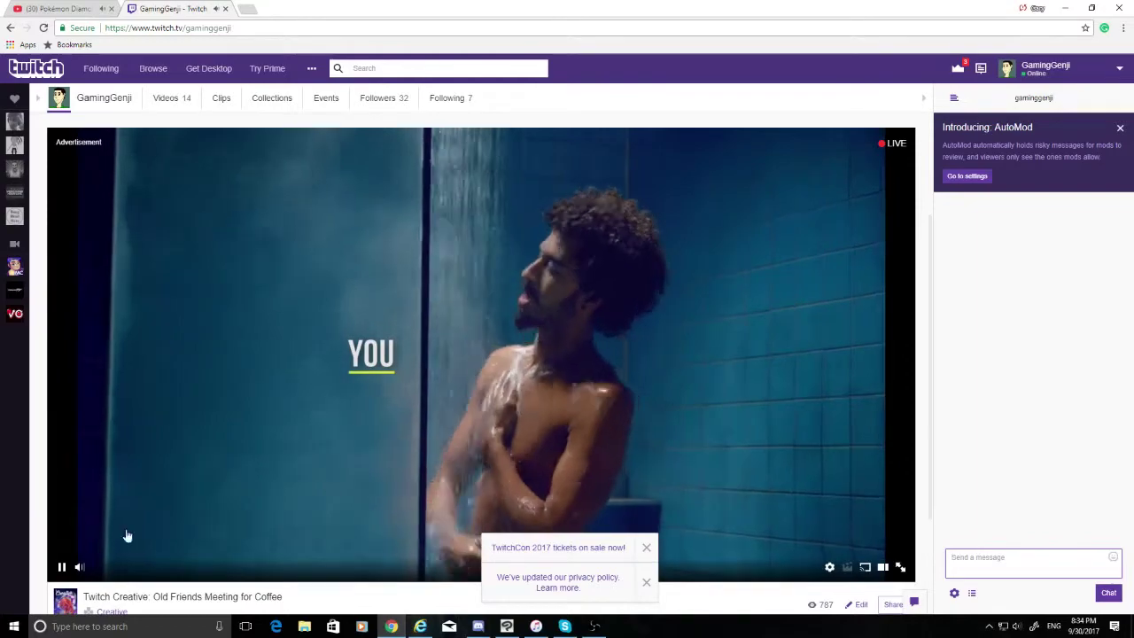
Mute the live stream on the Twitch channel page and switch to Clip Studio Paint
click(79, 567)
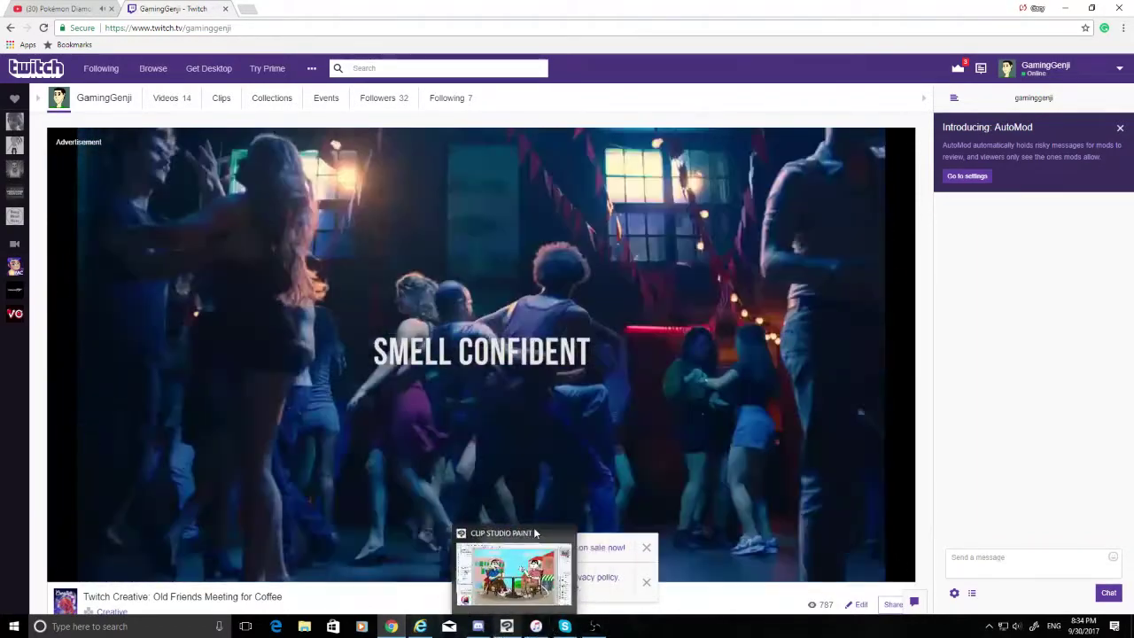
scroll(577, 398, down, 1)
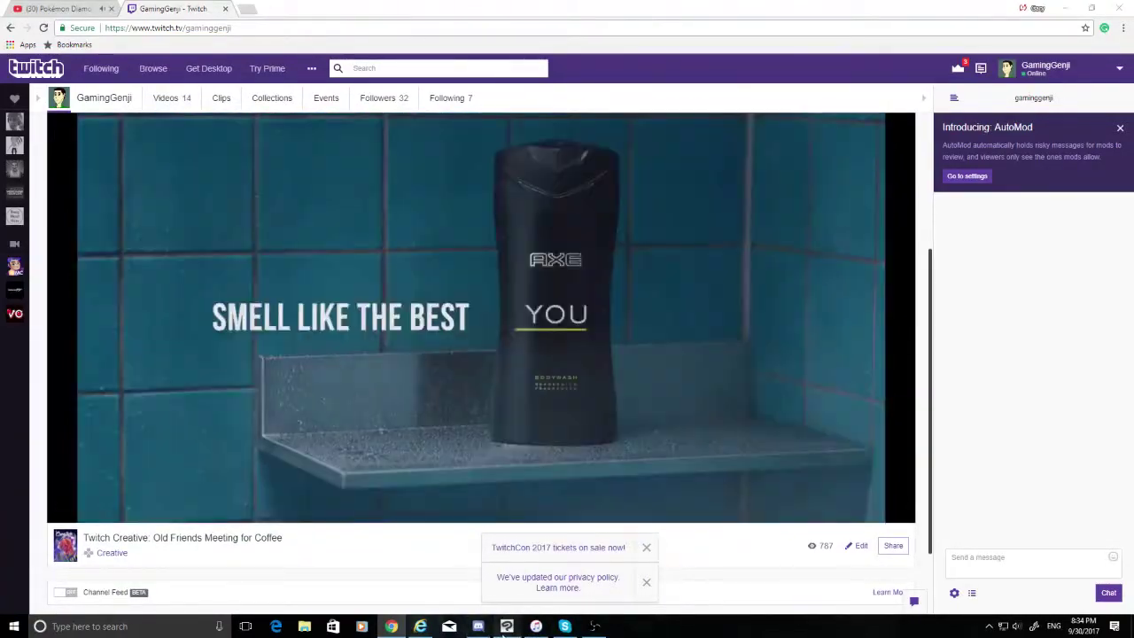
click(506, 628)
click(505, 629)
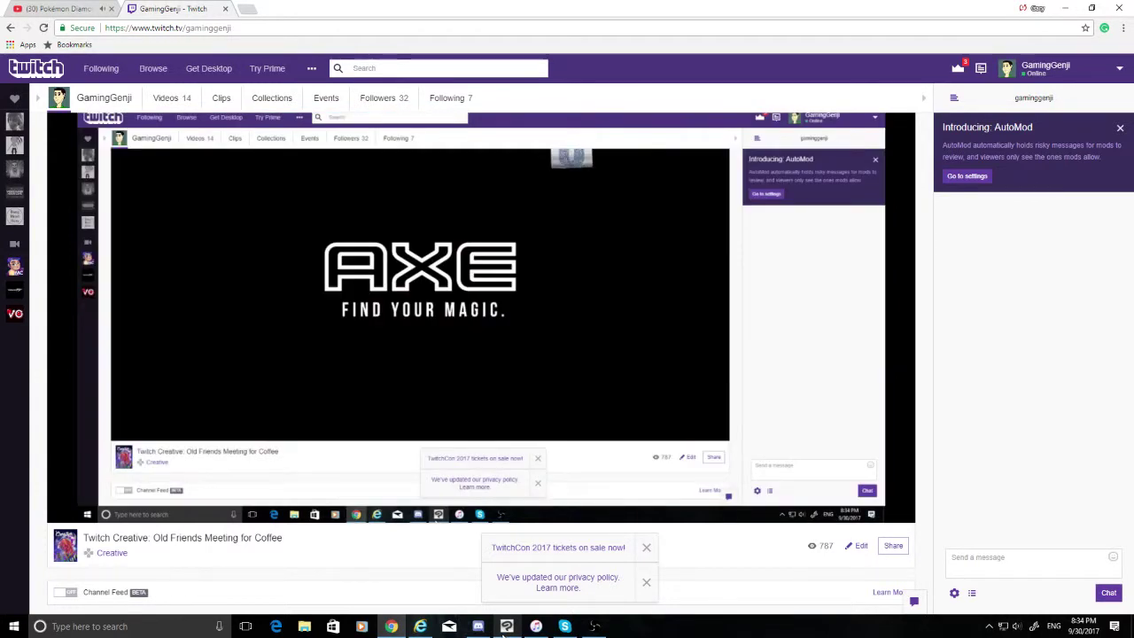
click(80, 511)
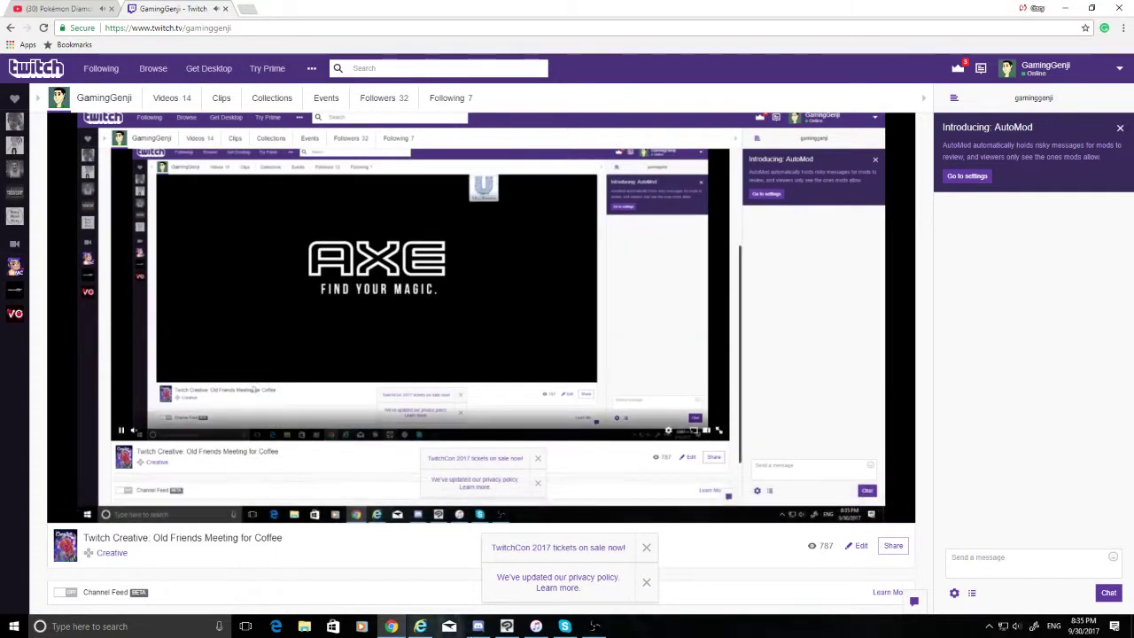
click(506, 626)
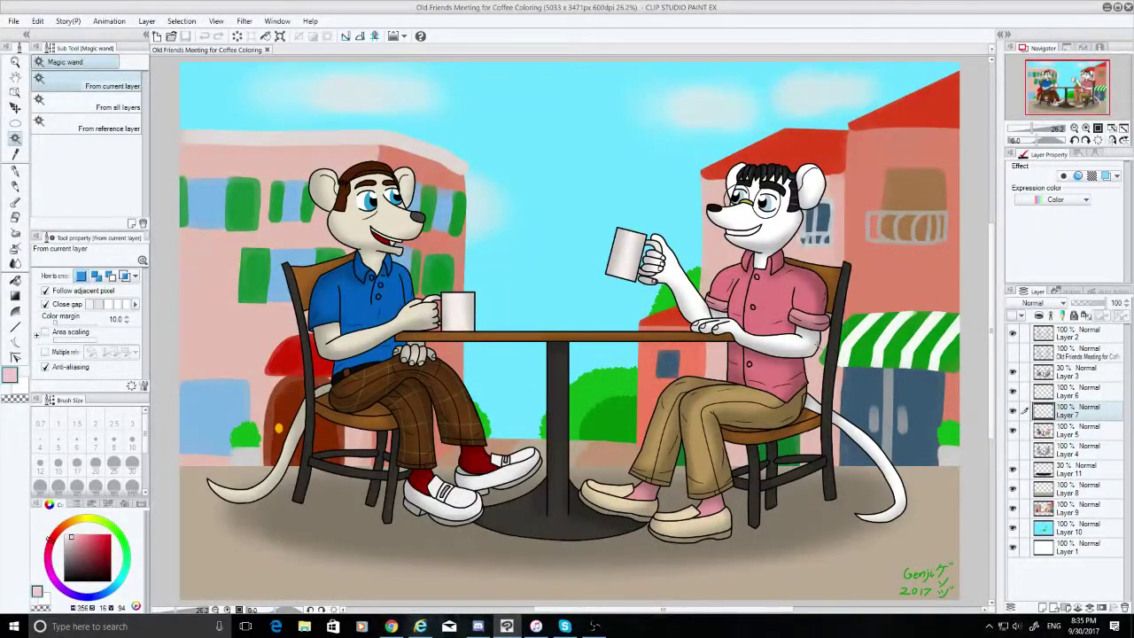
click(1107, 431)
click(1092, 493)
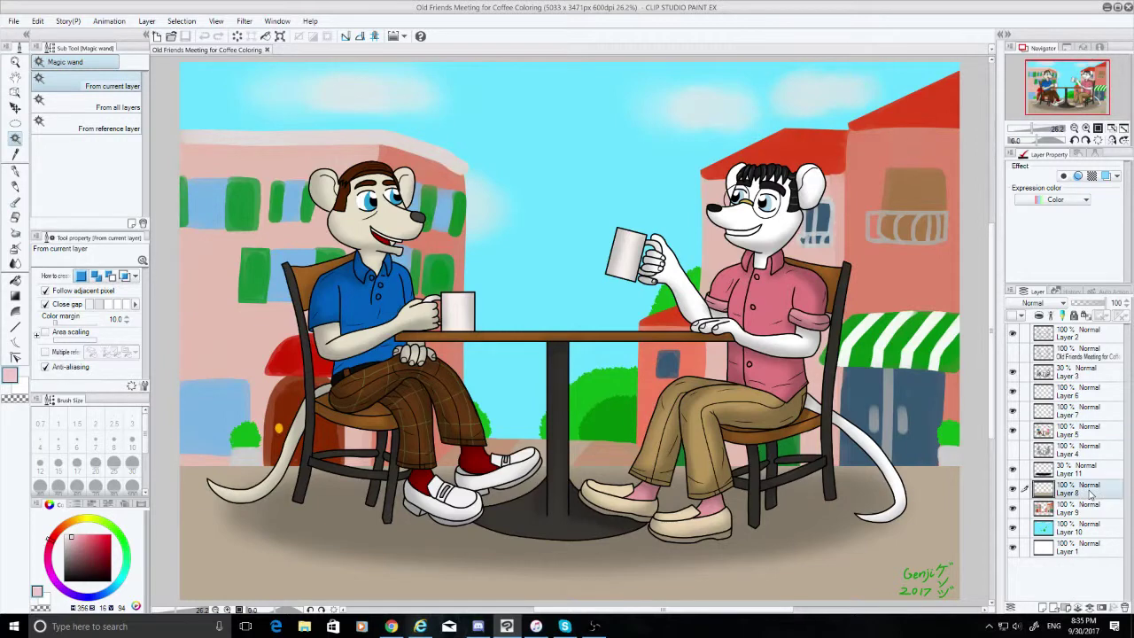
click(1090, 510)
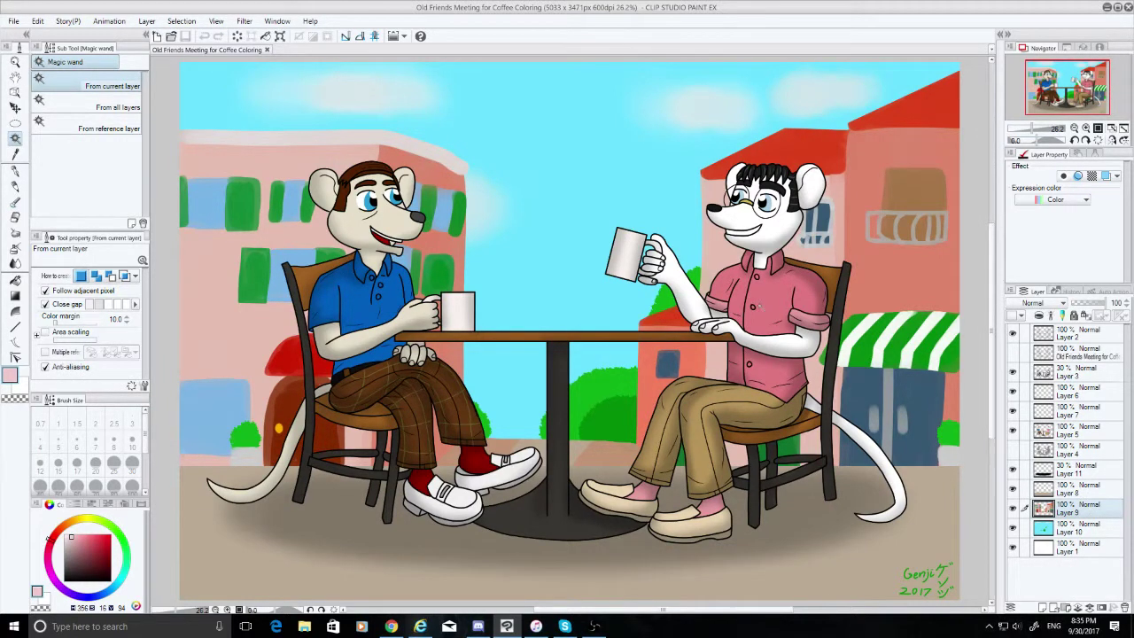
click(760, 307)
key(ctrl+d)
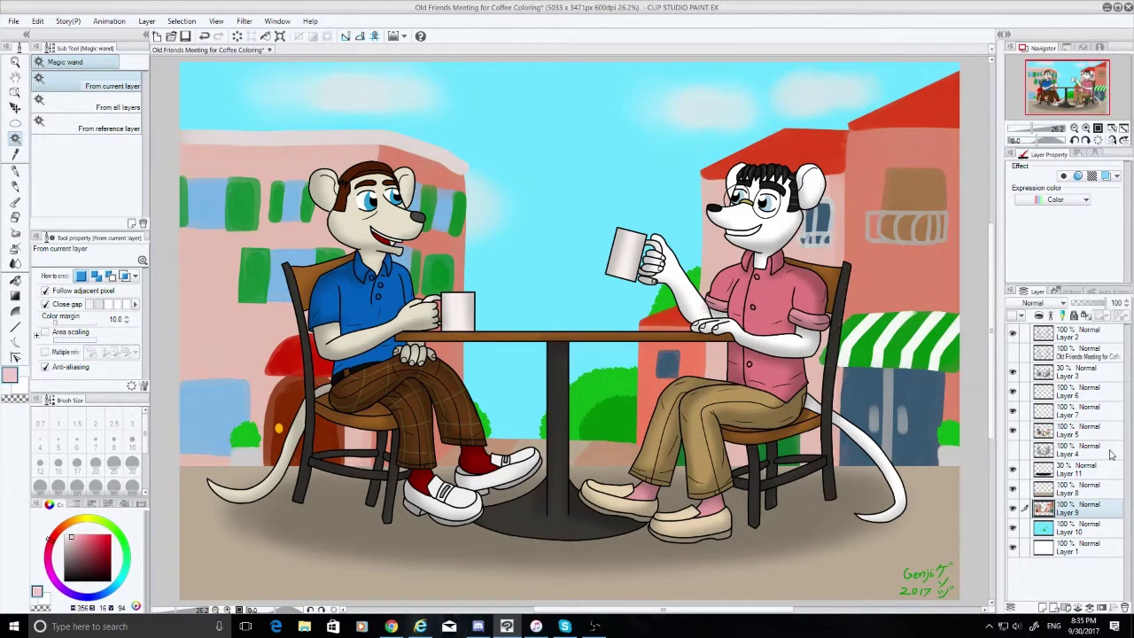
Select the white mouse's pink shirt area on Layer 5 with the Magic wand
click(1111, 455)
click(1109, 434)
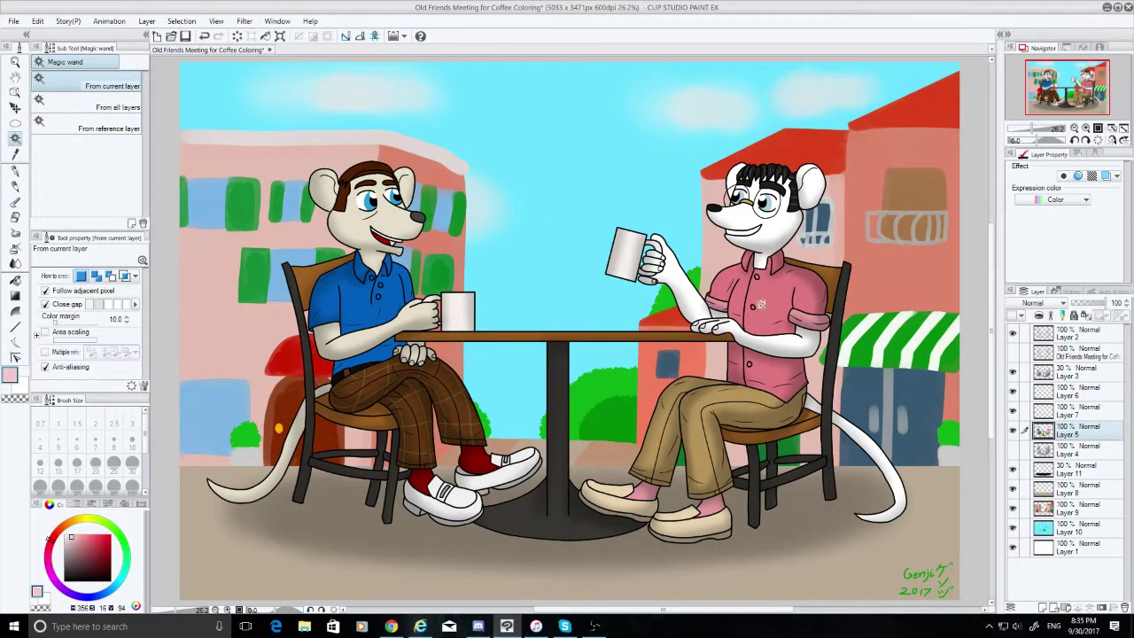
click(761, 304)
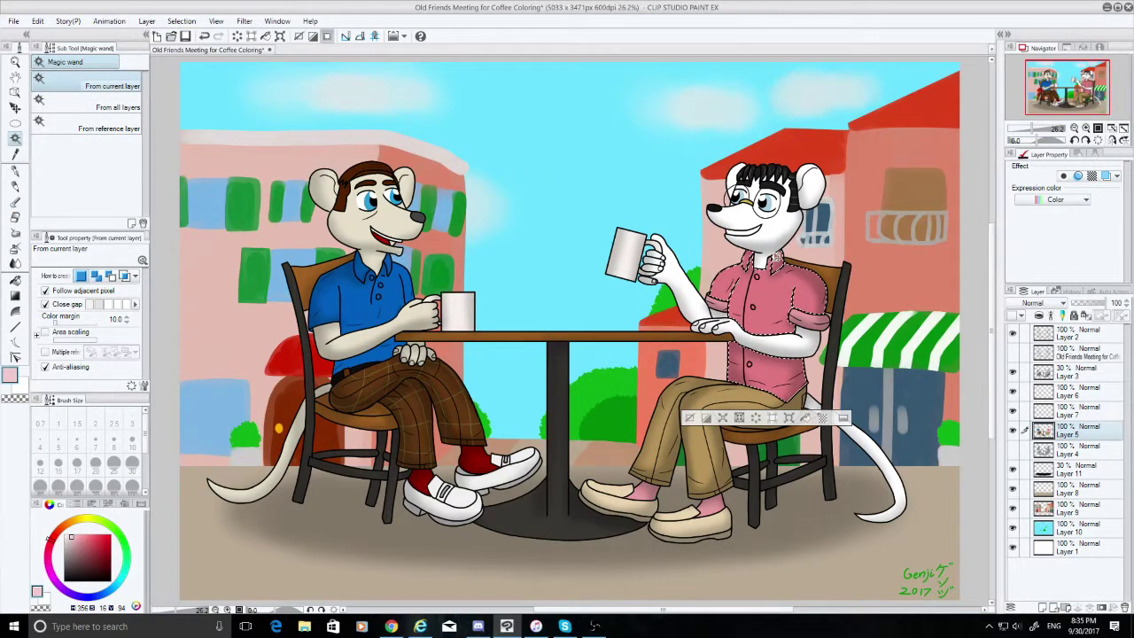
Make Layer 7 the active layer and choose the Transparent watercolor brush for painting on the shirt
scroll(775, 257, up, 3)
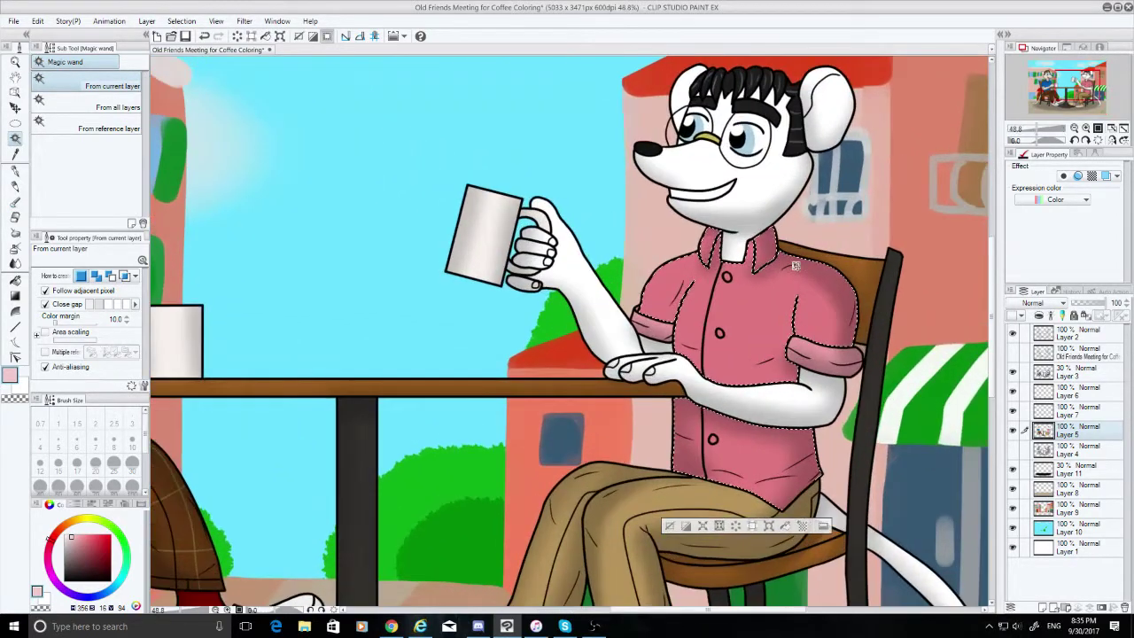
scroll(795, 265, up, 2)
click(1089, 412)
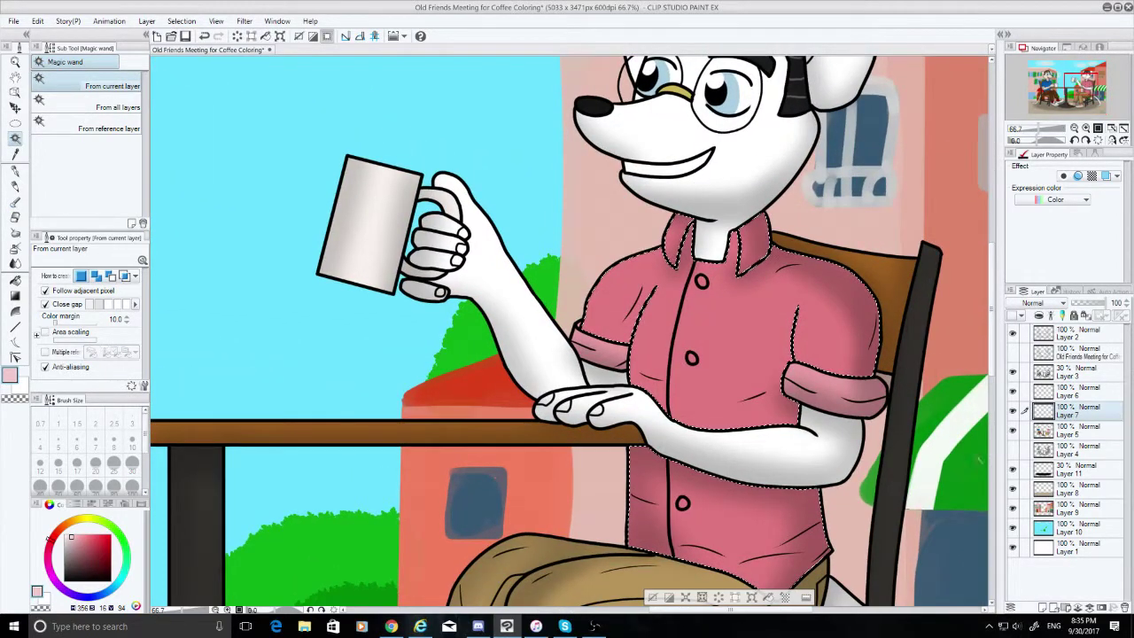
scroll(907, 461, up, 2)
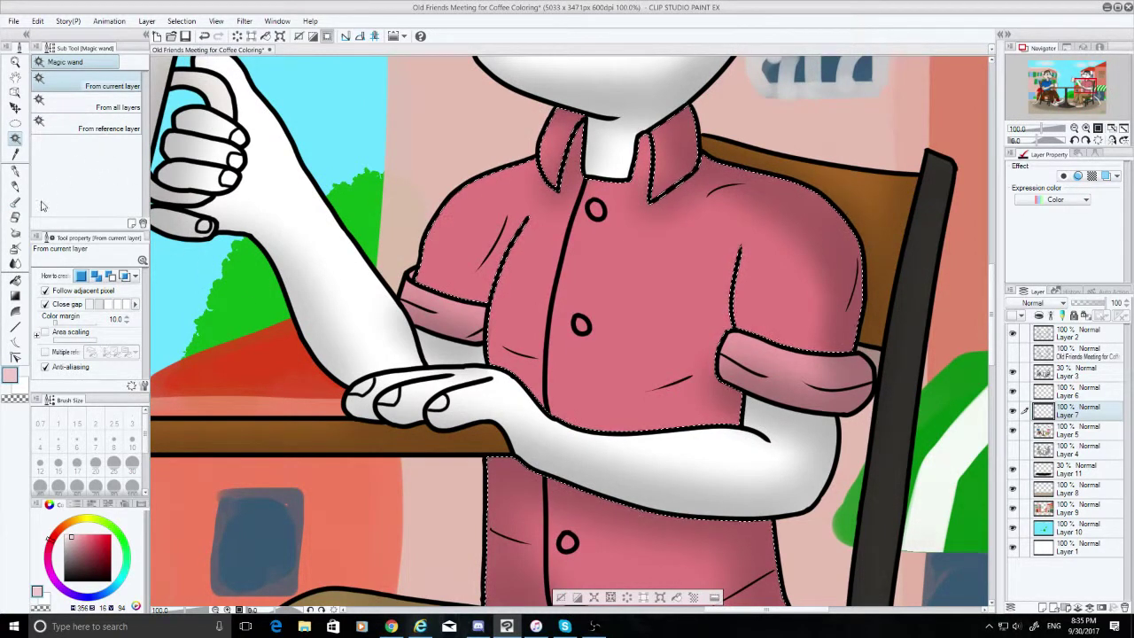
click(15, 170)
click(15, 202)
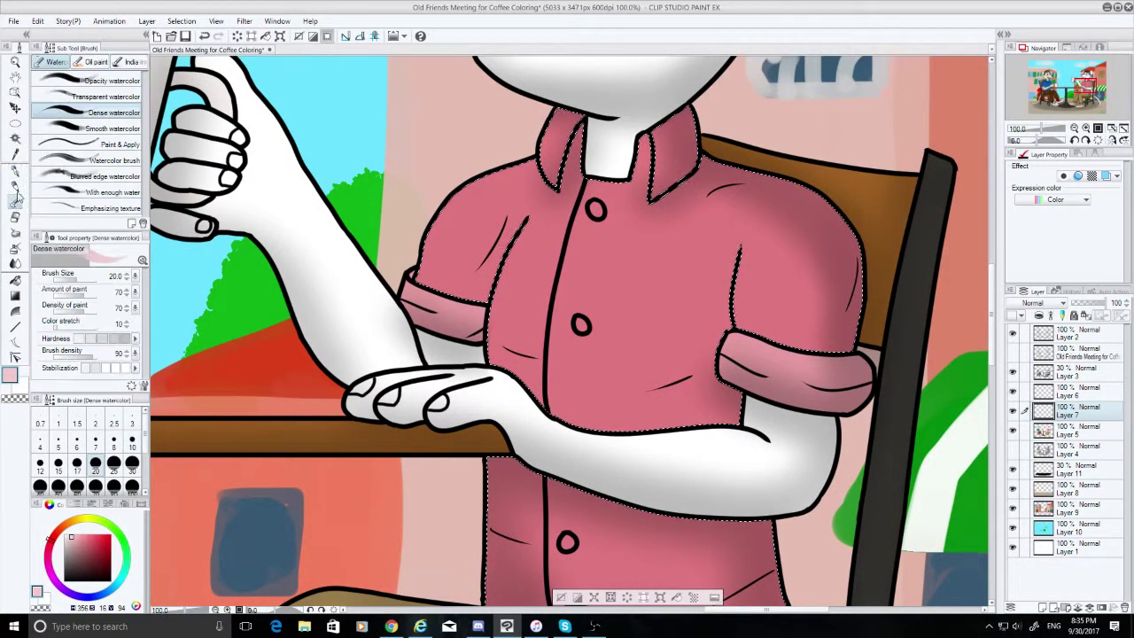
click(112, 99)
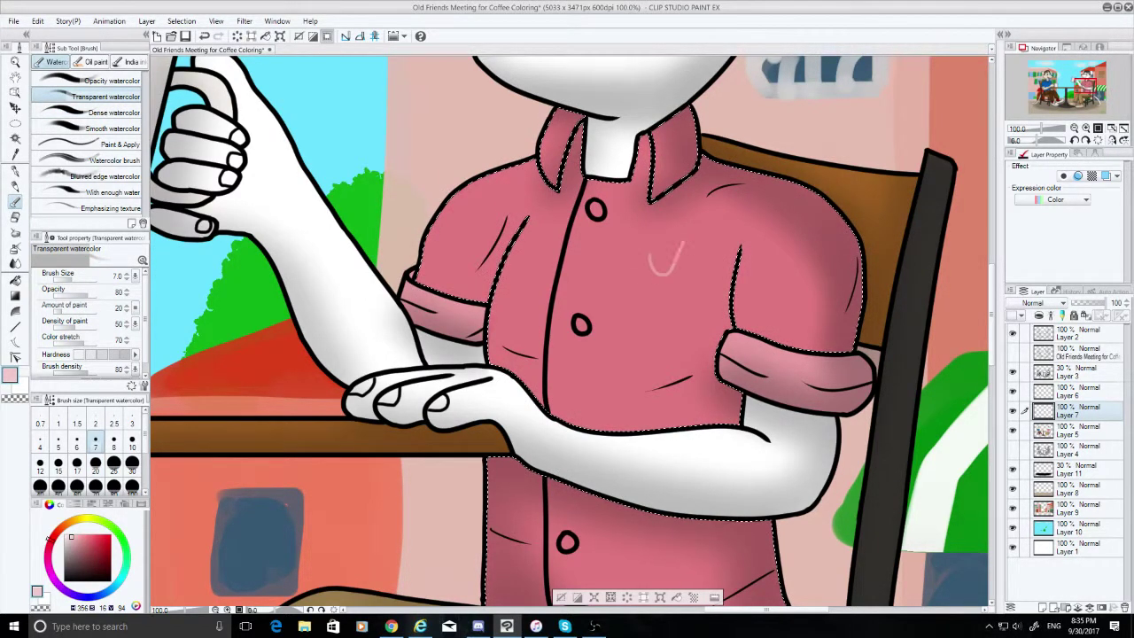
Paint a light pink crown motif with crossed lines beneath it on the shirt's chest, undoing and redrawing bad strokes
key(ctrl+z)
mouse_move(638, 257)
mouse_down()
mouse_move(665, 254)
mouse_move(679, 269)
mouse_up()
key(ctrl+z)
key(ctrl+z)
key(ctrl+z)
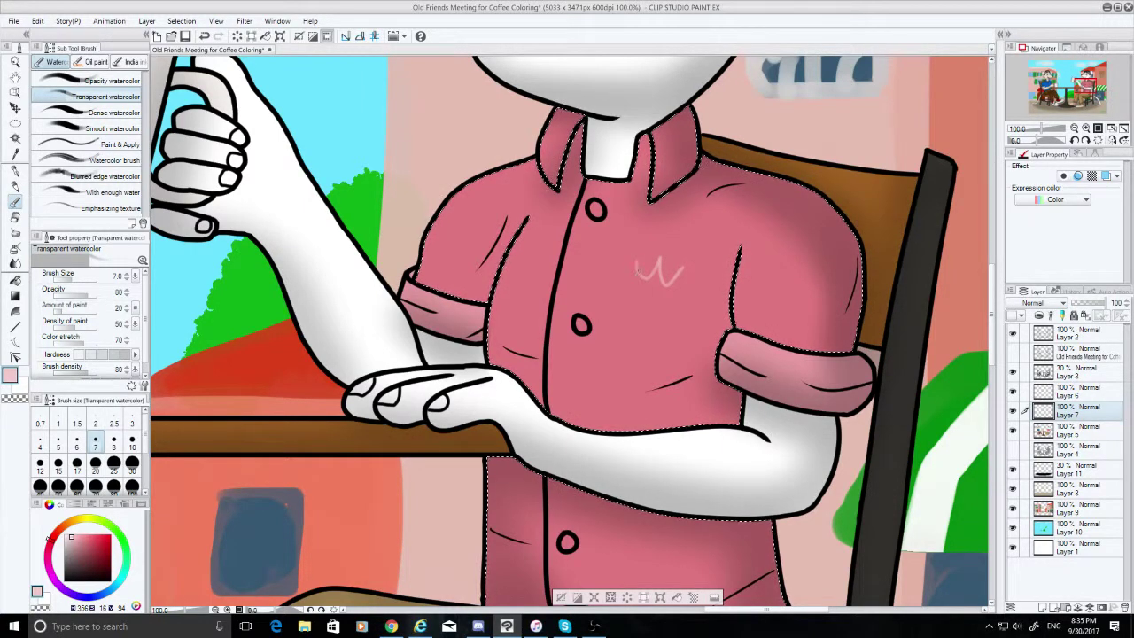
key(ctrl+z)
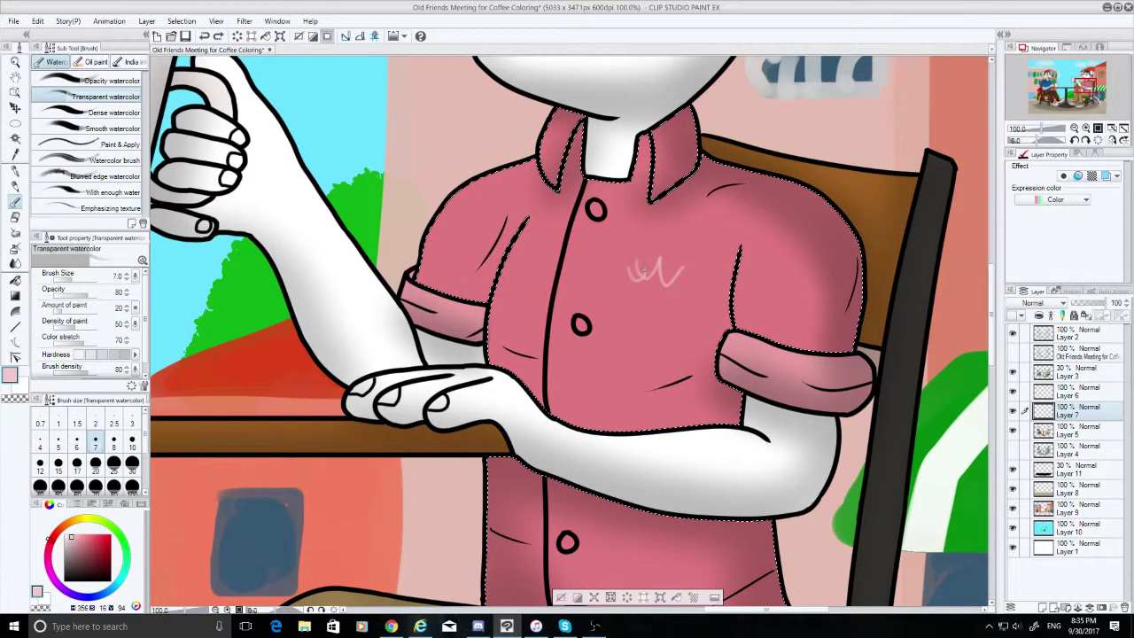
key(ctrl+z)
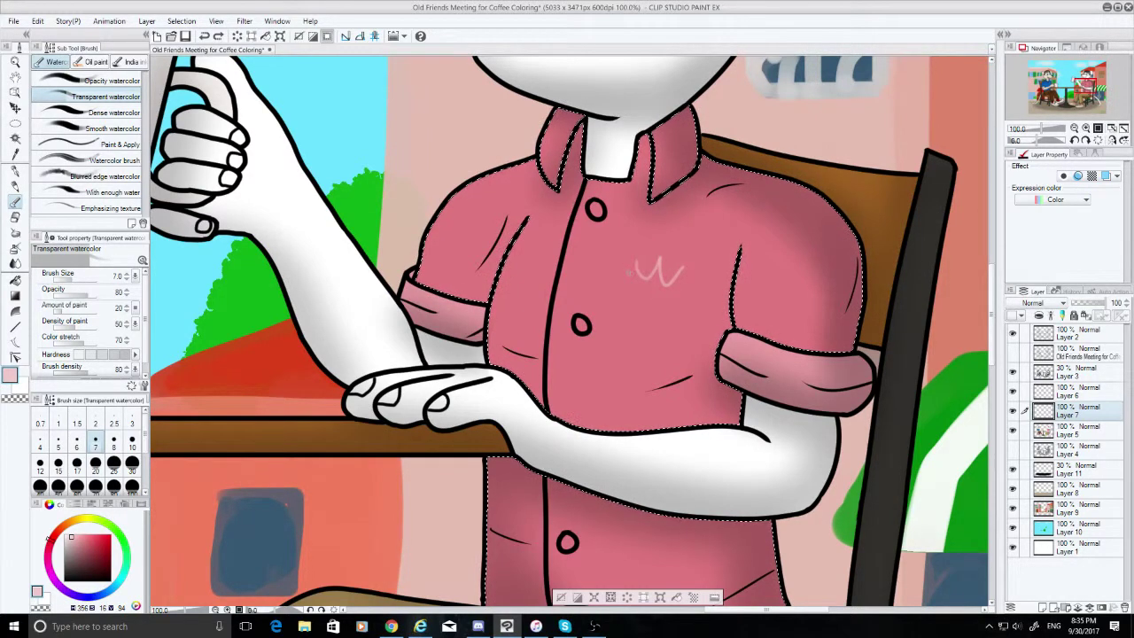
drag(646, 275, 671, 272)
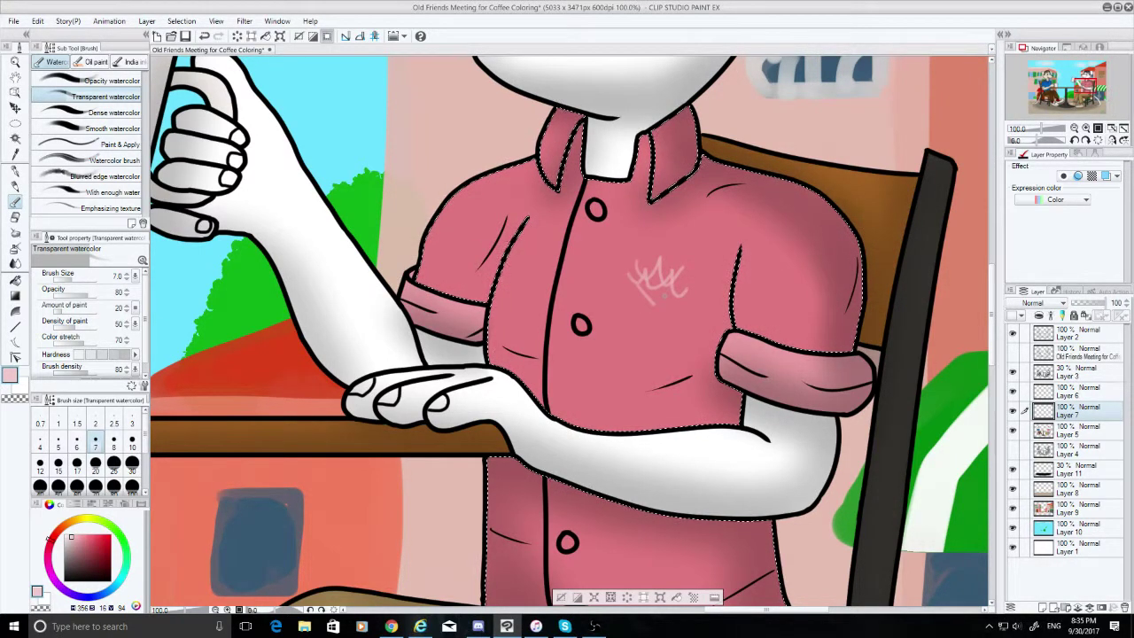
key(ctrl+z)
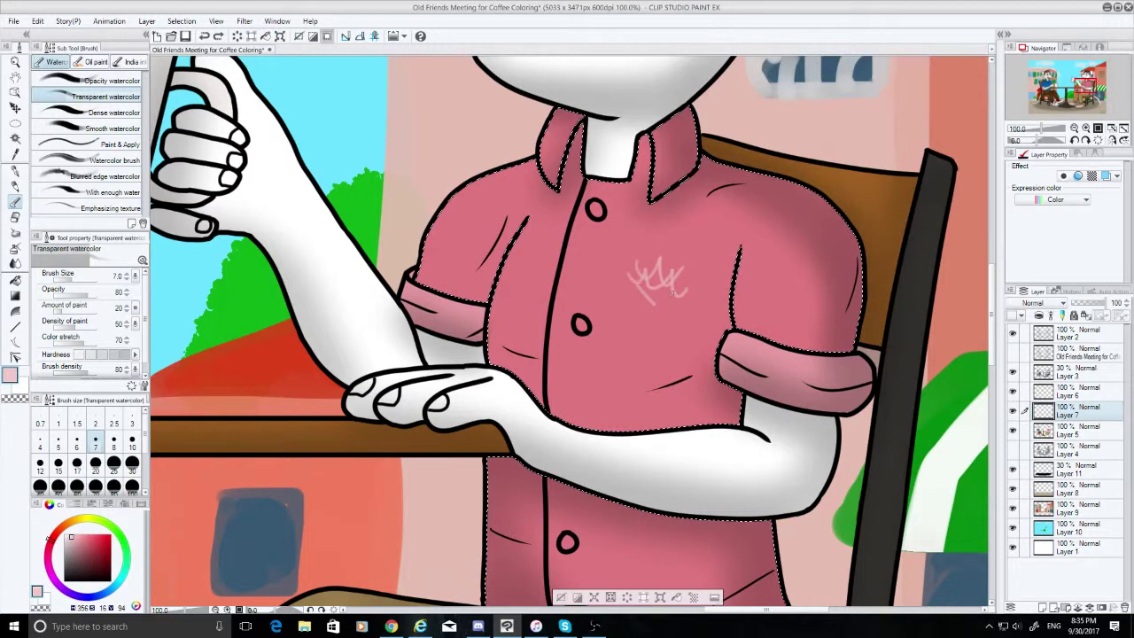
key(ctrl+z)
drag(653, 301, 654, 303)
key(ctrl+z)
key(ctrl+z)
Paint a matching light pink crown on the upper sleeve nearest the chair back, correcting bad strokes
mouse_move(777, 240)
mouse_down()
mouse_move(798, 255)
mouse_move(812, 232)
mouse_up()
key(ctrl+z)
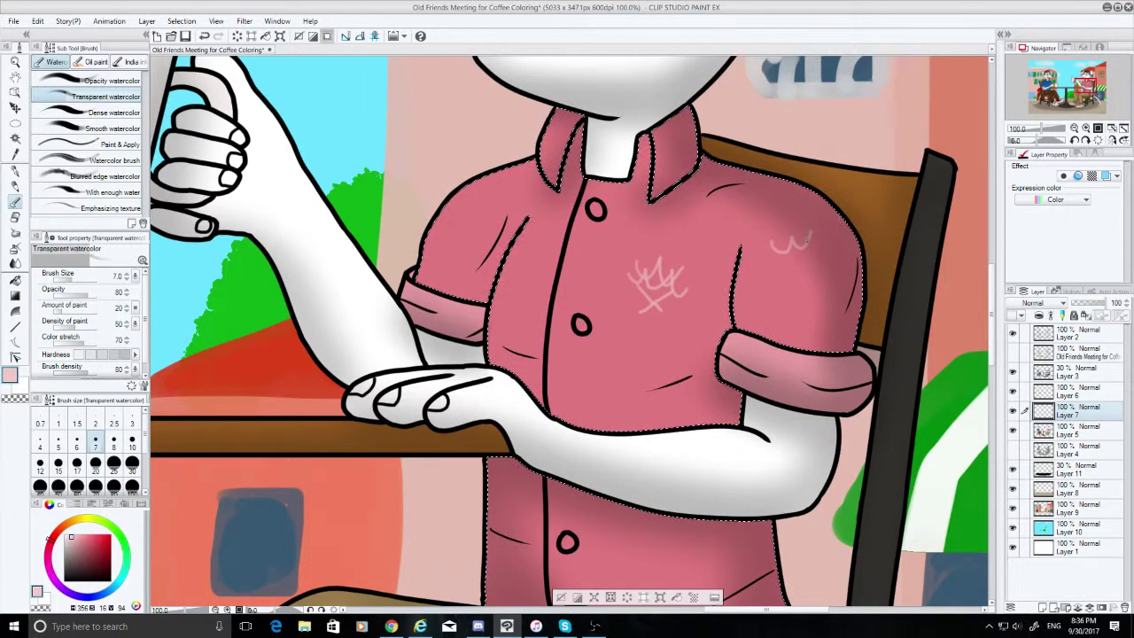
key(ctrl+z)
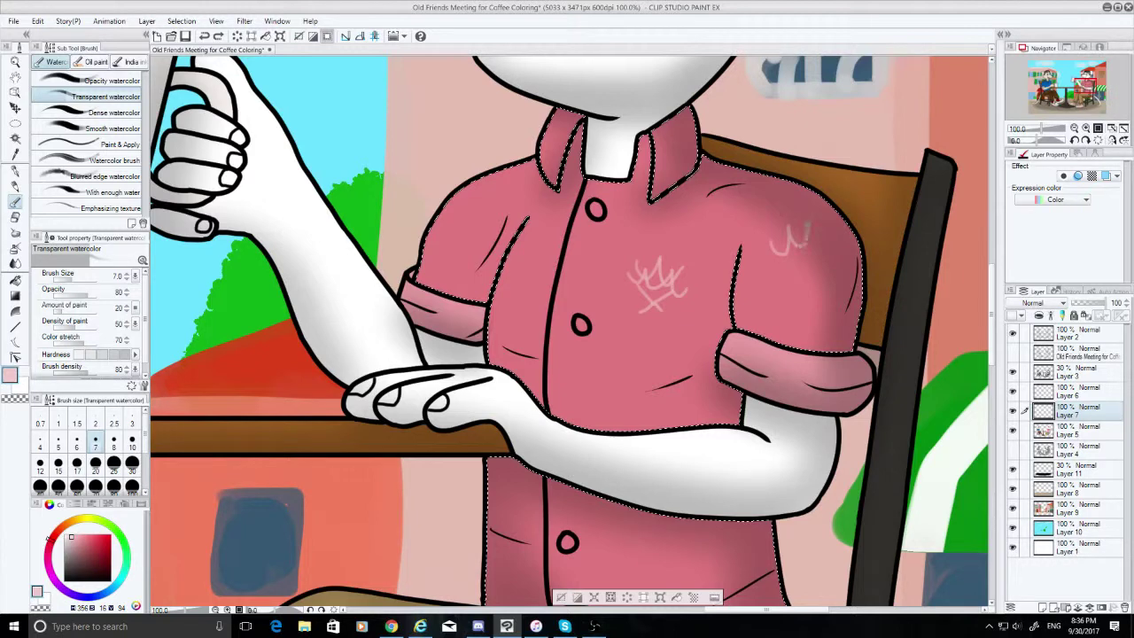
key(ctrl+y)
mouse_move(775, 262)
mouse_down()
mouse_move(818, 278)
mouse_move(804, 284)
mouse_up()
key(ctrl+z)
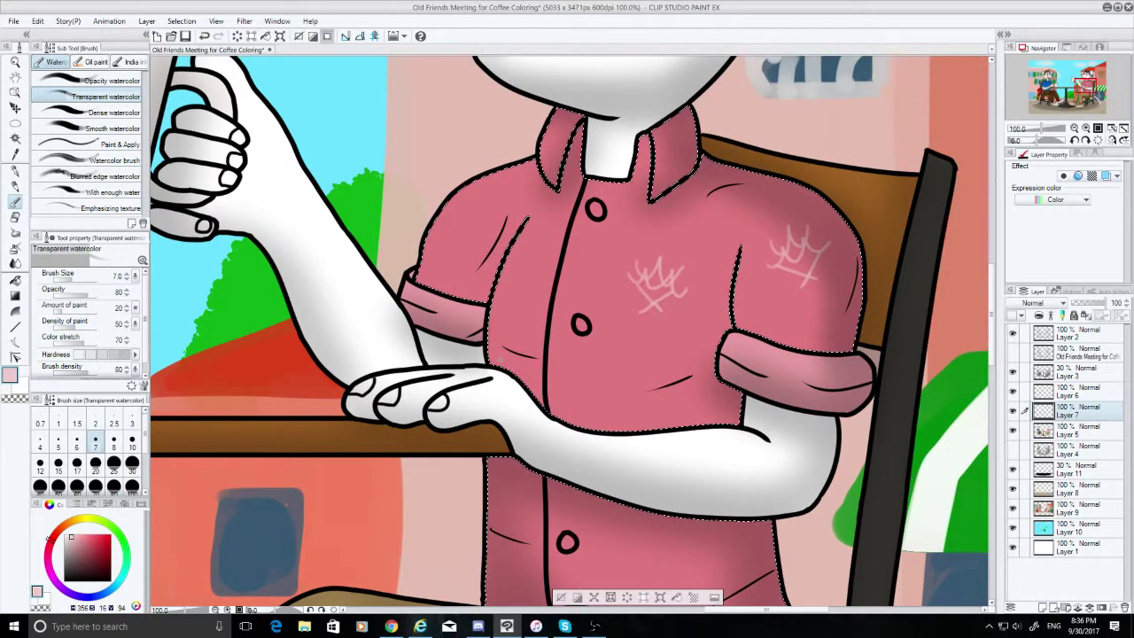
Paint another light pink crown on the shirt front just above the hand resting on the table
key(ctrl+z)
key(ctrl+z)
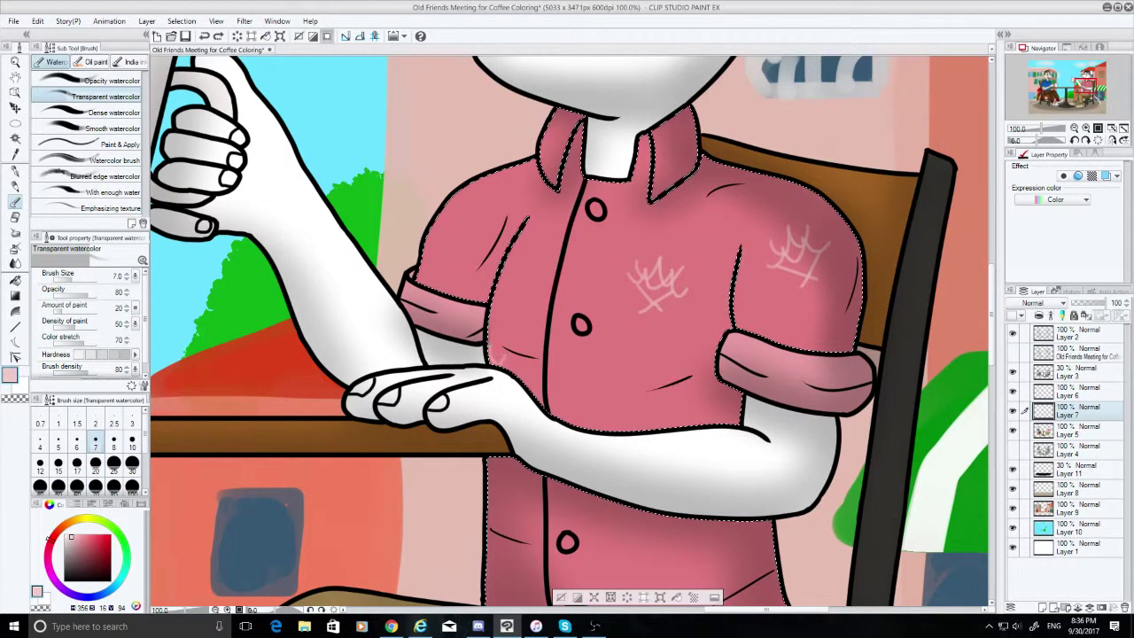
key(ctrl+z)
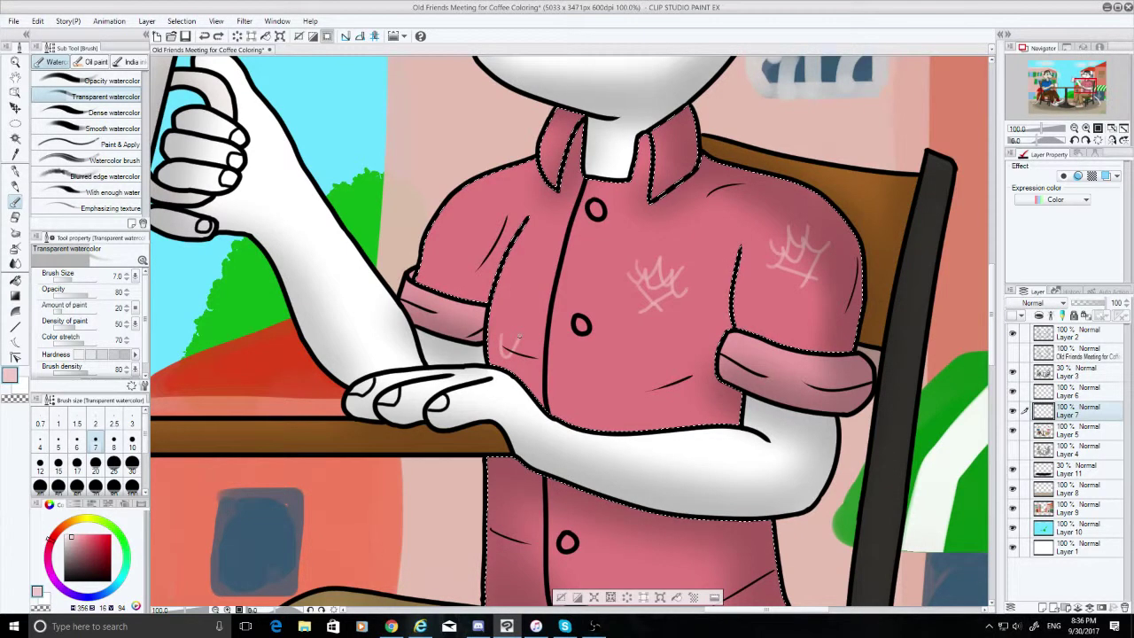
drag(518, 338, 531, 335)
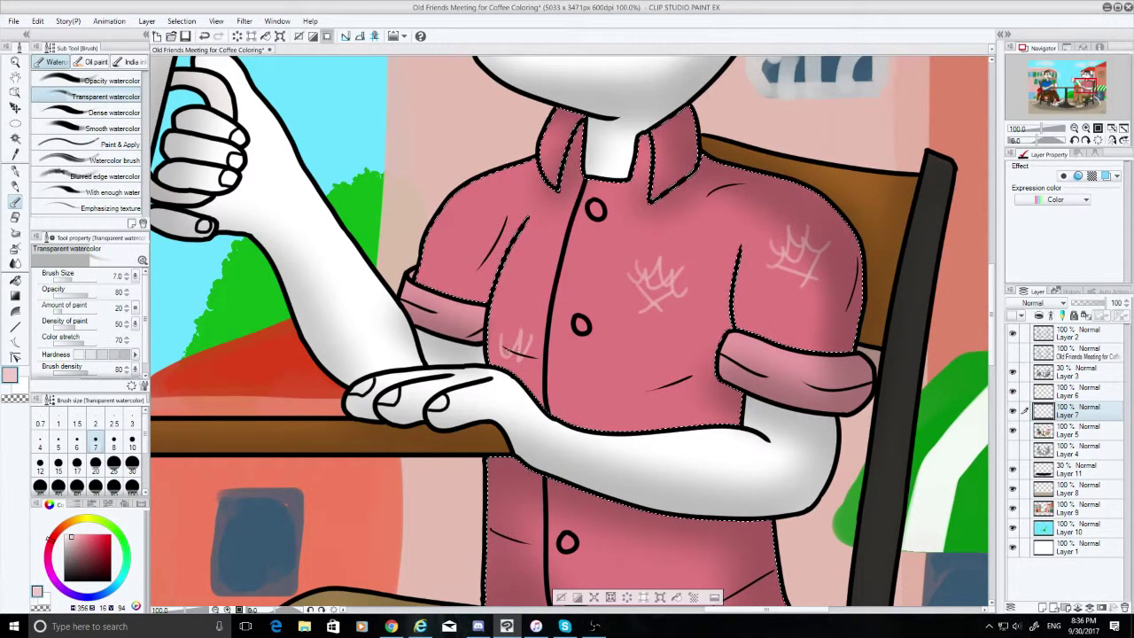
key(ctrl+z)
drag(495, 337, 528, 333)
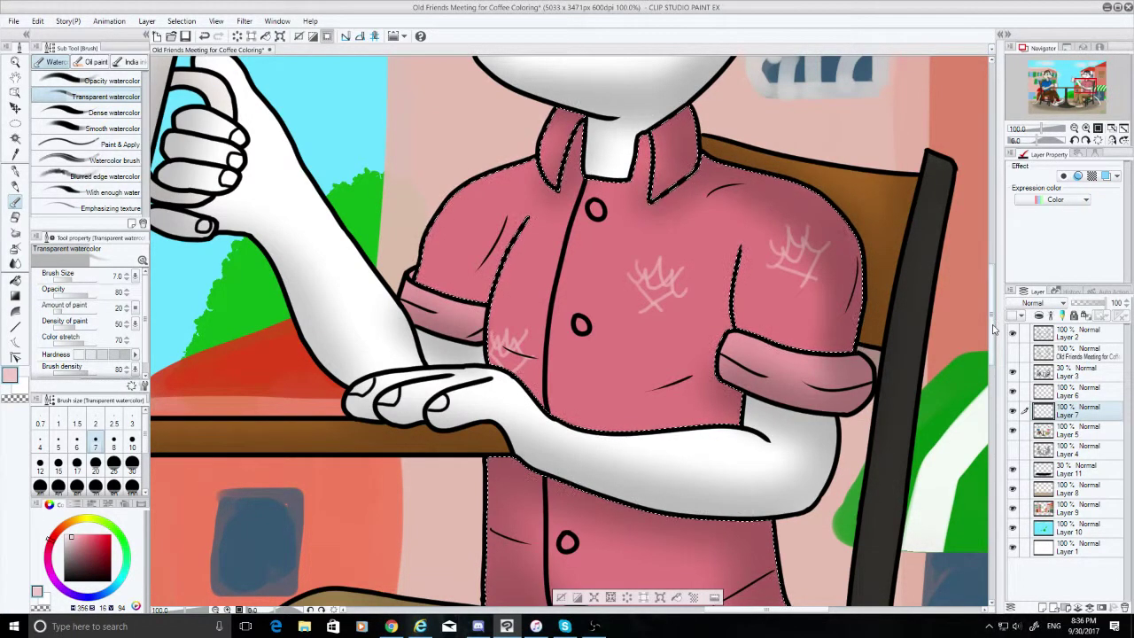
Paint small light pink crown motifs on both collar flaps of the shirt
scroll(567, 327, up, 2)
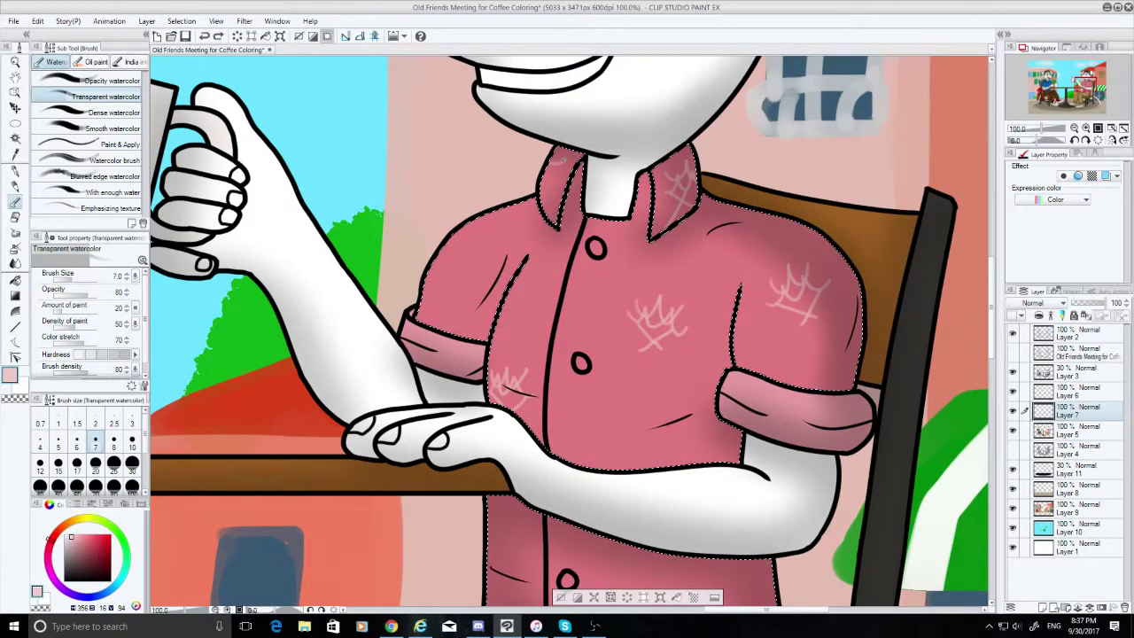
drag(564, 159, 551, 165)
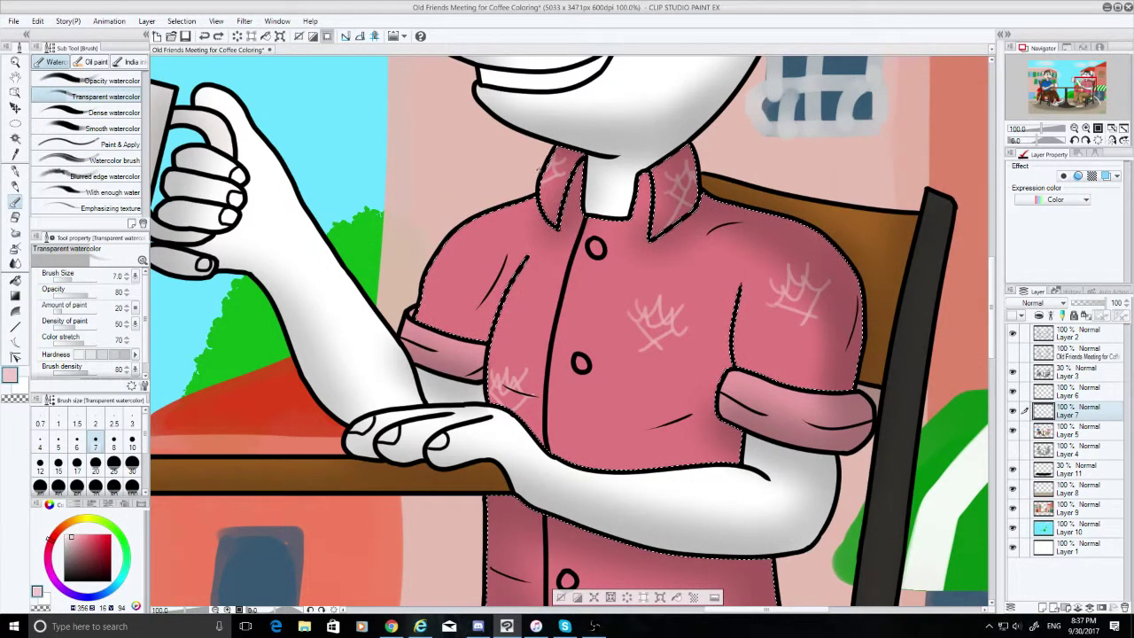
drag(543, 184, 547, 199)
key(ctrl+z)
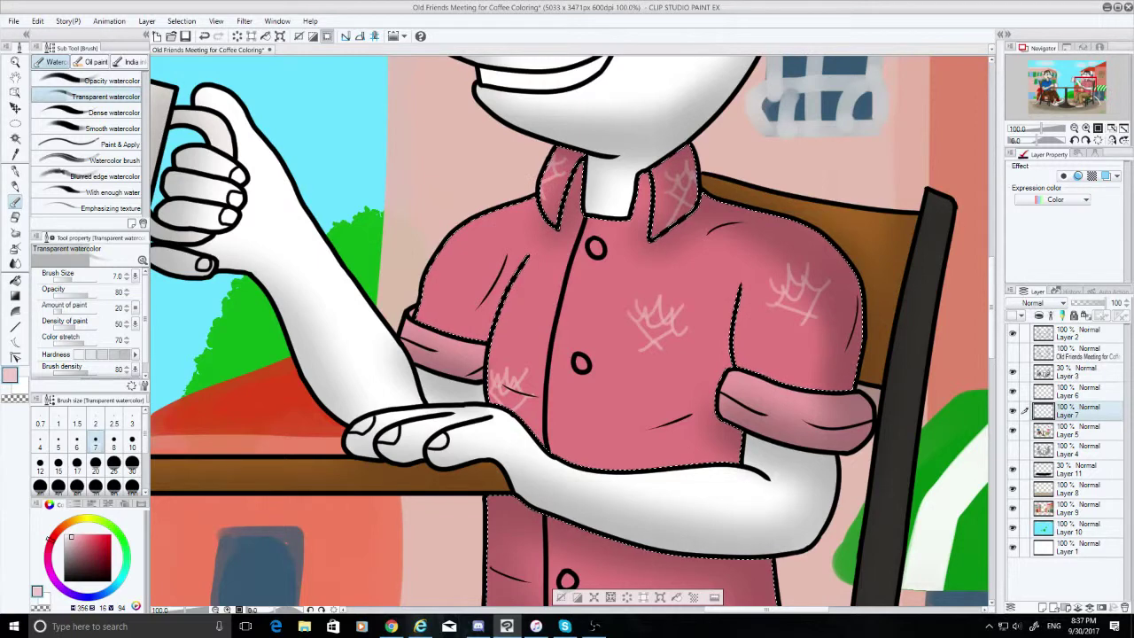
Paint a light pink crown with crossed lines beneath it on the sleeve of the arm holding the mug
scroll(999, 315, down, 3)
drag(996, 311, 996, 312)
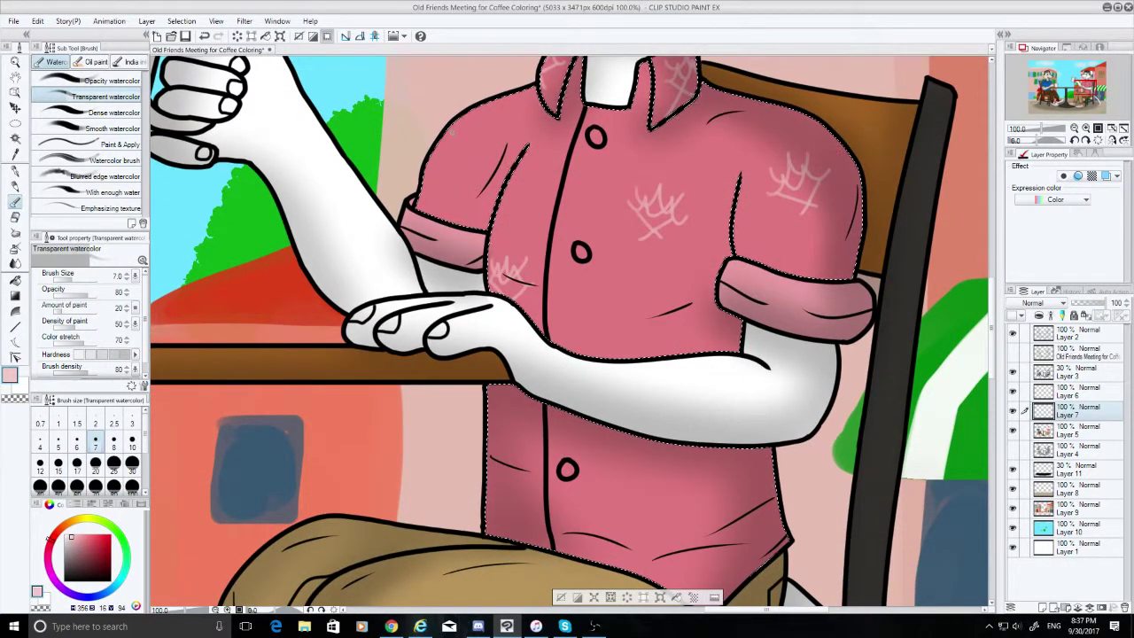
drag(447, 127, 479, 148)
key(ctrl+z)
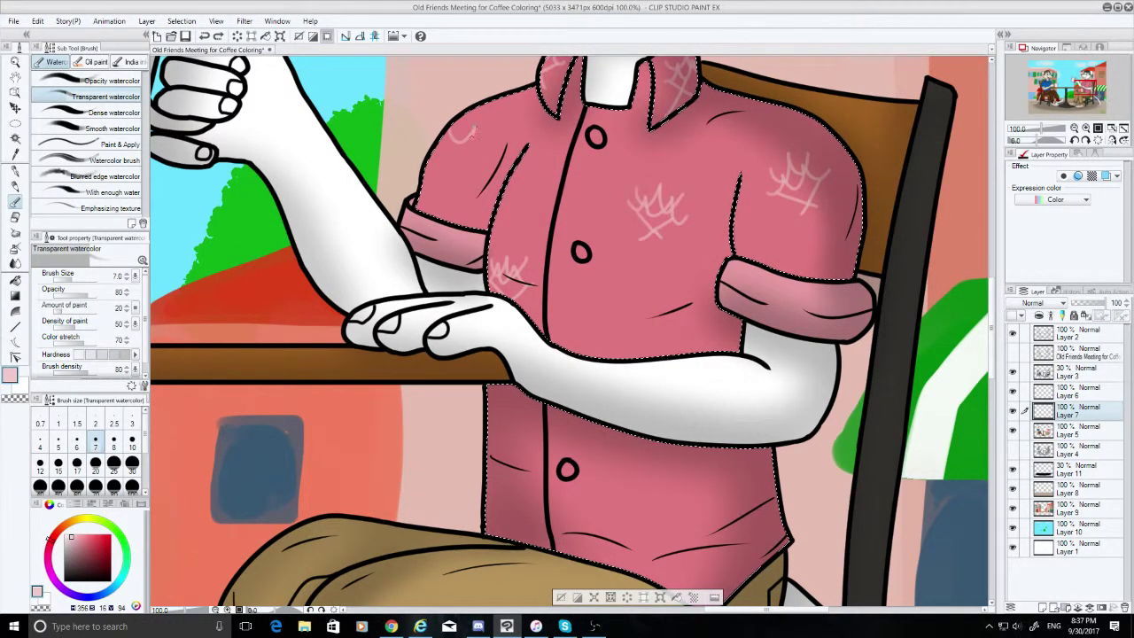
drag(471, 133, 490, 143)
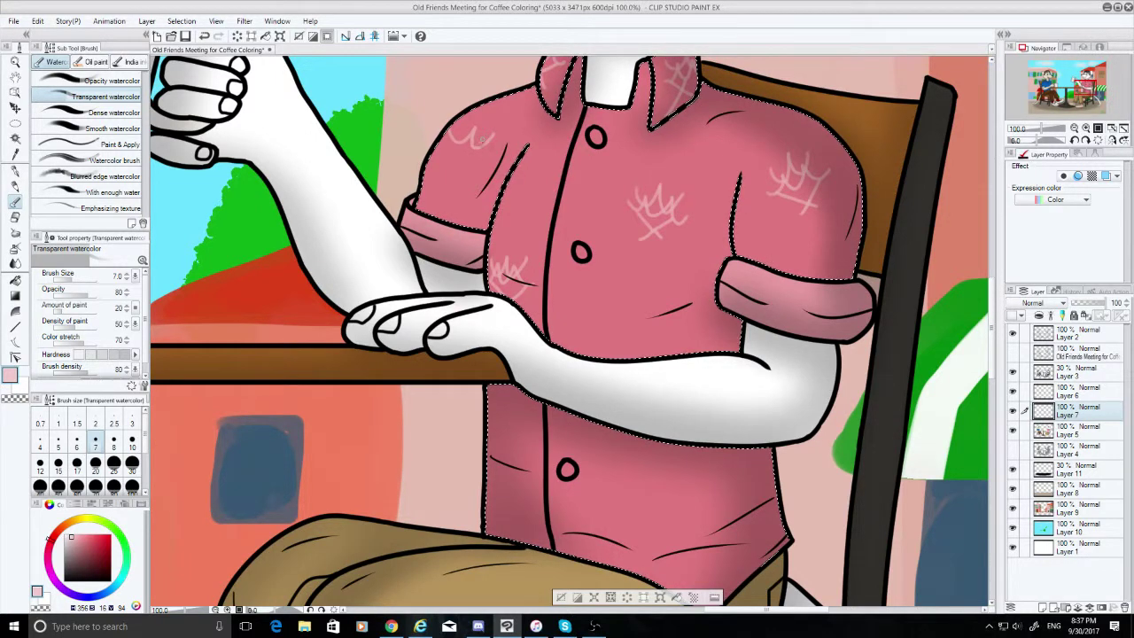
key(ctrl+z)
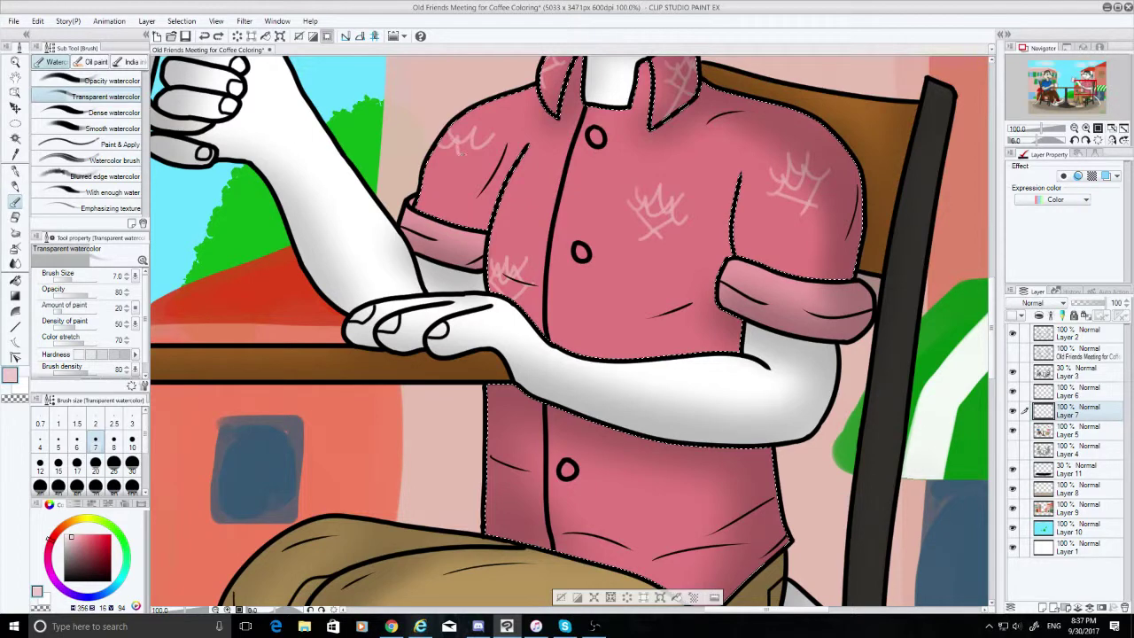
mouse_move(487, 137)
mouse_down()
mouse_move(443, 171)
mouse_move(443, 146)
mouse_move(462, 188)
mouse_up()
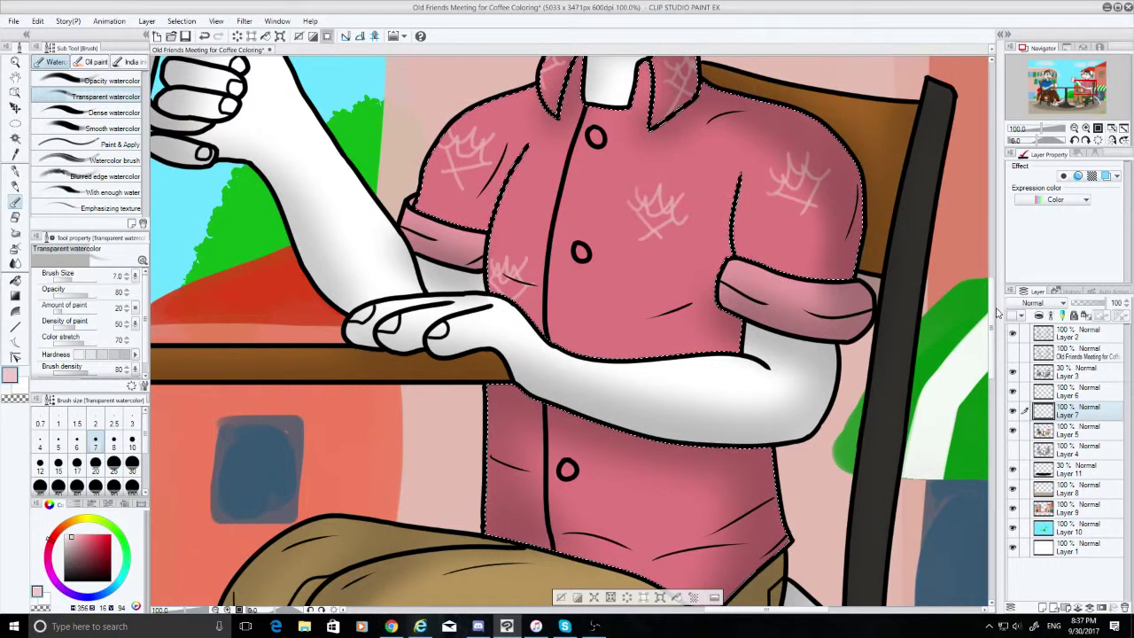
Paint a light pink crown on the pink shirt front just above the resting forearm, undoing bad strokes
scroll(787, 302, down, 1)
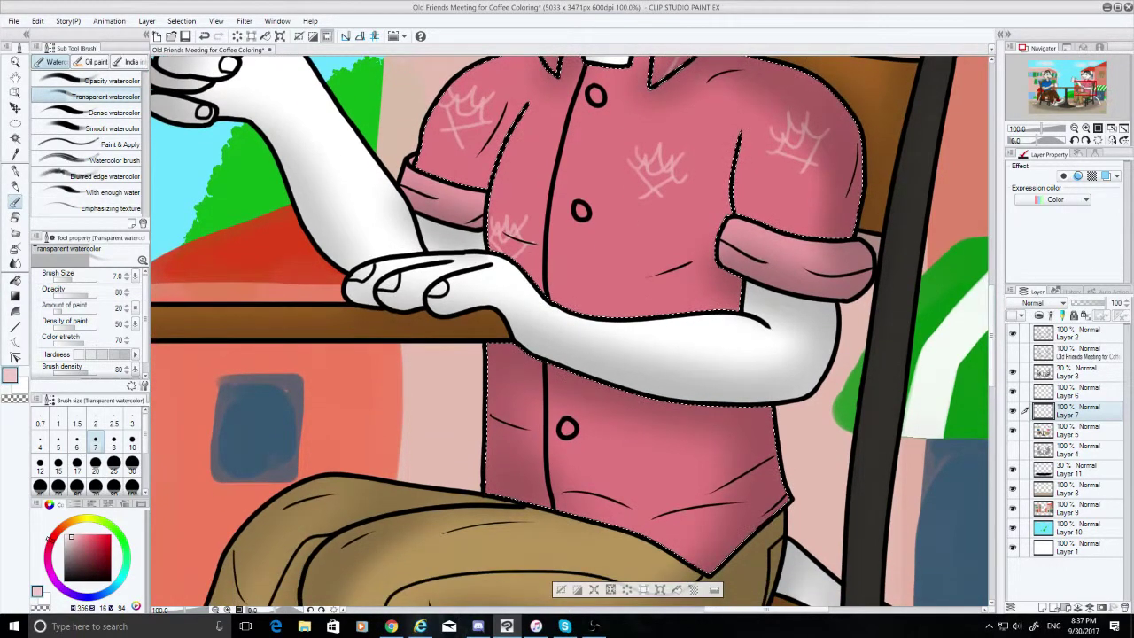
mouse_move(618, 303)
mouse_down()
mouse_move(662, 290)
mouse_move(619, 293)
mouse_move(662, 286)
mouse_move(629, 290)
mouse_move(672, 282)
mouse_up()
key(ctrl+z)
key(ctrl+z)
mouse_move(628, 315)
mouse_down()
mouse_move(661, 300)
mouse_move(650, 315)
mouse_move(672, 312)
mouse_up()
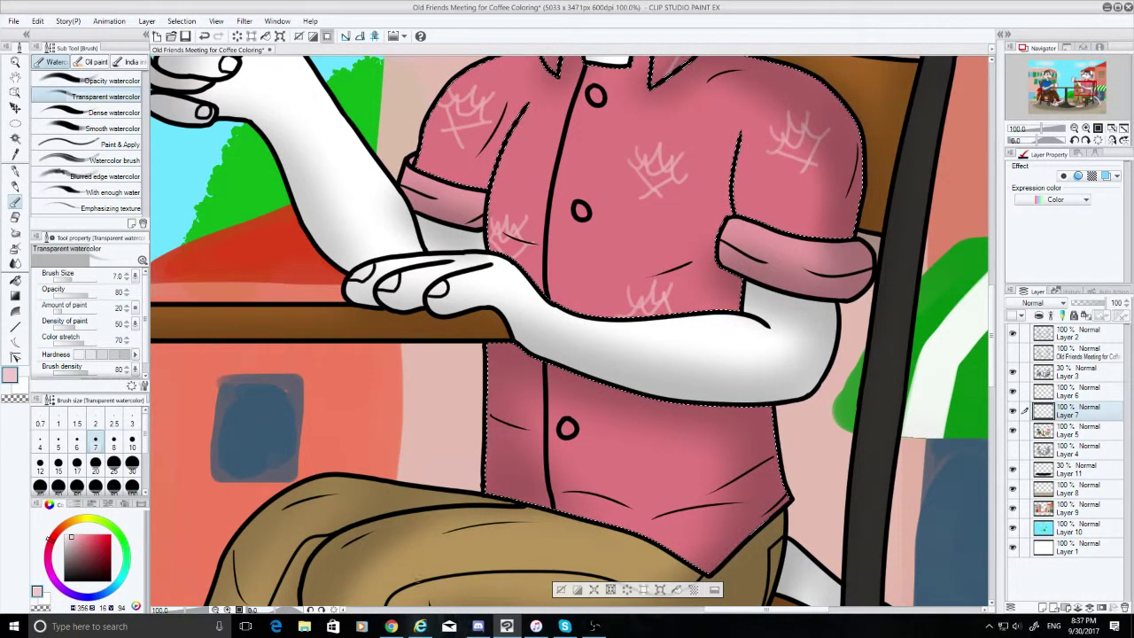
click(422, 626)
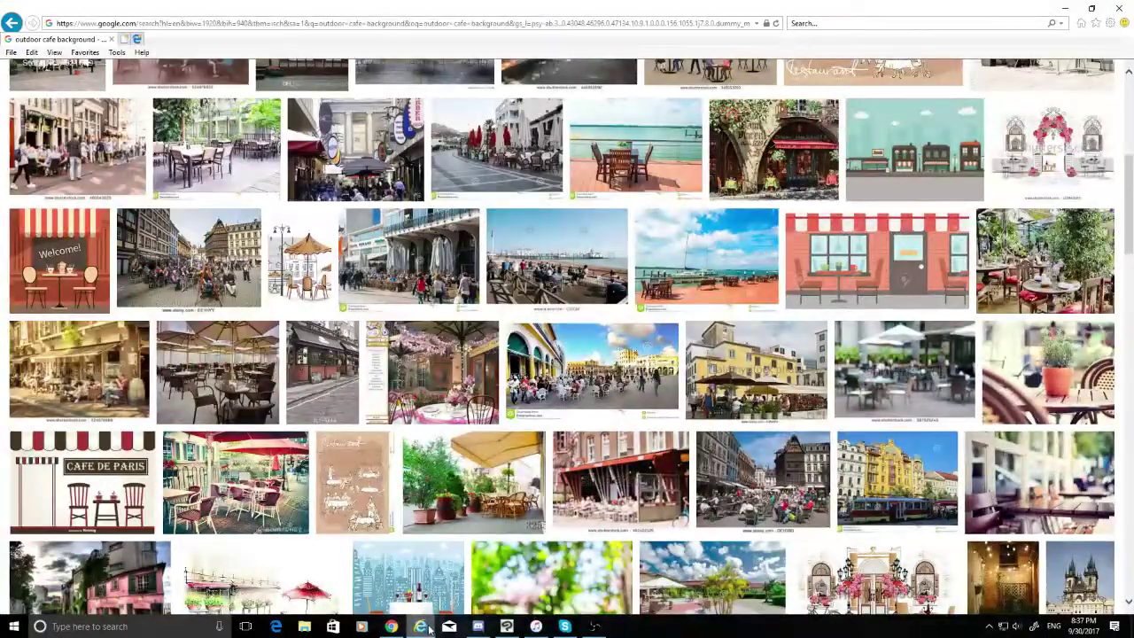
click(428, 627)
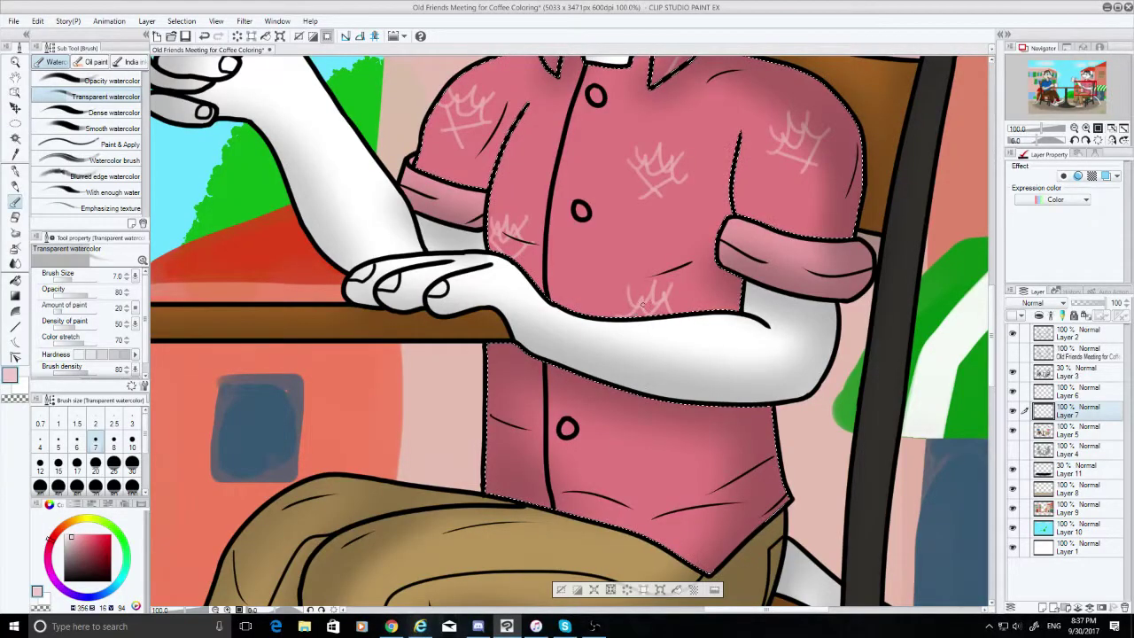
Paint light pink crowns with crossed lines beneath them on both halves of the shirt below the forearm
scroll(990, 308, down, 3)
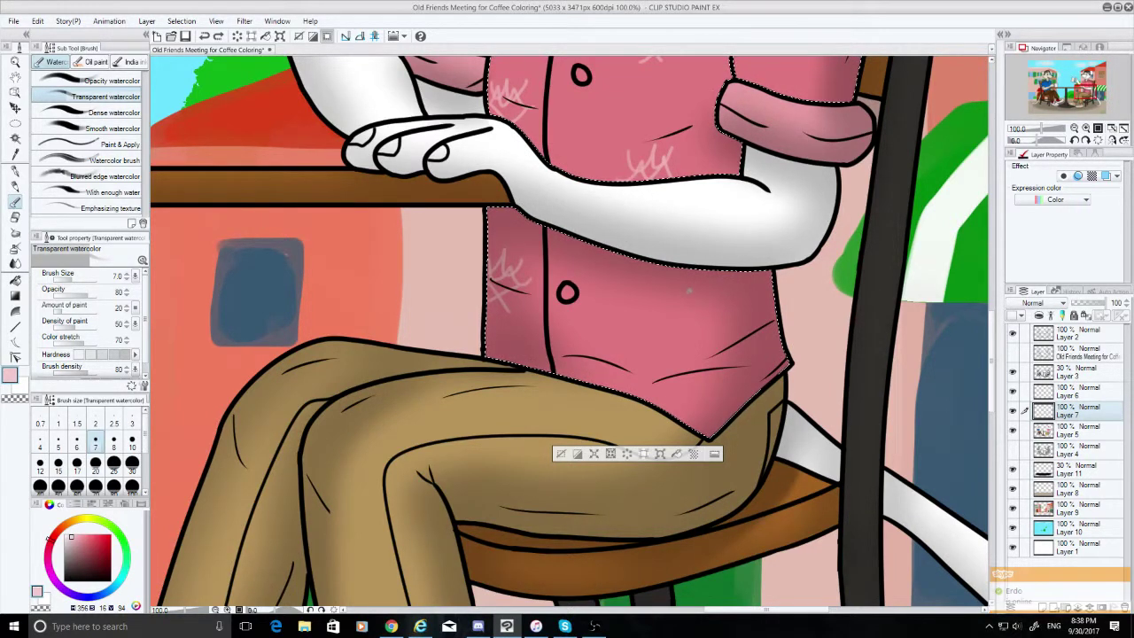
mouse_move(691, 294)
mouse_down()
mouse_move(712, 306)
mouse_move(731, 282)
mouse_move(677, 304)
mouse_up()
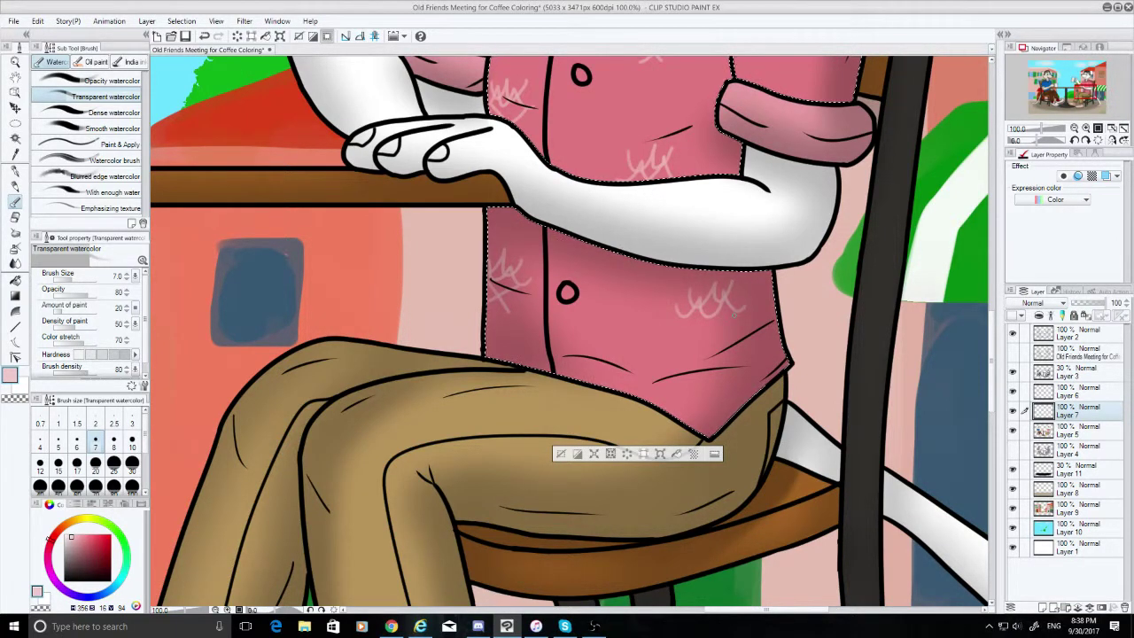
mouse_move(734, 312)
mouse_down()
mouse_move(700, 349)
mouse_move(725, 339)
mouse_up()
key(ctrl+z)
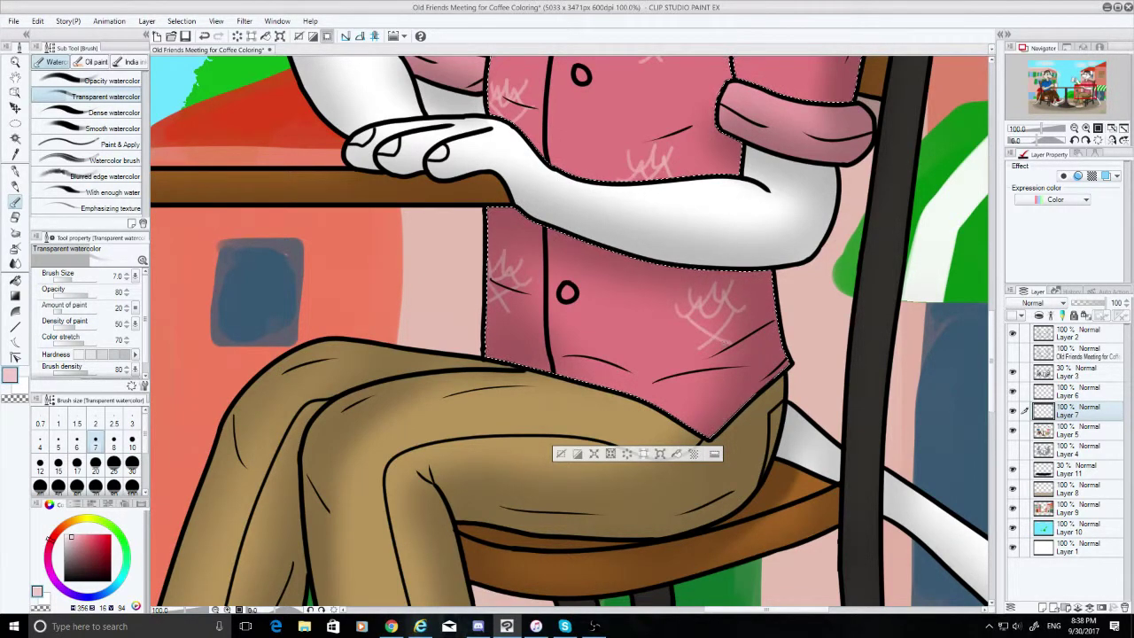
Try to draw a black size 7 G-pen line along the inner edge of the brown-haired mouse's eye on Layer 2
drag(993, 341, 1004, 241)
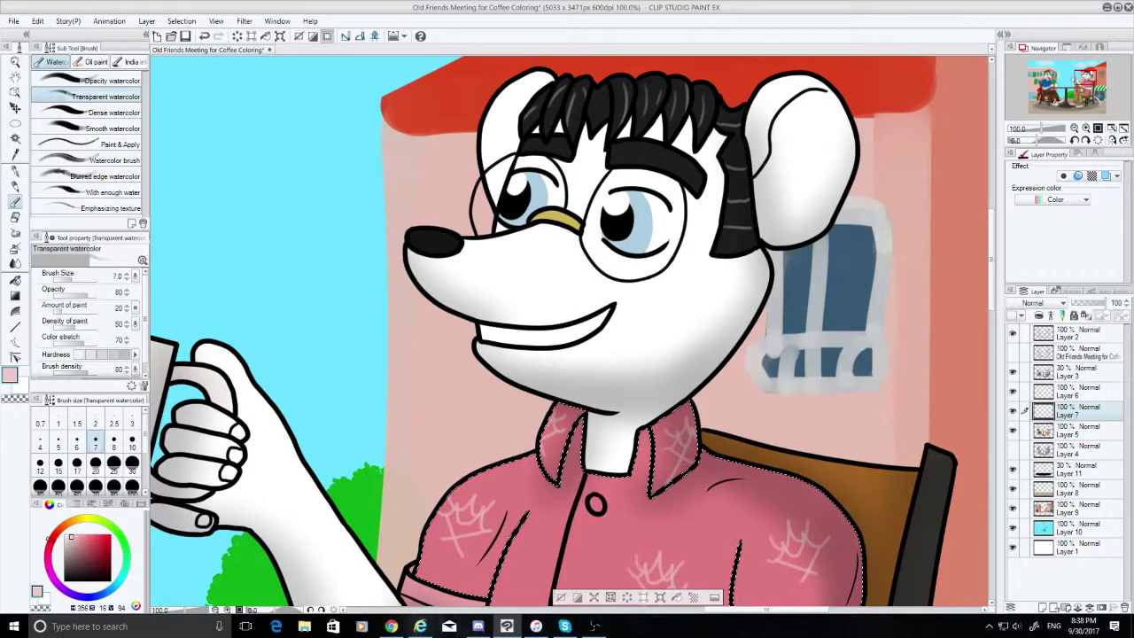
drag(766, 610, 548, 610)
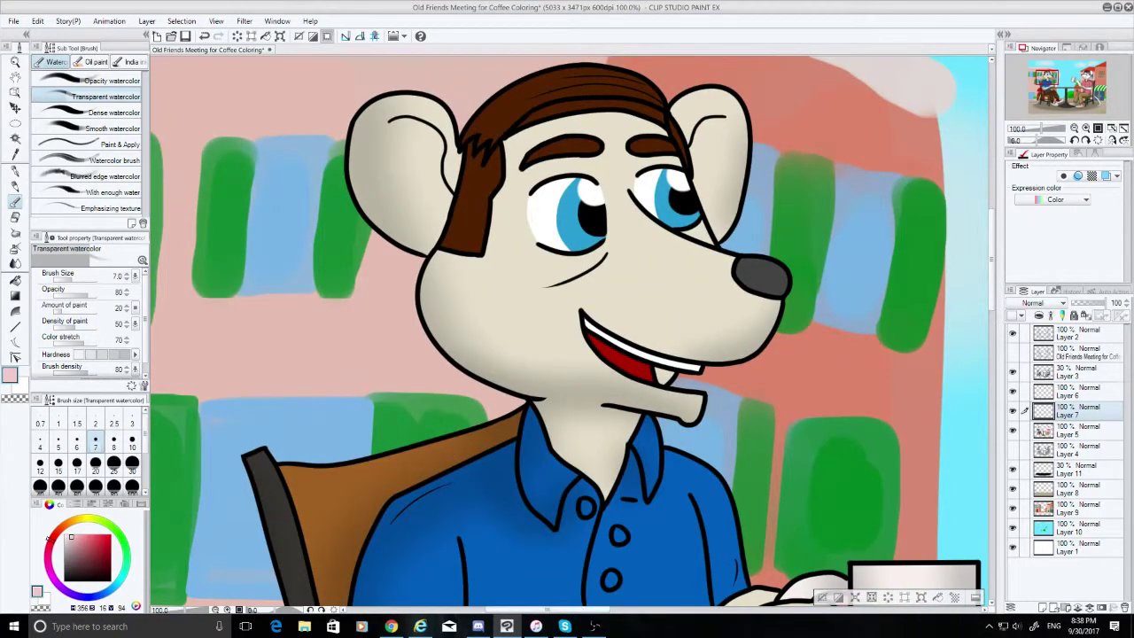
mouse_move(993, 272)
mouse_down()
mouse_move(994, 191)
mouse_move(986, 266)
mouse_up()
click(22, 139)
scroll(633, 398, up, 5)
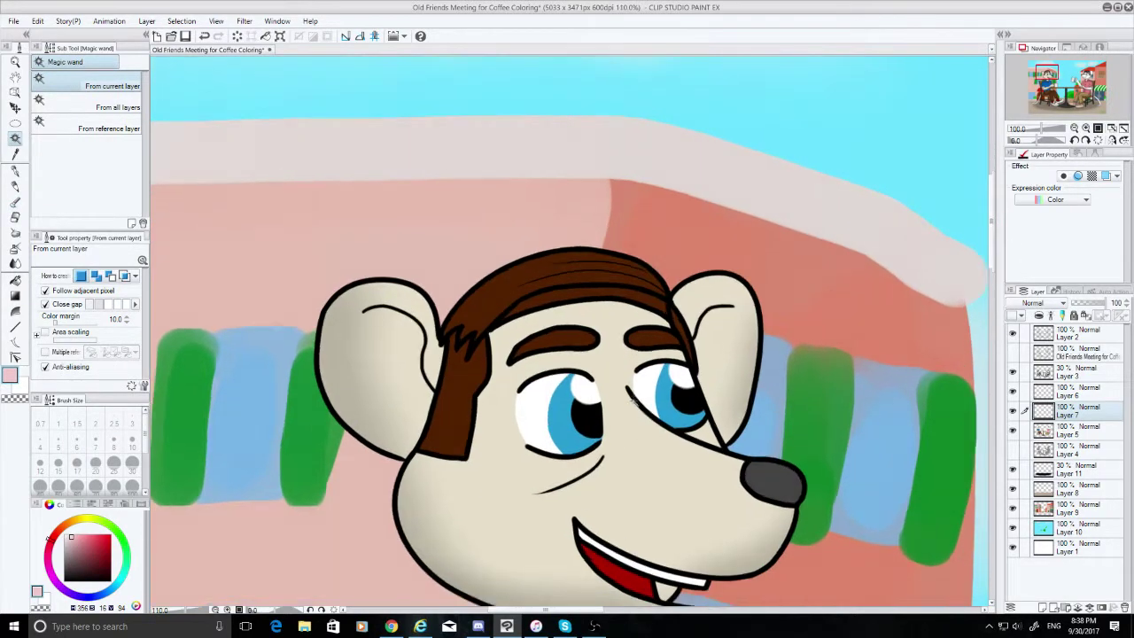
scroll(632, 397, up, 3)
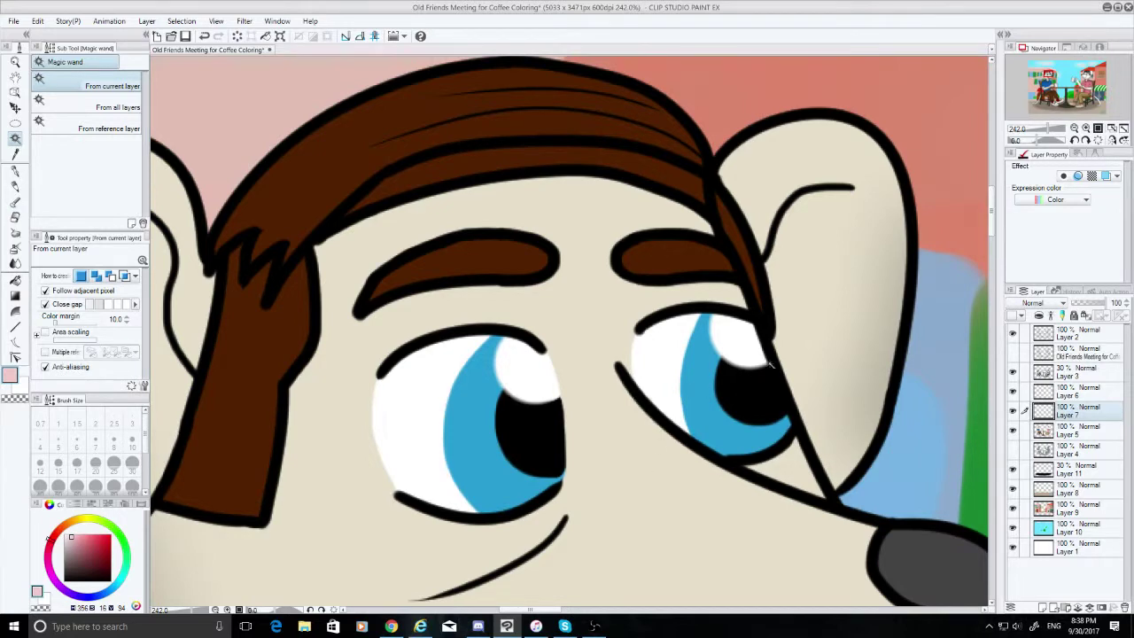
click(1066, 341)
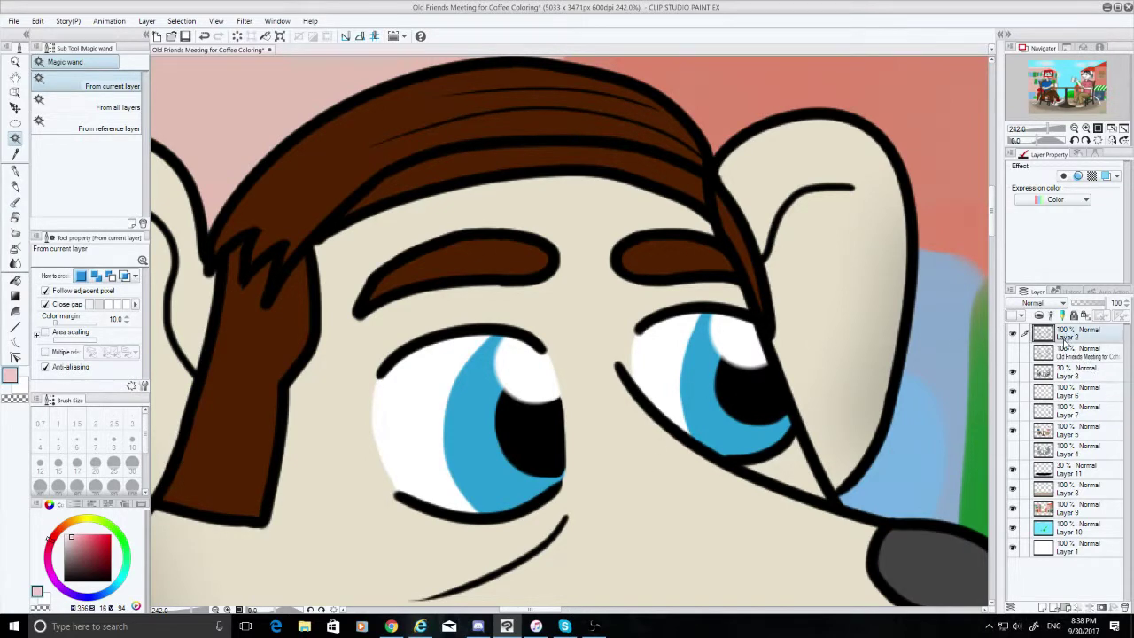
click(16, 171)
drag(101, 561, 62, 592)
mouse_move(555, 461)
mouse_down()
mouse_move(557, 497)
mouse_move(565, 482)
mouse_move(554, 492)
mouse_up()
key(ctrl+z)
key(ctrl+z)
key(ctrl+z)
key(ctrl+z)
click(96, 440)
key(ctrl+z)
key(ctrl+z)
key(ctrl+z)
key(ctrl+z)
key(ctrl+z)
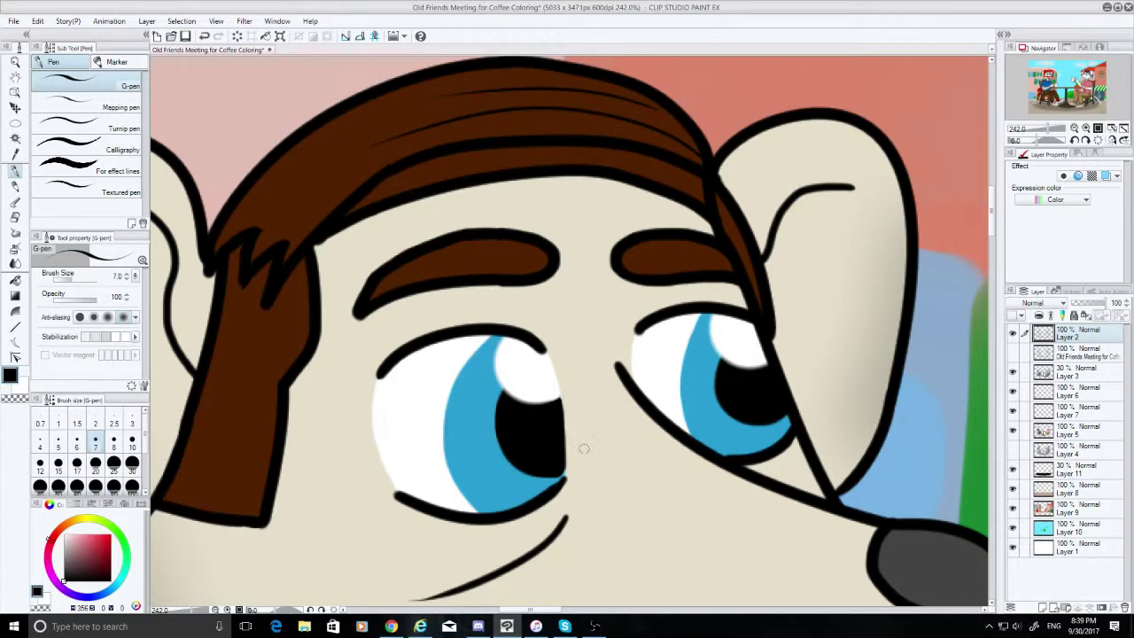
Trim the black at the lower inner corner of the brown-haired mouse's eye with the Hard eraser on Layer 6
click(1068, 395)
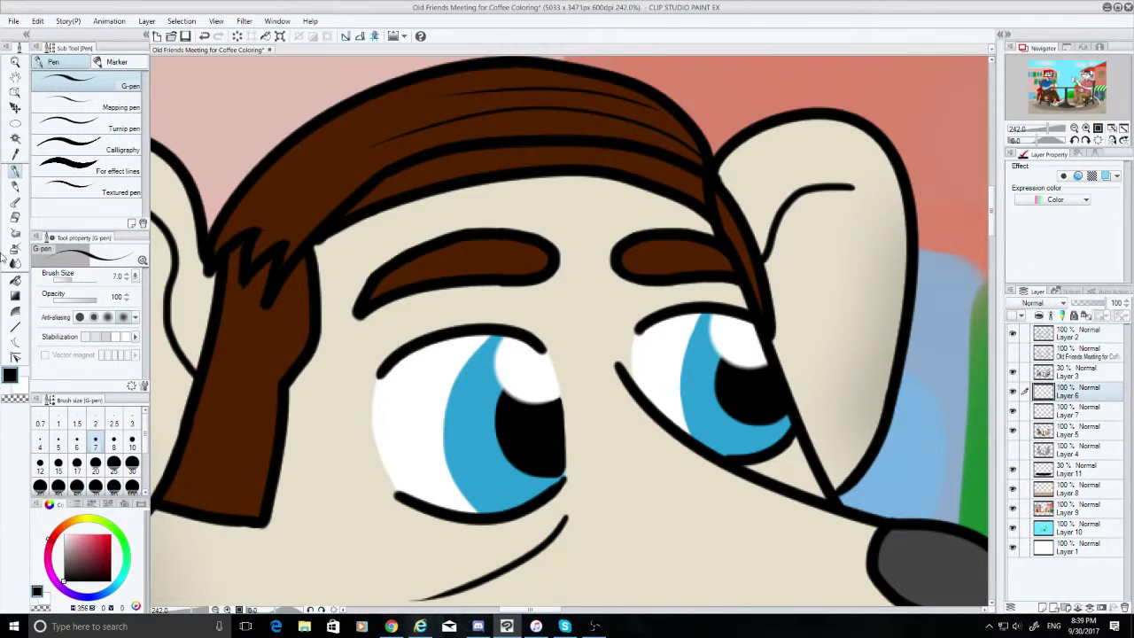
click(12, 217)
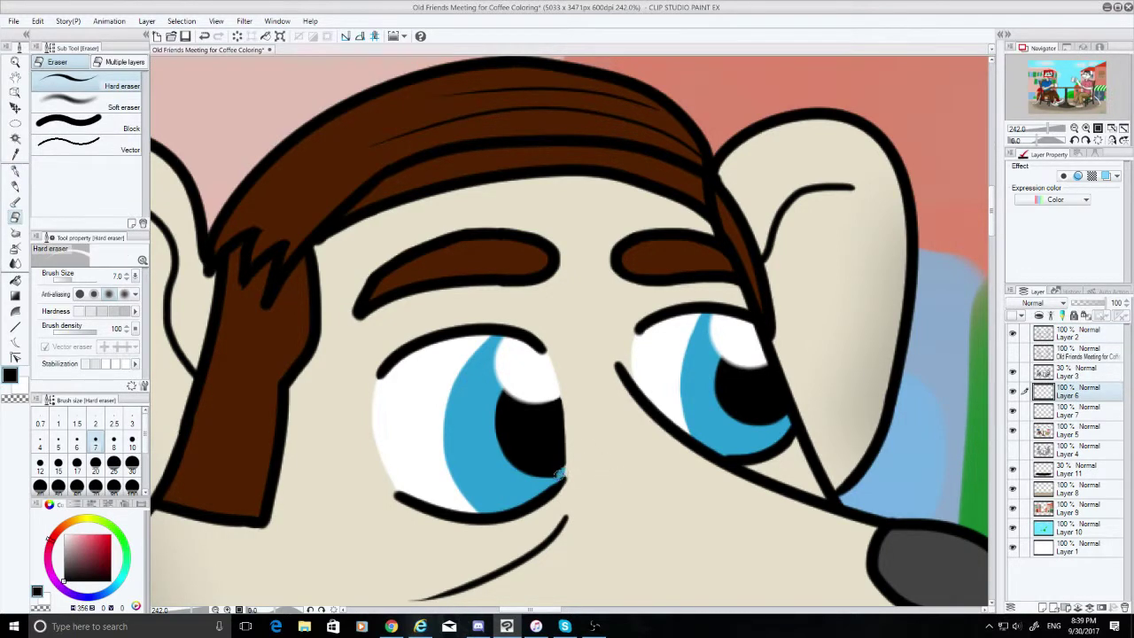
key(ctrl+z)
Sample the blue of the brown-haired mouse's iris on Layer 5 as the drawing colour for the G-pen
click(1076, 512)
click(15, 153)
click(457, 427)
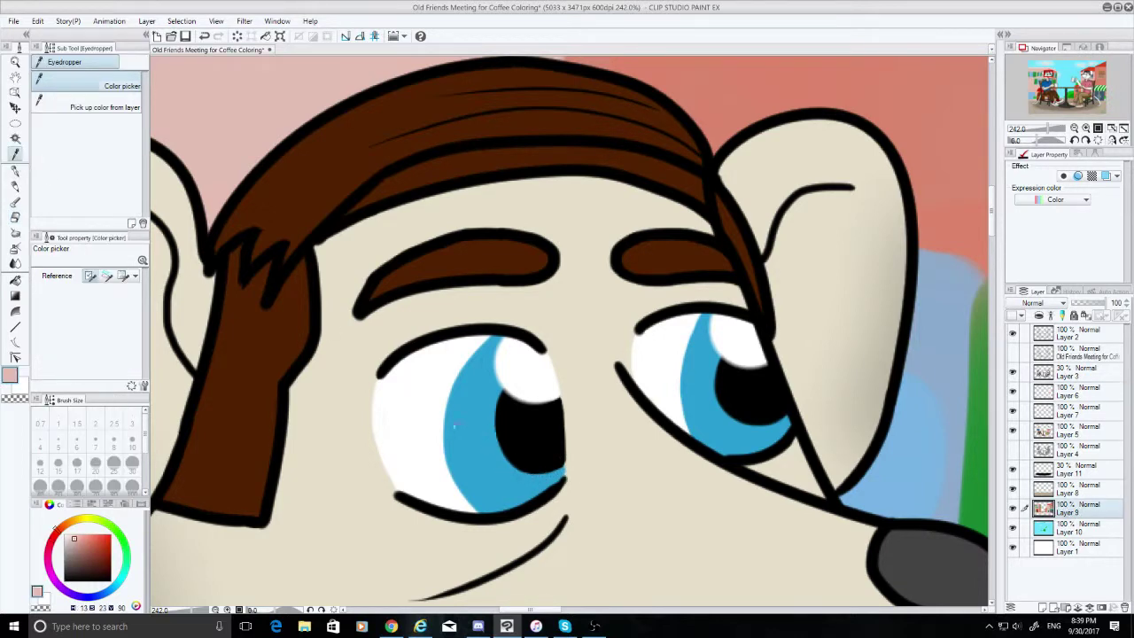
click(1087, 436)
click(438, 429)
click(17, 174)
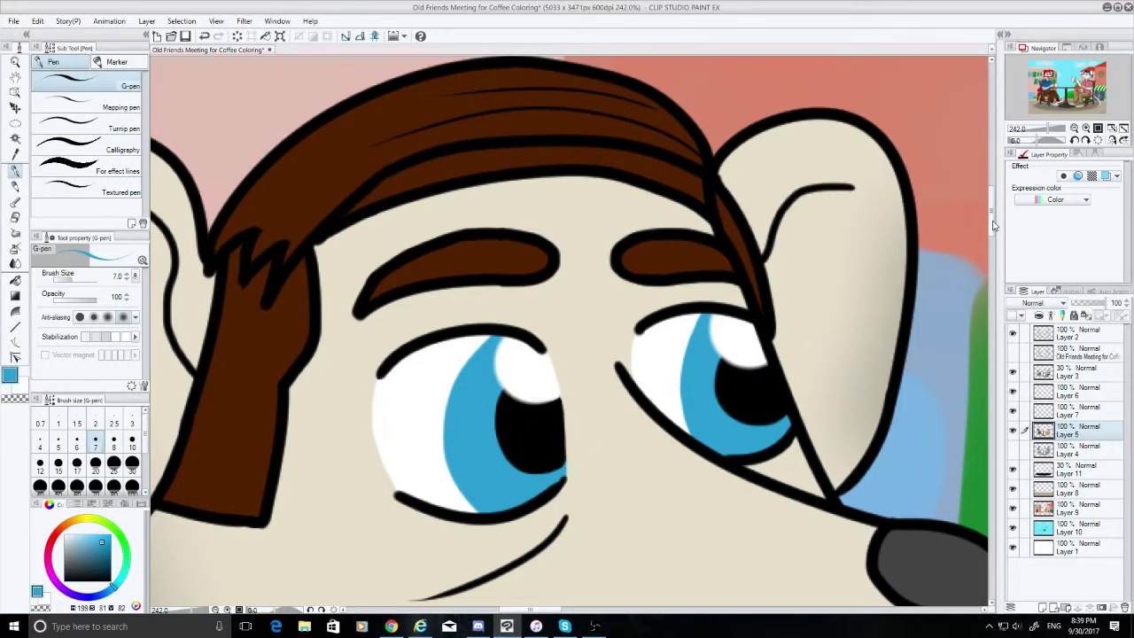
Look over the whole illustration, checking both seated mice, the painted shirt pattern and the background buildings
drag(1000, 233, 978, 175)
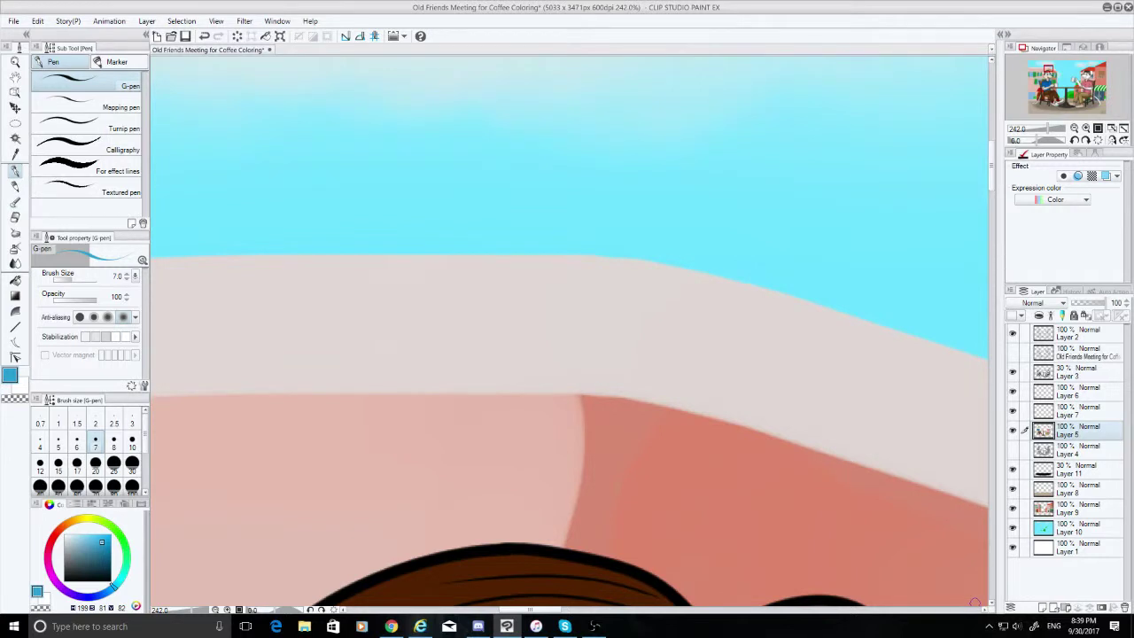
scroll(916, 435, down, 4)
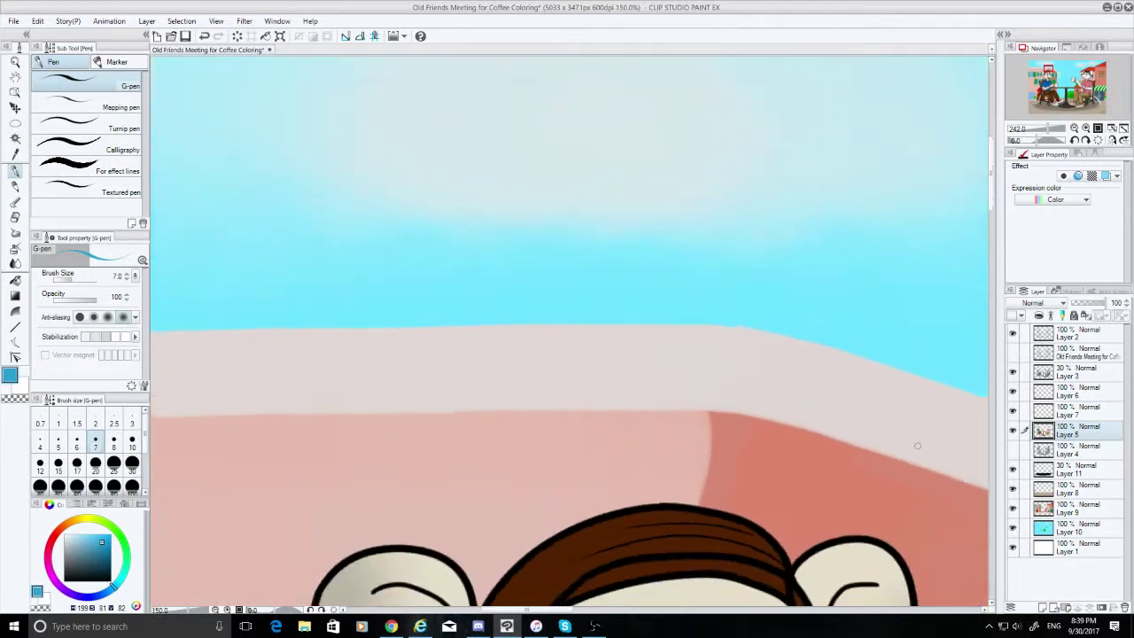
scroll(866, 534, down, 4)
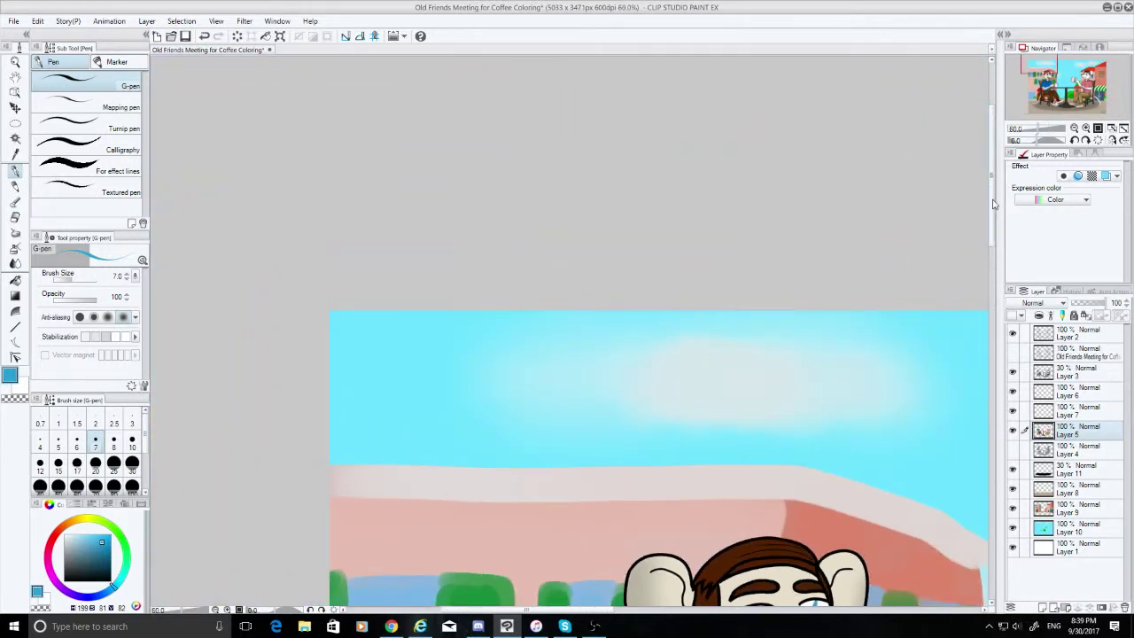
drag(992, 205, 989, 355)
click(655, 611)
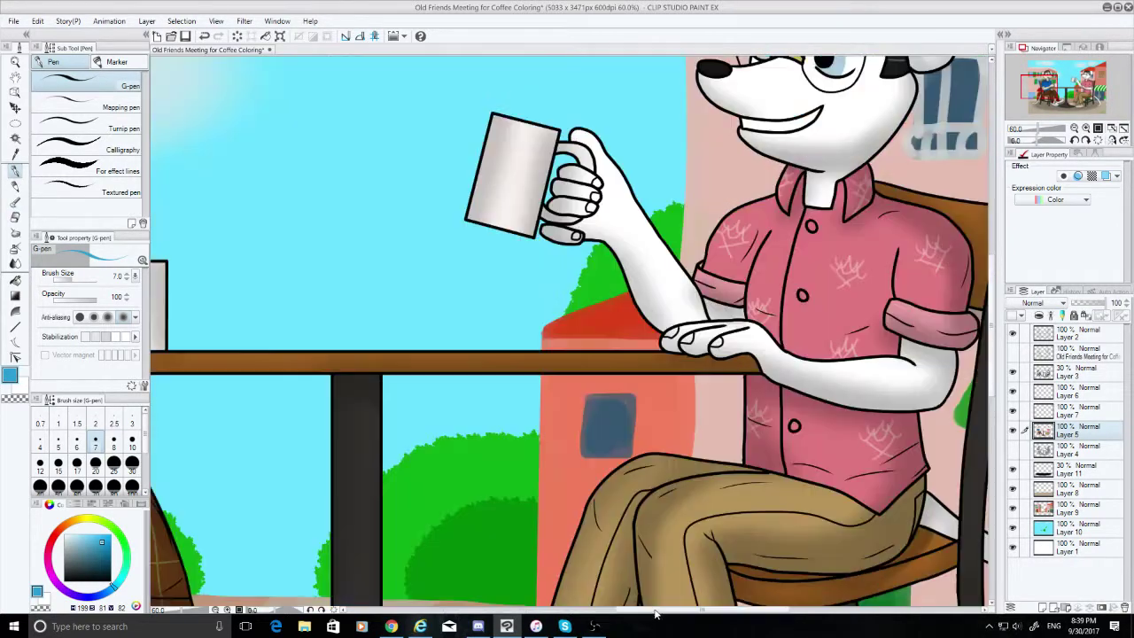
click(814, 611)
drag(813, 613, 713, 613)
scroll(565, 498, down, 3)
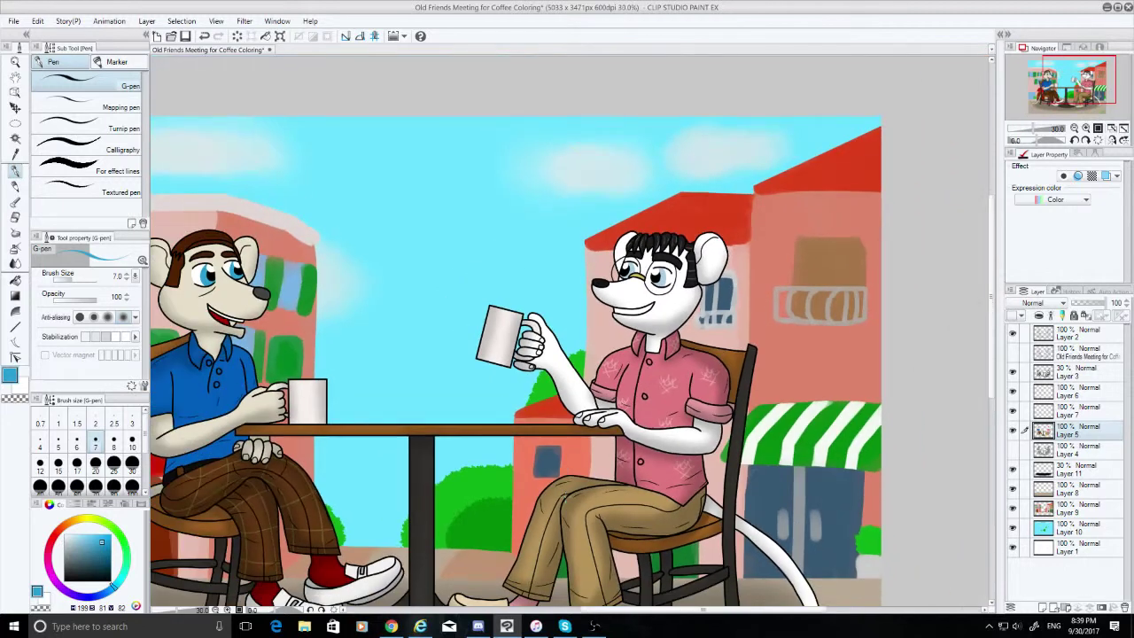
drag(814, 610, 748, 612)
scroll(789, 531, down, 1)
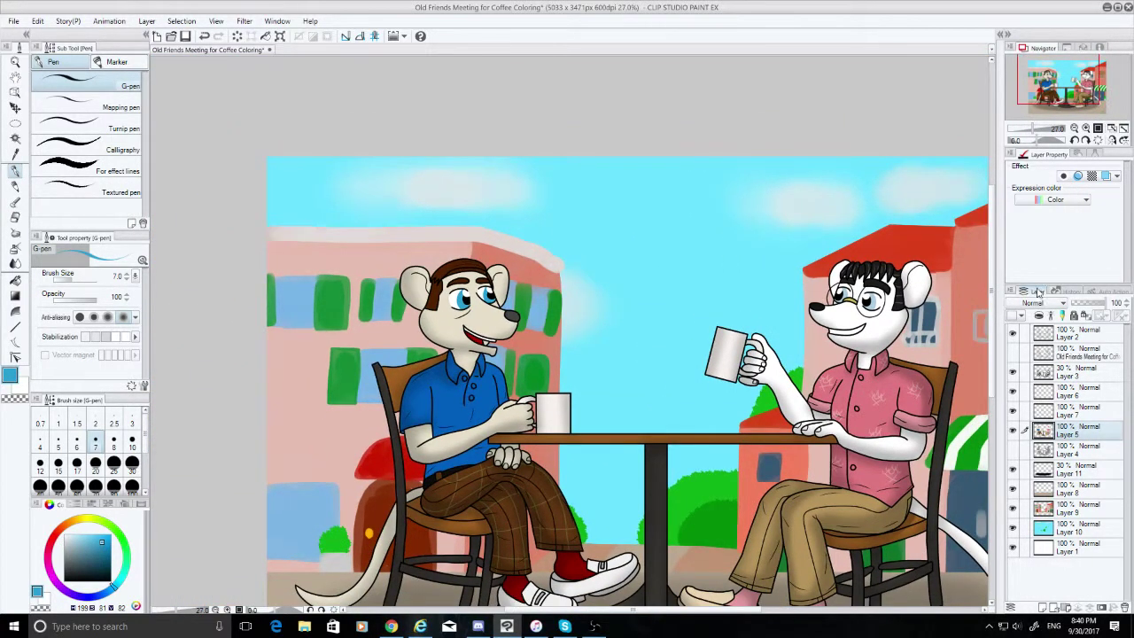
drag(992, 321, 992, 406)
Make Layer 8 active and hide the character colours on Layer 5 to inspect the ground and background
click(1048, 489)
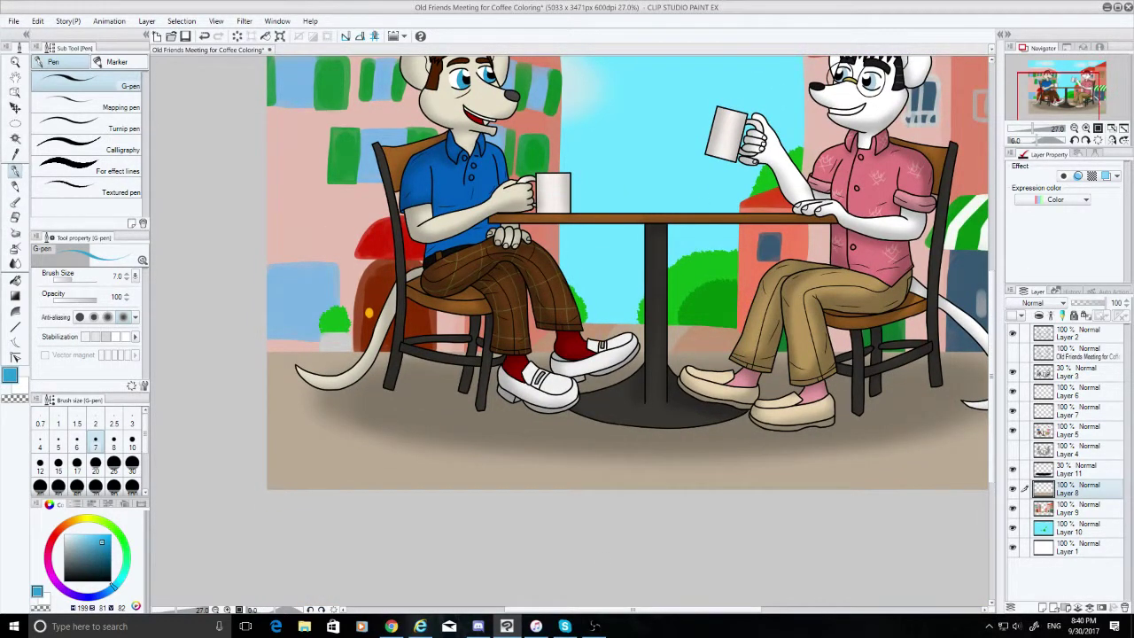
click(1013, 430)
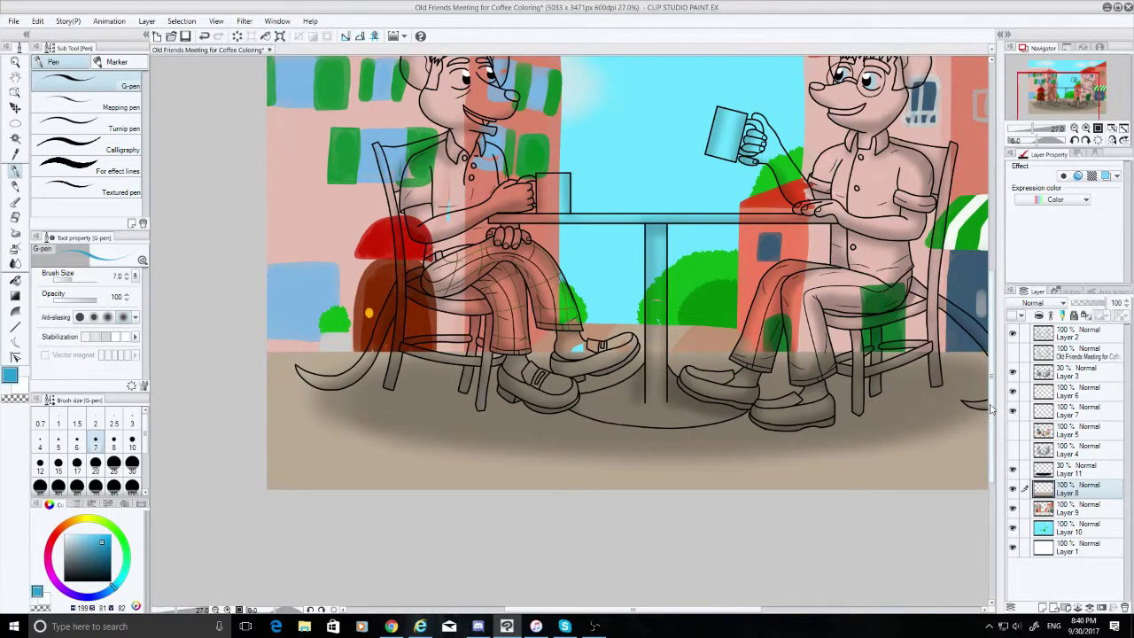
drag(992, 408, 996, 367)
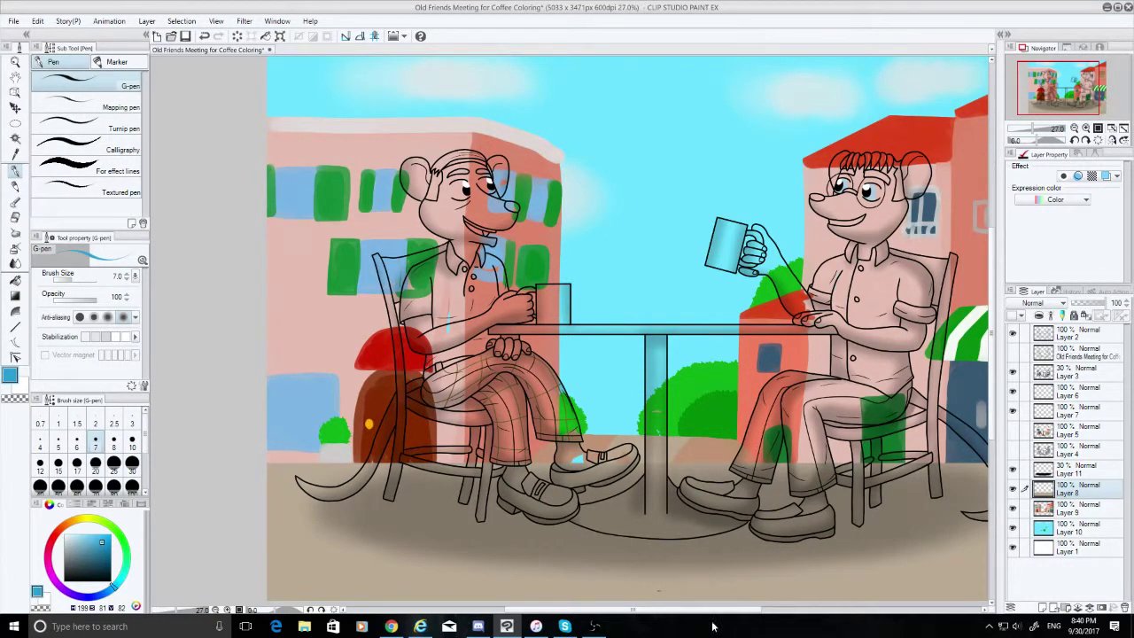
drag(709, 609, 789, 610)
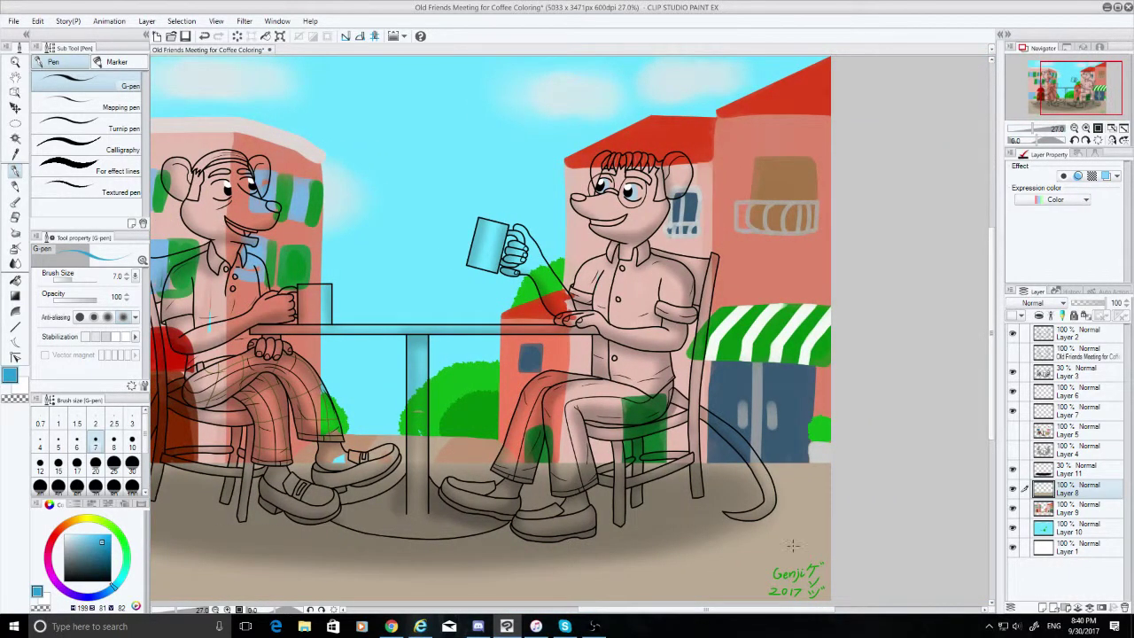
Switch to the browser and examine the outdoor cafe background image results for storefront, building and street references
click(425, 628)
scroll(485, 499, down, 5)
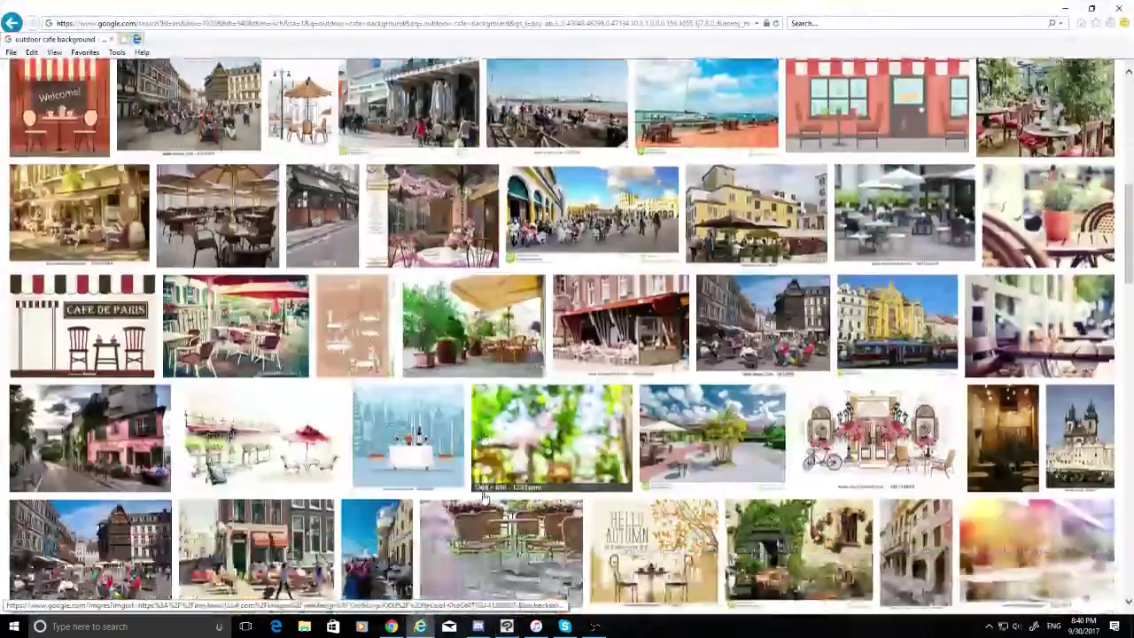
scroll(484, 499, down, 15)
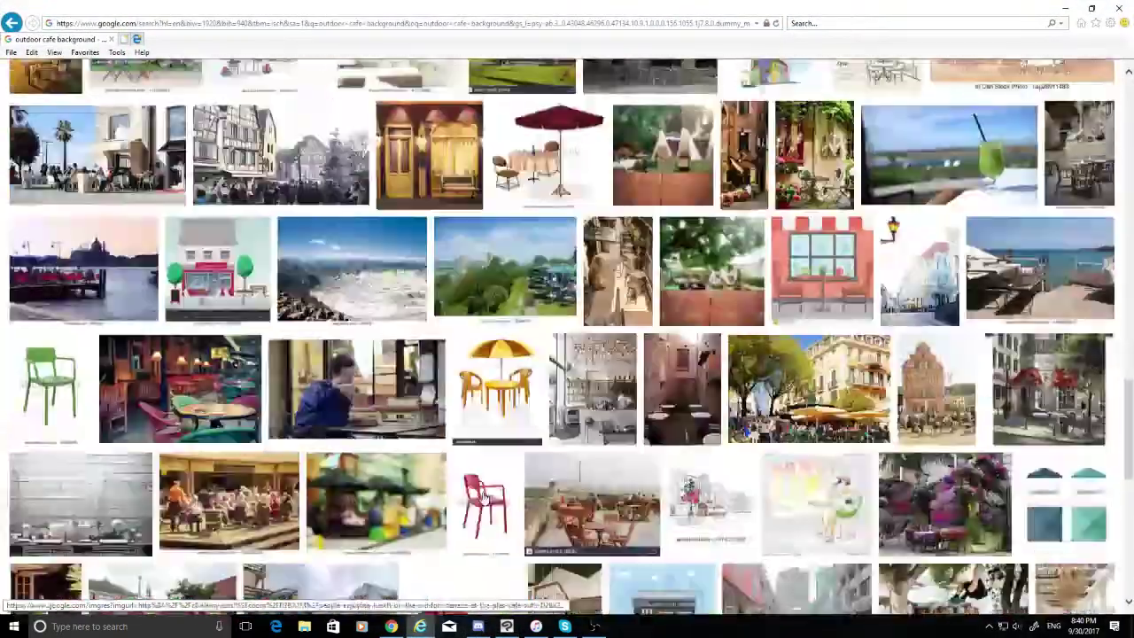
scroll(485, 498, down, 10)
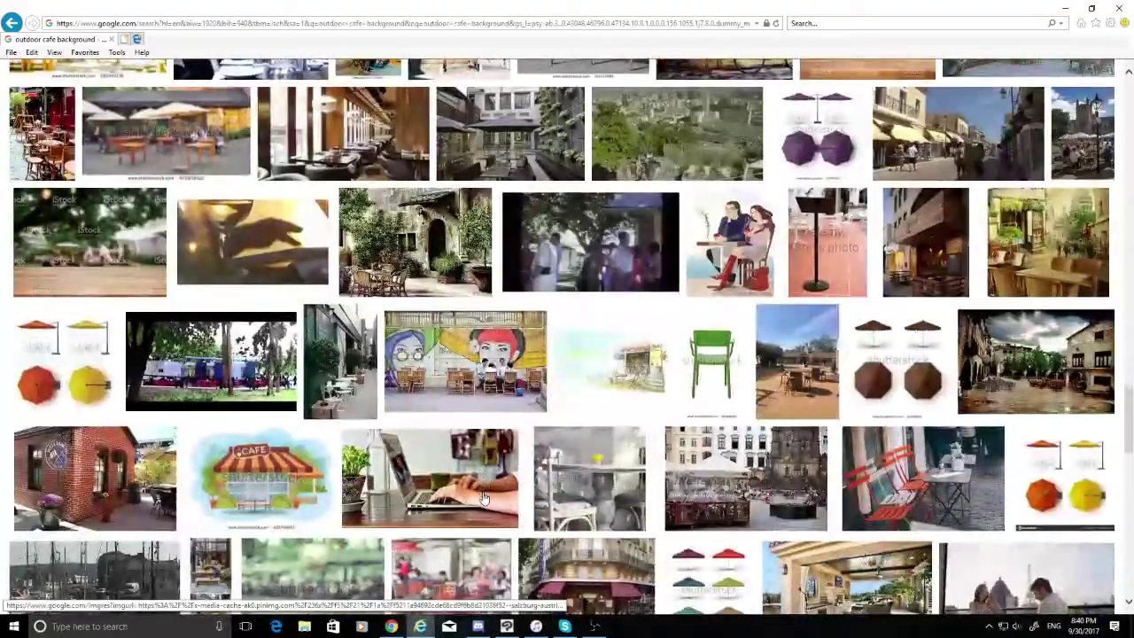
scroll(485, 499, down, 10)
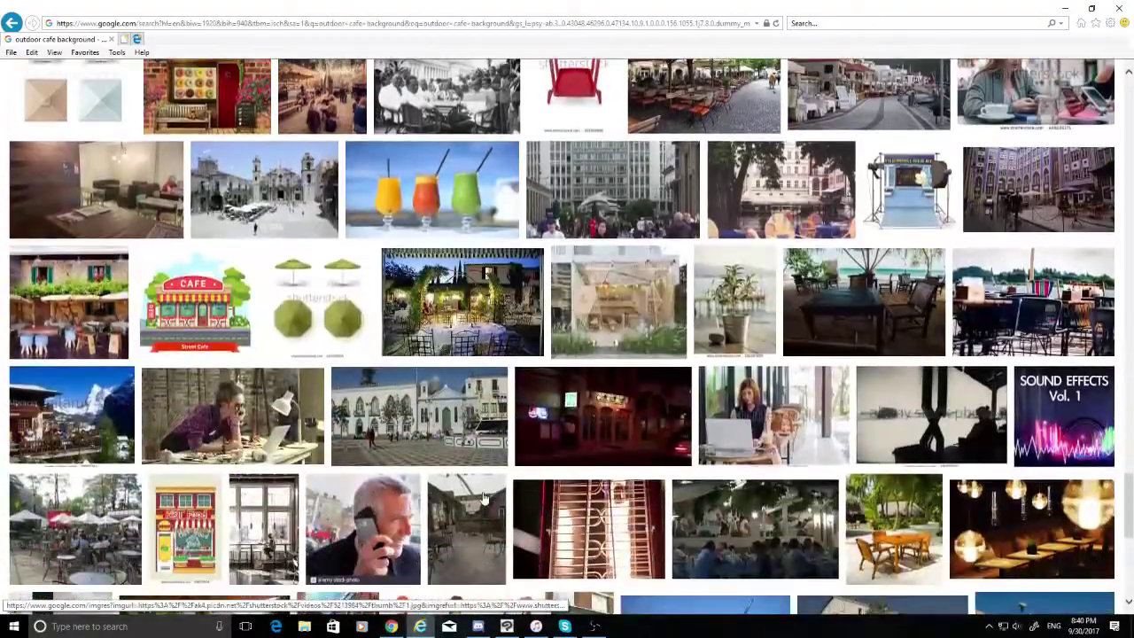
scroll(526, 499, down, 8)
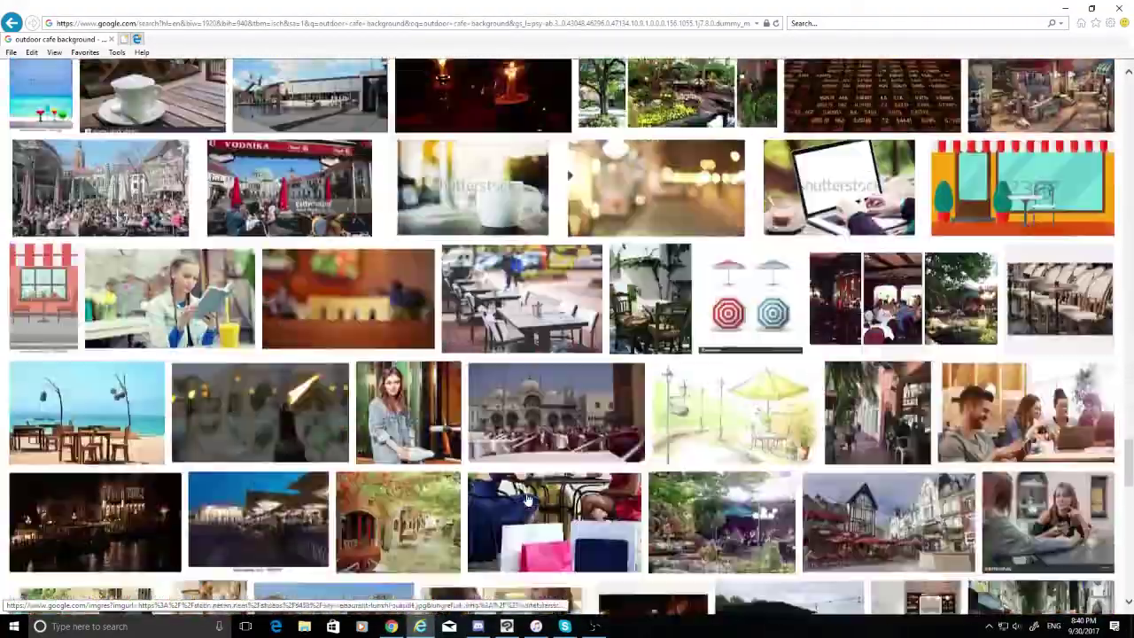
scroll(526, 498, down, 3)
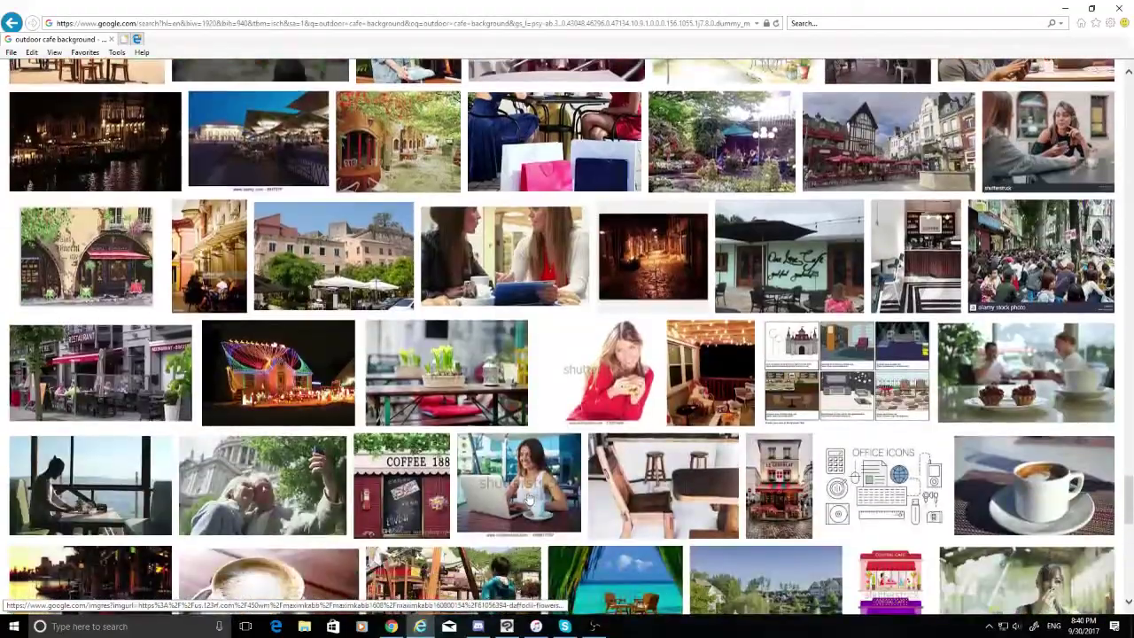
scroll(599, 467, down, 3)
scroll(597, 462, down, 4)
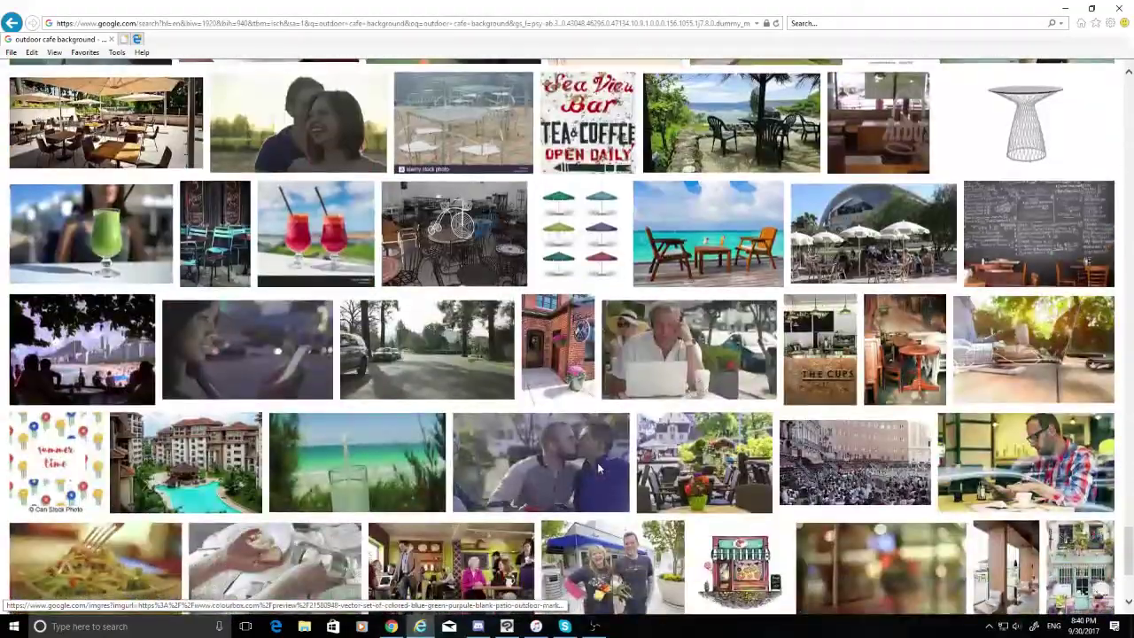
scroll(597, 462, down, 3)
scroll(597, 463, up, 10)
scroll(597, 463, up, 10)
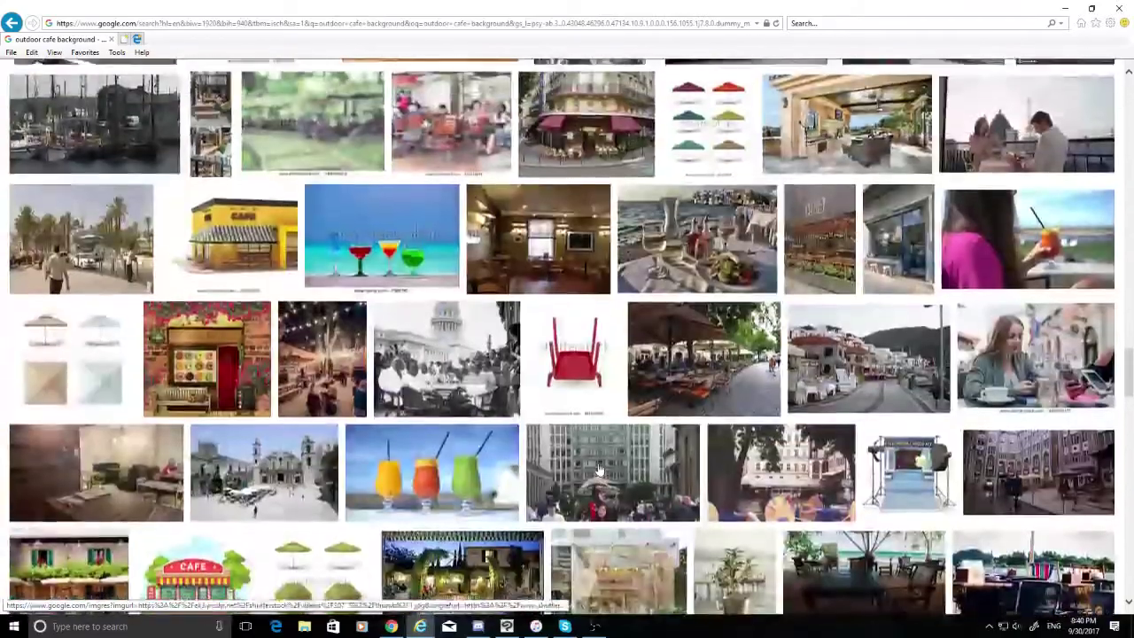
scroll(599, 468, up, 4)
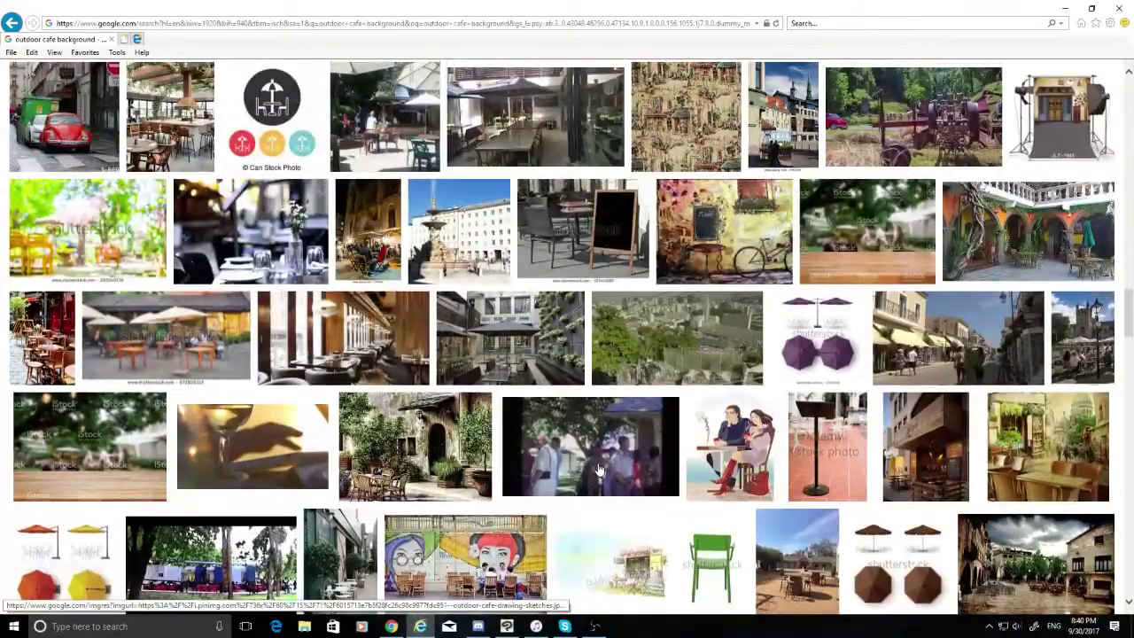
scroll(600, 469, up, 3)
scroll(599, 470, up, 5)
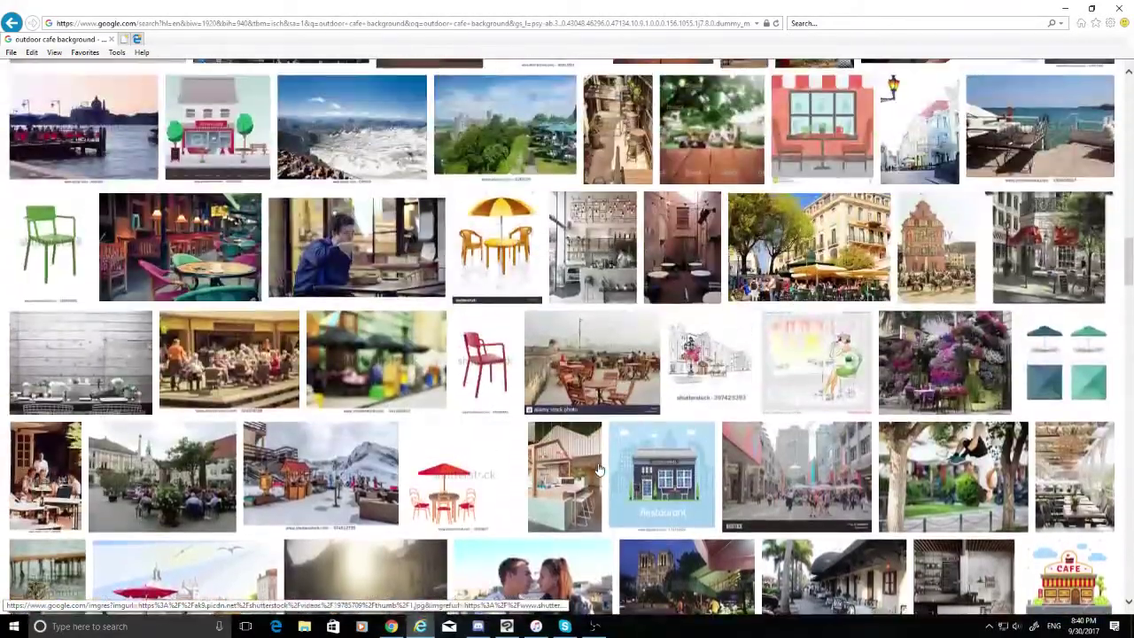
scroll(598, 470, up, 9)
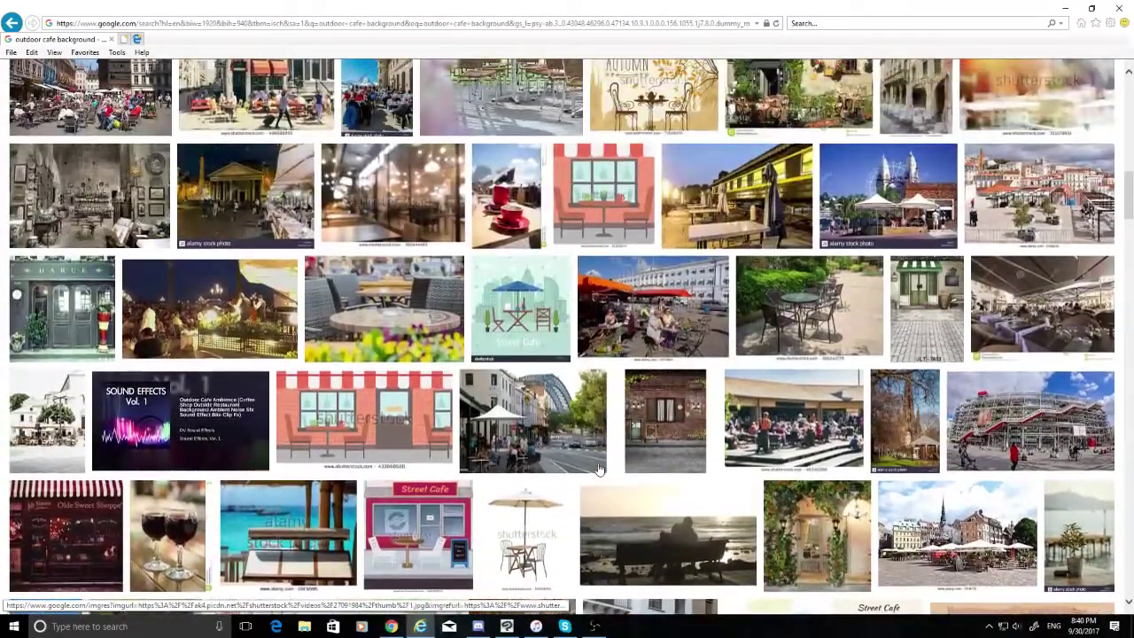
scroll(599, 469, up, 2)
scroll(599, 470, down, 3)
scroll(599, 470, down, 4)
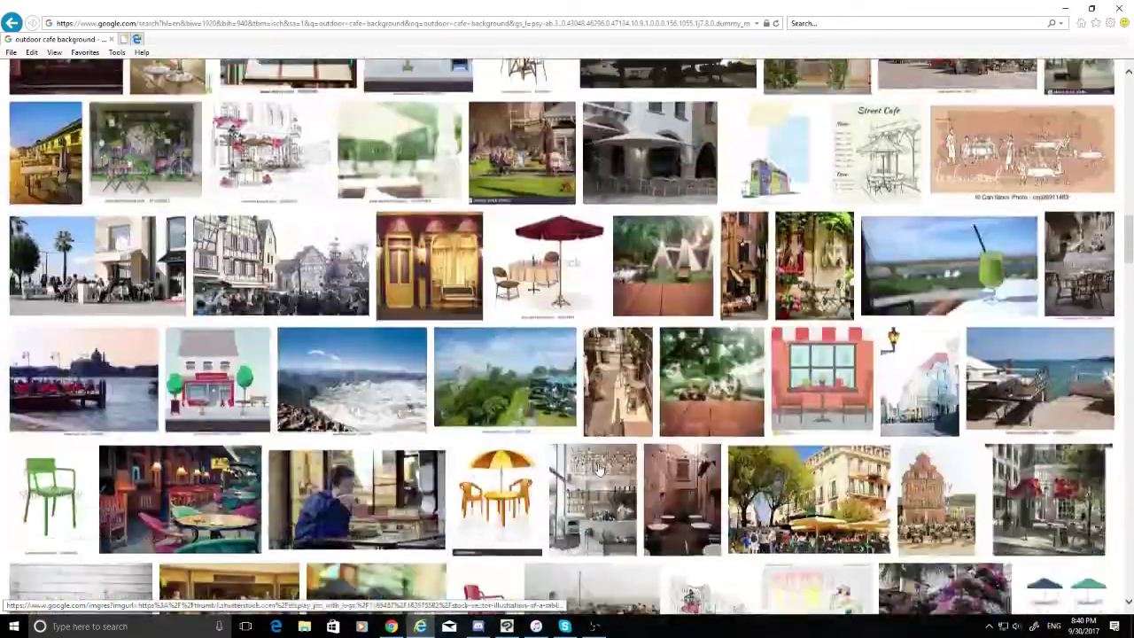
scroll(599, 469, down, 3)
scroll(599, 470, down, 5)
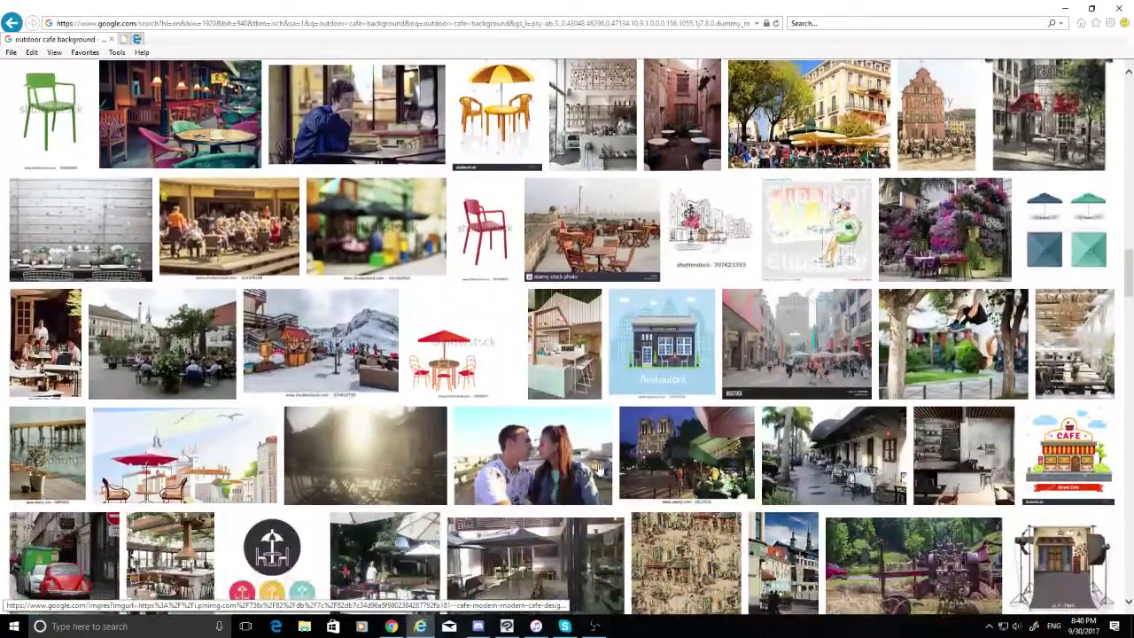
scroll(599, 469, down, 2)
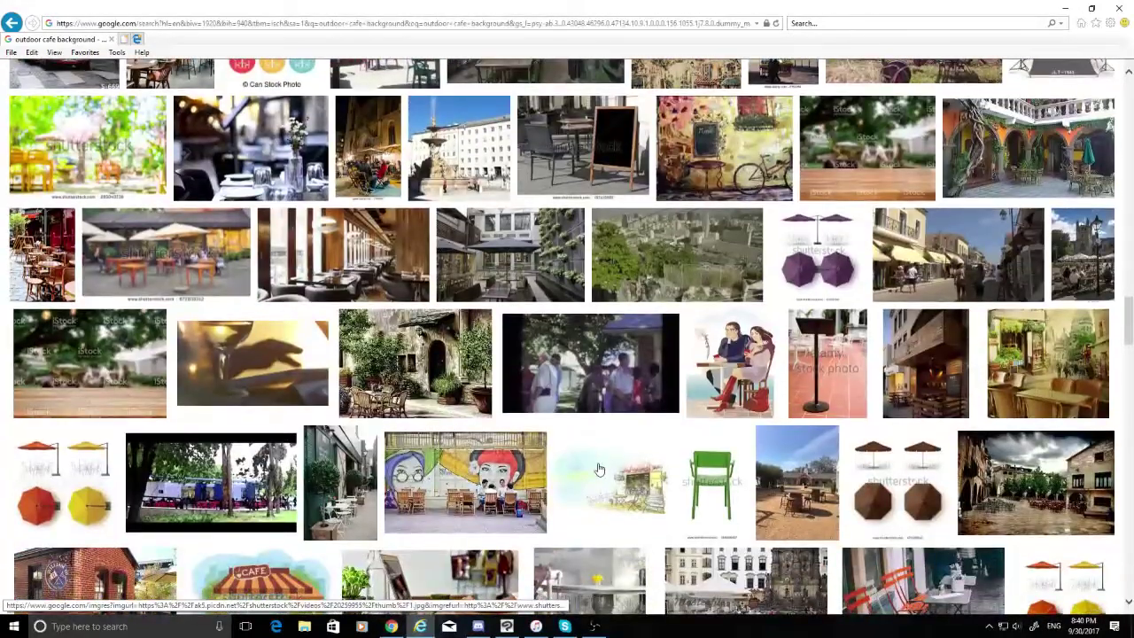
scroll(599, 470, down, 2)
scroll(613, 487, down, 3)
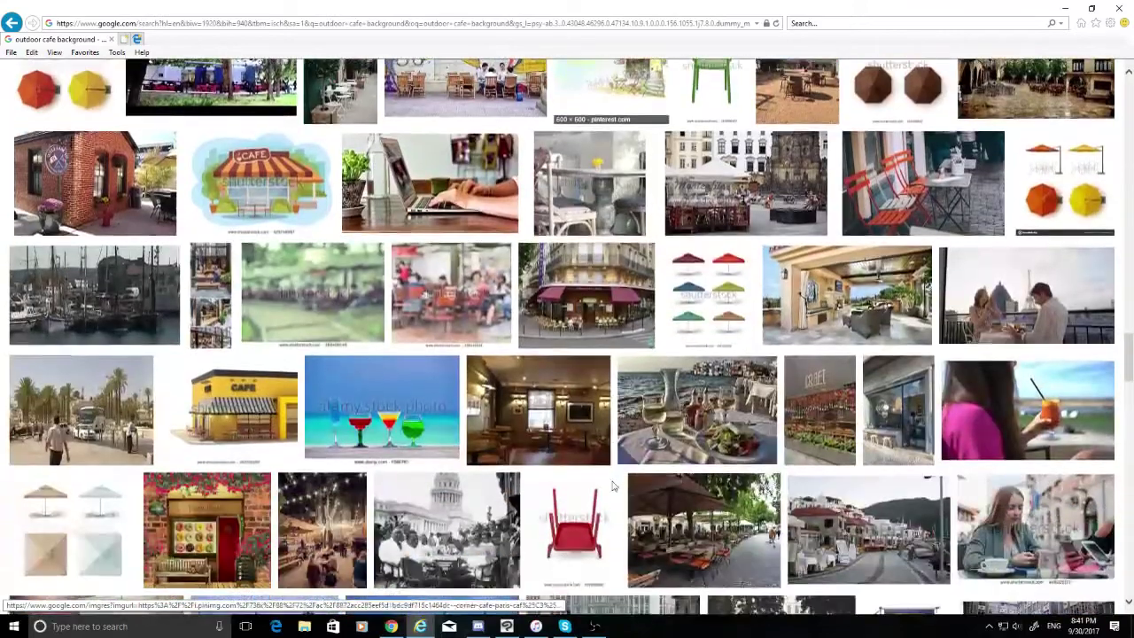
scroll(613, 485, down, 3)
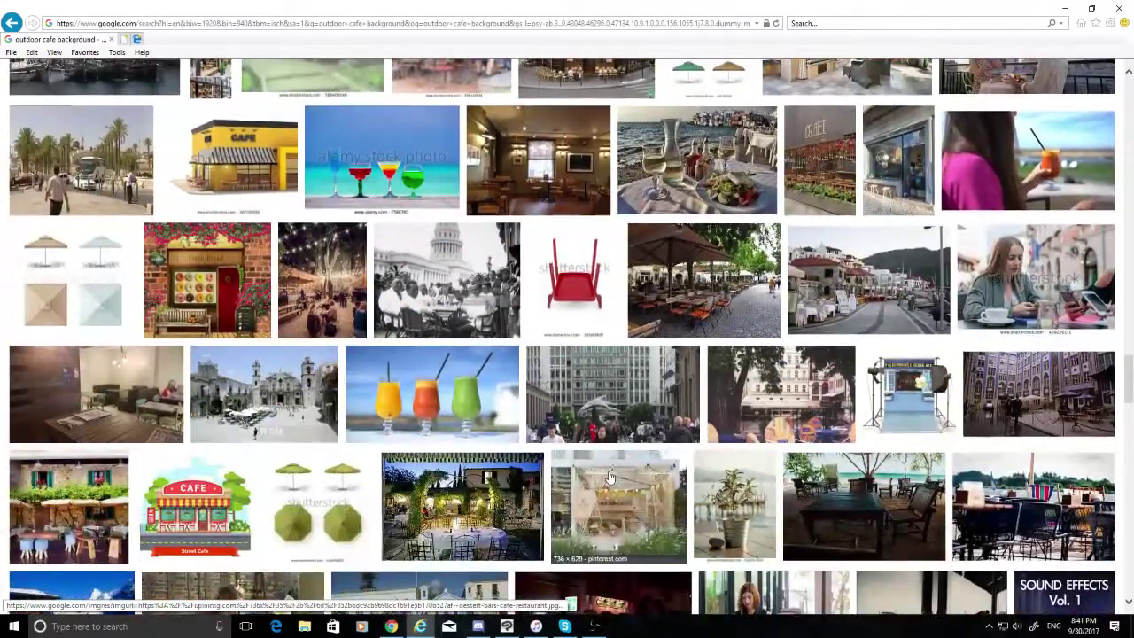
scroll(611, 483, down, 4)
scroll(610, 478, down, 2)
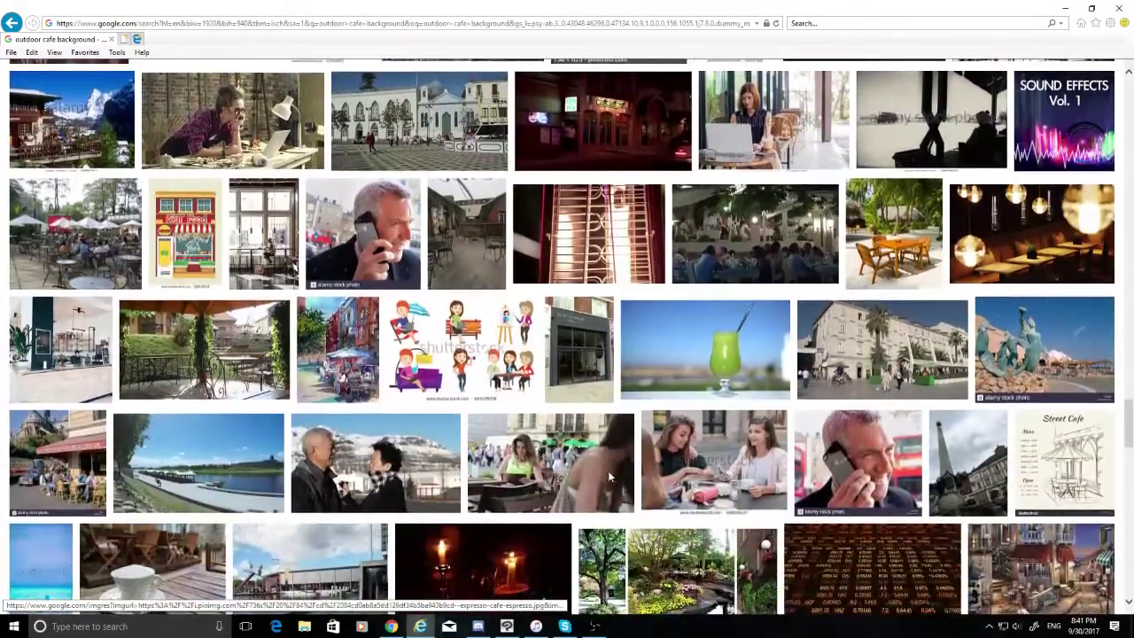
scroll(608, 477, down, 3)
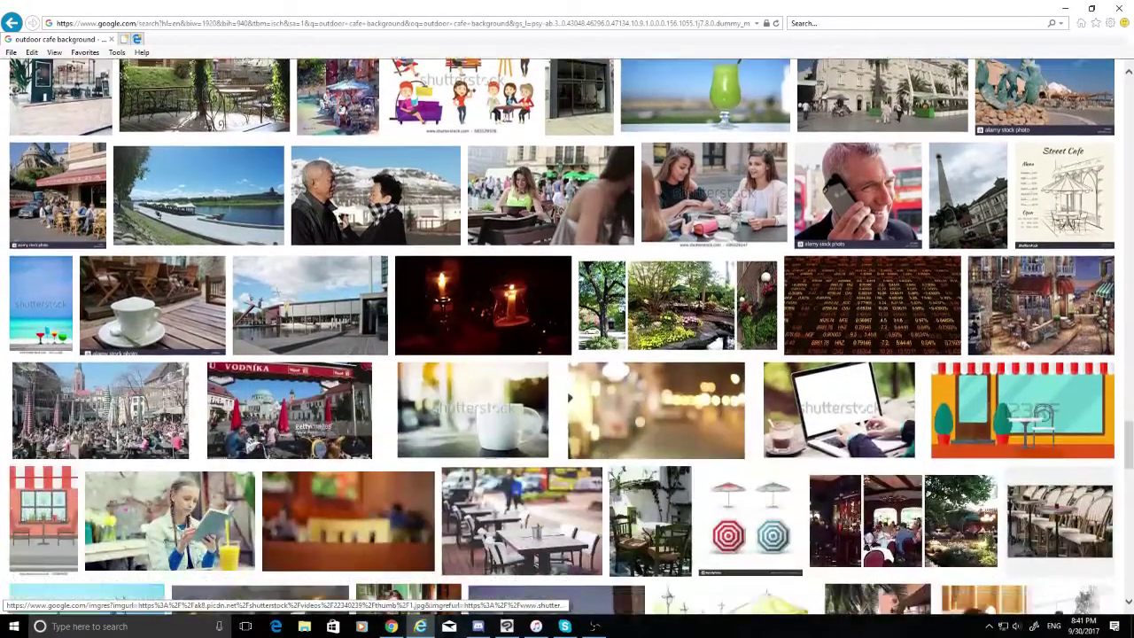
scroll(609, 477, down, 2)
scroll(609, 477, down, 5)
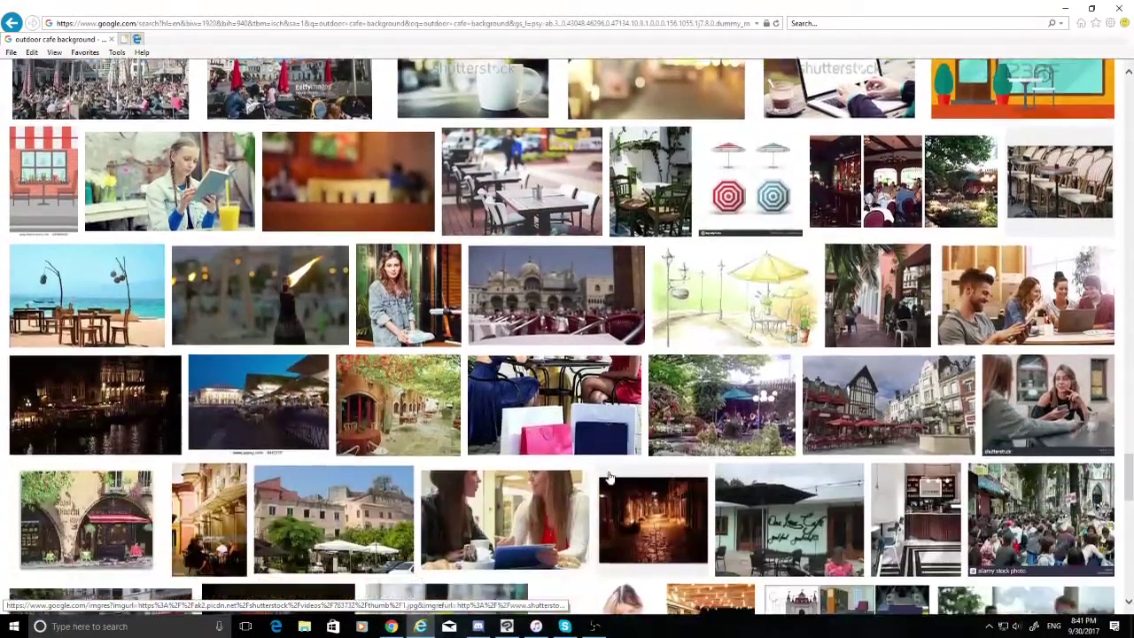
scroll(610, 478, down, 6)
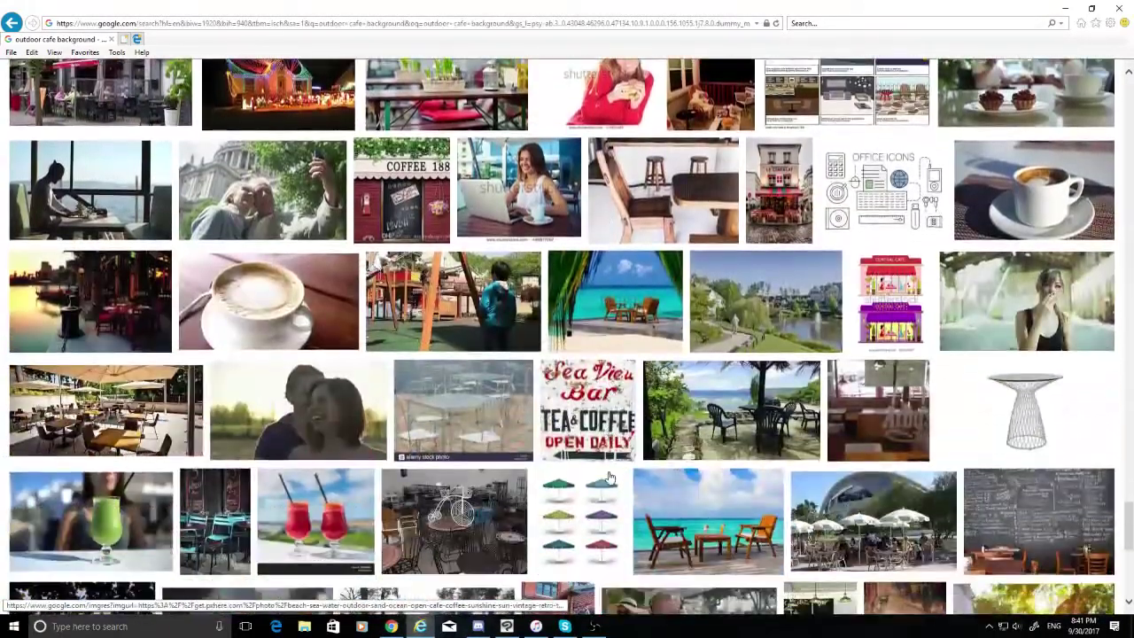
scroll(610, 478, down, 2)
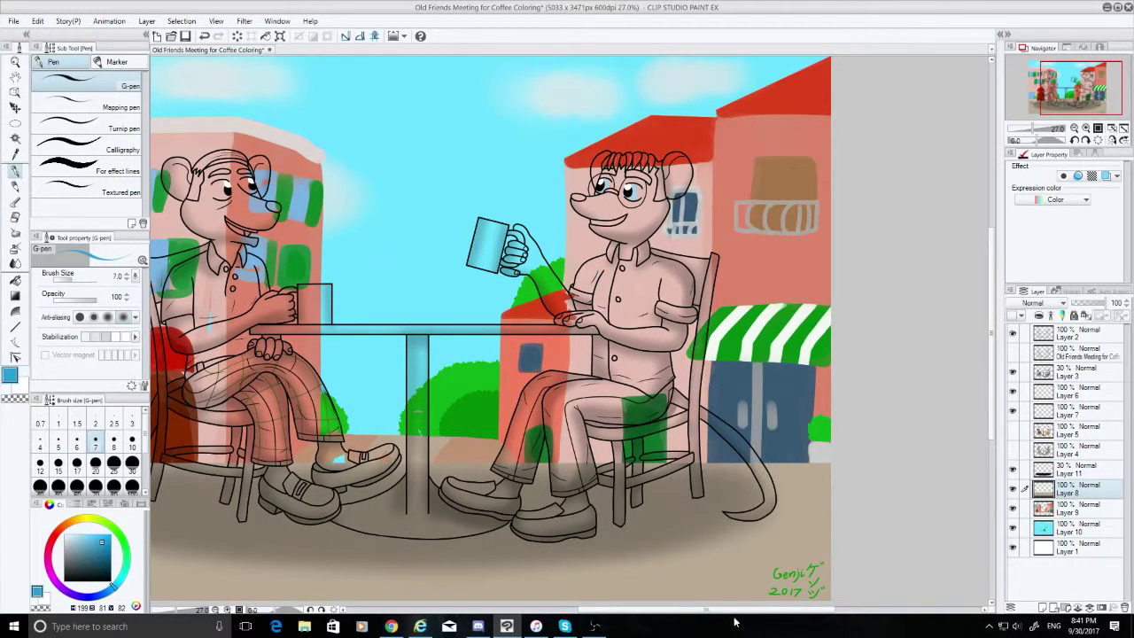
Return to Clip Studio Paint and sample the red of the small roof behind the table on Layer 9
drag(734, 611, 661, 612)
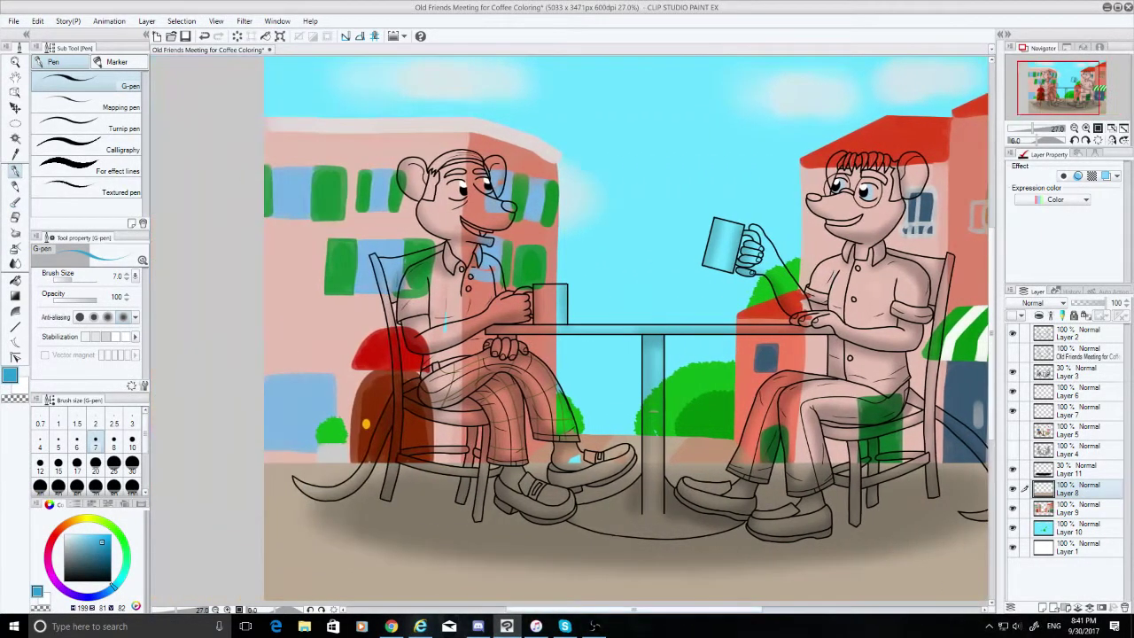
click(1086, 515)
scroll(824, 271, up, 3)
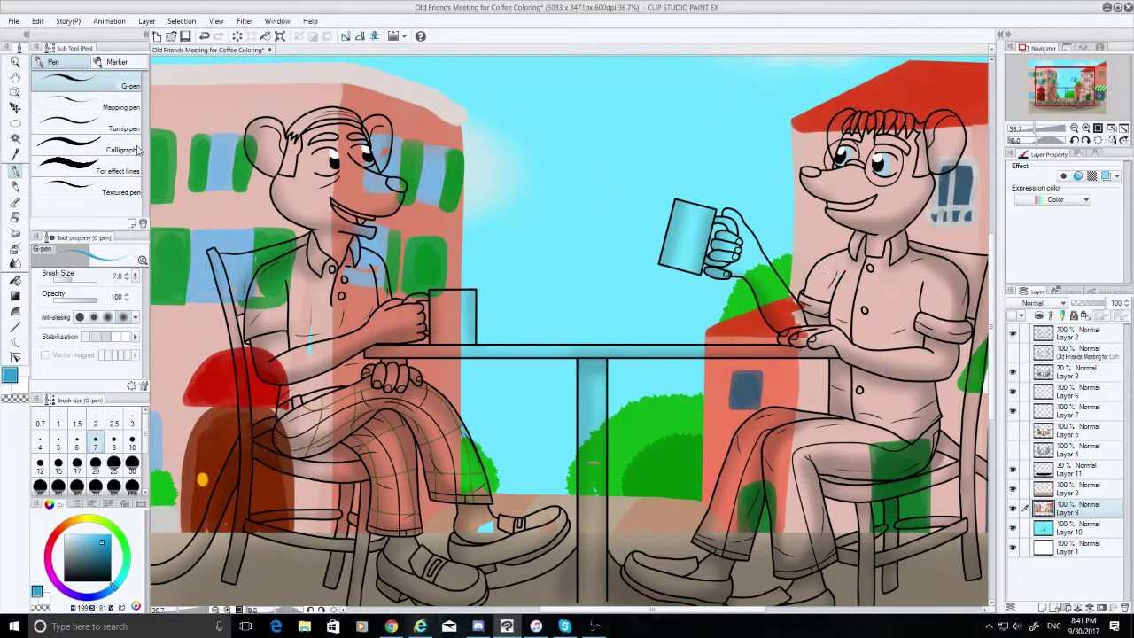
key(i)
click(747, 323)
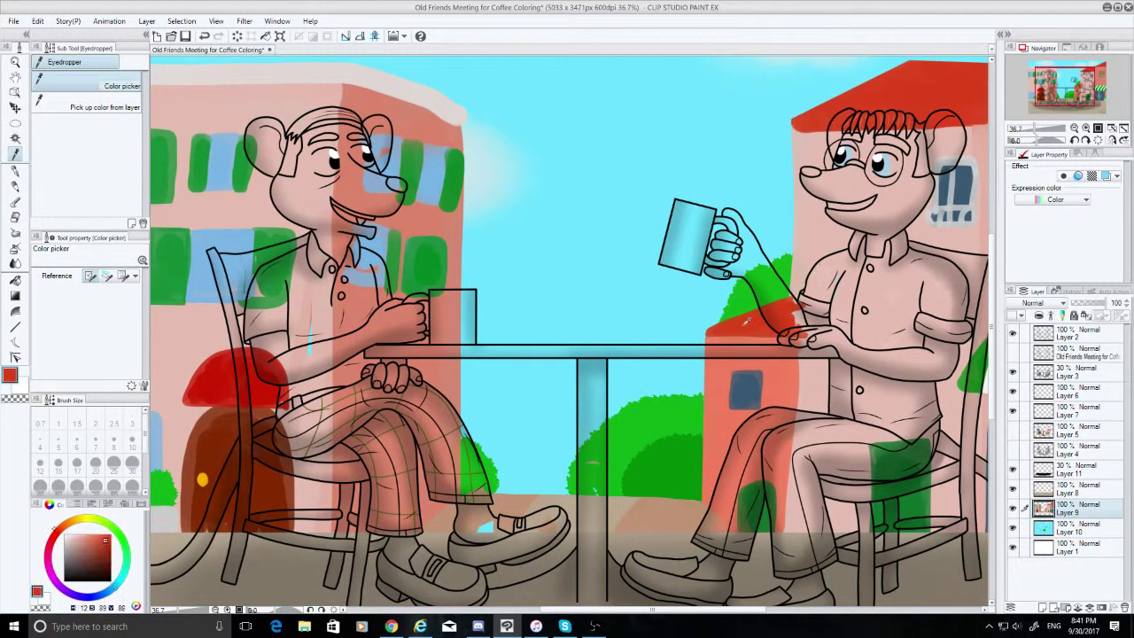
Choose the Transparent watercolor brush and darken the sampled roof red for shading
click(15, 203)
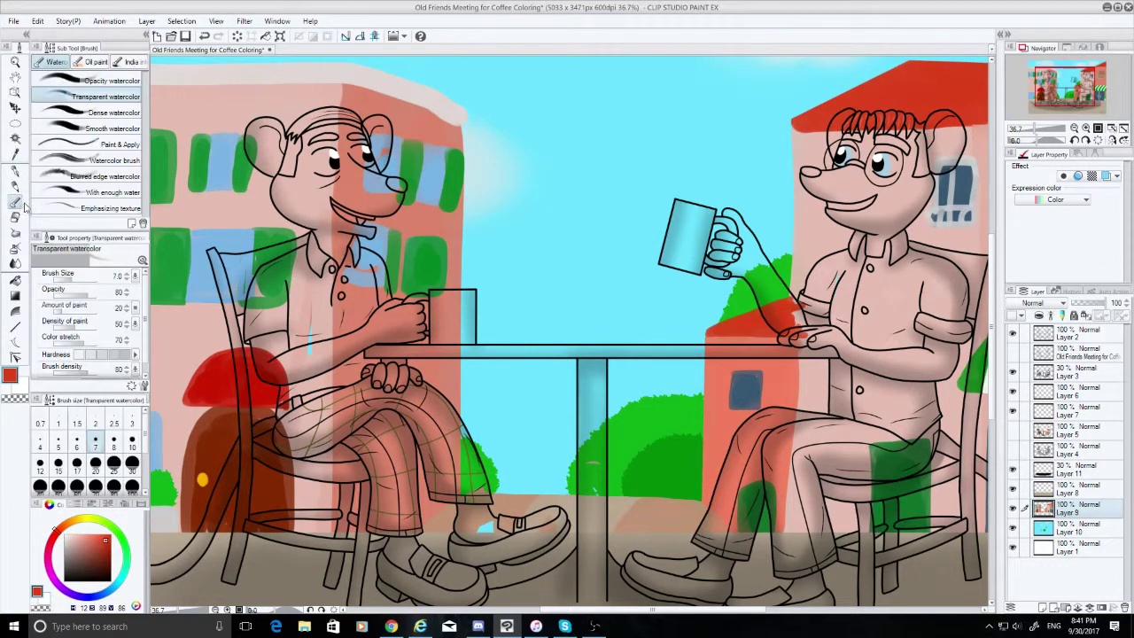
click(113, 116)
click(113, 99)
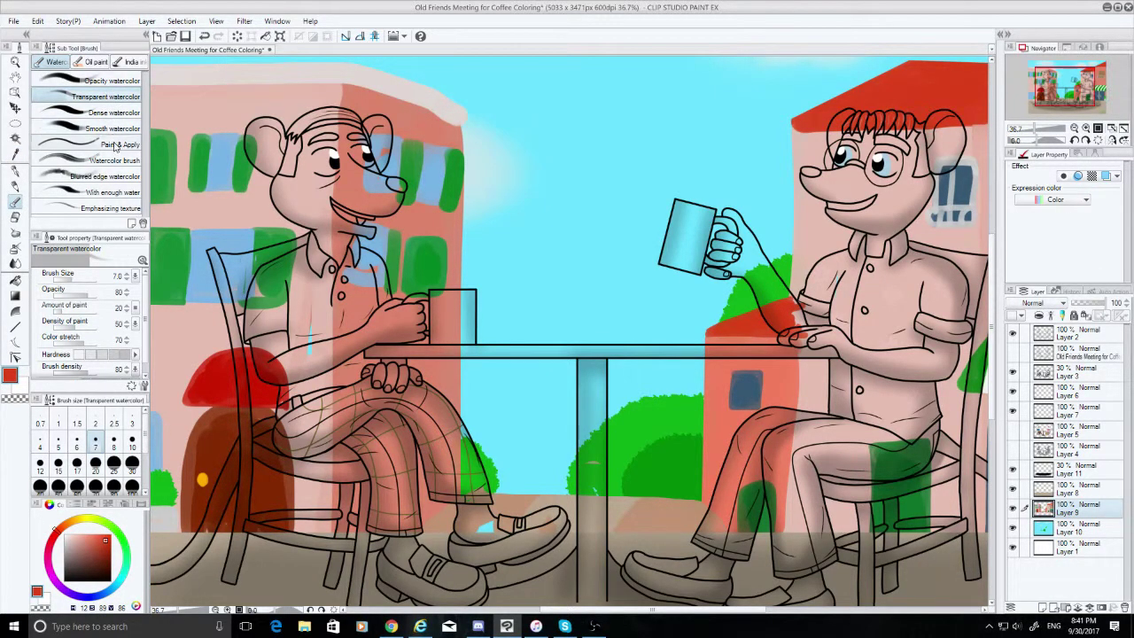
click(109, 551)
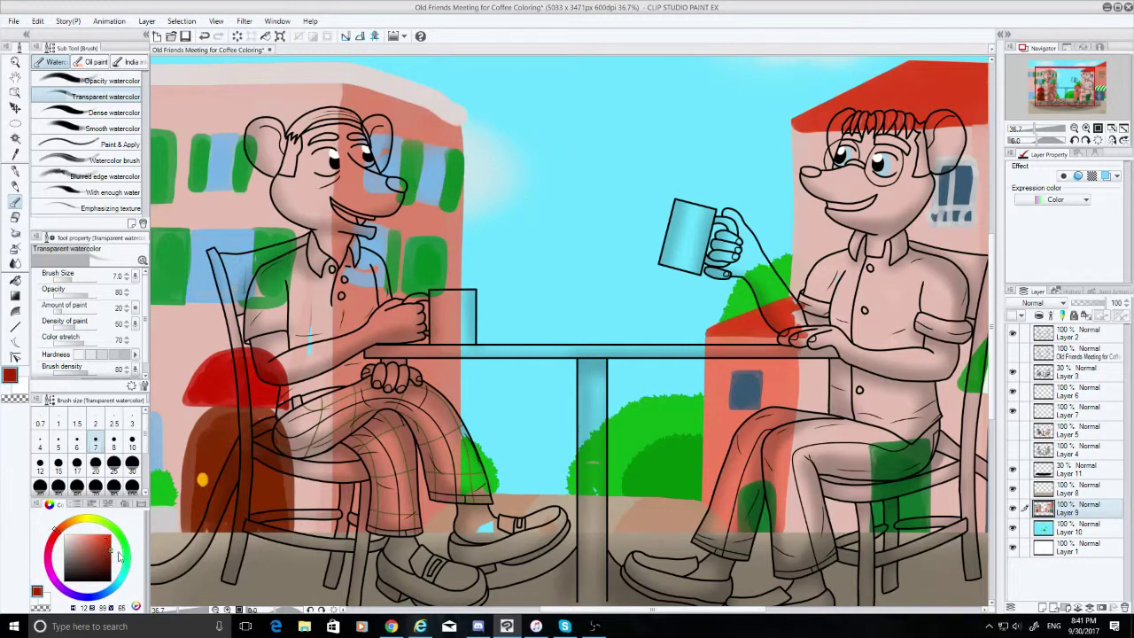
scroll(757, 384, up, 5)
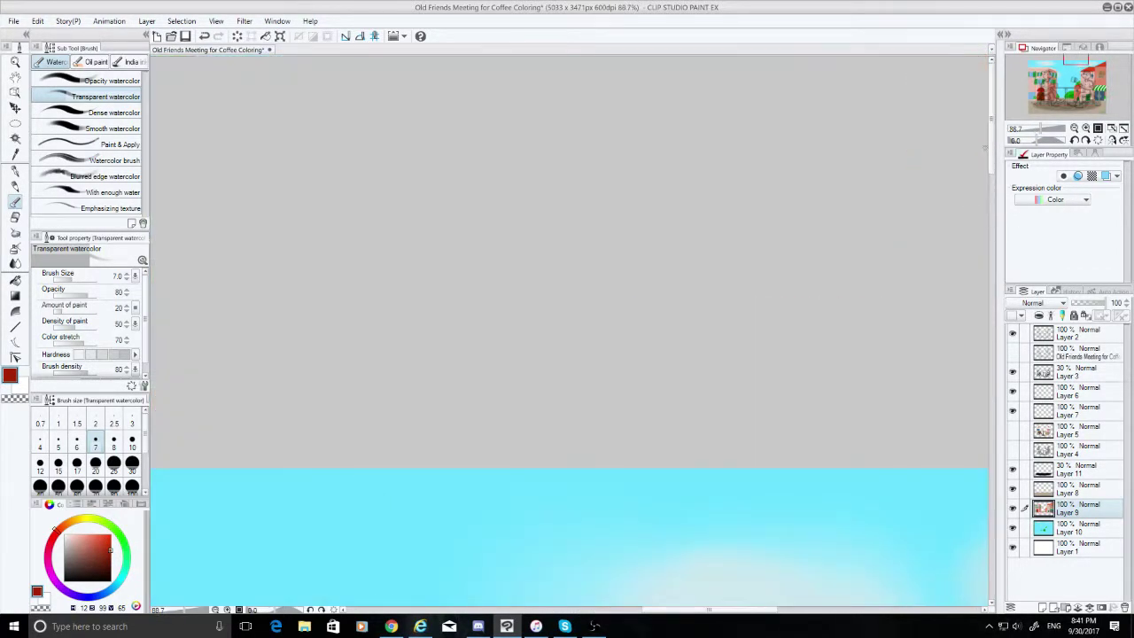
scroll(980, 335, up, 1)
scroll(980, 335, down, 2)
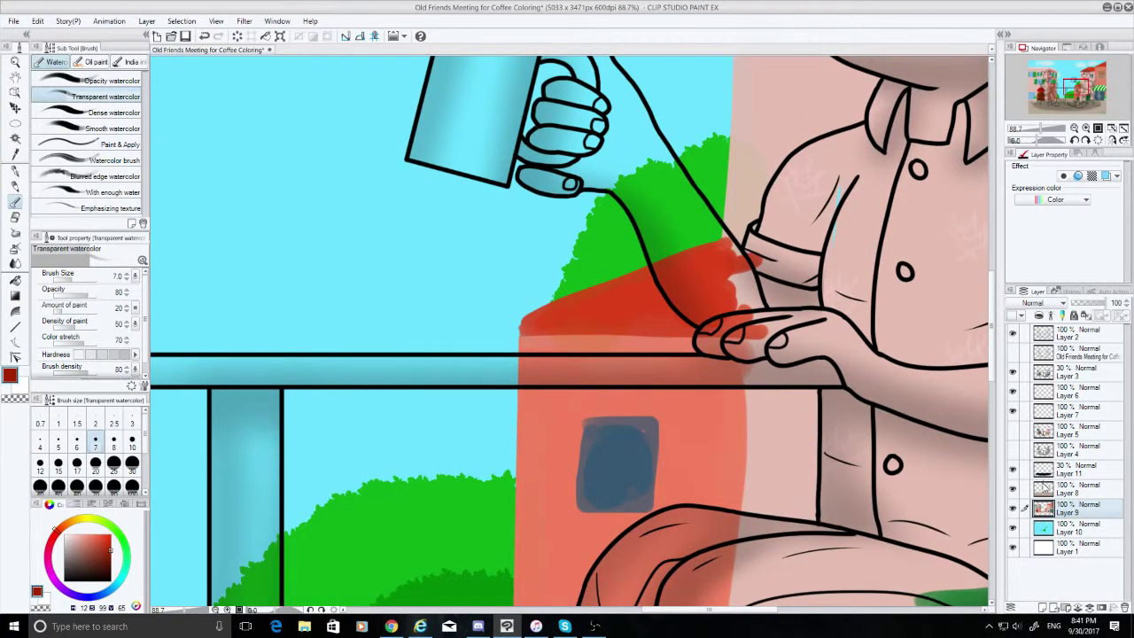
key(ctrl+z)
drag(991, 372, 991, 190)
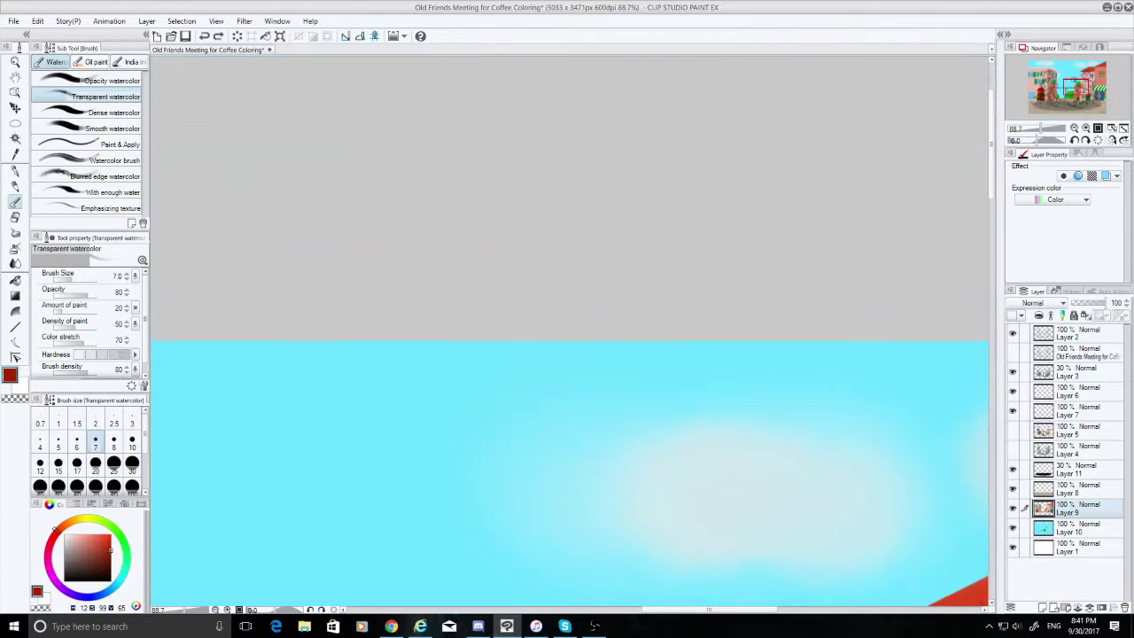
click(14, 139)
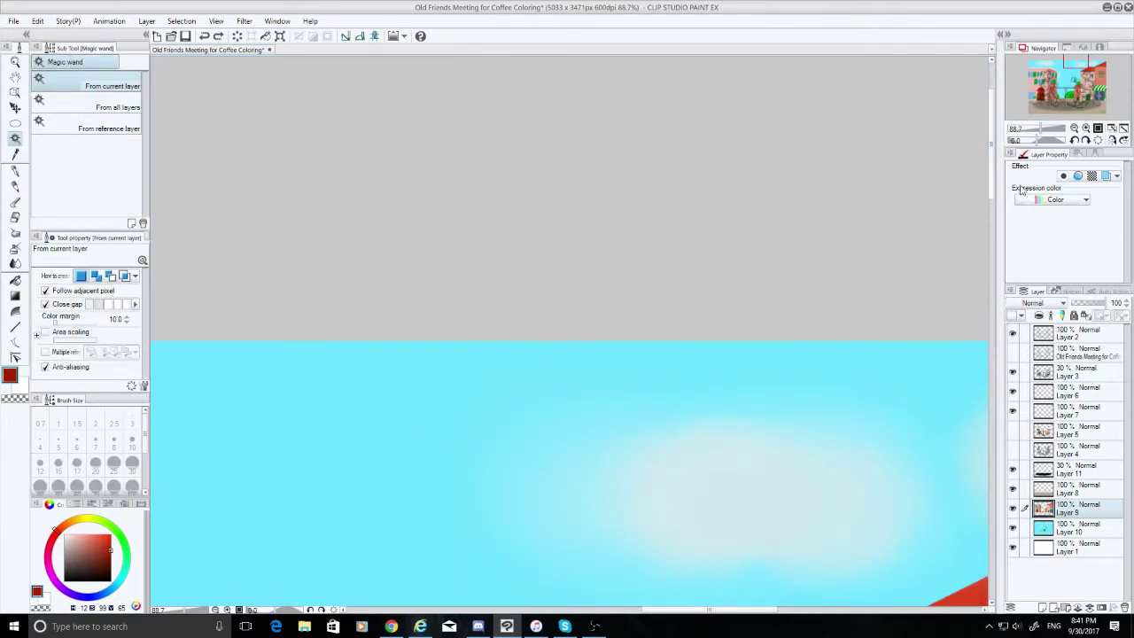
scroll(993, 179, down, 12)
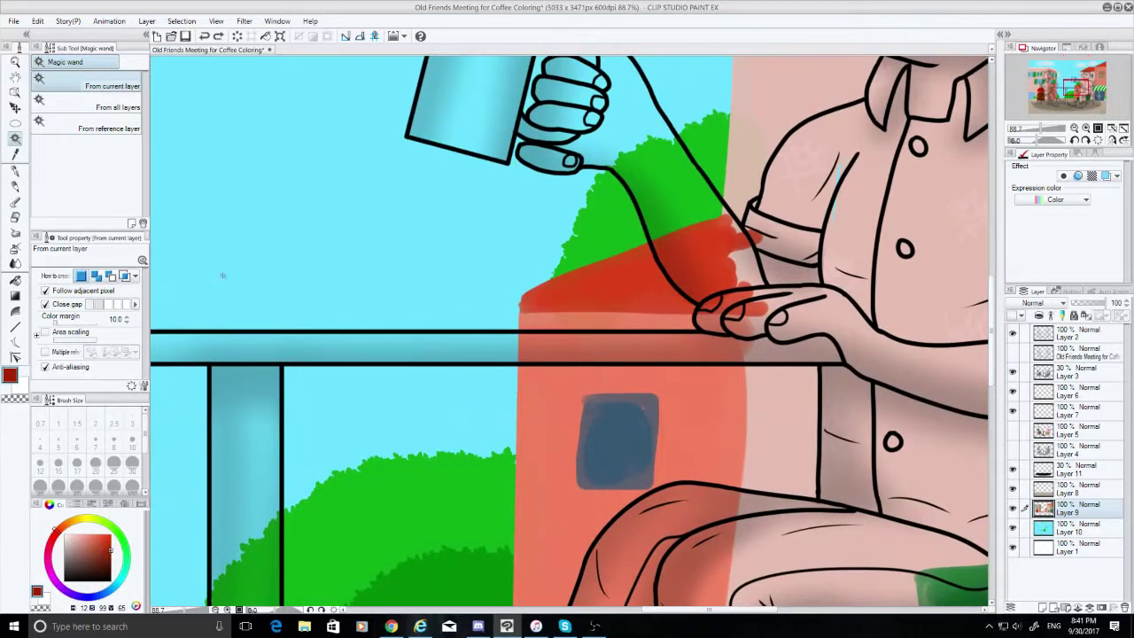
click(14, 201)
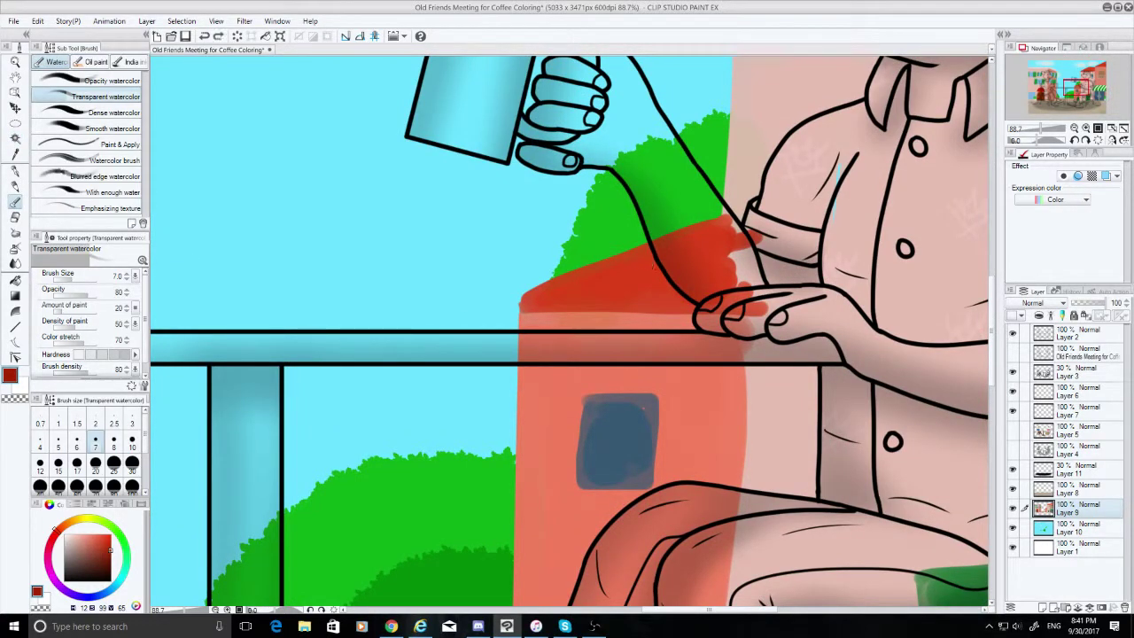
Darken the brush colour to a near-black red and try out Transparent watercolor strokes on the small red roof behind the mouse's arm
drag(113, 553, 111, 565)
drag(116, 561, 111, 574)
drag(736, 255, 750, 260)
key(ctrl+z)
click(600, 285)
key(ctrl+z)
click(634, 276)
key(ctrl+z)
drag(602, 294, 631, 289)
key(ctrl+z)
drag(577, 270, 660, 276)
key(ctrl+z)
key(ctrl+z)
drag(638, 293, 684, 287)
Choose the Dense watercolor brush with a very dark red for detailing the large upper roof of the pink building
drag(648, 611, 767, 615)
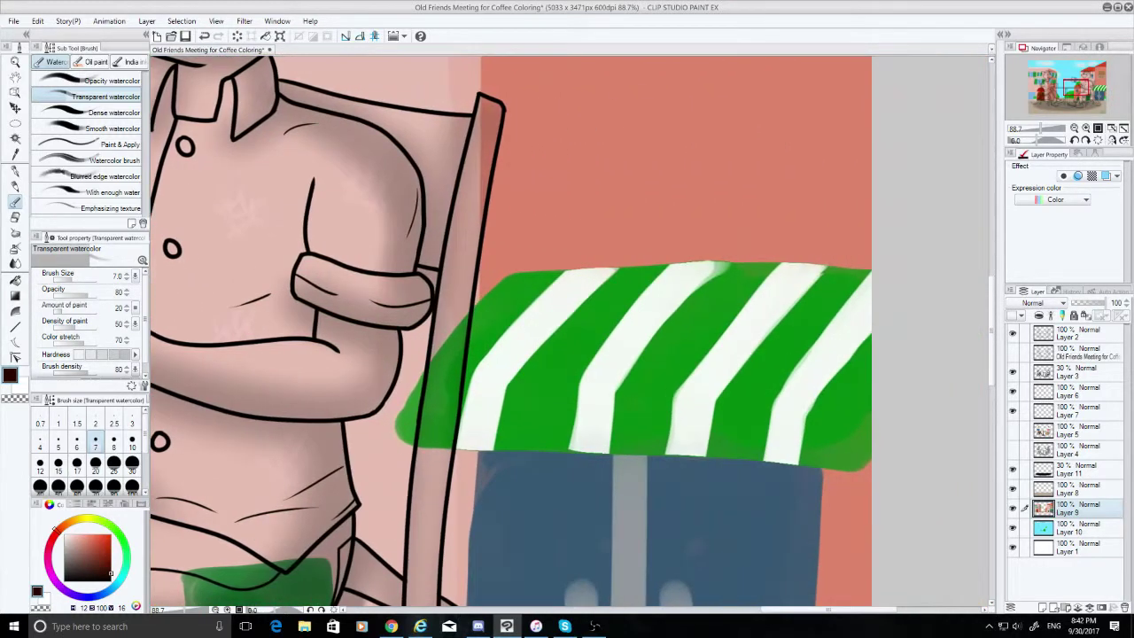
scroll(511, 331, up, 10)
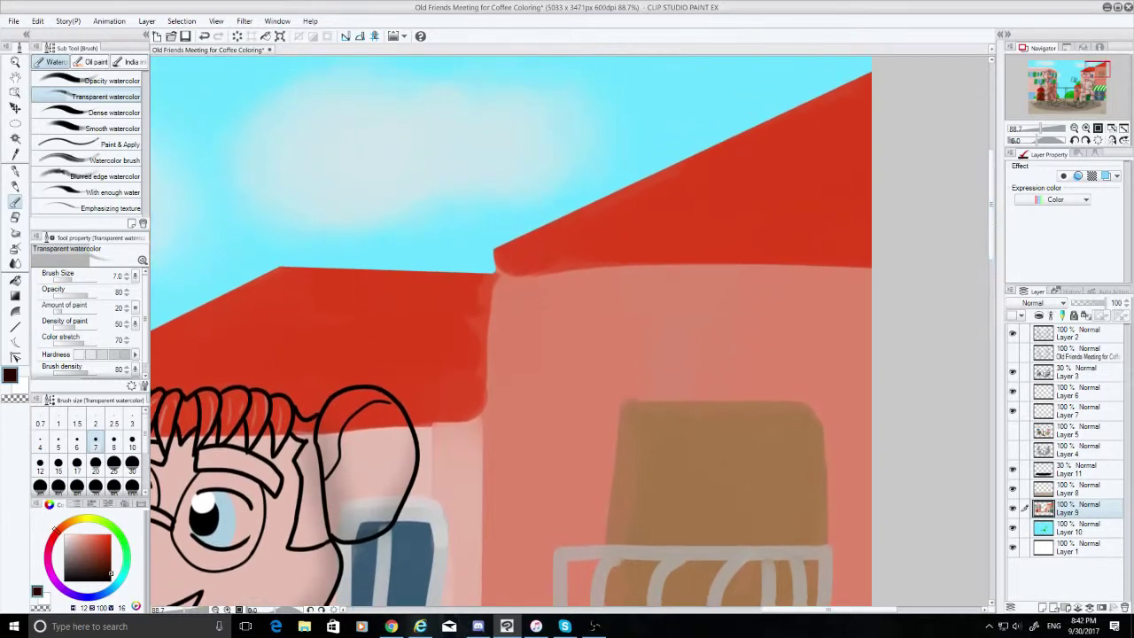
drag(114, 569, 116, 587)
key(ctrl+z)
click(94, 462)
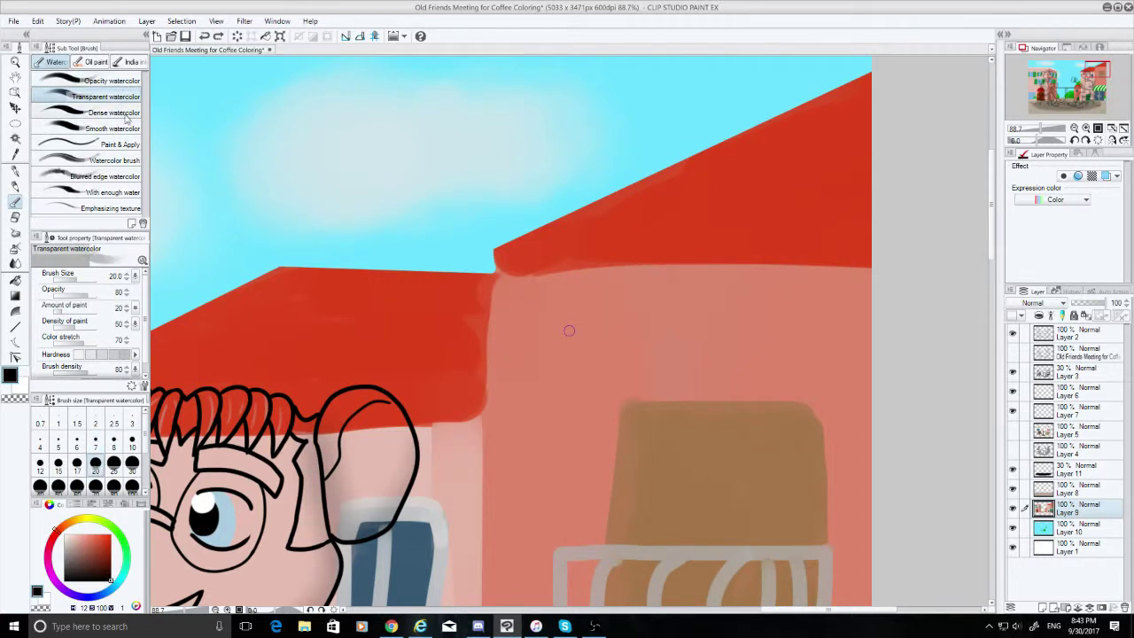
click(120, 113)
click(116, 572)
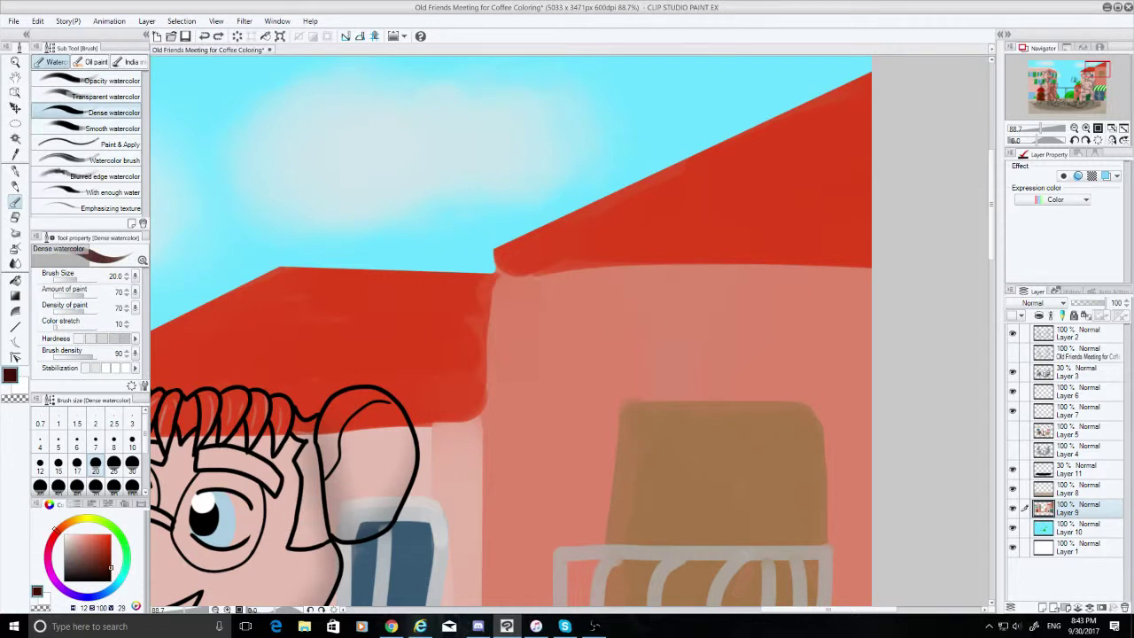
Set the brush size to 7 and draw a scalloped line along the lower edge of the large upper roof
drag(627, 241, 693, 232)
key(ctrl+z)
click(95, 442)
mouse_move(517, 242)
mouse_down()
mouse_move(540, 256)
mouse_move(563, 245)
mouse_move(647, 254)
mouse_move(769, 244)
mouse_up()
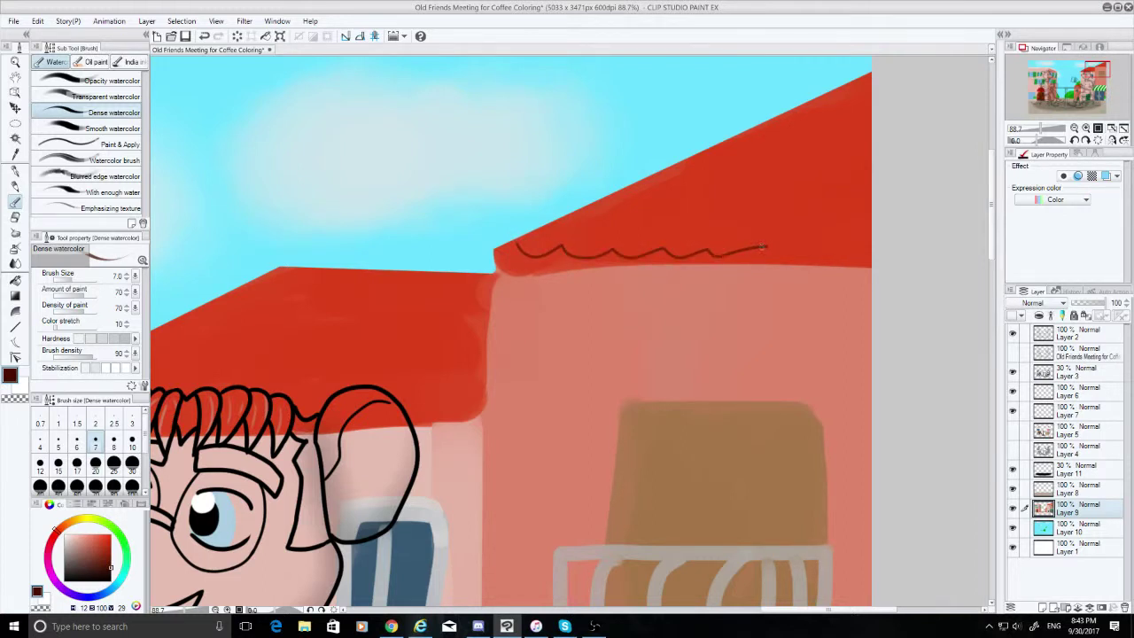
key(ctrl+z)
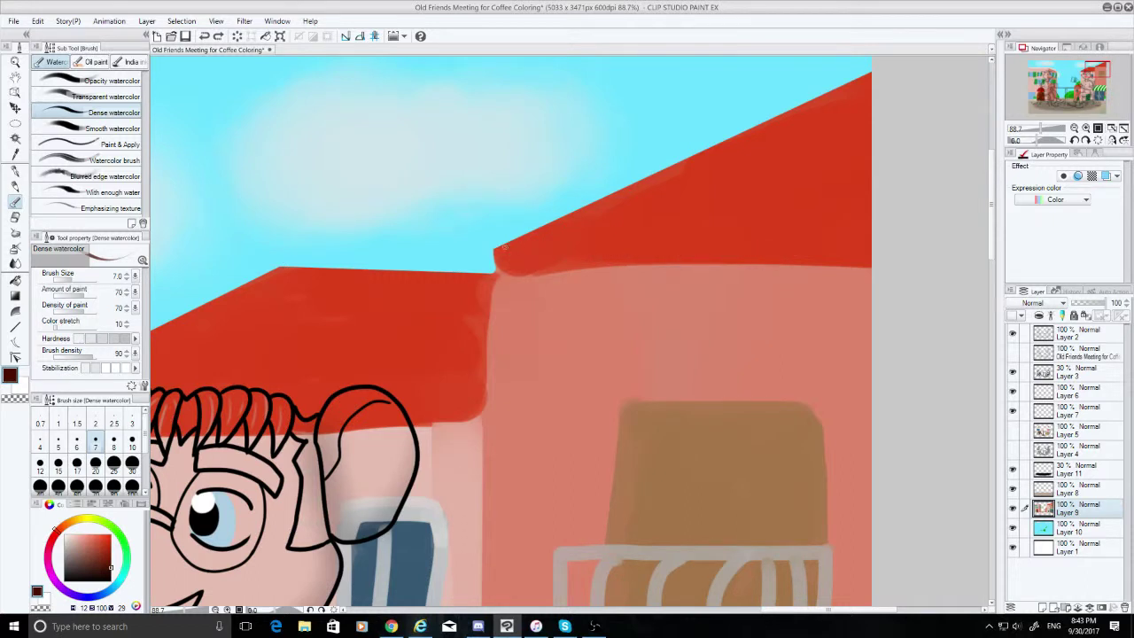
mouse_move(503, 245)
mouse_down()
mouse_move(554, 257)
mouse_move(752, 247)
mouse_move(781, 260)
mouse_move(877, 256)
mouse_up()
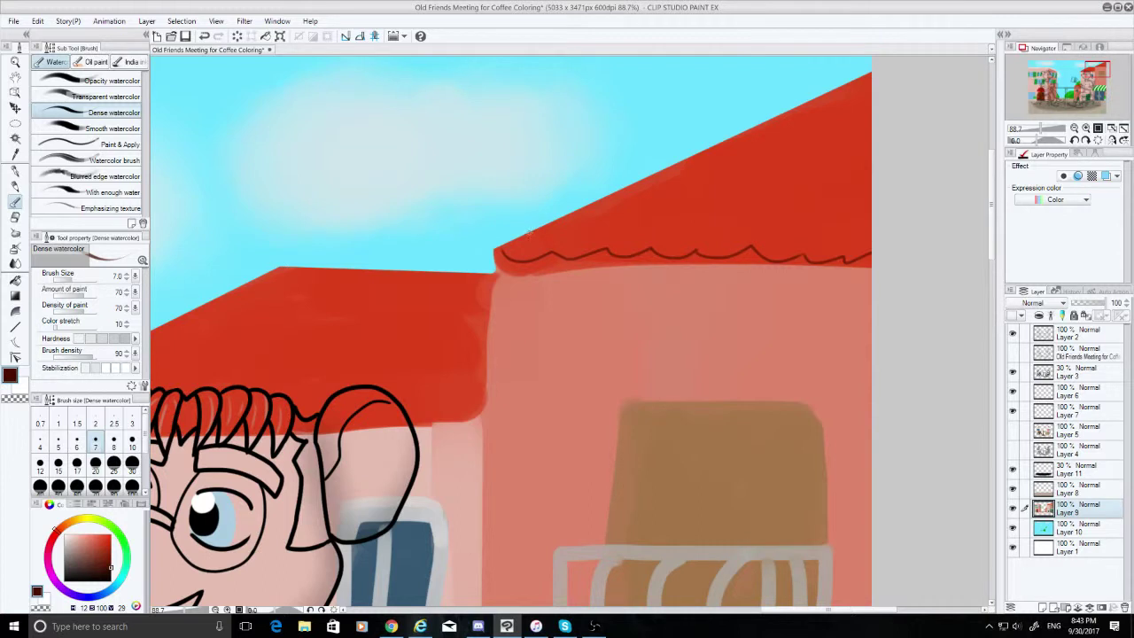
Draw the first curved tile line from the scalloped eave up along the roof's sloping edge to the canvas border
mouse_move(529, 231)
mouse_down()
mouse_move(607, 236)
mouse_move(874, 96)
mouse_up()
key(ctrl+z)
key(ctrl+z)
key(ctrl+z)
key(ctrl+z)
key(ctrl+z)
key(ctrl+z)
Draw three more diagonal tile lines from the middle scallop peaks up to the canvas border
drag(607, 245, 871, 104)
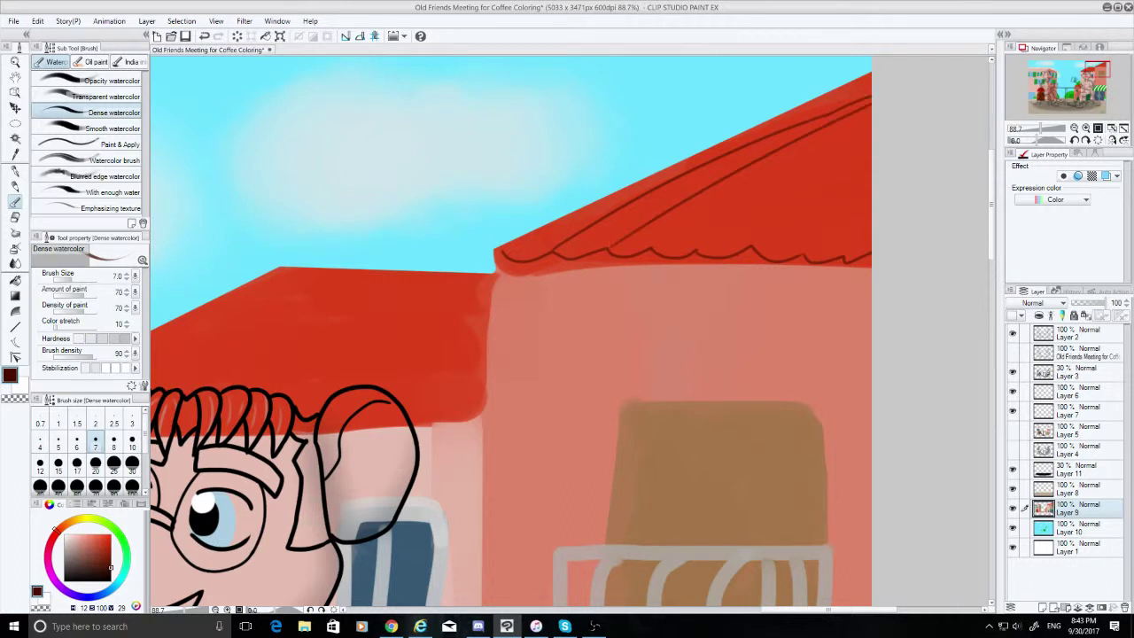
key(ctrl+z)
drag(607, 250, 872, 117)
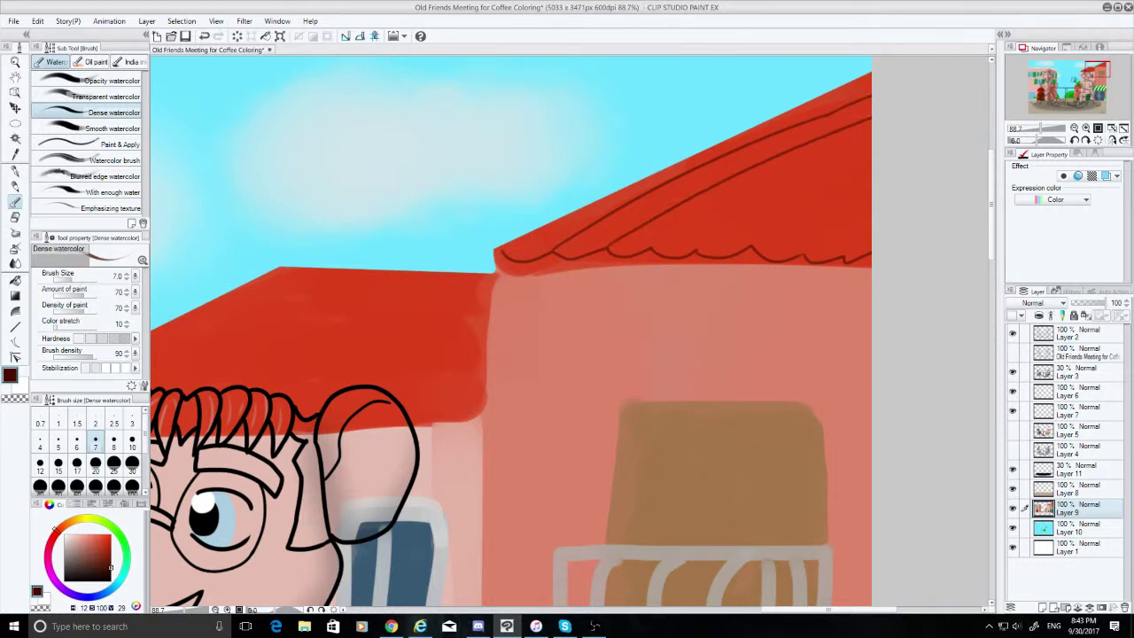
drag(649, 246, 872, 130)
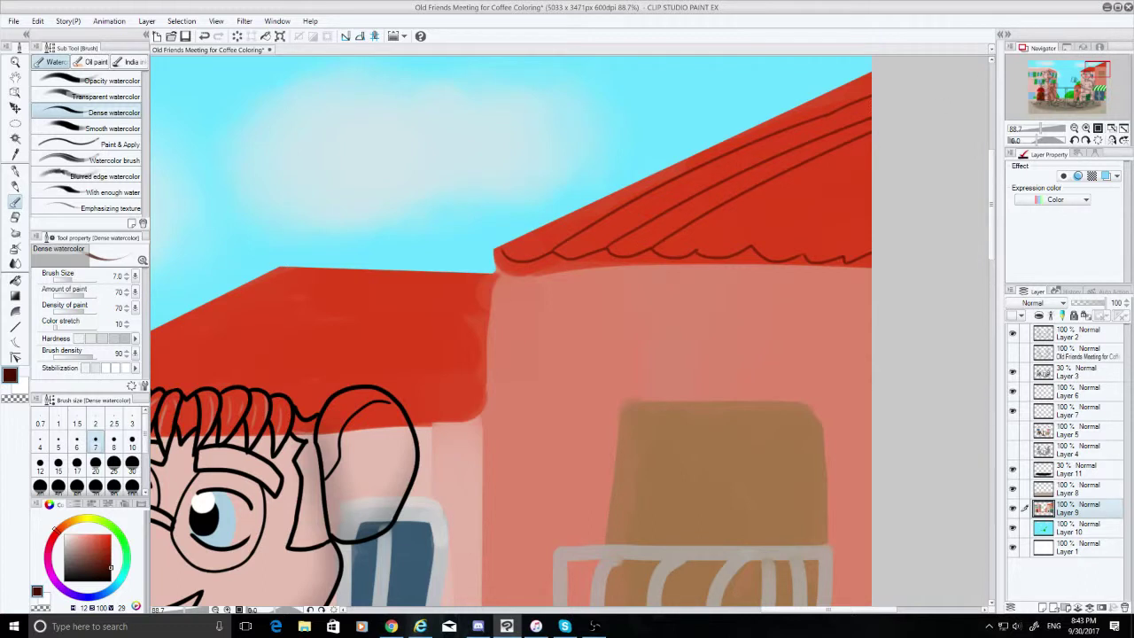
drag(696, 249, 872, 141)
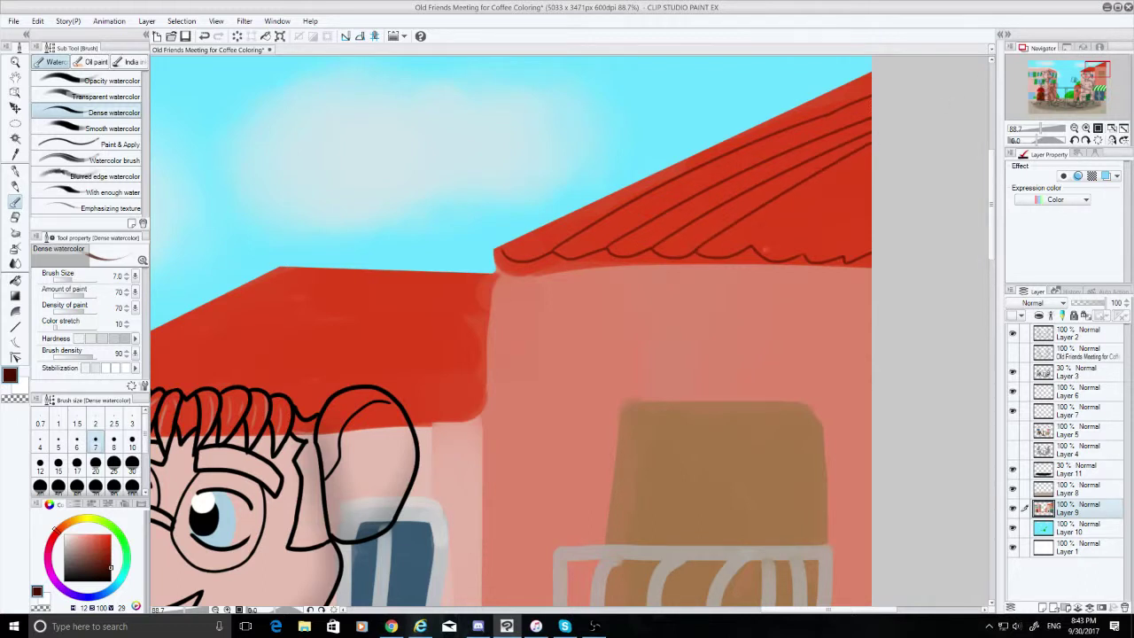
Draw the last three diagonal tile lines from the scallop peaks nearest the canvas border
drag(755, 252, 872, 182)
key(ctrl+z)
drag(750, 248, 872, 165)
drag(799, 255, 872, 192)
drag(844, 258, 872, 226)
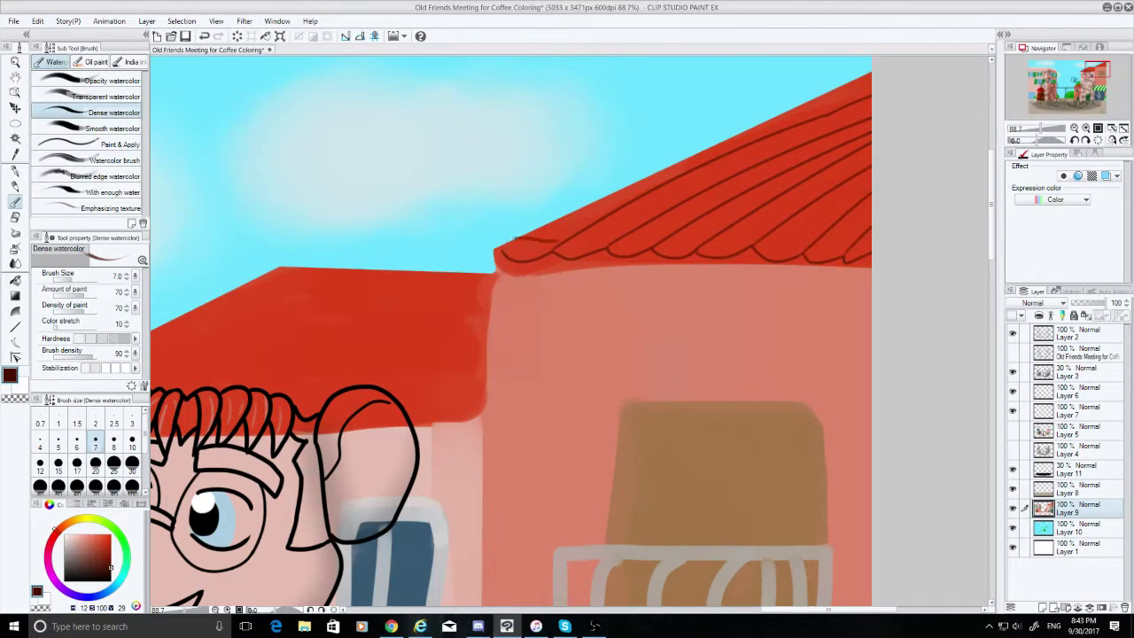
Draw a second row of scalloped tile edges just above the eave row, redoing unsatisfactory strokes
key(ctrl+z)
drag(527, 233, 853, 245)
key(ctrl+z)
key(ctrl+z)
key(ctrl+z)
key(ctrl+z)
key(ctrl+z)
key(ctrl+z)
key(ctrl+z)
key(ctrl+z)
key(ctrl+z)
key(ctrl+z)
key(ctrl+z)
key(ctrl+z)
key(ctrl+z)
key(ctrl+z)
key(ctrl+z)
key(ctrl+z)
key(ctrl+z)
key(ctrl+z)
key(ctrl+z)
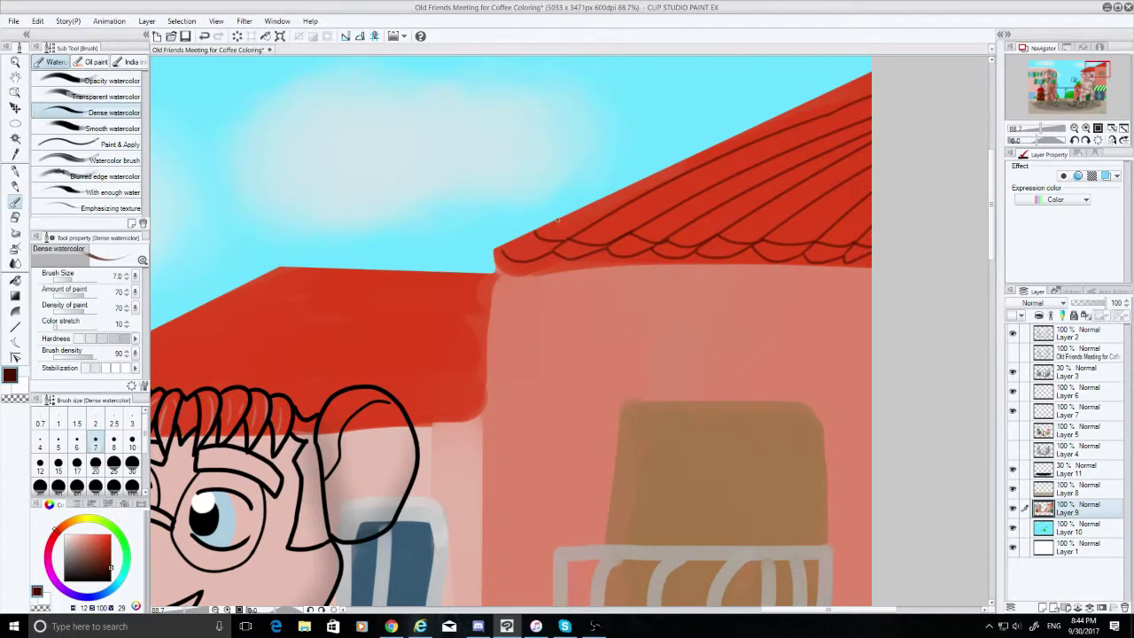
Draw a third row of scalloped tile edges between the diagonal lines, reaching the canvas border
key(ctrl+z)
drag(560, 218, 633, 234)
key(ctrl+z)
key(ctrl+z)
key(ctrl+z)
mouse_move(591, 225)
mouse_down()
mouse_move(647, 225)
mouse_move(589, 206)
mouse_move(626, 203)
mouse_move(611, 210)
mouse_move(783, 226)
mouse_move(643, 227)
mouse_move(872, 231)
mouse_up()
key(ctrl+z)
key(ctrl+z)
key(ctrl+z)
key(ctrl+z)
key(ctrl+z)
key(ctrl+z)
key(ctrl+z)
key(ctrl+z)
key(ctrl+z)
key(ctrl+z)
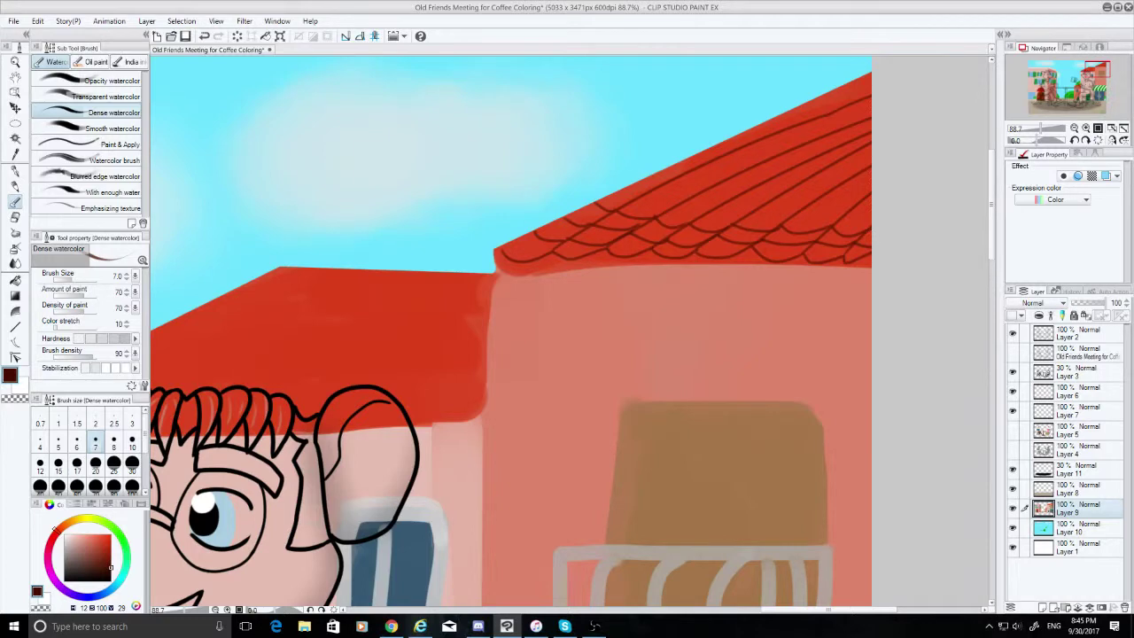
Draw a fourth row of scalloped tile edges across the roof, retrying the poor strokes
mouse_move(618, 190)
mouse_down()
mouse_move(651, 206)
mouse_move(738, 215)
mouse_move(888, 210)
mouse_up()
key(ctrl+z)
key(ctrl+z)
key(ctrl+z)
key(ctrl+z)
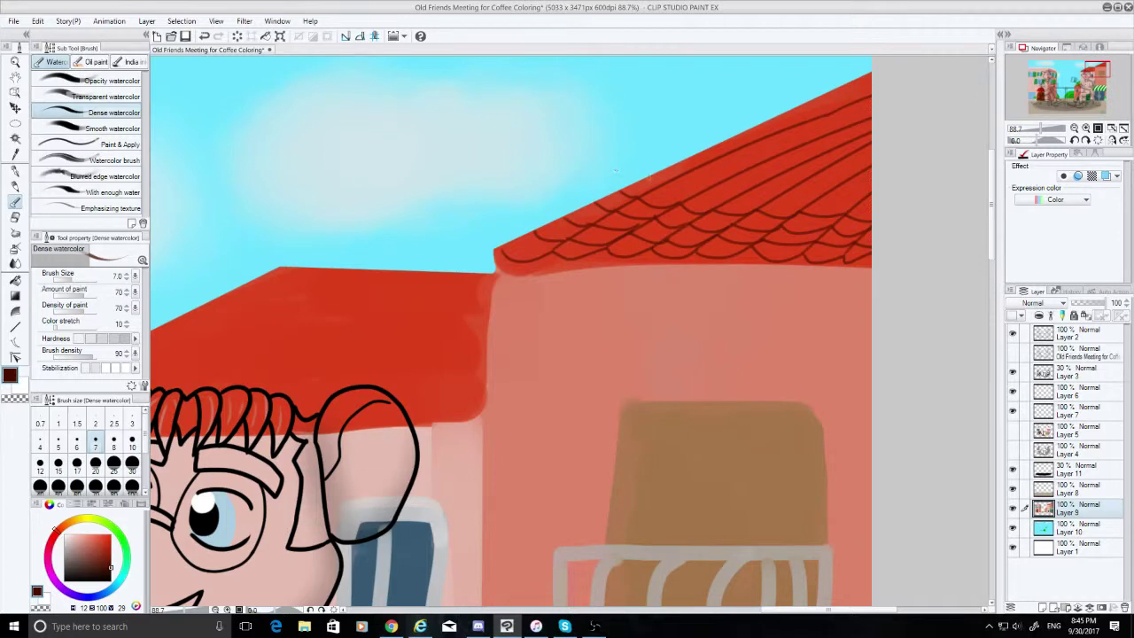
Draw a fifth row of scalloped tile edges from the roof's sloping edge to the canvas border
mouse_move(649, 177)
mouse_down()
mouse_move(765, 207)
mouse_move(875, 199)
mouse_move(879, 210)
mouse_up()
key(ctrl+z)
key(ctrl+z)
key(ctrl+z)
key(ctrl+z)
key(ctrl+z)
key(ctrl+z)
key(ctrl+z)
key(ctrl+z)
key(ctrl+z)
key(ctrl+z)
key(ctrl+z)
key(ctrl+z)
key(ctrl+z)
key(ctrl+z)
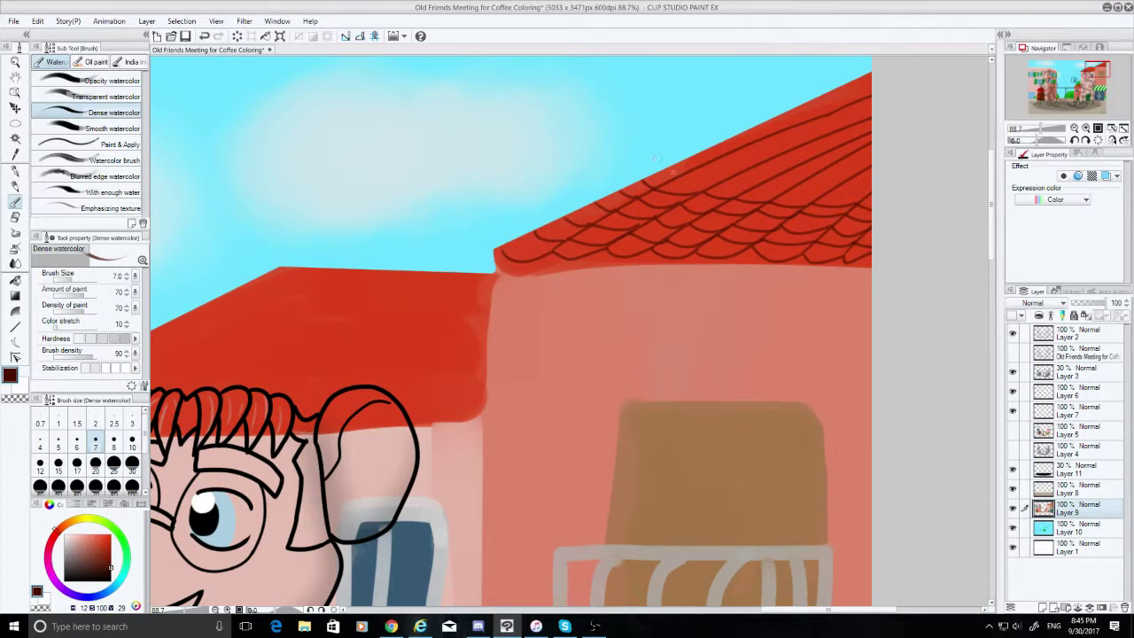
Add a sixth row of scalloped tile edges above the previous one, redoing misplaced curves
mouse_move(655, 174)
mouse_down()
mouse_move(753, 190)
mouse_move(782, 183)
mouse_move(786, 196)
mouse_move(874, 184)
mouse_up()
key(ctrl+z)
key(ctrl+z)
key(ctrl+z)
key(ctrl+z)
key(ctrl+z)
key(ctrl+z)
key(ctrl+z)
key(ctrl+z)
key(ctrl+z)
key(ctrl+z)
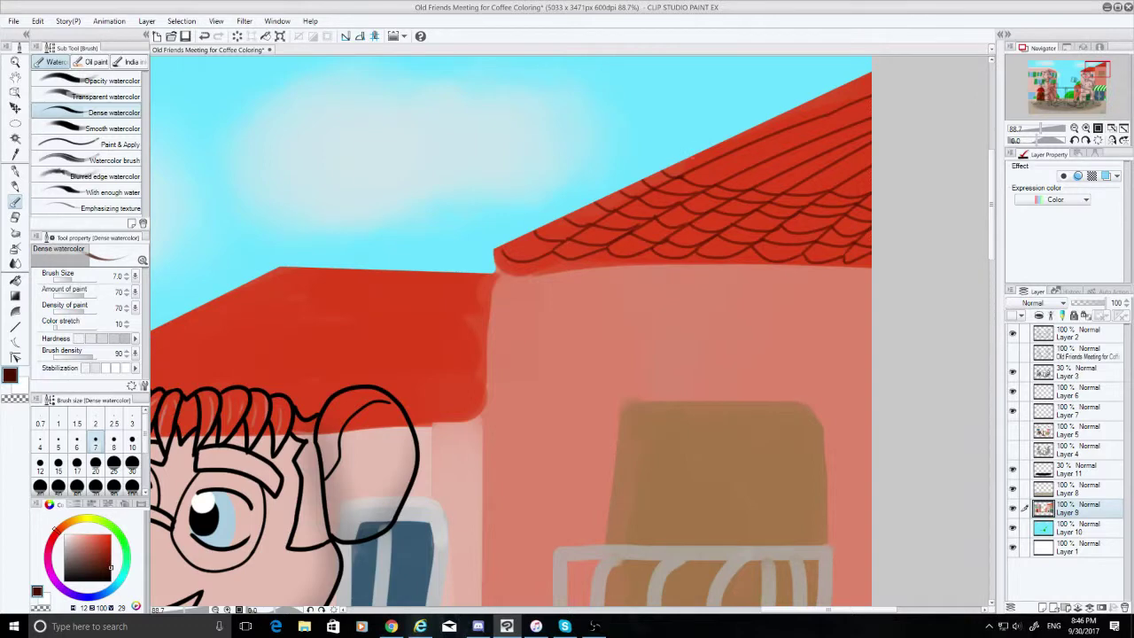
Add a seventh row of scalloped tile edges about halfway up the roof slope, redoing misplaced curves
drag(690, 156, 783, 176)
key(ctrl+z)
key(ctrl+z)
key(ctrl+z)
key(ctrl+z)
mouse_move(685, 161)
mouse_down()
mouse_move(820, 192)
mouse_move(872, 187)
mouse_up()
key(ctrl+z)
key(ctrl+z)
key(ctrl+z)
key(ctrl+z)
key(ctrl+z)
key(ctrl+z)
key(ctrl+z)
key(ctrl+z)
Draw an eighth row of scalloped tile edges across the narrowing diagonal lines
drag(707, 150, 786, 168)
key(ctrl+z)
key(ctrl+z)
key(ctrl+z)
key(ctrl+z)
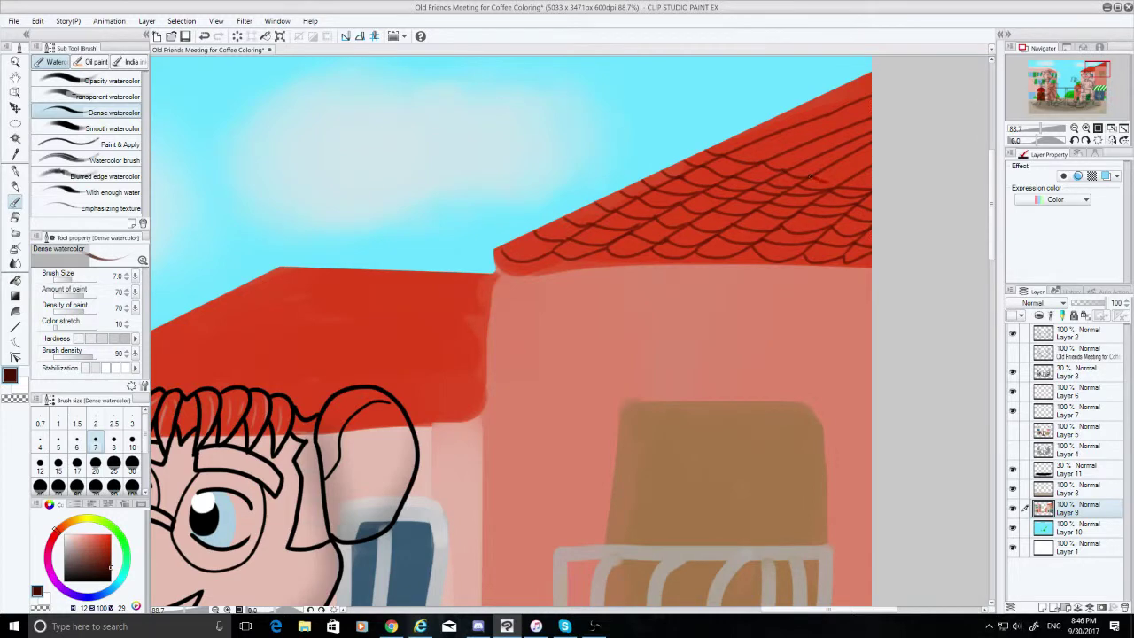
key(ctrl+z)
drag(813, 175, 895, 173)
key(ctrl+z)
Draw a ninth row of short scalloped tile edges on the upper part of the roof slope
drag(730, 139, 747, 143)
drag(751, 142, 779, 151)
key(ctrl+z)
key(ctrl+z)
drag(783, 153, 868, 169)
key(ctrl+z)
key(ctrl+z)
key(ctrl+z)
key(ctrl+z)
key(ctrl+z)
key(ctrl+z)
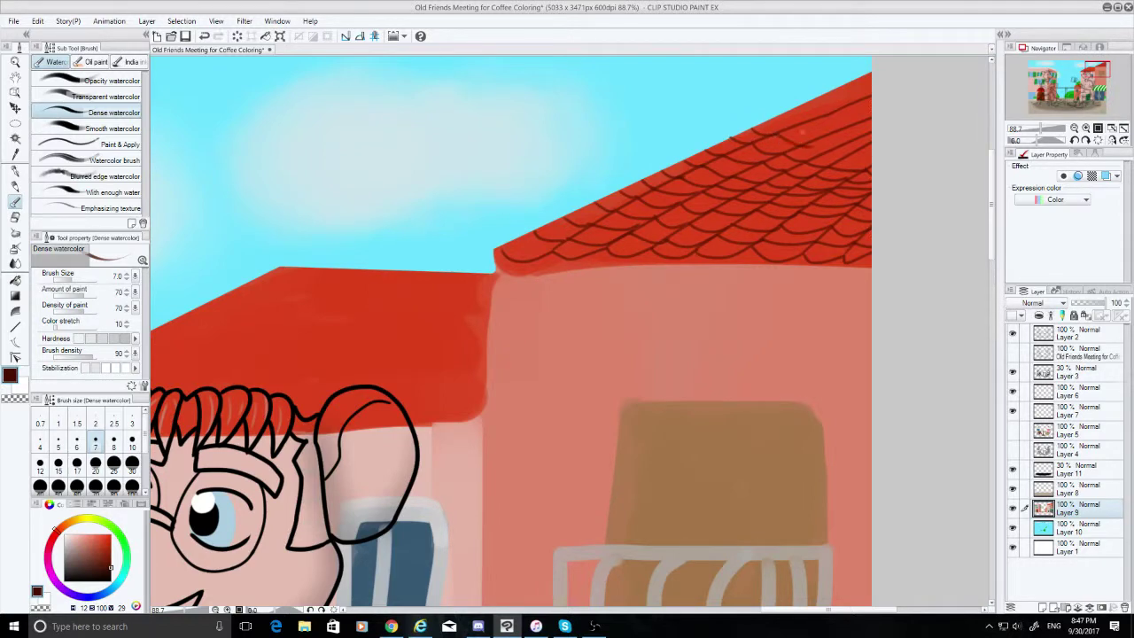
Draw a tenth row of short scalloped tile edges near the roof slope's upper edge, redoing misplaced curves
key(ctrl+z)
drag(776, 134, 797, 142)
key(ctrl+z)
key(ctrl+z)
drag(780, 117, 794, 123)
key(ctrl+z)
key(ctrl+z)
click(788, 123)
key(ctrl+z)
click(787, 124)
key(ctrl+z)
click(791, 126)
drag(798, 125, 859, 146)
key(ctrl+z)
key(ctrl+z)
click(823, 131)
key(ctrl+z)
key(ctrl+z)
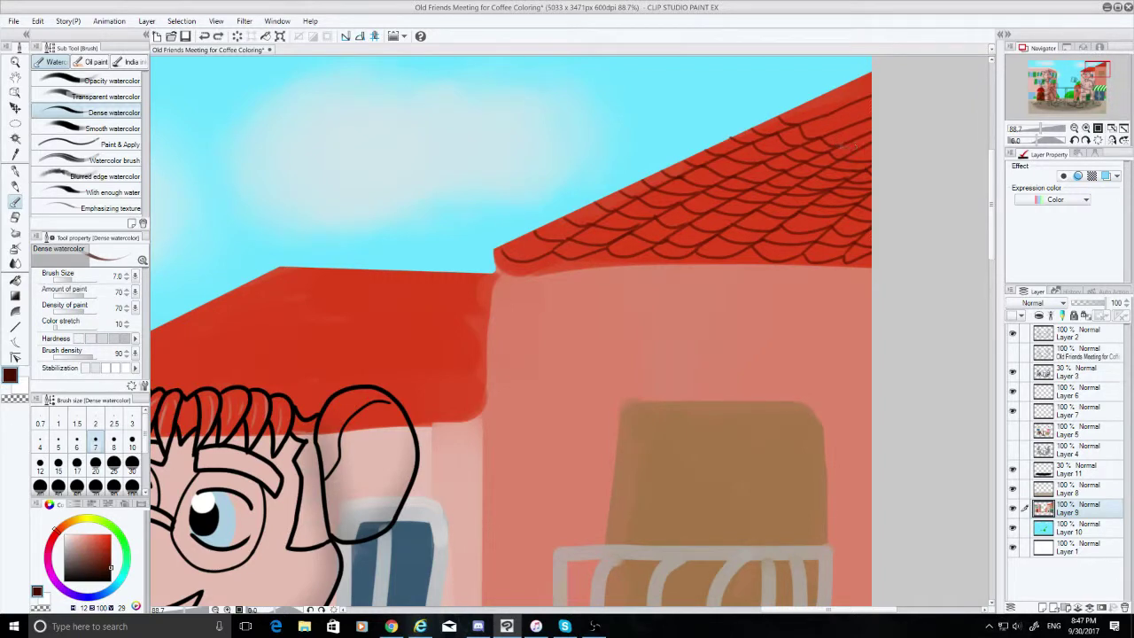
Fill the remaining upper corner of the roof at the canvas edge with scalloped tile edges, redoing misplaced curves
click(858, 151)
drag(798, 107, 813, 121)
key(ctrl+z)
key(ctrl+z)
mouse_move(795, 108)
mouse_down()
mouse_move(812, 117)
mouse_move(848, 104)
mouse_move(848, 93)
mouse_move(872, 95)
mouse_move(854, 124)
mouse_move(825, 127)
mouse_move(873, 109)
mouse_move(853, 142)
mouse_move(872, 139)
mouse_up()
key(ctrl+z)
key(ctrl+z)
key(ctrl+z)
key(ctrl+z)
key(ctrl+z)
key(ctrl+z)
key(ctrl+z)
key(ctrl+z)
key(ctrl+z)
key(ctrl+z)
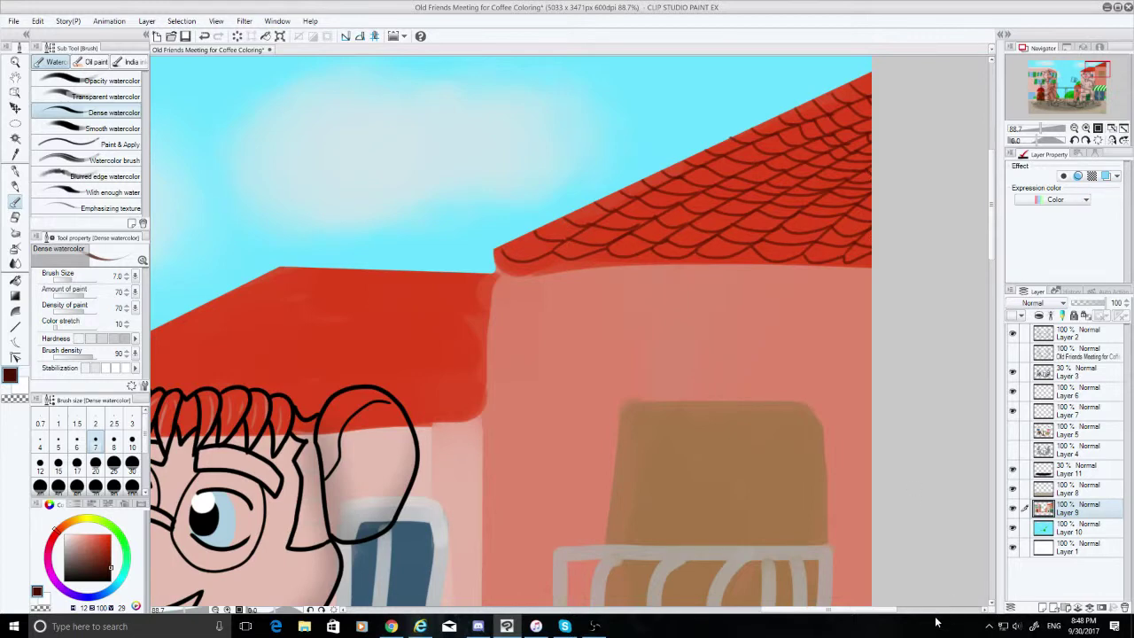
Draw the first diagonal dark red tile line on the lower neighbouring roof, parallel to its sloping left edge
drag(891, 613, 820, 614)
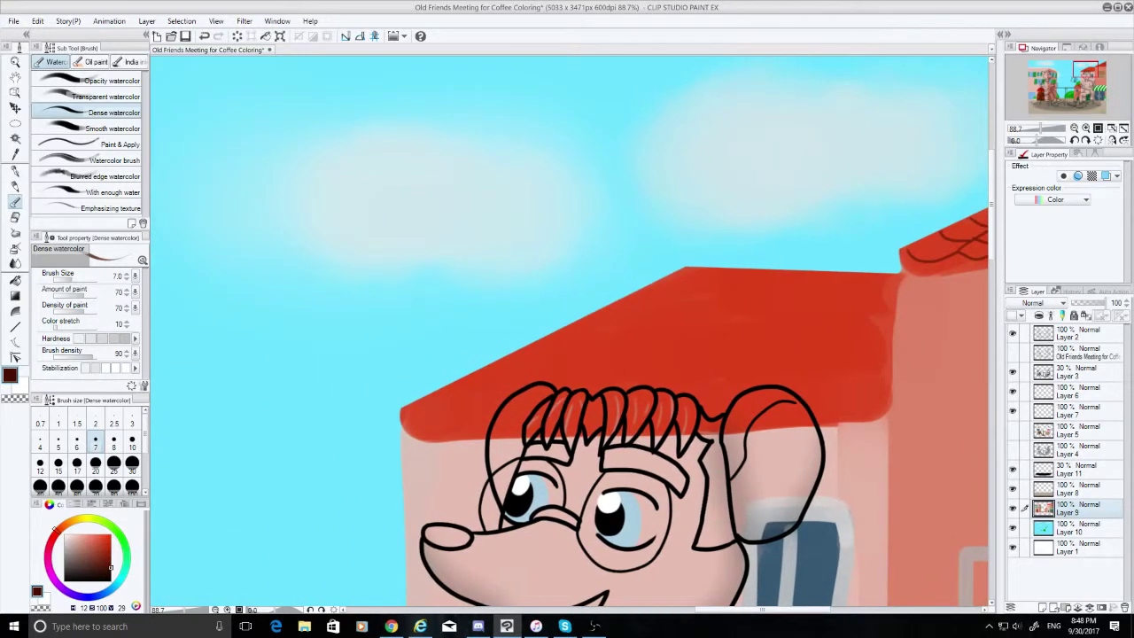
drag(441, 409, 650, 281)
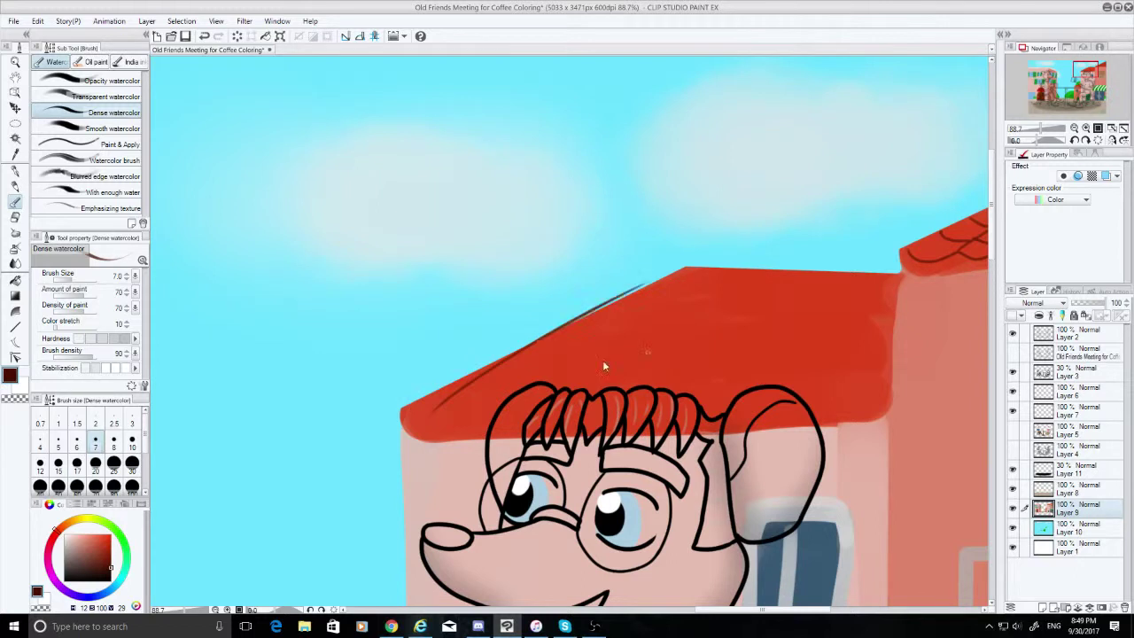
key(ctrl+z)
drag(443, 413, 734, 264)
key(ctrl+z)
drag(456, 397, 706, 256)
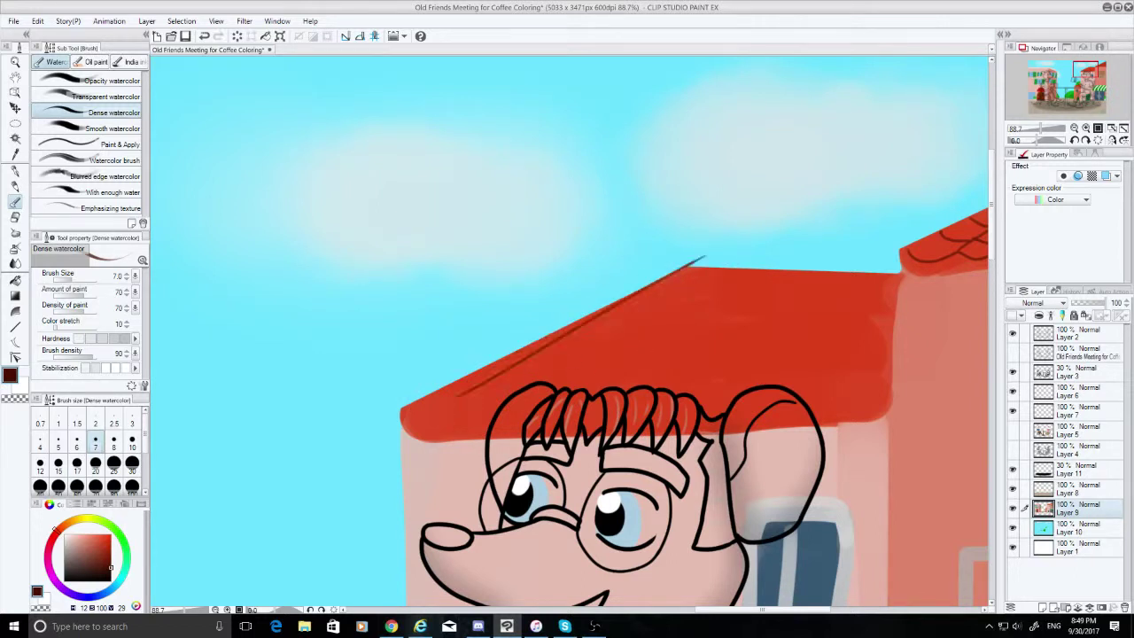
key(ctrl+z)
drag(427, 420, 624, 319)
key(ctrl+z)
drag(433, 411, 651, 285)
key(ctrl+z)
drag(431, 410, 680, 299)
key(ctrl+z)
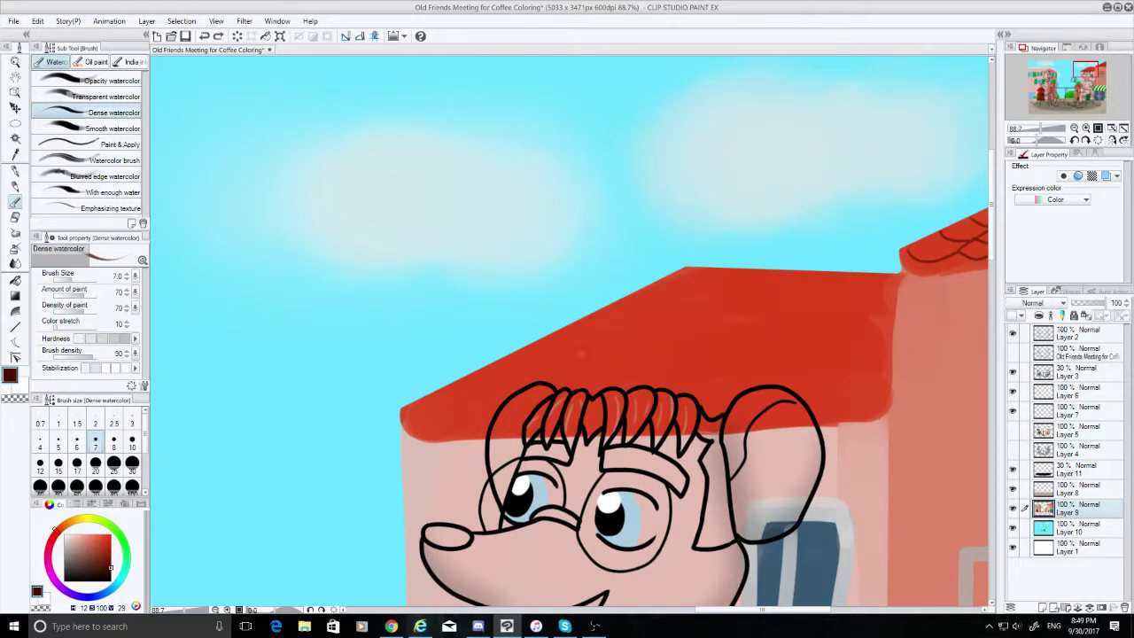
drag(444, 417, 708, 273)
drag(498, 421, 839, 247)
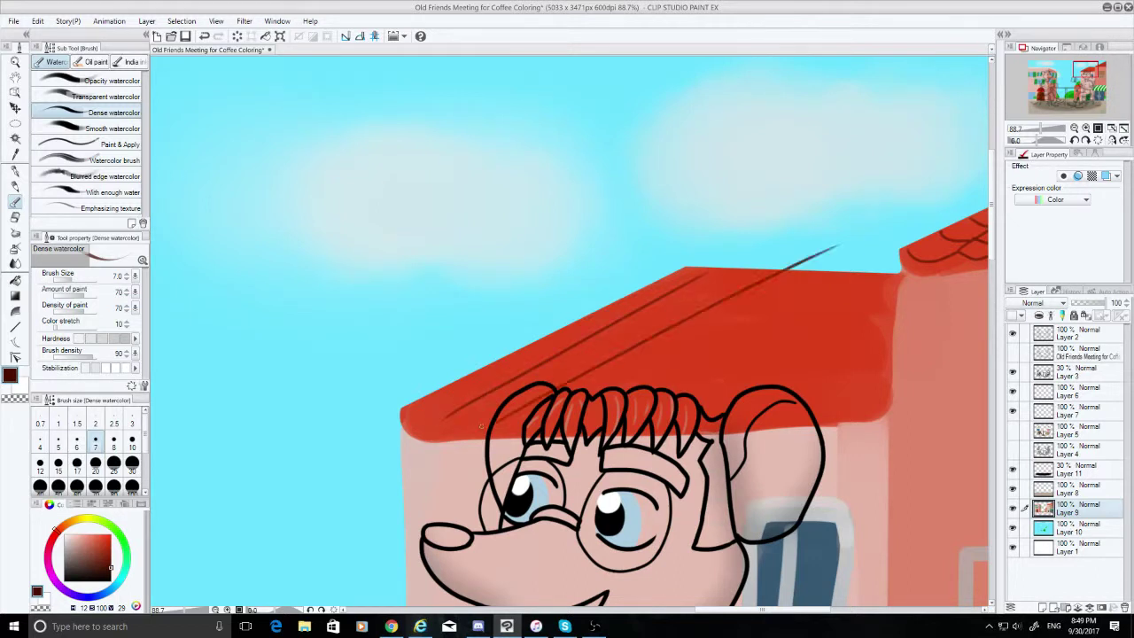
key(ctrl+z)
drag(503, 407, 762, 259)
key(ctrl+z)
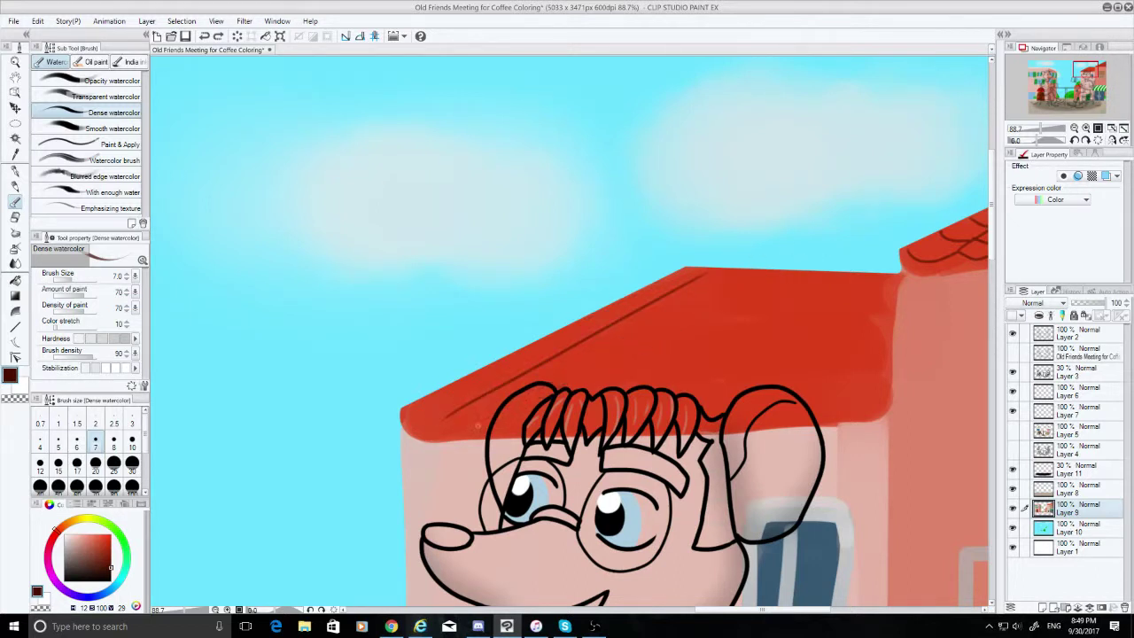
mouse_move(500, 414)
mouse_down()
mouse_move(716, 279)
mouse_move(568, 389)
mouse_up()
key(ctrl+z)
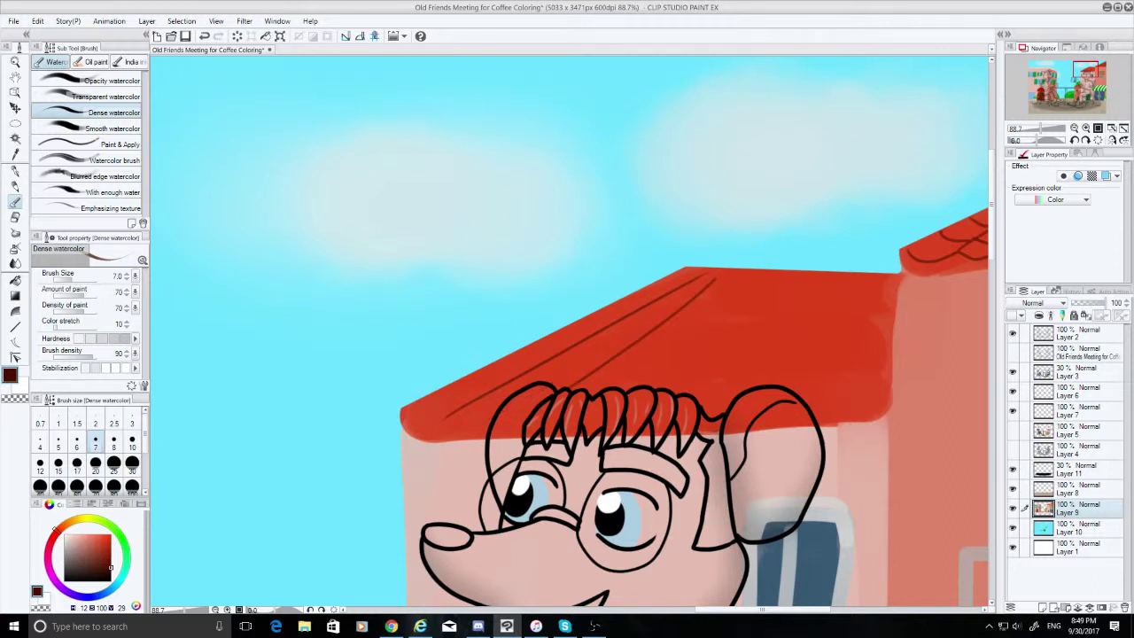
key(ctrl+z)
drag(709, 279, 570, 388)
key(ctrl+z)
drag(721, 285, 493, 431)
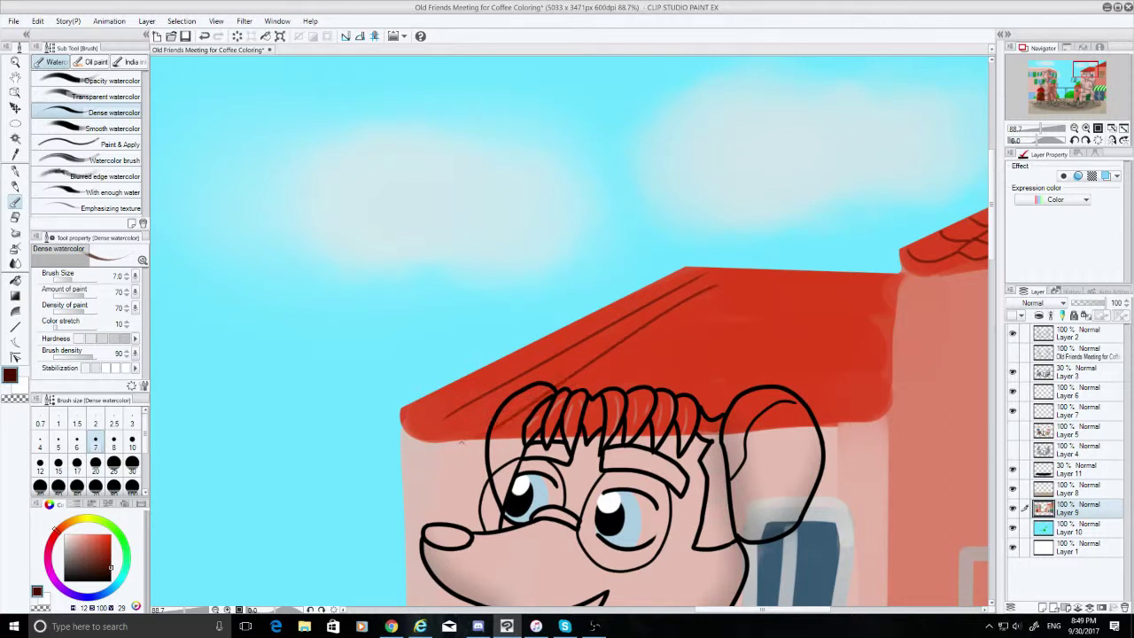
drag(737, 281, 636, 385)
key(ctrl+z)
drag(722, 290, 608, 386)
key(ctrl+z)
drag(737, 285, 586, 415)
drag(745, 292, 656, 406)
key(ctrl+z)
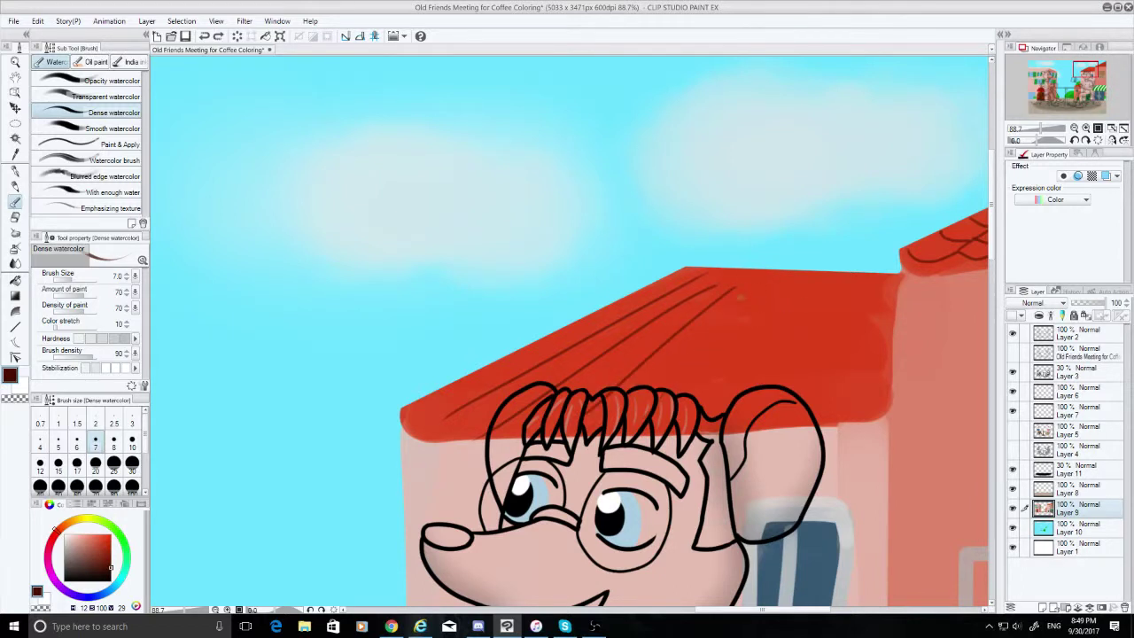
drag(744, 292, 674, 394)
key(ctrl+z)
drag(746, 290, 656, 409)
key(ctrl+z)
key(ctrl+z)
key(ctrl+z)
Draw the second and third diagonal tile lines, fanning from the ridge's left end down behind the character's hair
drag(714, 276, 565, 415)
key(ctrl+z)
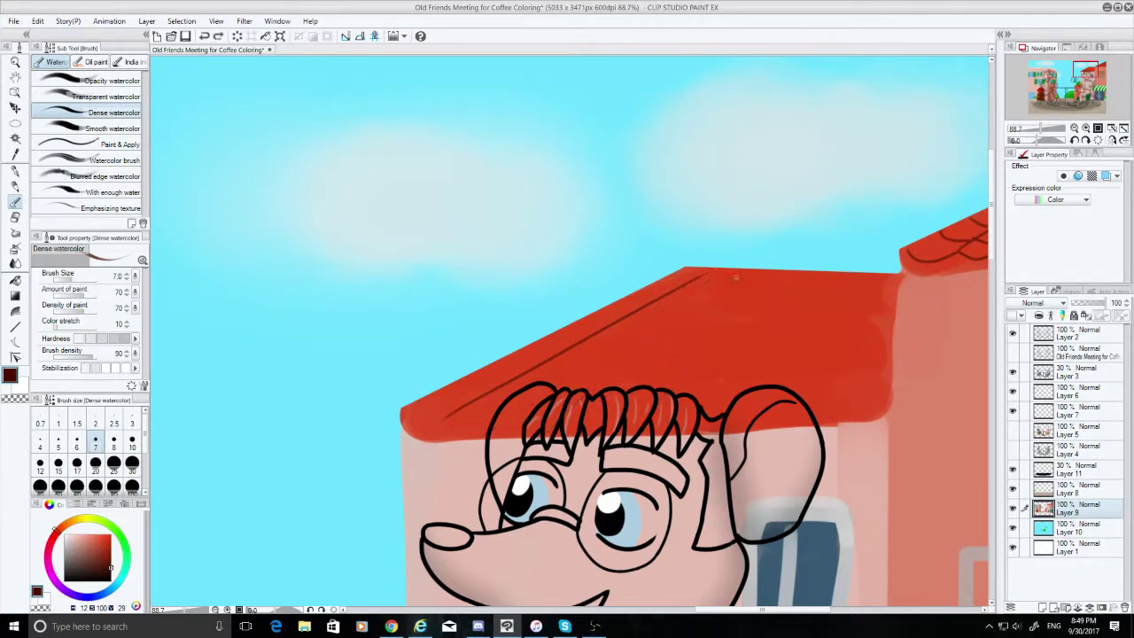
drag(721, 277, 569, 384)
key(ctrl+z)
drag(720, 274, 463, 418)
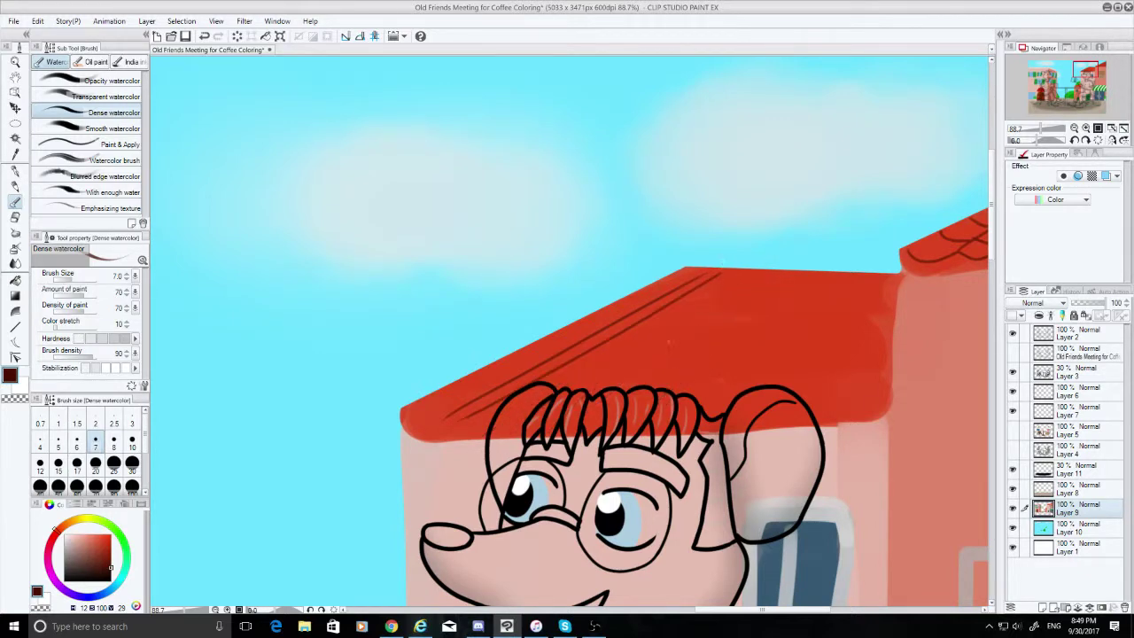
key(ctrl+z)
drag(710, 275, 492, 431)
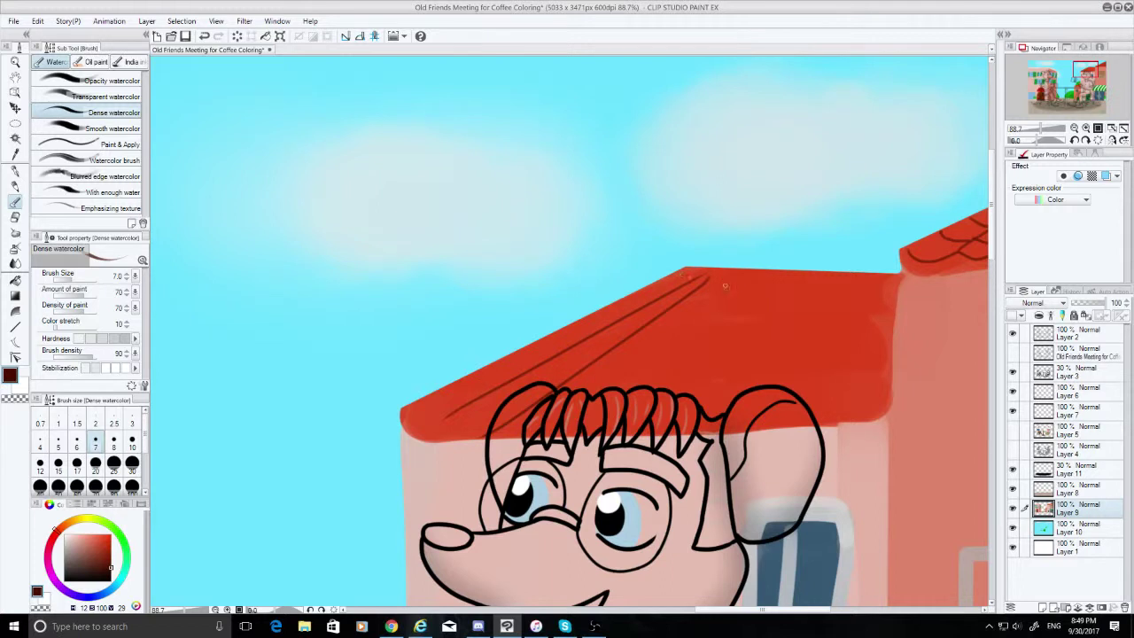
drag(723, 282, 605, 387)
Draw a steeper fourth tile line from the ridge down to the character's hair, redoing misplaced strokes
drag(737, 282, 655, 424)
key(ctrl+z)
drag(738, 271, 684, 390)
key(ctrl+z)
drag(736, 276, 629, 441)
key(ctrl+z)
drag(734, 282, 640, 408)
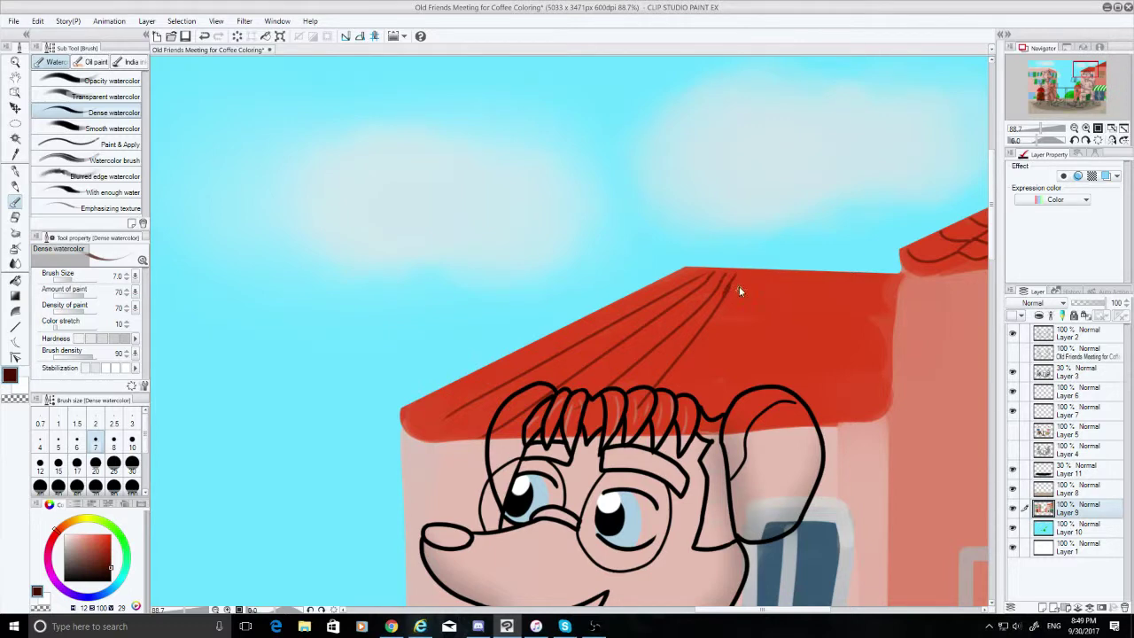
Rework the fourth tile line and add a slightly curved fifth line to its right
key(ctrl+z)
key(ctrl+z)
key(ctrl+y)
key(ctrl+z)
drag(743, 281, 684, 422)
drag(768, 280, 723, 412)
key(ctrl+z)
key(ctrl+z)
drag(750, 278, 689, 396)
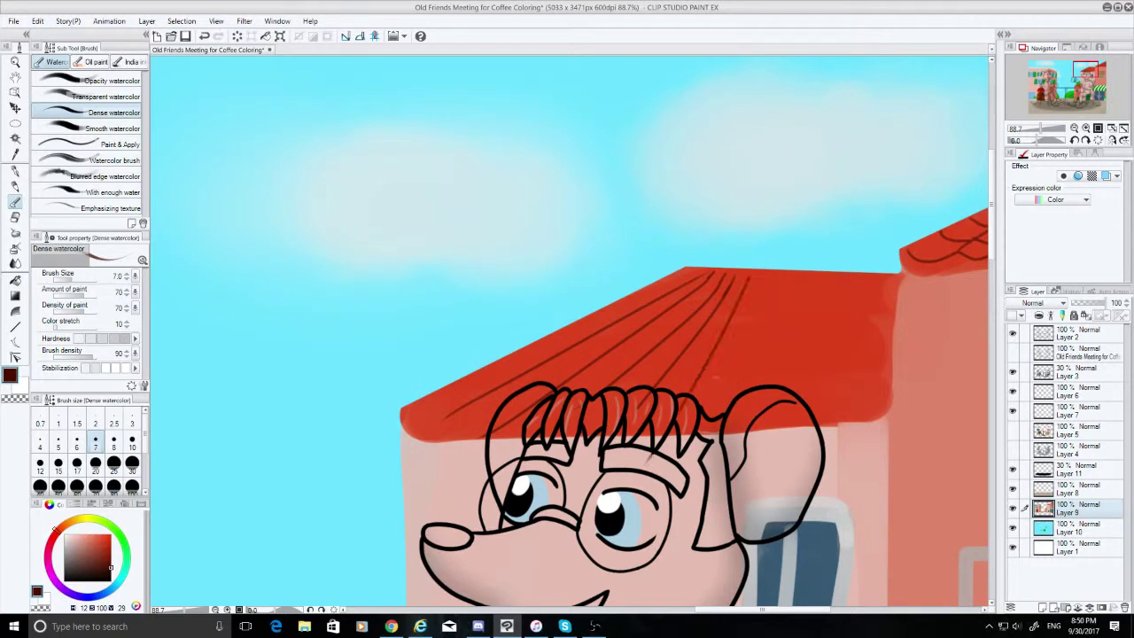
Continue the fan with four steep tile lines from the middle of the ridge down past the character's ear
drag(770, 283, 700, 431)
drag(791, 283, 734, 428)
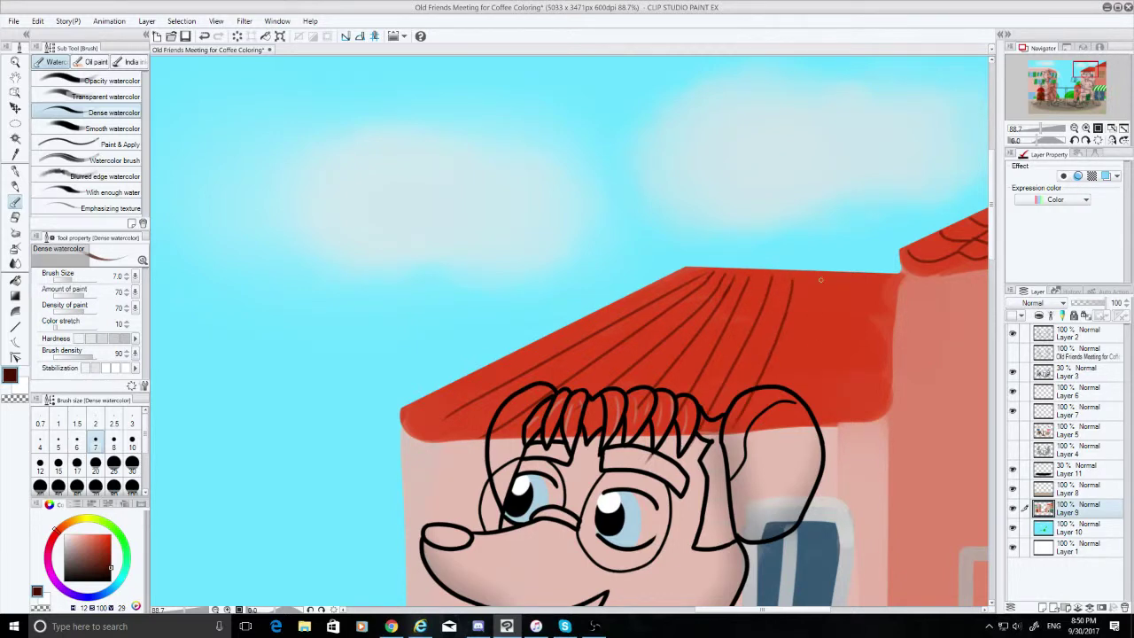
drag(821, 280, 751, 441)
drag(845, 285, 796, 424)
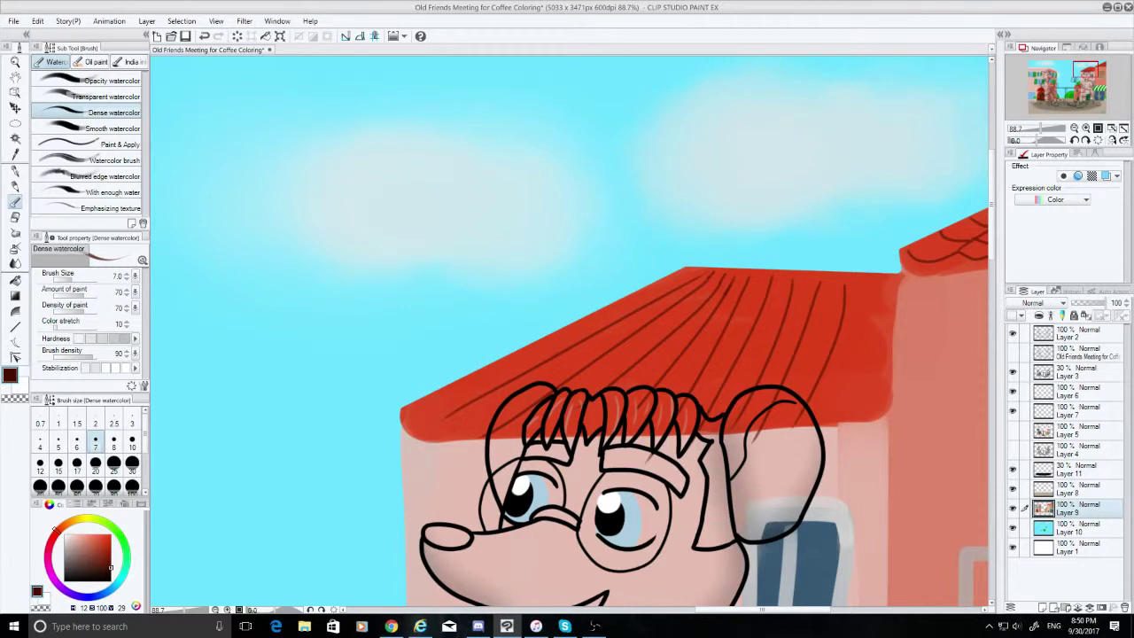
key(ctrl+z)
drag(843, 285, 777, 465)
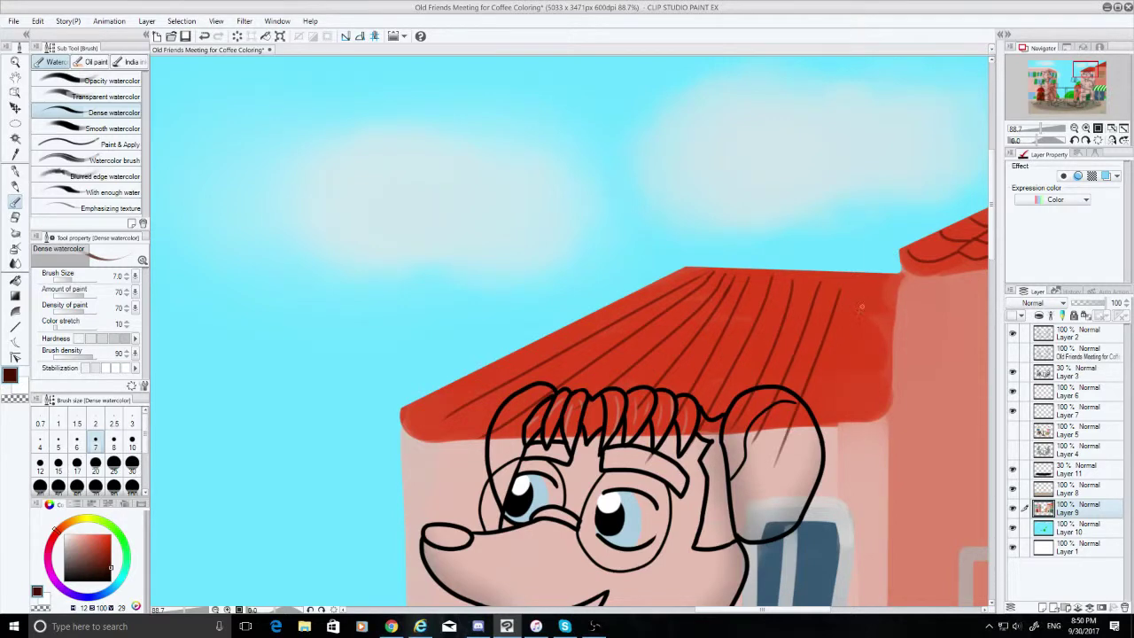
Replace the rightmost tile line with one closer to its neighbour, reaching down to the character's ear
drag(870, 291, 817, 406)
key(ctrl+z)
key(ctrl+z)
key(ctrl+z)
drag(843, 284, 787, 388)
key(ctrl+z)
drag(832, 287, 778, 449)
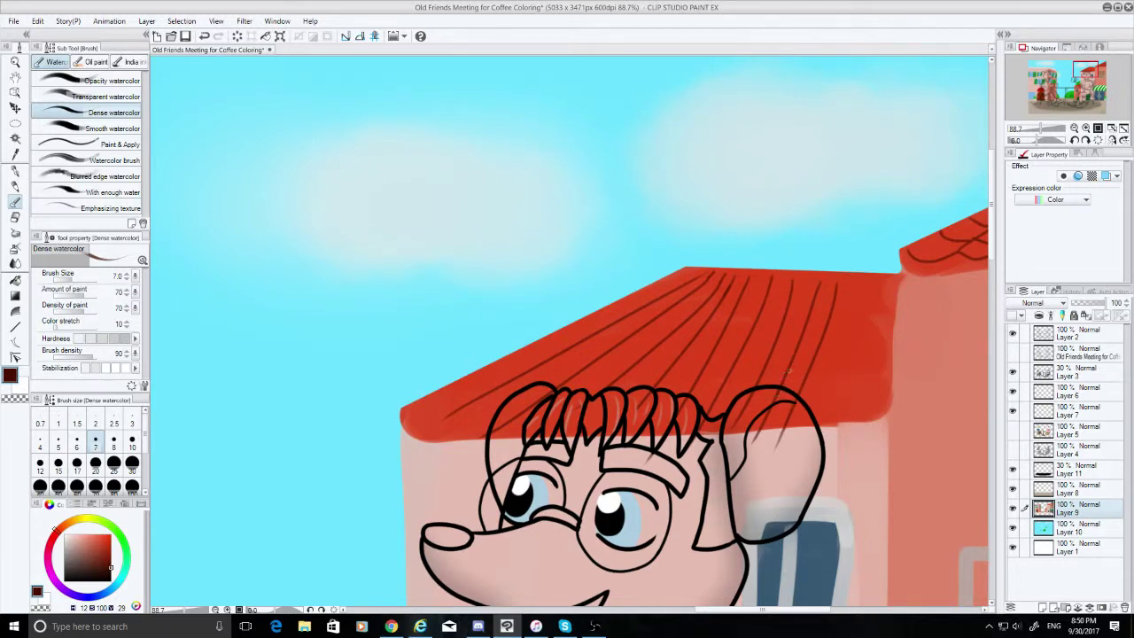
Draw the last two tile lines between the existing fan and the taller building's wall, redoing misplaced strokes
drag(872, 290, 798, 468)
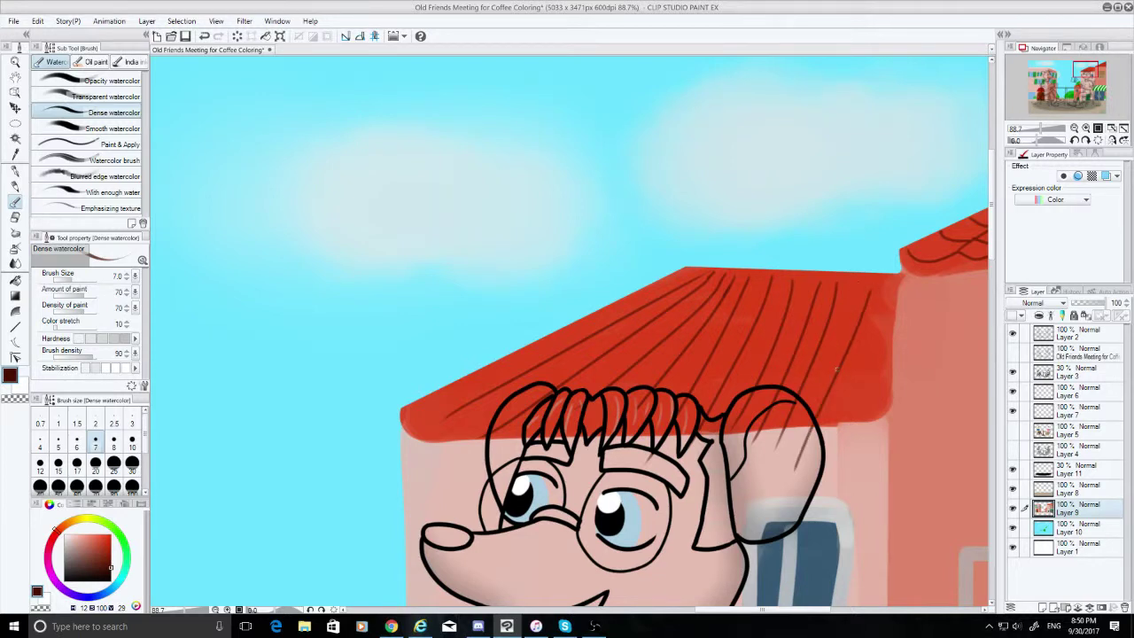
key(ctrl+z)
drag(857, 290, 786, 467)
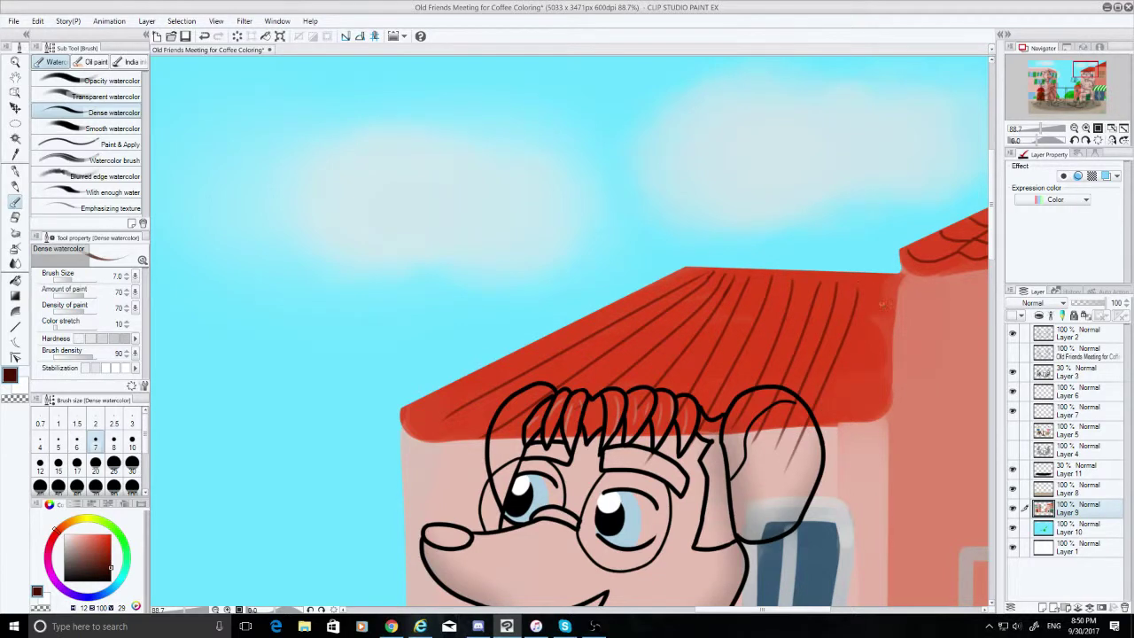
mouse_move(884, 293)
mouse_down()
mouse_move(824, 437)
mouse_move(906, 288)
mouse_move(822, 428)
mouse_move(880, 292)
mouse_up()
key(ctrl+z)
key(ctrl+z)
key(ctrl+z)
drag(410, 407, 467, 395)
key(ctrl+z)
drag(705, 273, 445, 468)
key(ctrl+z)
drag(704, 273, 512, 419)
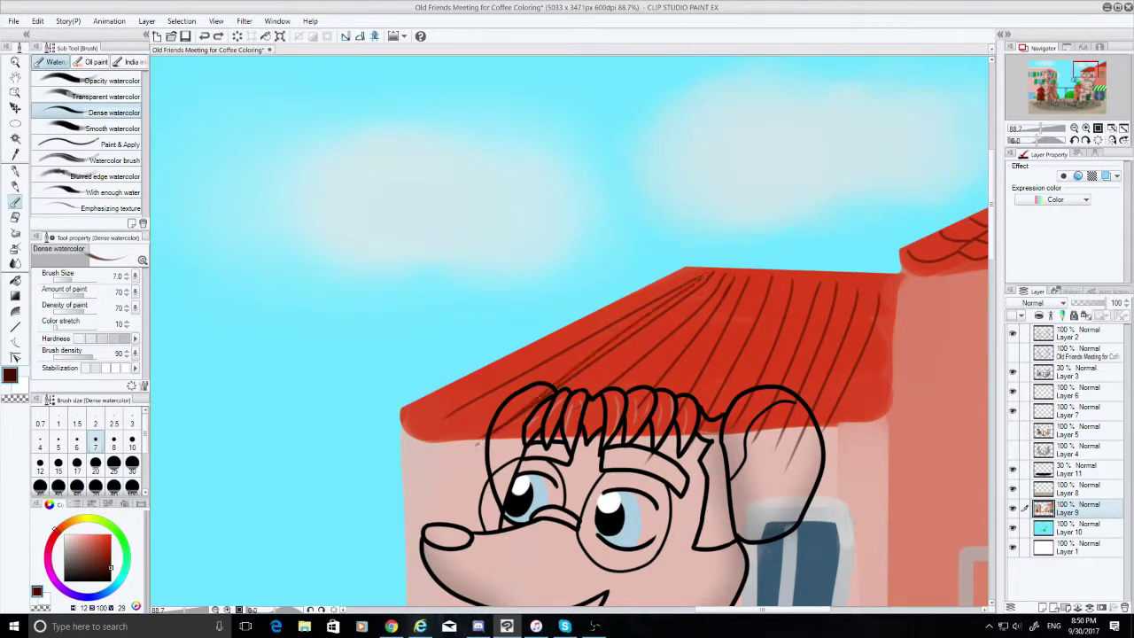
key(ctrl+z)
drag(708, 271, 485, 422)
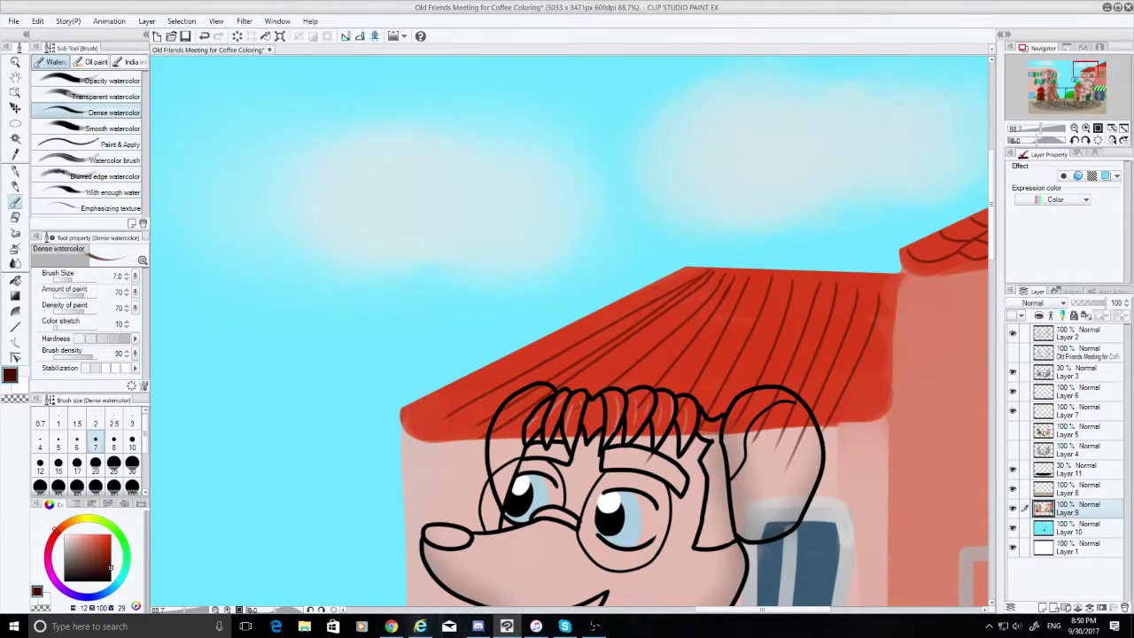
key(ctrl+z)
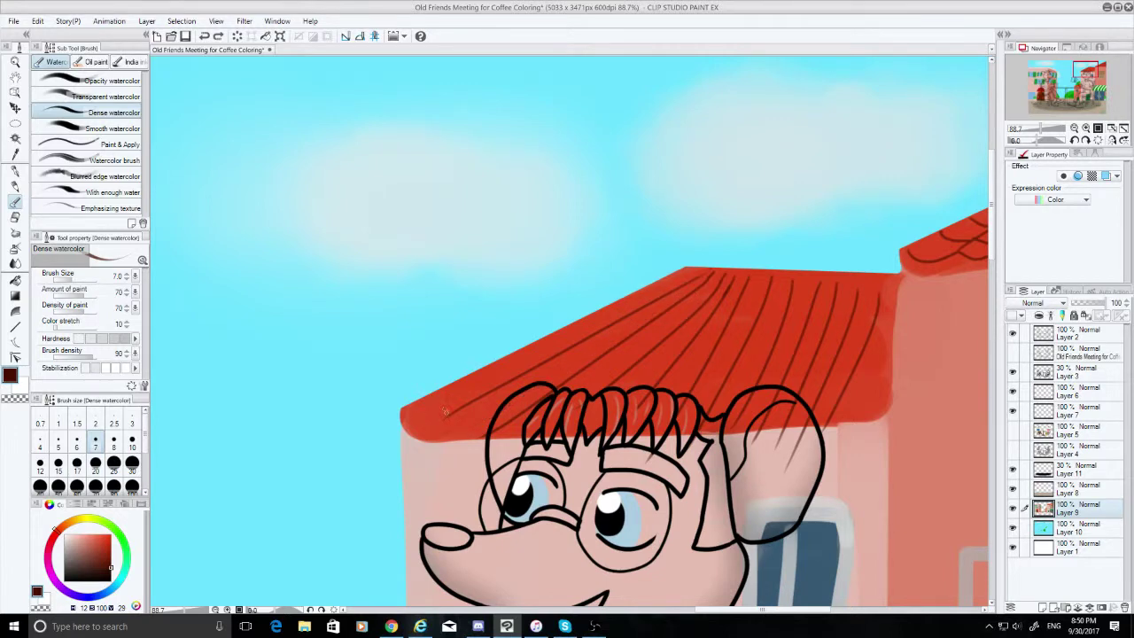
Extend the first tile line to the eave and draw scalloped tile edges at the roof's lower-left corner, redoing misplaced curves
drag(450, 414, 428, 433)
mouse_move(402, 409)
mouse_down()
mouse_move(440, 424)
mouse_move(425, 435)
mouse_move(483, 435)
mouse_up()
key(ctrl+z)
key(ctrl+z)
mouse_move(419, 403)
mouse_down()
mouse_move(450, 413)
mouse_move(484, 391)
mouse_move(469, 404)
mouse_move(460, 388)
mouse_move(480, 394)
mouse_up()
key(ctrl+z)
key(ctrl+z)
key(ctrl+z)
key(ctrl+z)
key(ctrl+z)
key(ctrl+z)
key(ctrl+z)
key(ctrl+z)
key(ctrl+z)
key(ctrl+z)
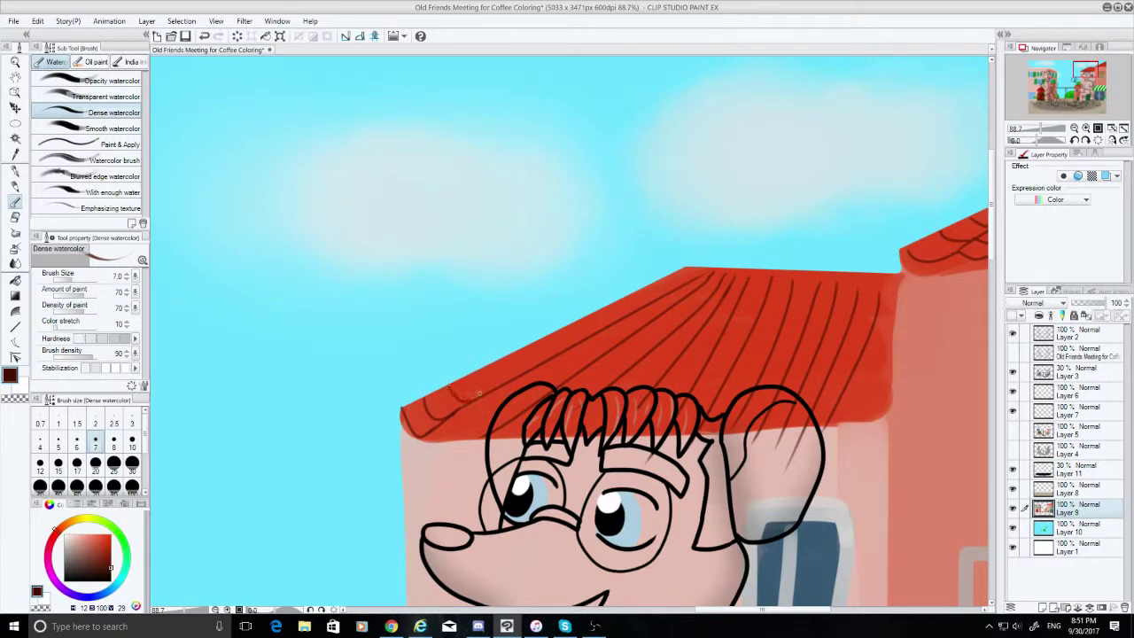
Add scalloped tile edges across the outer tile strips on the lower left slope, redoing misplaced curves
key(ctrl+z)
mouse_move(450, 385)
mouse_down()
mouse_move(482, 395)
mouse_move(450, 387)
mouse_move(466, 395)
mouse_move(471, 381)
mouse_move(473, 392)
mouse_move(516, 370)
mouse_move(489, 365)
mouse_move(456, 381)
mouse_move(481, 395)
mouse_move(457, 385)
mouse_move(477, 389)
mouse_move(498, 362)
mouse_move(478, 369)
mouse_move(493, 391)
mouse_up()
key(ctrl+z)
key(ctrl+z)
key(ctrl+z)
key(ctrl+z)
key(ctrl+z)
key(ctrl+z)
mouse_move(518, 351)
mouse_down()
mouse_move(523, 377)
mouse_move(516, 365)
mouse_move(575, 381)
mouse_move(568, 372)
mouse_up()
key(ctrl+z)
key(ctrl+z)
key(ctrl+z)
mouse_move(487, 388)
mouse_down()
mouse_move(538, 400)
mouse_move(490, 419)
mouse_move(520, 420)
mouse_up()
key(ctrl+z)
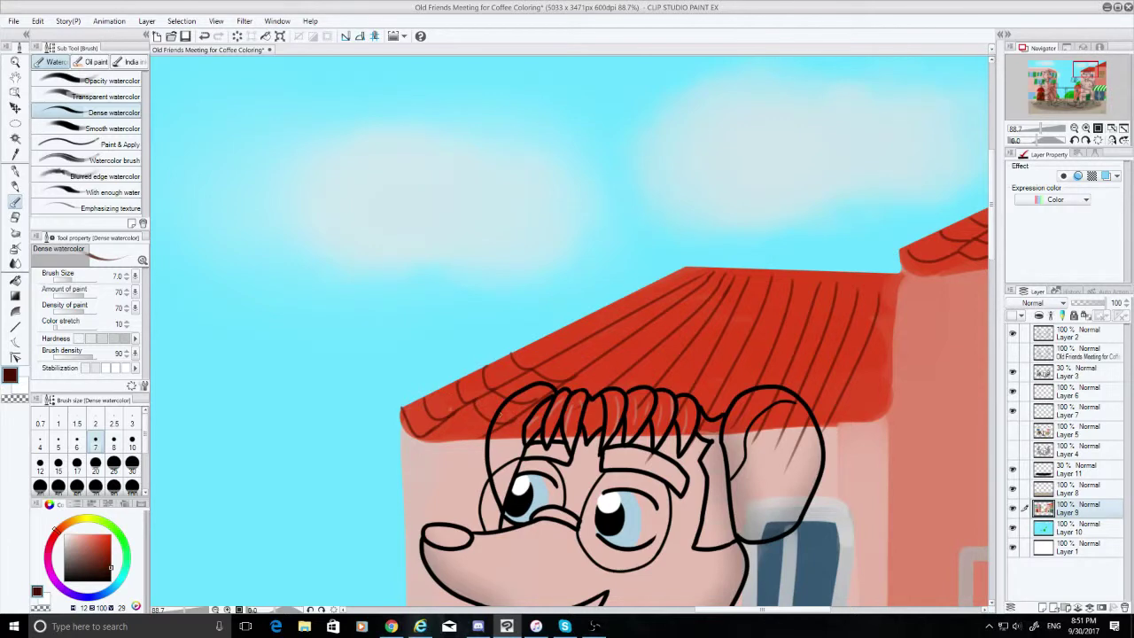
Continue the scalloped tile edges up the left slope toward the ridge, redoing misplaced curves
drag(452, 411, 493, 425)
drag(561, 354, 594, 365)
key(ctrl+z)
key(ctrl+z)
drag(536, 343, 565, 353)
key(ctrl+z)
key(ctrl+z)
key(ctrl+z)
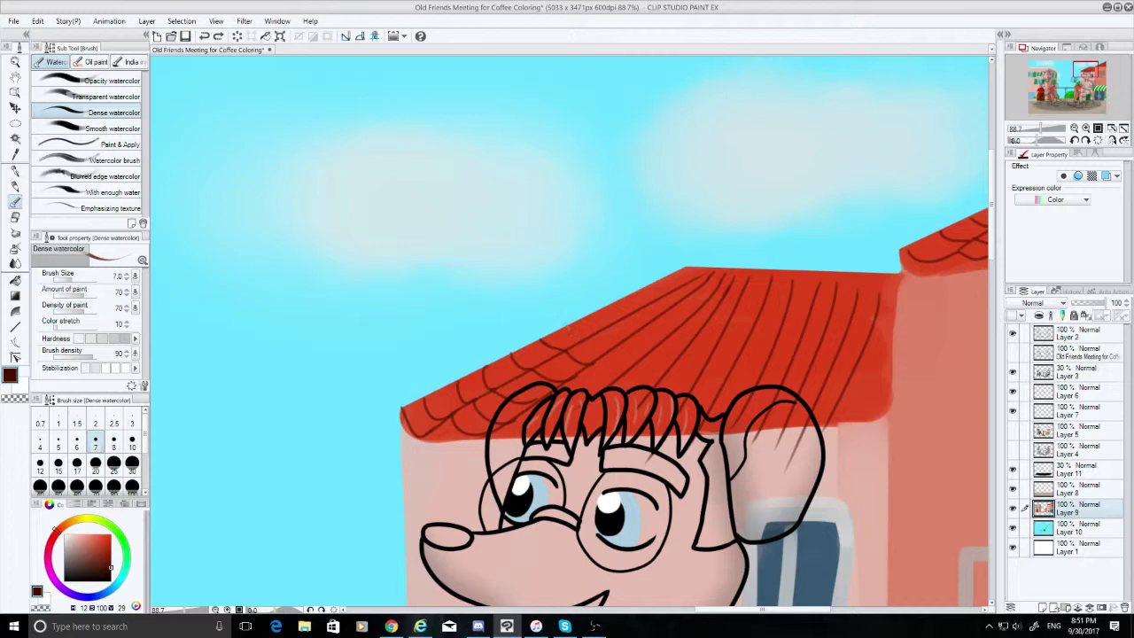
drag(566, 325, 613, 338)
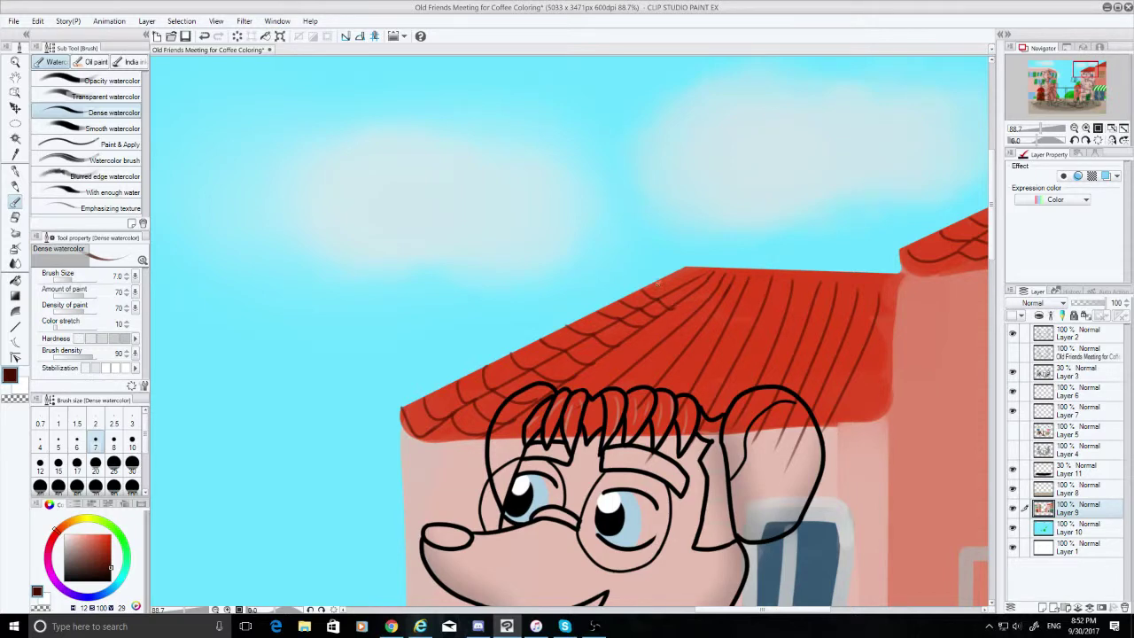
Finish the scalloped tile edges of the outer left-slope strips at the roof's peak, redoing misplaced curves
key(ctrl+z)
key(ctrl+z)
drag(671, 277, 691, 278)
mouse_move(695, 282)
mouse_down()
mouse_move(706, 285)
mouse_move(707, 270)
mouse_up()
key(ctrl+z)
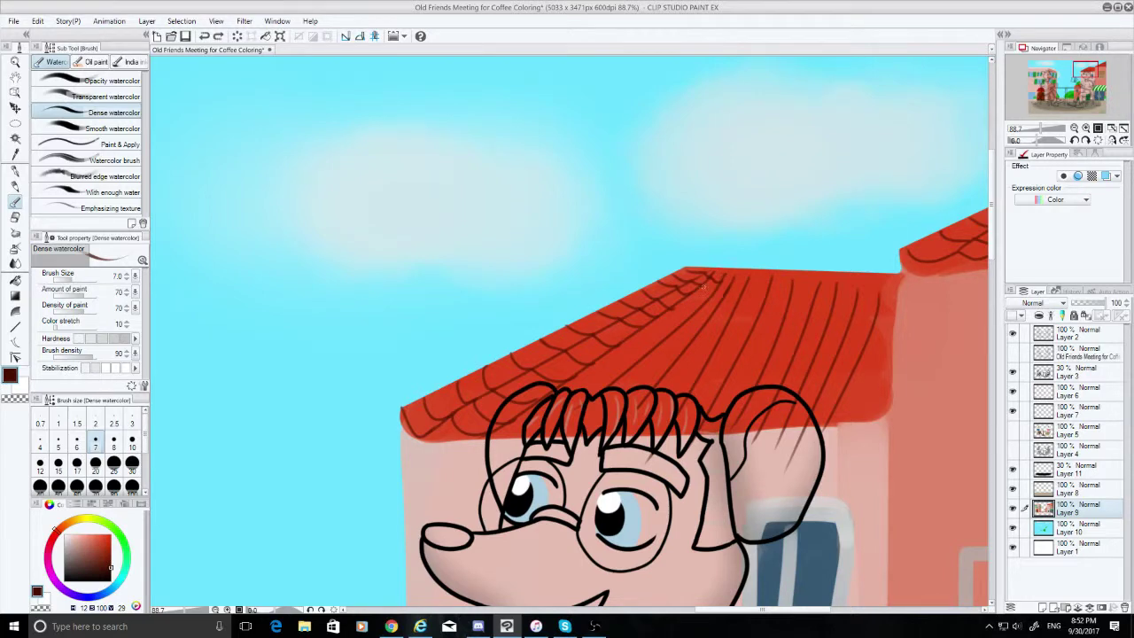
drag(705, 285, 714, 284)
drag(684, 292, 709, 282)
key(ctrl+z)
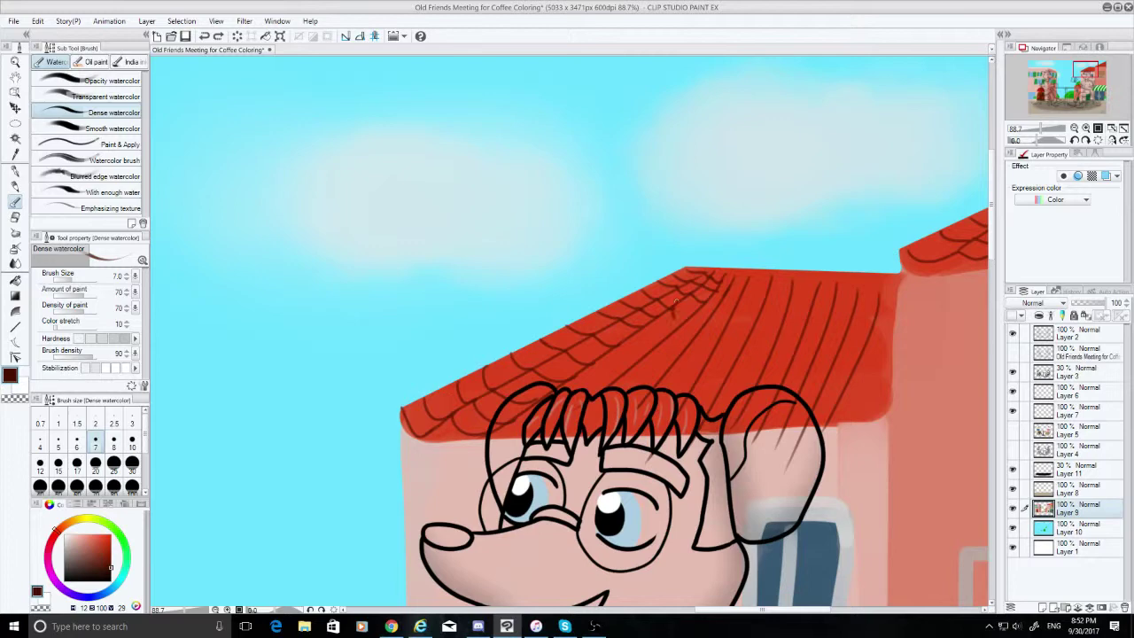
Draw scalloped tile edges down the next inner strips of the left slope to the character's hair, redoing misplaced curves
drag(672, 321, 685, 315)
key(ctrl+z)
drag(677, 308, 669, 321)
mouse_move(676, 317)
mouse_down()
mouse_move(656, 331)
mouse_move(639, 324)
mouse_up()
key(ctrl+z)
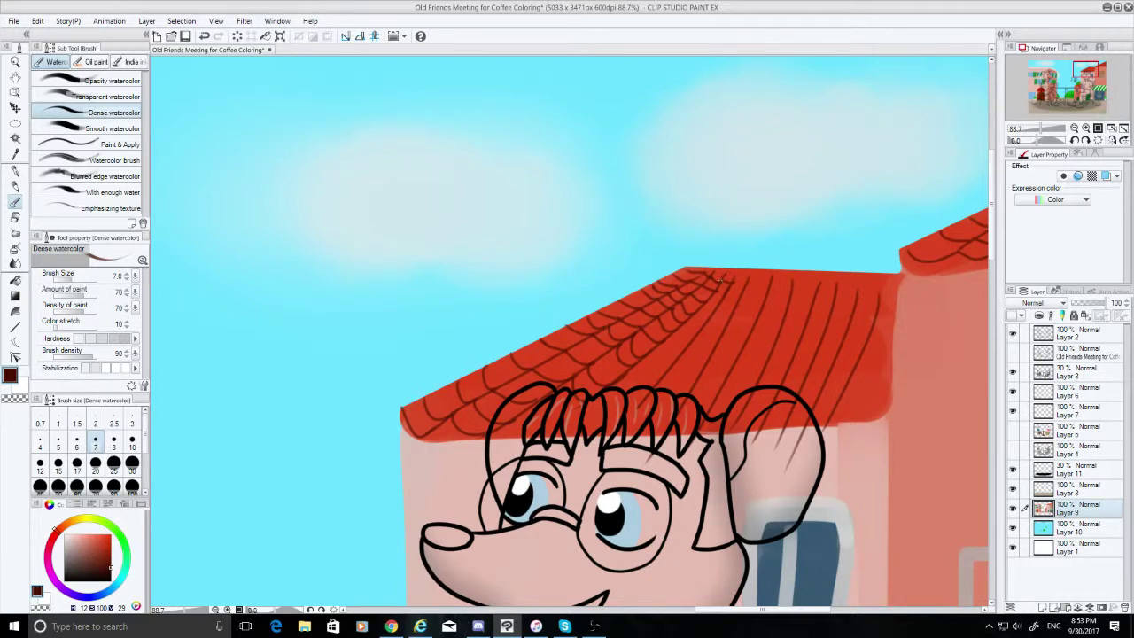
Scallop the upper half of the following fan strip, starting just below the peak, redoing misplaced curves
drag(722, 288, 714, 295)
key(ctrl+z)
key(ctrl+z)
drag(704, 319, 696, 325)
drag(675, 331, 689, 341)
key(ctrl+z)
mouse_move(677, 333)
mouse_down()
mouse_move(690, 342)
mouse_move(666, 353)
mouse_move(681, 348)
mouse_up()
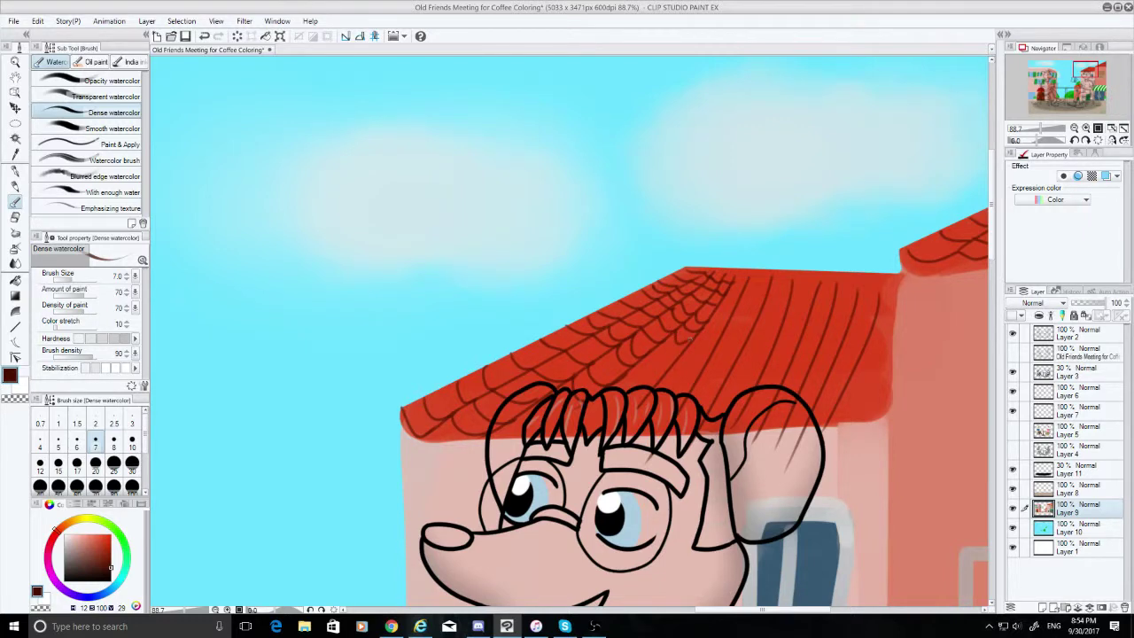
Carry the scalloped edges down to the hair and begin the neighbouring fan strip under the ridge, redoing misplaced curves
key(ctrl+z)
key(ctrl+z)
key(ctrl+z)
mouse_move(733, 280)
mouse_down()
mouse_move(747, 284)
mouse_move(733, 305)
mouse_move(744, 297)
mouse_move(740, 316)
mouse_move(717, 311)
mouse_move(733, 309)
mouse_move(728, 324)
mouse_up()
key(ctrl+z)
key(ctrl+z)
key(ctrl+z)
key(ctrl+z)
key(ctrl+z)
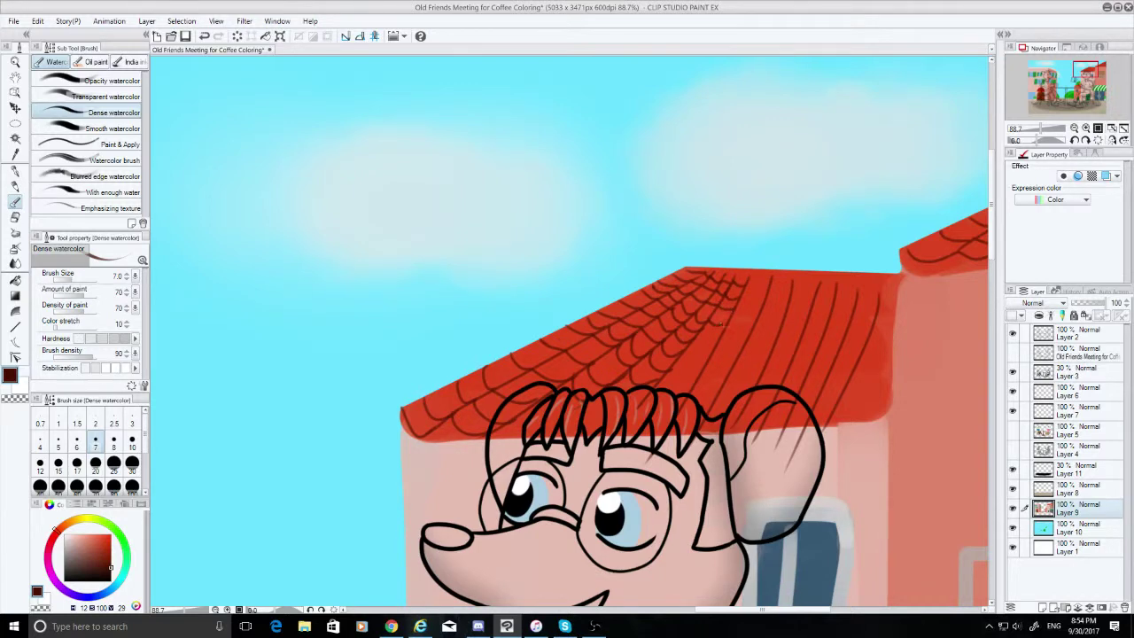
Complete the fan strip's scallops down to the hair and begin the adjoining strip below the ridge, redoing misplaced curves
key(ctrl+z)
mouse_move(709, 324)
mouse_down()
mouse_move(725, 329)
mouse_move(717, 336)
mouse_up()
key(ctrl+z)
key(ctrl+z)
key(ctrl+z)
key(ctrl+z)
key(ctrl+z)
key(ctrl+z)
mouse_move(704, 333)
mouse_down()
mouse_move(725, 339)
mouse_move(706, 338)
mouse_move(715, 342)
mouse_move(684, 362)
mouse_move(712, 363)
mouse_move(688, 360)
mouse_move(682, 388)
mouse_up()
key(ctrl+z)
key(ctrl+z)
key(ctrl+z)
key(ctrl+z)
key(ctrl+z)
key(ctrl+z)
key(ctrl+z)
key(ctrl+z)
drag(748, 283, 768, 288)
key(ctrl+z)
key(ctrl+z)
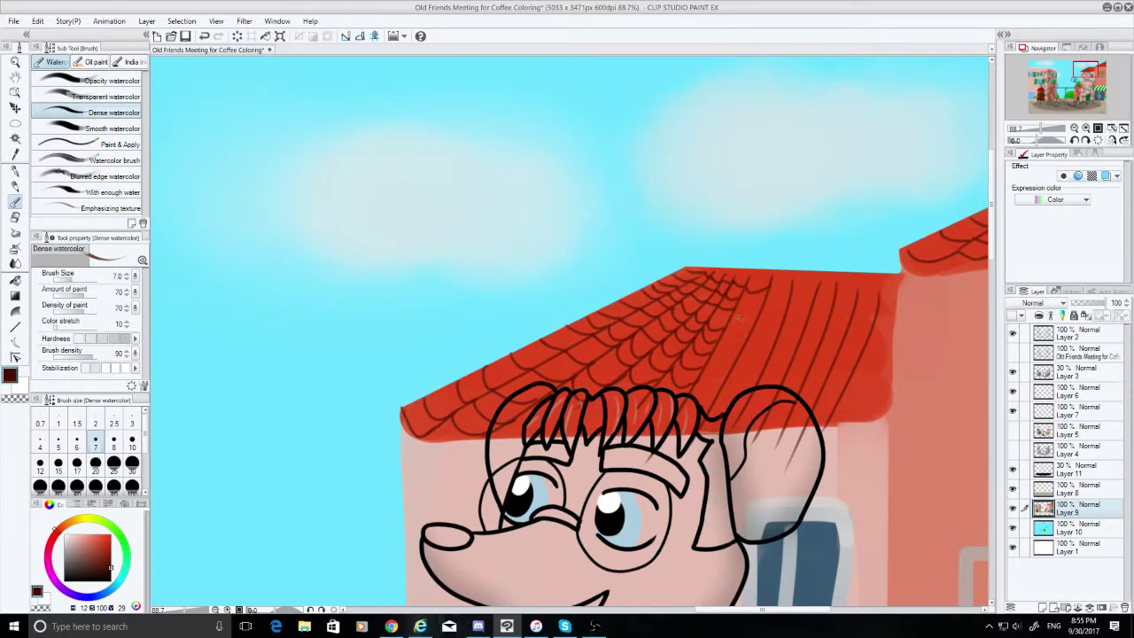
Draw scalloped tile edges down the central fan strip from the ridge toward the top of the hair, redoing misplaced curves
mouse_move(738, 296)
mouse_down()
mouse_move(759, 310)
mouse_move(729, 324)
mouse_move(745, 328)
mouse_move(727, 327)
mouse_move(752, 330)
mouse_move(717, 342)
mouse_move(734, 346)
mouse_move(716, 350)
mouse_move(719, 385)
mouse_up()
key(ctrl+z)
key(ctrl+z)
key(ctrl+z)
key(ctrl+z)
key(ctrl+z)
key(ctrl+z)
key(ctrl+z)
key(ctrl+z)
key(ctrl+z)
key(ctrl+z)
key(ctrl+z)
key(ctrl+z)
key(ctrl+z)
Scallop the lower ends of the central strips down to the gap between the character's hair and ear, redoing misplaced curves
drag(698, 381, 718, 388)
key(ctrl+z)
key(ctrl+z)
key(ctrl+y)
drag(750, 334, 774, 337)
key(ctrl+z)
mouse_move(736, 361)
mouse_down()
mouse_move(767, 368)
mouse_move(732, 379)
mouse_move(740, 388)
mouse_up()
key(ctrl+z)
key(ctrl+z)
key(ctrl+z)
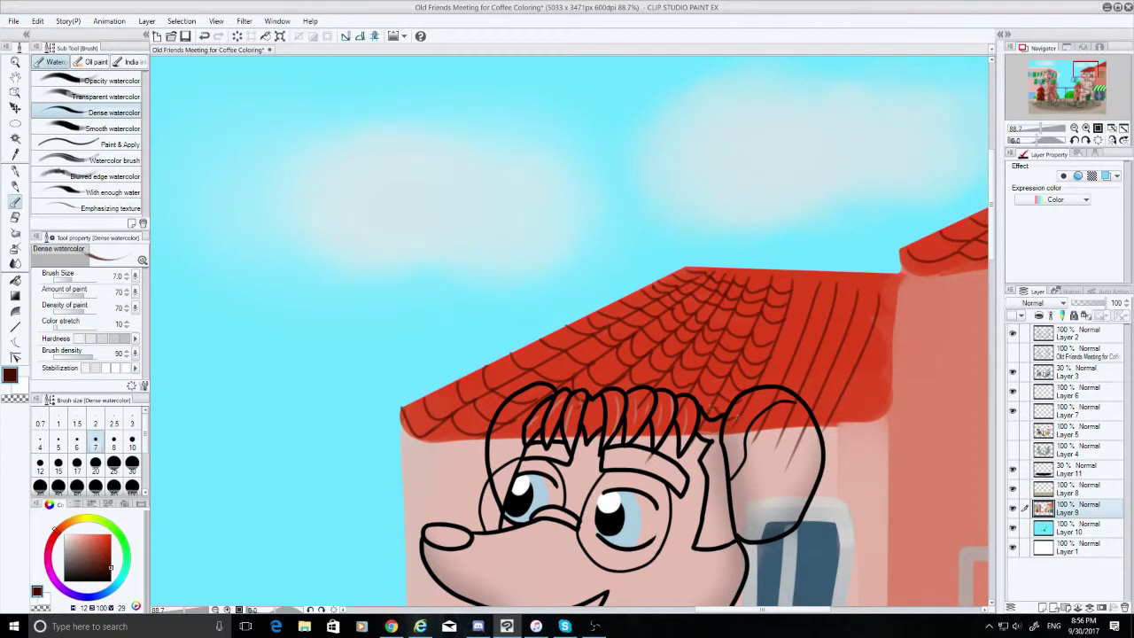
drag(706, 405, 717, 409)
Draw scalloped tile edges down the strips directly above the character's ear, comparing and redoing individual curves
mouse_move(794, 289)
mouse_down()
mouse_move(819, 290)
mouse_move(797, 309)
mouse_move(809, 310)
mouse_up()
key(ctrl+z)
key(ctrl+z)
key(ctrl+z)
key(ctrl+z)
key(ctrl+z)
key(ctrl+z)
click(774, 338)
key(ctrl+z)
click(777, 338)
key(ctrl+z)
key(ctrl+y)
key(ctrl+z)
key(ctrl+y)
key(ctrl+z)
key(ctrl+y)
key(ctrl+z)
key(ctrl+y)
key(ctrl+z)
key(ctrl+y)
key(ctrl+z)
key(ctrl+y)
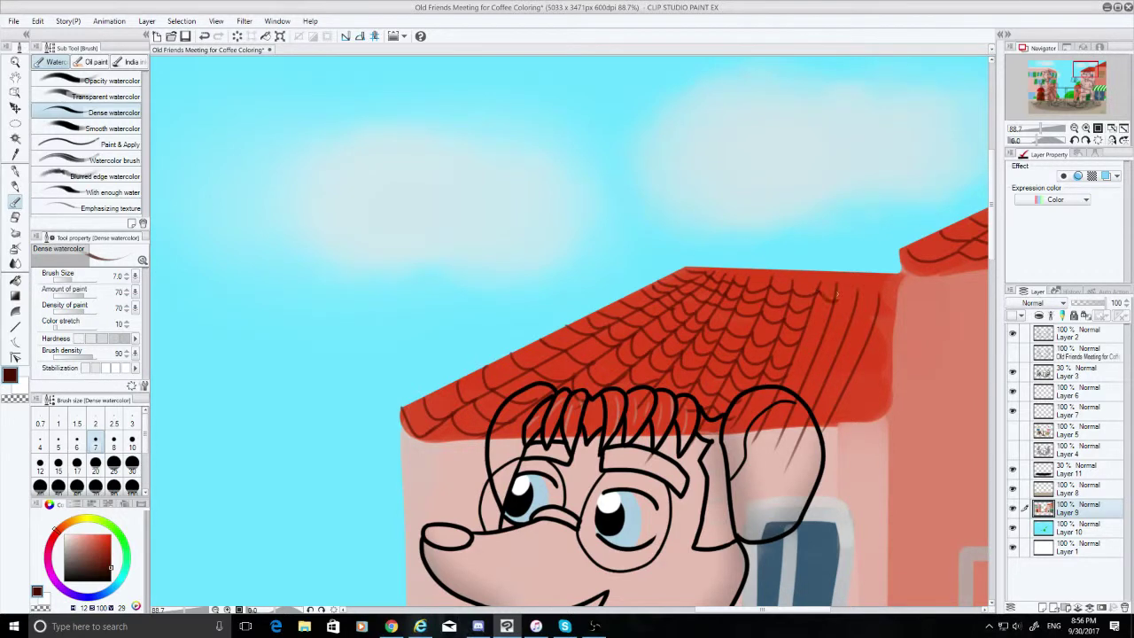
Scallop the next strip toward the taller building, from the ridge to the ear's outer edge, redoing individual curves
key(ctrl+z)
key(ctrl+y)
key(ctrl+z)
key(ctrl+y)
key(ctrl+z)
key(ctrl+y)
key(ctrl+z)
key(ctrl+y)
key(ctrl+z)
key(ctrl+y)
key(ctrl+z)
key(ctrl+y)
key(ctrl+z)
key(ctrl+y)
key(ctrl+z)
key(ctrl+y)
key(ctrl+z)
key(ctrl+y)
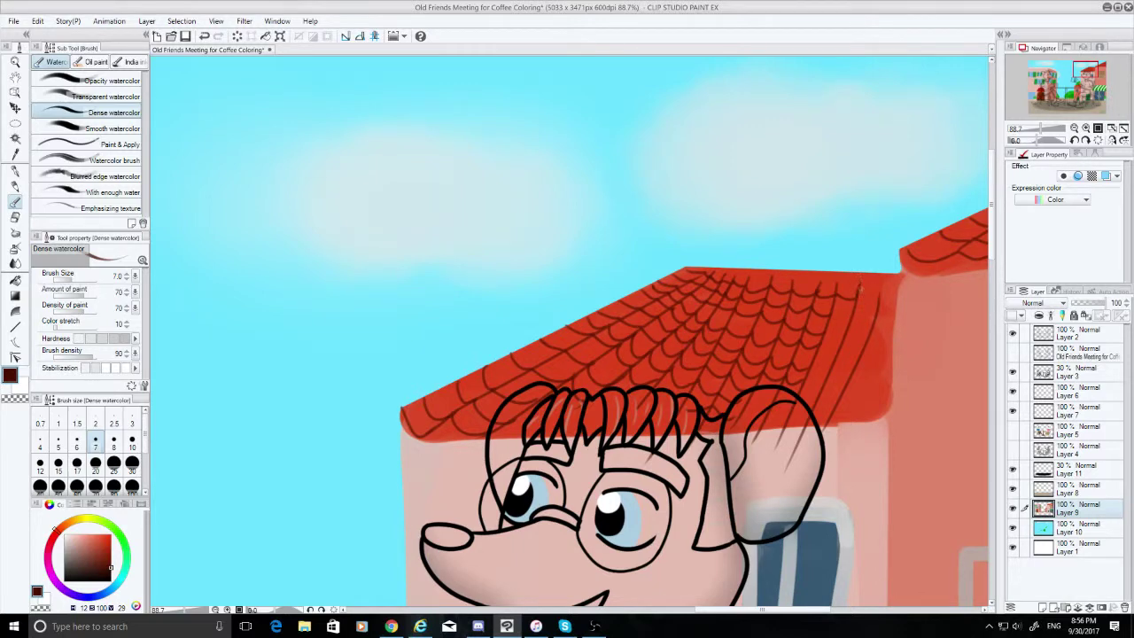
Fill the two strips before the last tile line with scalloped edges down toward the eave, redoing misplaced curves
drag(880, 286, 877, 304)
drag(824, 331, 845, 331)
key(ctrl+z)
key(ctrl+z)
key(ctrl+y)
key(ctrl+z)
key(ctrl+y)
key(ctrl+z)
key(ctrl+y)
mouse_move(857, 298)
mouse_down()
mouse_move(879, 320)
mouse_move(843, 334)
mouse_move(865, 340)
mouse_move(840, 349)
mouse_move(855, 353)
mouse_move(828, 369)
mouse_move(845, 391)
mouse_up()
key(ctrl+z)
key(ctrl+z)
key(ctrl+z)
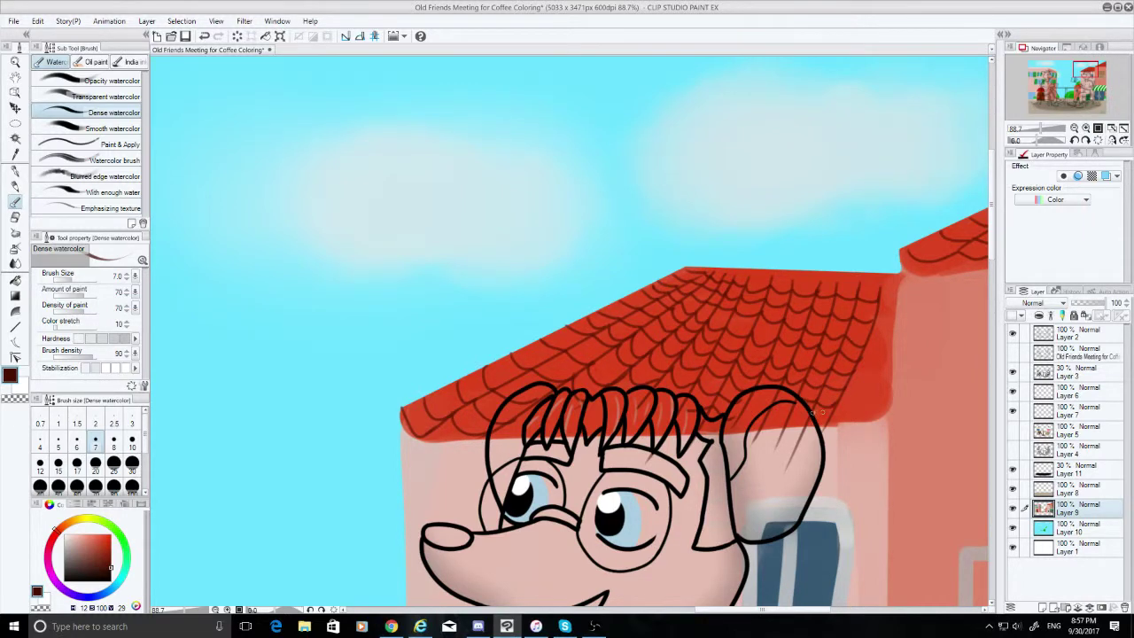
Draw scalloped tile edges down the final strip against the taller building's wall, redoing misplaced curves
key(ctrl+z)
mouse_move(882, 301)
mouse_down()
mouse_move(860, 358)
mouse_move(879, 366)
mouse_move(853, 371)
mouse_move(881, 373)
mouse_move(861, 359)
mouse_move(882, 367)
mouse_move(852, 375)
mouse_move(882, 378)
mouse_up()
key(ctrl+z)
key(ctrl+z)
key(ctrl+z)
key(ctrl+z)
key(ctrl+z)
key(ctrl+z)
key(ctrl+z)
drag(895, 294, 871, 381)
key(ctrl+z)
drag(894, 300, 856, 400)
key(ctrl+z)
mouse_move(895, 300)
mouse_down()
mouse_move(856, 424)
mouse_move(872, 378)
mouse_up()
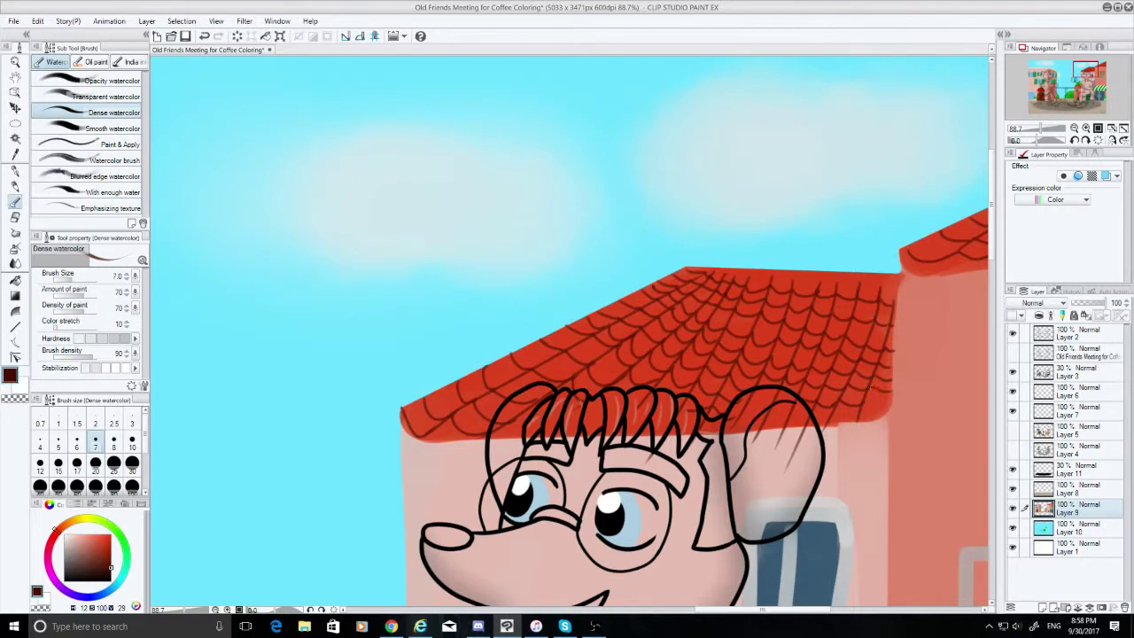
Add the lowest scalloped edges at the roof's lower-right corner beside the wall, redoing misplaced curves
key(ctrl+z)
click(884, 392)
drag(863, 404, 891, 398)
key(ctrl+z)
Add small scalloped tile edges along the roof's ridge, from the taller building back toward the peak, redoing misplaced curves
drag(858, 288, 861, 276)
key(ctrl+z)
click(836, 278)
key(ctrl+z)
click(838, 280)
key(ctrl+z)
click(795, 278)
key(ctrl+z)
drag(793, 275, 791, 282)
drag(732, 273, 750, 277)
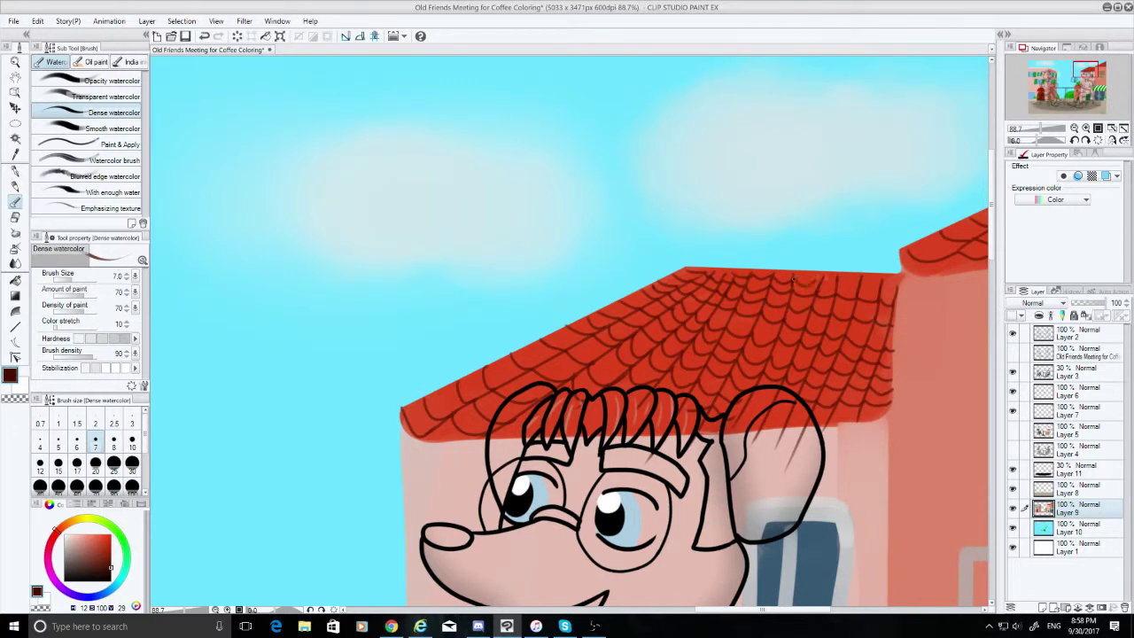
key(ctrl+z)
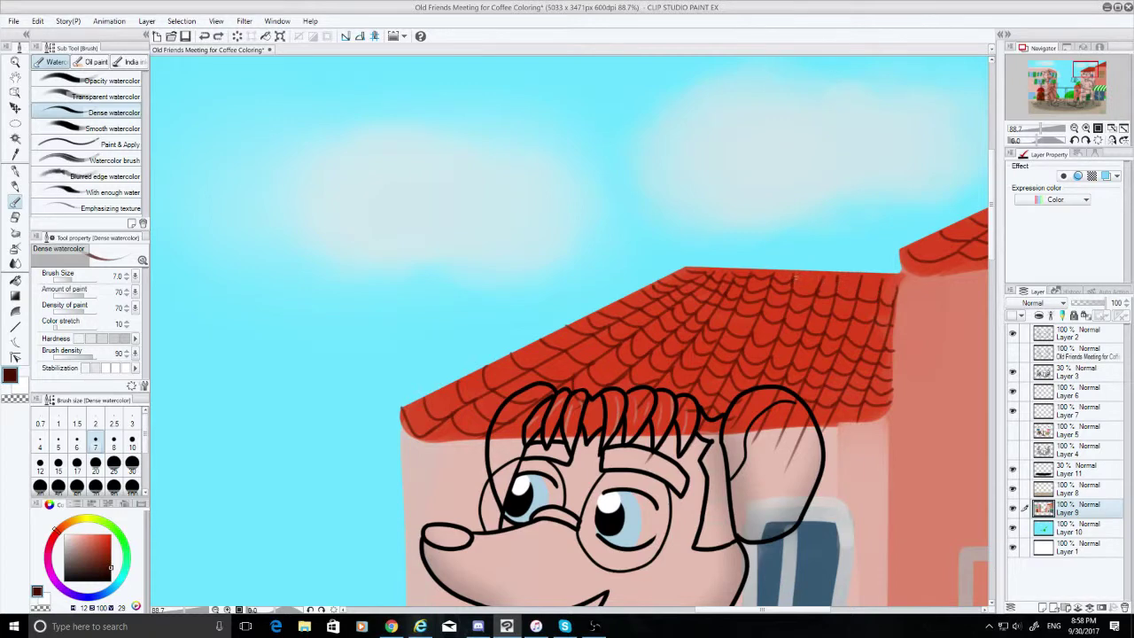
Refine the topmost scallops just below the ridge, removing the strokes that sit badly
drag(795, 277, 860, 279)
key(ctrl+z)
key(ctrl+z)
key(ctrl+z)
key(ctrl+z)
key(ctrl+z)
drag(719, 270, 727, 271)
key(ctrl+z)
key(ctrl+z)
Sample the tan of the taller building's balcony door and darken it to a very dark brown (hue 29, saturation 91, value 15)
drag(992, 234, 991, 251)
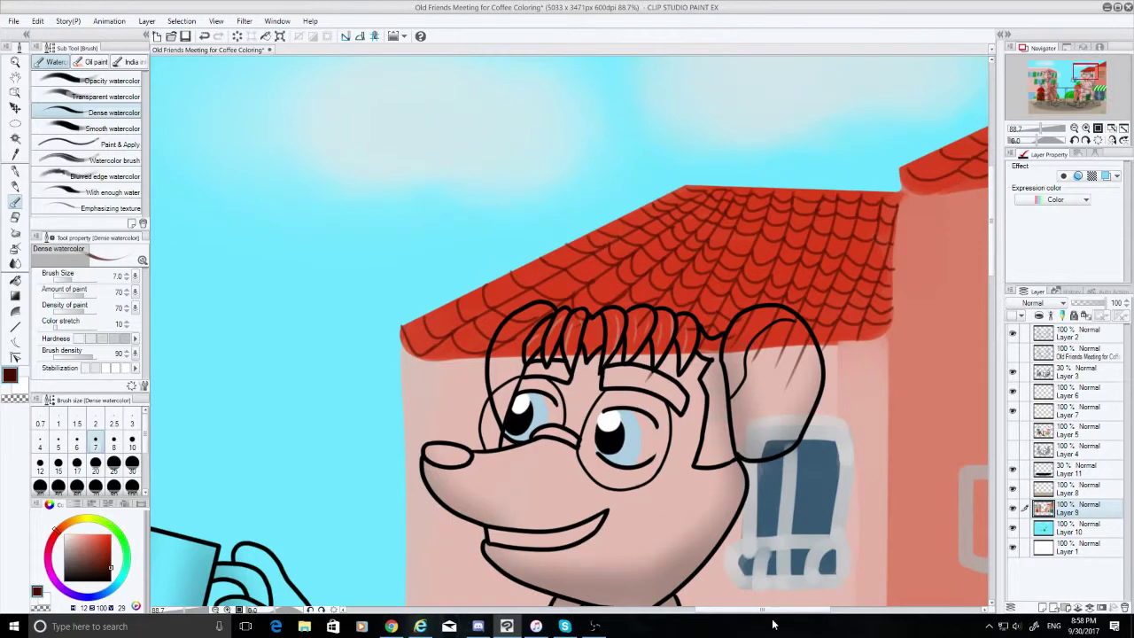
drag(773, 610, 820, 614)
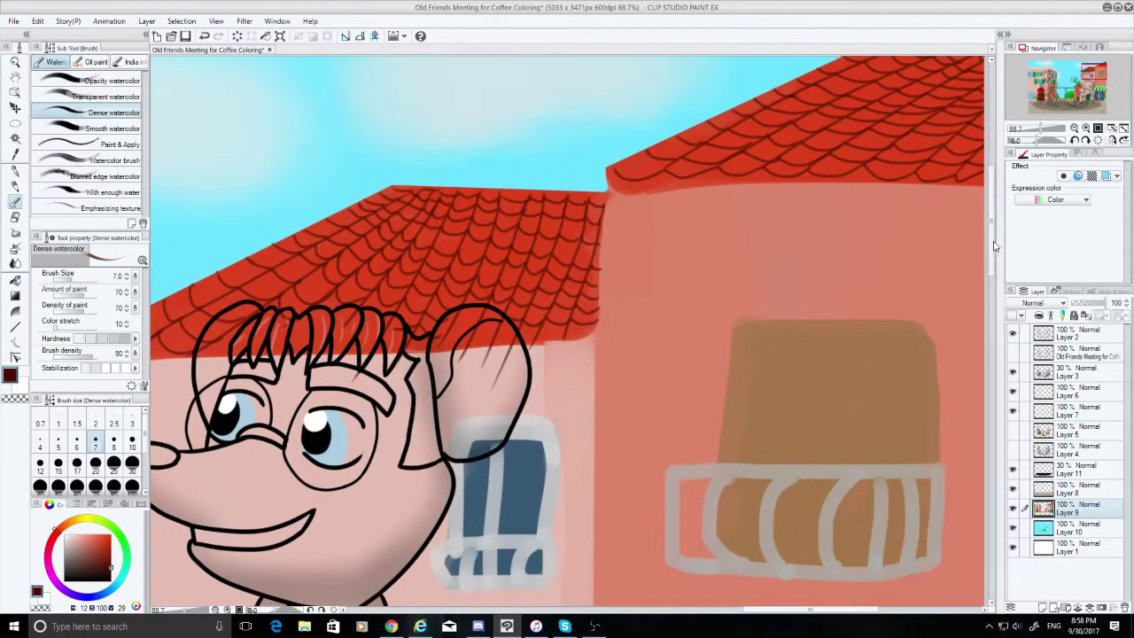
scroll(994, 246, down, 10)
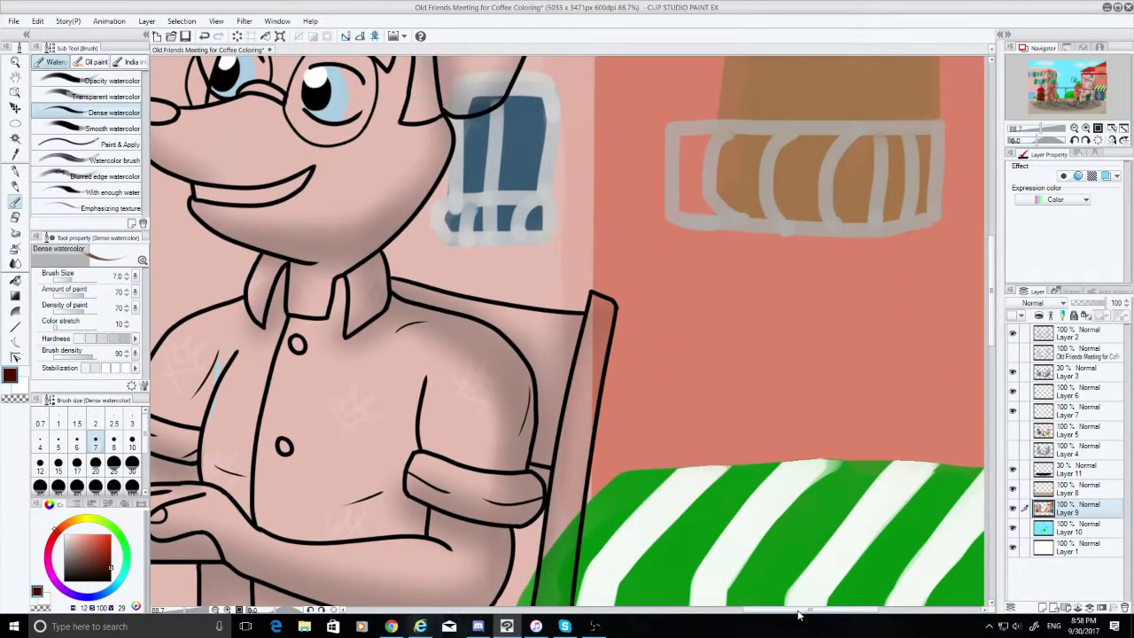
drag(798, 610, 809, 609)
scroll(994, 328, down, 4)
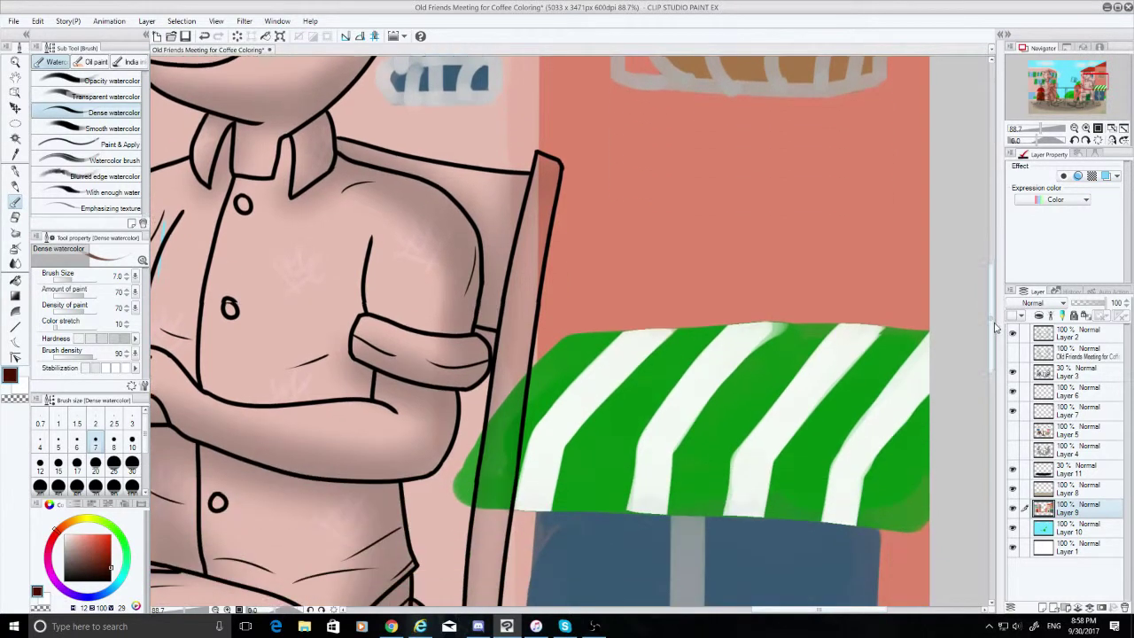
scroll(994, 327, up, 9)
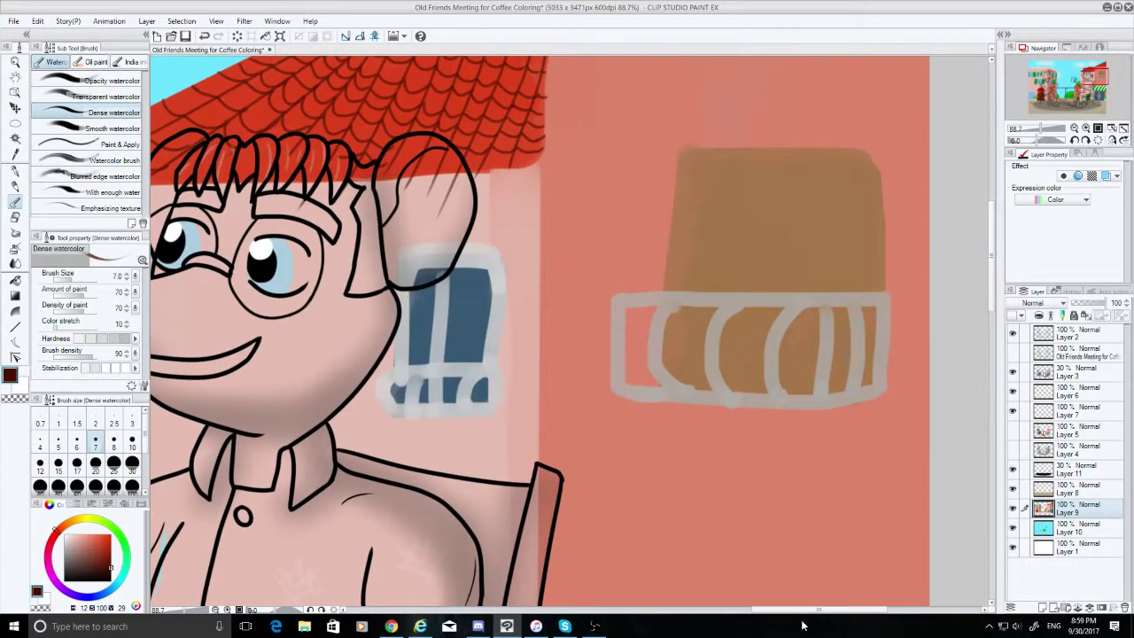
drag(790, 610, 807, 611)
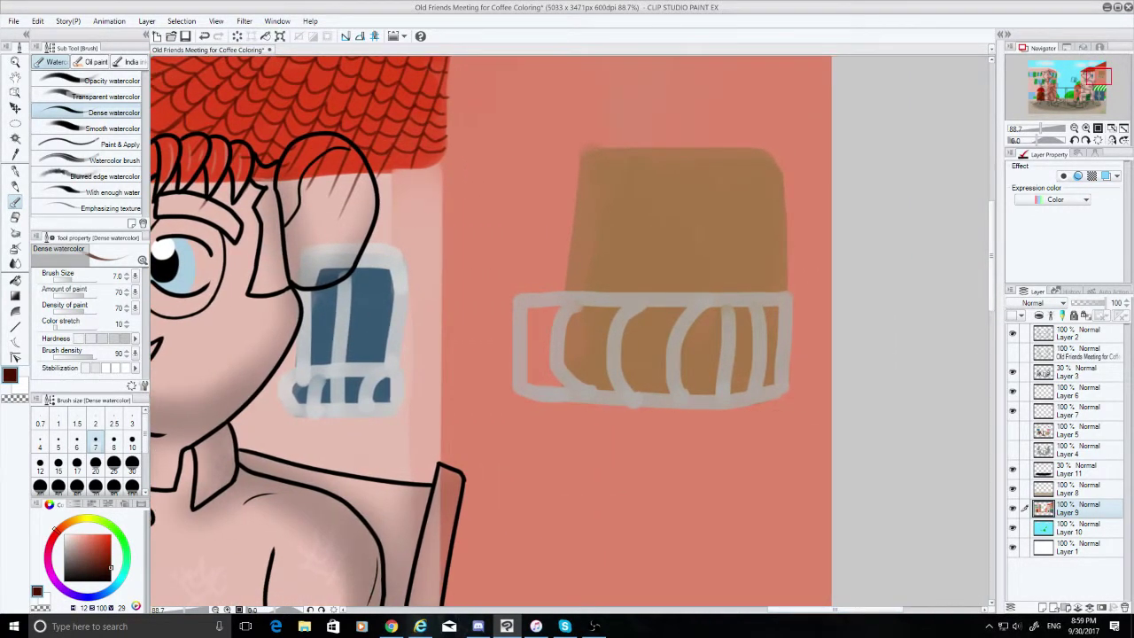
click(15, 153)
click(619, 260)
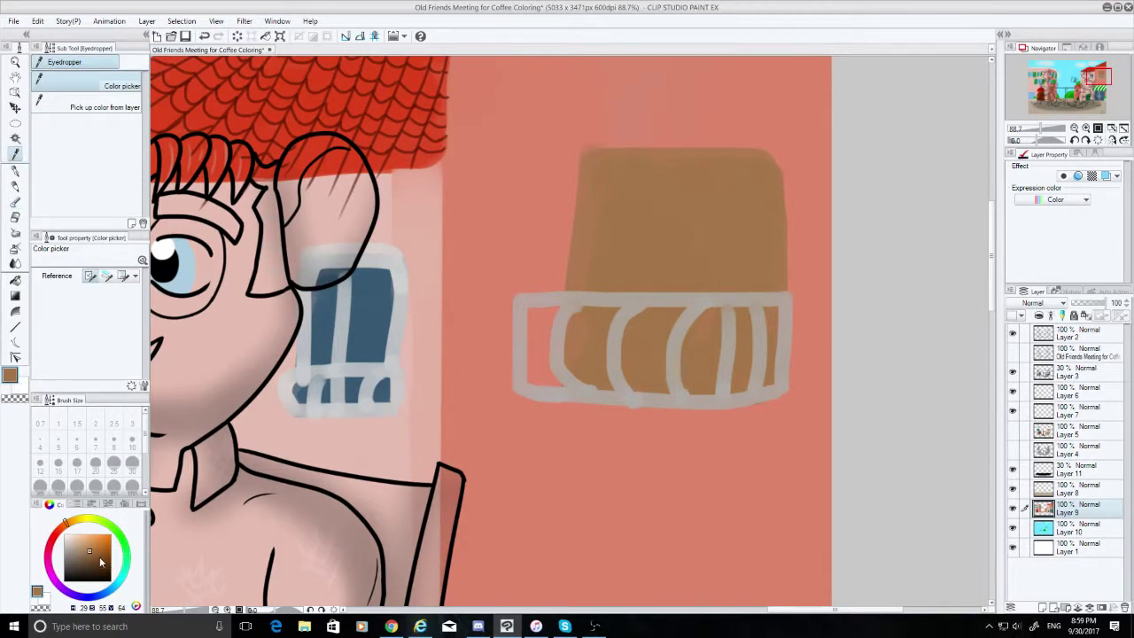
drag(100, 561, 107, 576)
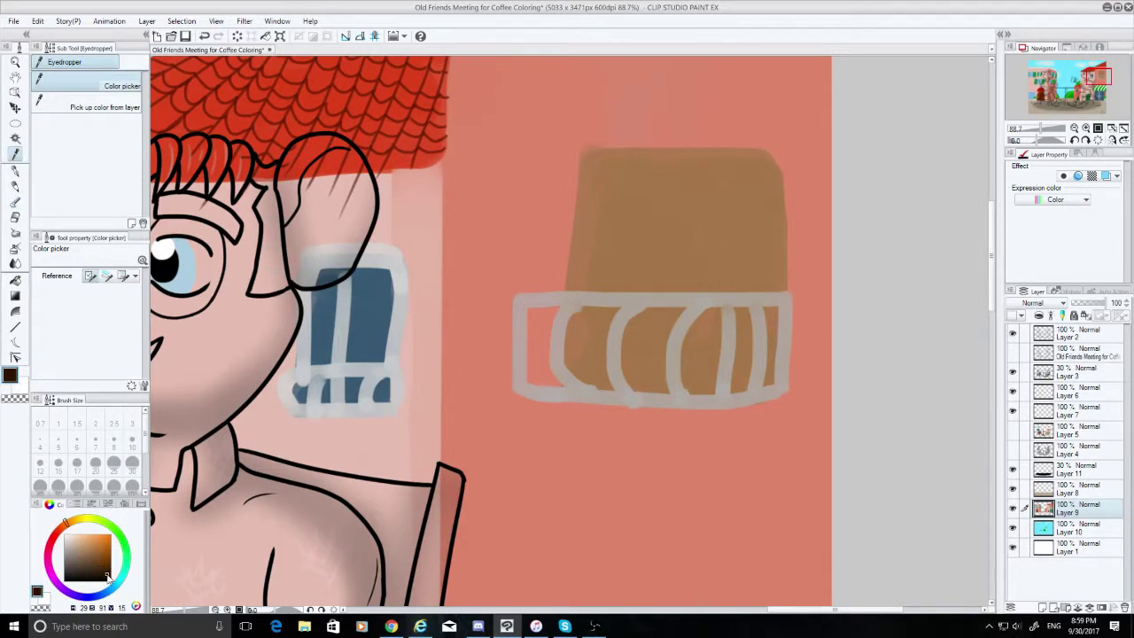
click(14, 182)
click(15, 140)
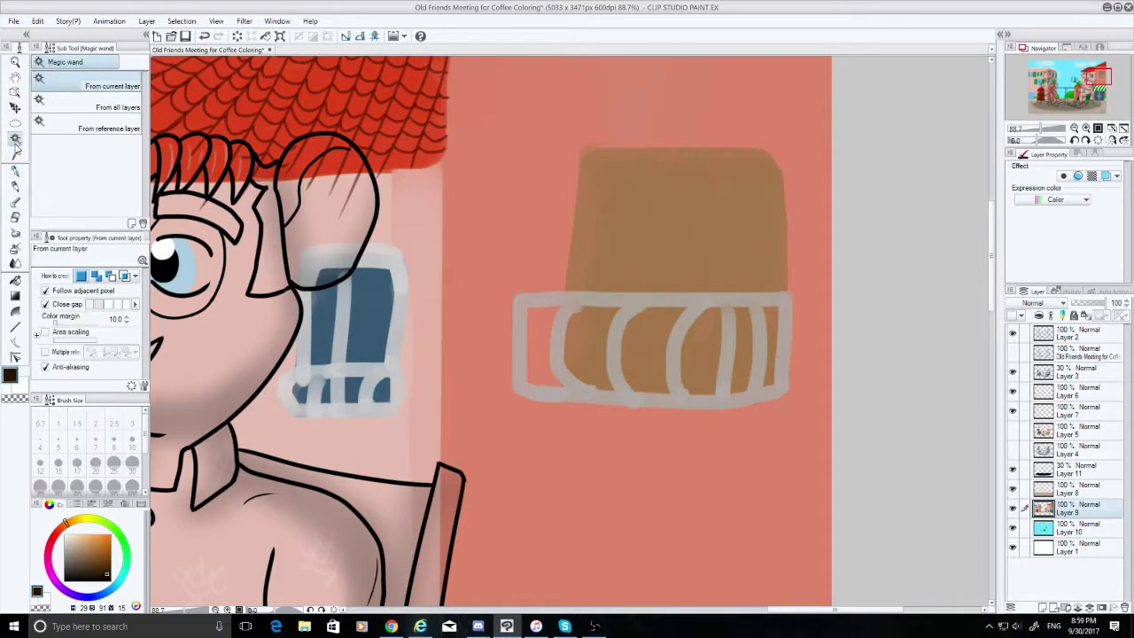
Shade the right half of the door above the balcony railing dark brown with Transparent watercolor at size 20, redoing misplaced strokes
click(16, 203)
drag(726, 177, 729, 264)
key(ctrl+z)
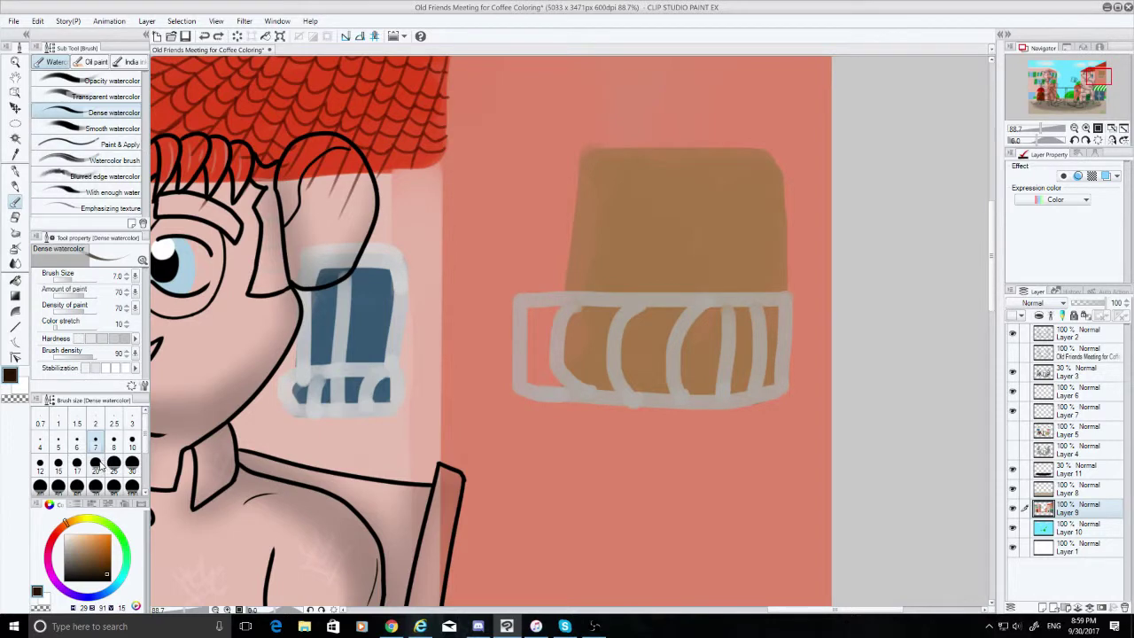
click(95, 462)
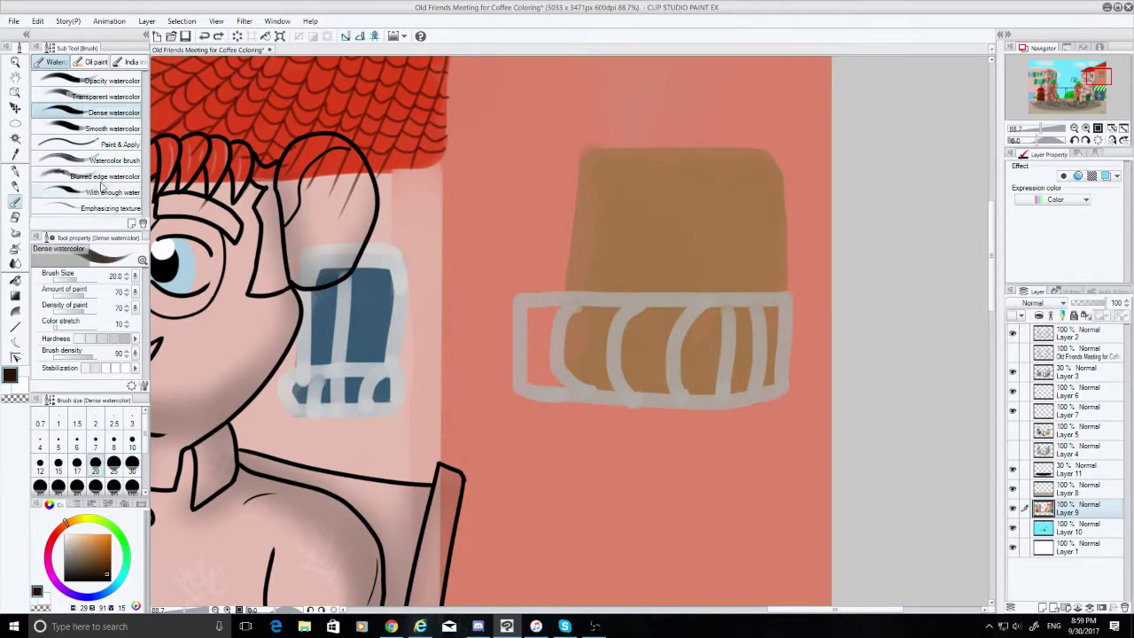
click(99, 97)
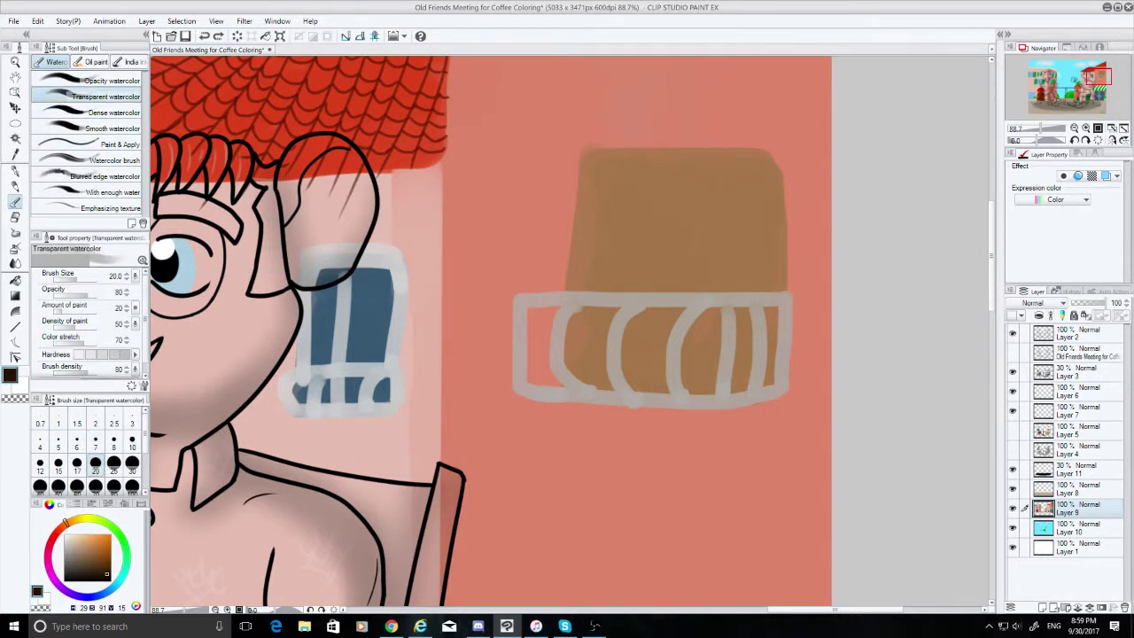
mouse_move(698, 250)
mouse_down()
mouse_move(713, 159)
mouse_move(758, 153)
mouse_move(772, 161)
mouse_move(778, 269)
mouse_up()
drag(774, 165, 774, 193)
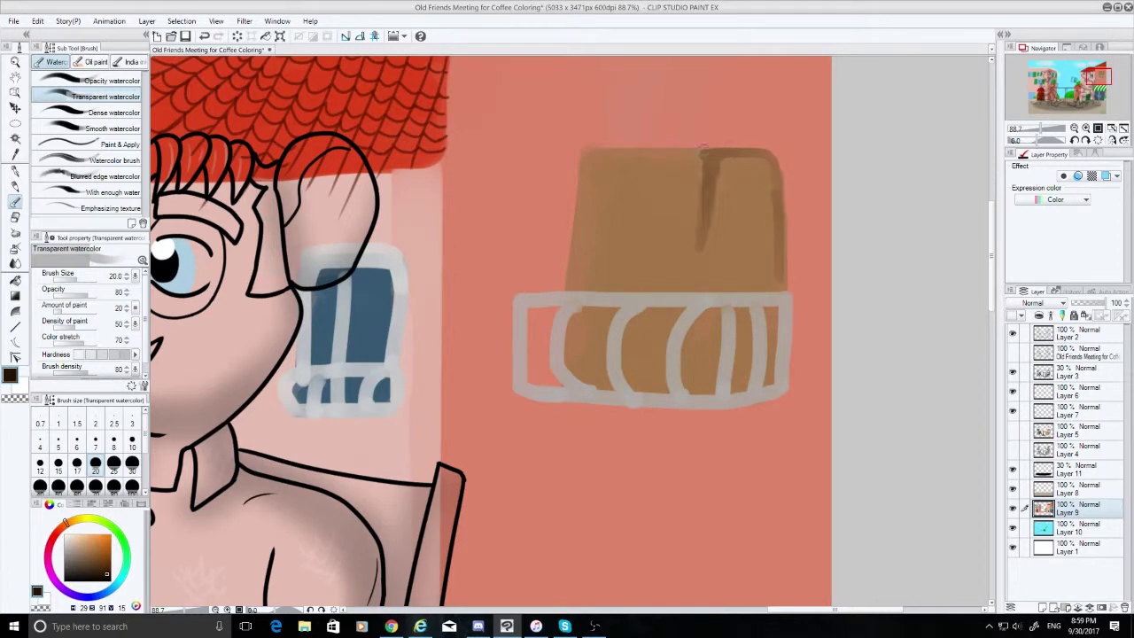
key(ctrl+z)
mouse_move(703, 158)
mouse_down()
mouse_move(692, 283)
mouse_move(789, 289)
mouse_move(700, 289)
mouse_move(777, 285)
mouse_move(784, 257)
mouse_move(767, 202)
mouse_up()
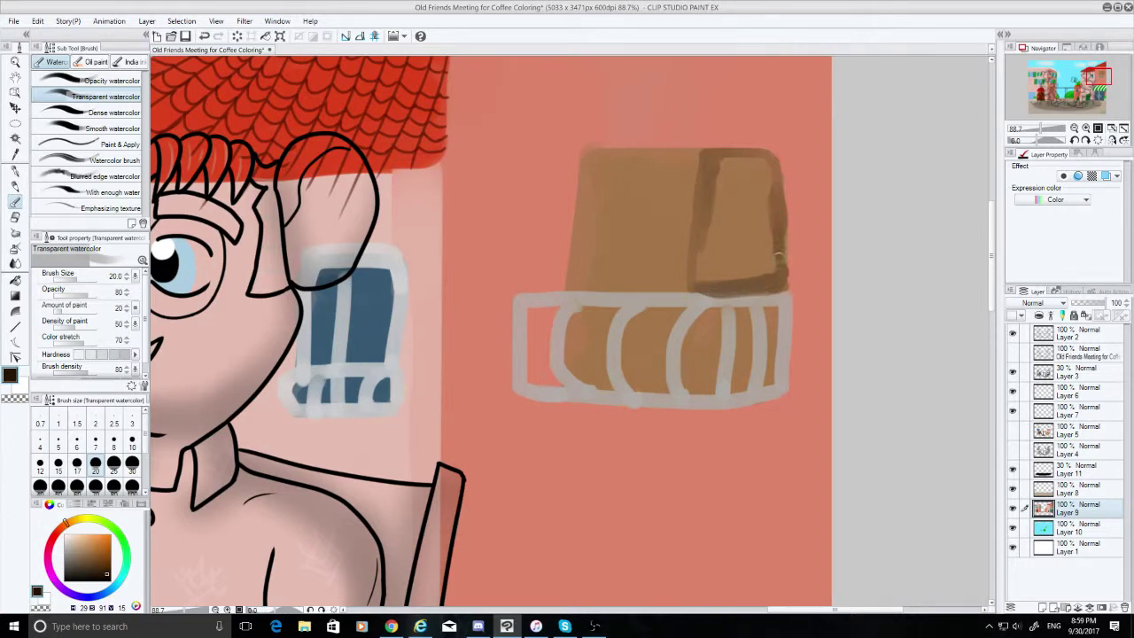
mouse_move(777, 255)
mouse_down()
mouse_move(783, 283)
mouse_move(784, 271)
mouse_move(758, 283)
mouse_up()
mouse_move(728, 164)
mouse_down()
mouse_move(767, 166)
mouse_move(758, 161)
mouse_move(770, 179)
mouse_move(766, 270)
mouse_move(714, 270)
mouse_move(711, 280)
mouse_move(725, 282)
mouse_move(699, 273)
mouse_move(713, 177)
mouse_move(750, 188)
mouse_move(760, 227)
mouse_move(758, 261)
mouse_move(731, 266)
mouse_move(717, 257)
mouse_move(726, 213)
mouse_move(733, 261)
mouse_up()
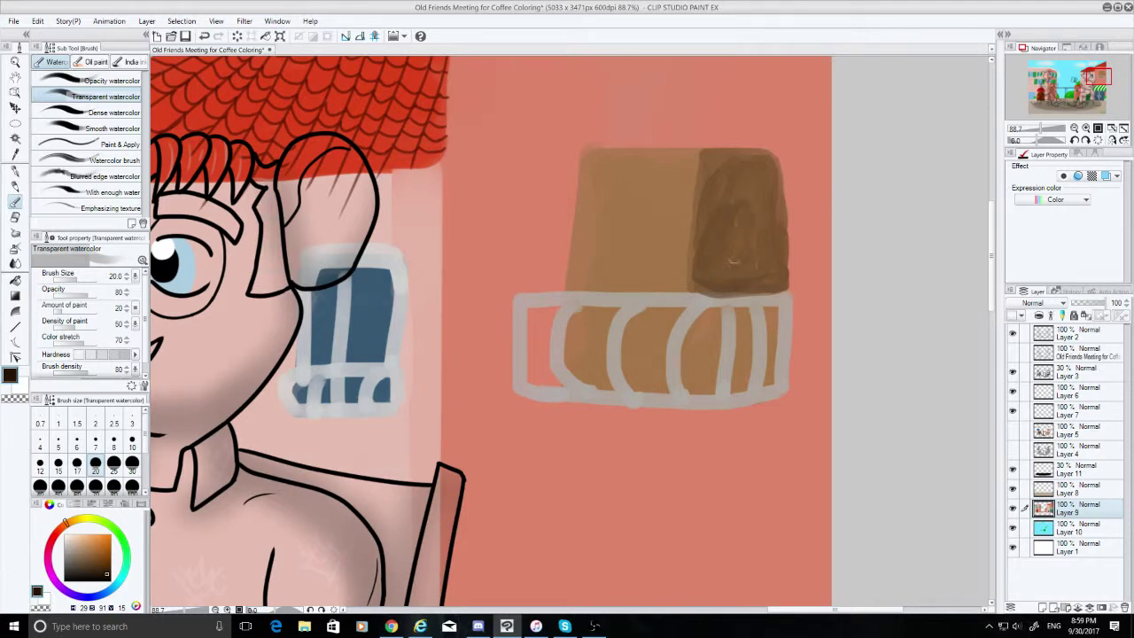
mouse_move(744, 207)
mouse_down()
mouse_move(722, 186)
mouse_move(713, 204)
mouse_move(761, 231)
mouse_up()
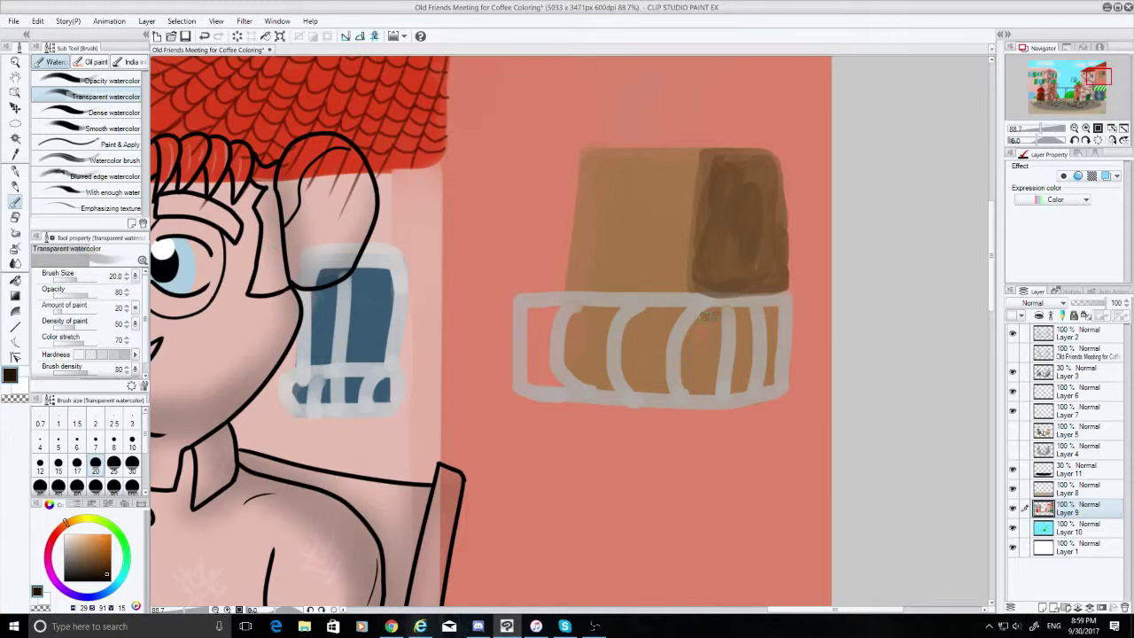
Shade the door's right half between the balcony railing bars in the same brown and touch up the shading above the railing
mouse_move(708, 315)
mouse_down()
mouse_move(707, 350)
mouse_move(718, 319)
mouse_move(700, 363)
mouse_move(691, 335)
mouse_move(686, 390)
mouse_move(691, 327)
mouse_move(709, 319)
mouse_move(715, 382)
mouse_move(700, 390)
mouse_move(713, 381)
mouse_move(700, 338)
mouse_up()
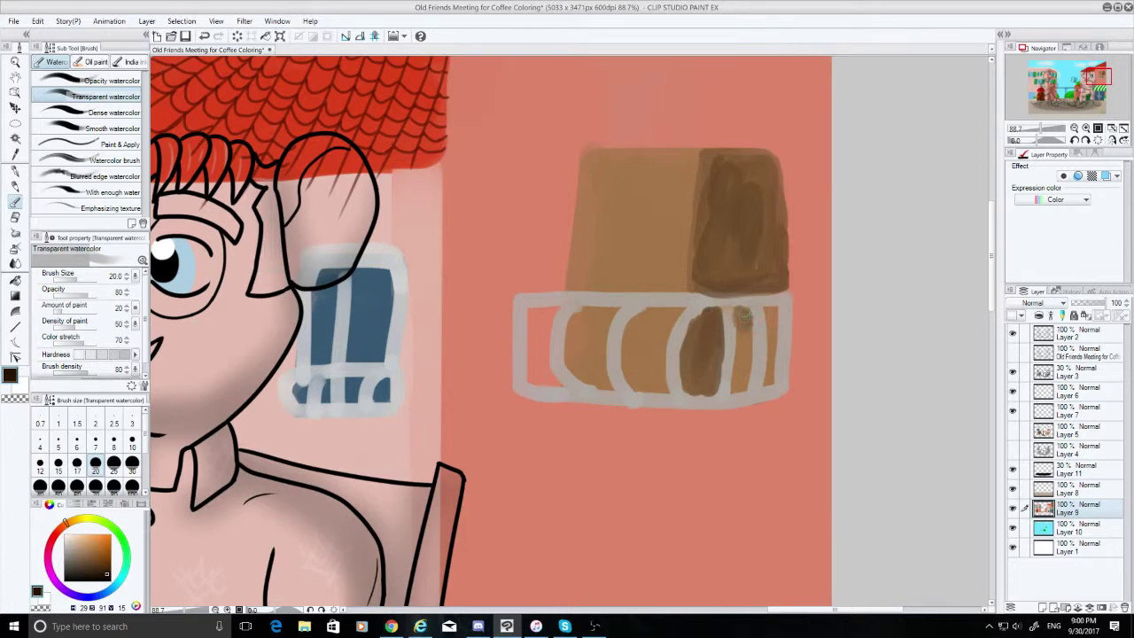
mouse_move(747, 315)
mouse_down()
mouse_move(746, 385)
mouse_move(735, 388)
mouse_move(740, 317)
mouse_move(747, 353)
mouse_up()
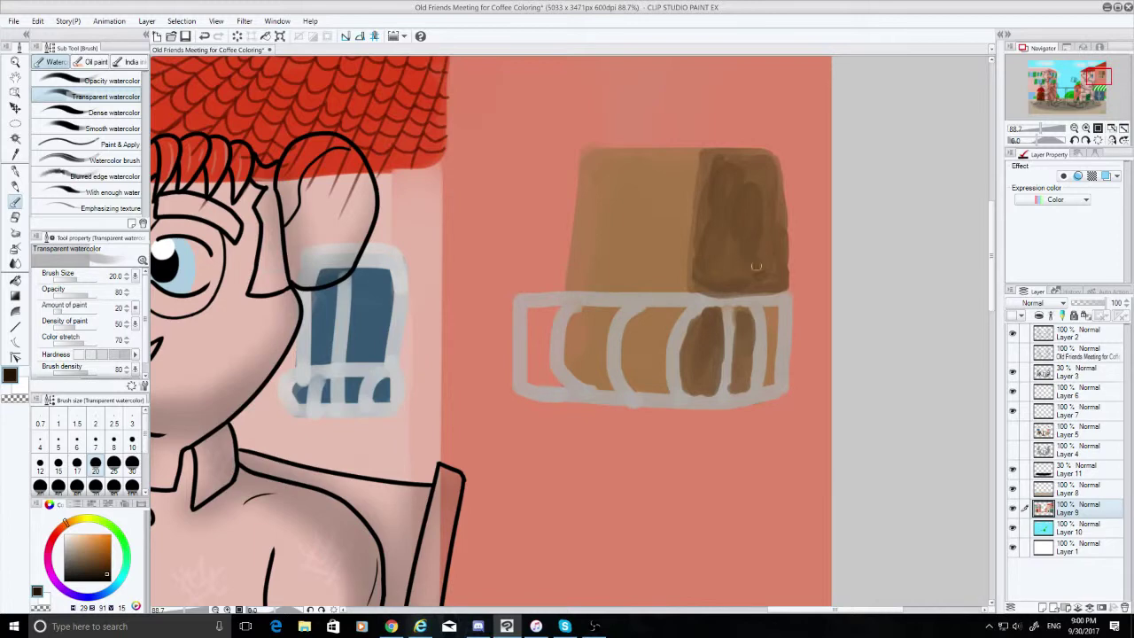
mouse_move(758, 266)
mouse_down()
mouse_move(772, 276)
mouse_move(764, 215)
mouse_up()
mouse_move(772, 325)
mouse_down()
mouse_move(770, 389)
mouse_move(770, 325)
mouse_move(769, 373)
mouse_up()
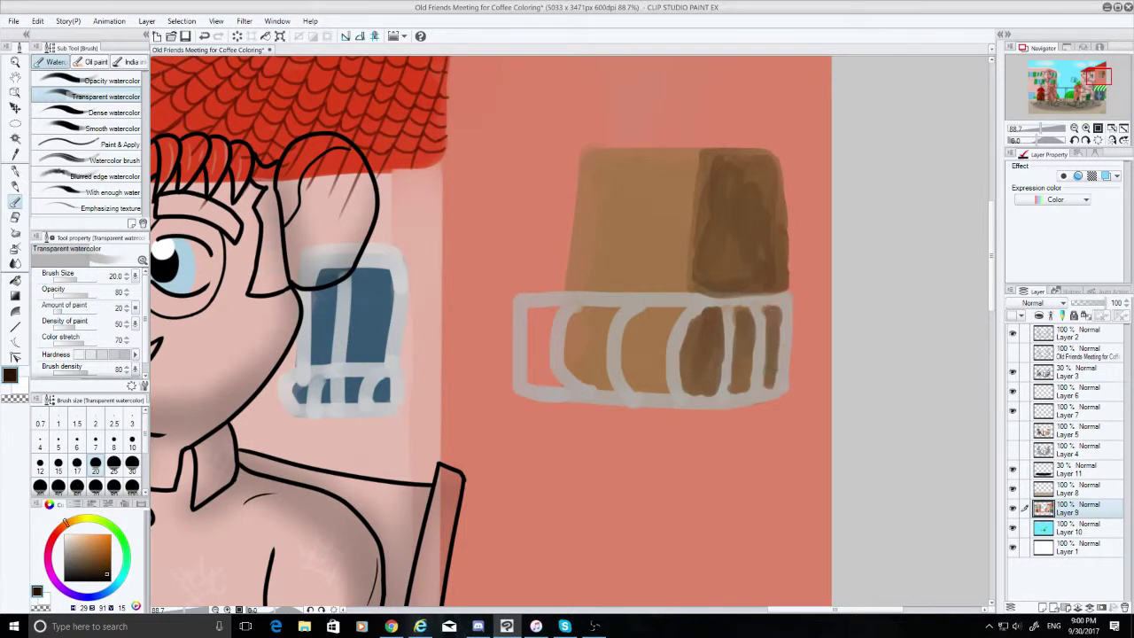
Sample the railing's grey and repaint the top rail and bars over the dark door shading with Transparent watercolor, undoing misplaced strokes
click(15, 153)
click(449, 292)
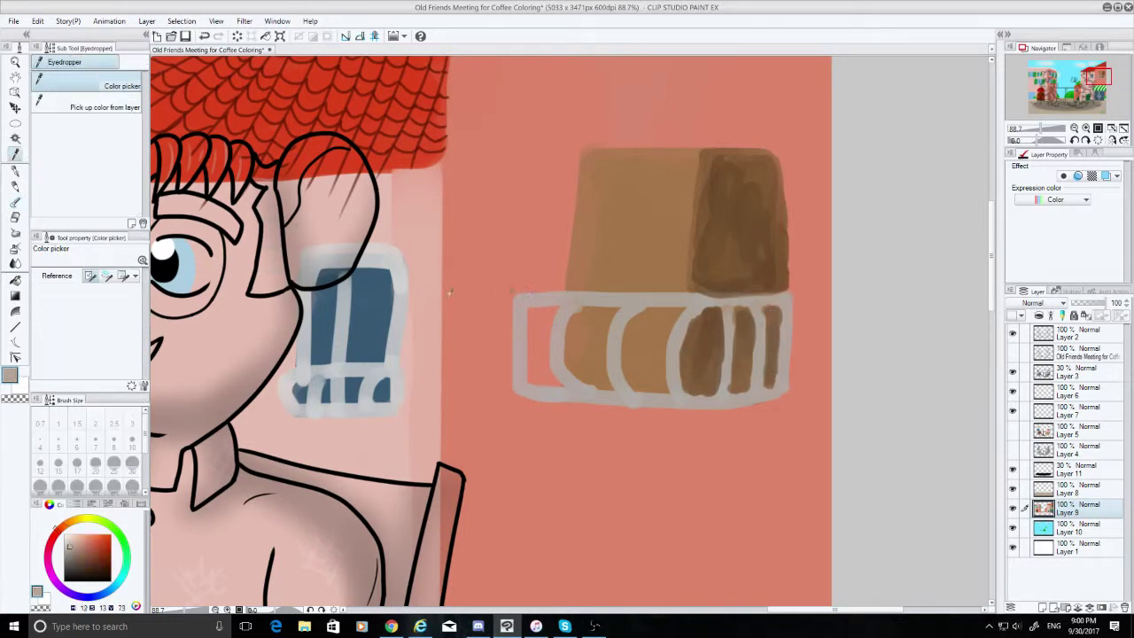
key(p)
drag(703, 298, 733, 296)
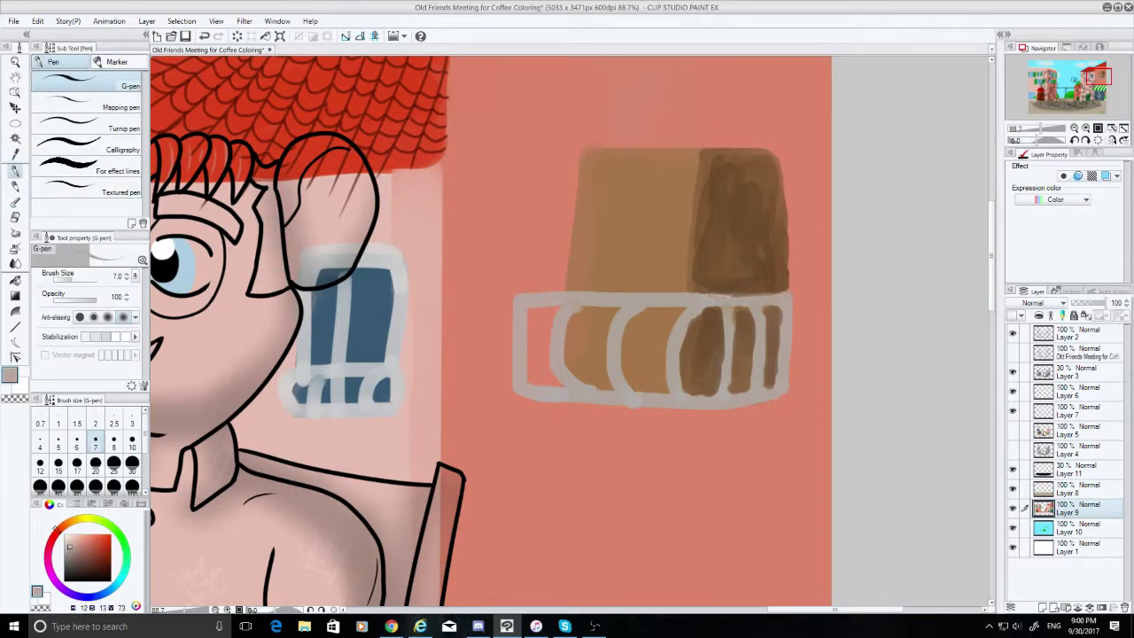
key(ctrl+z)
click(15, 203)
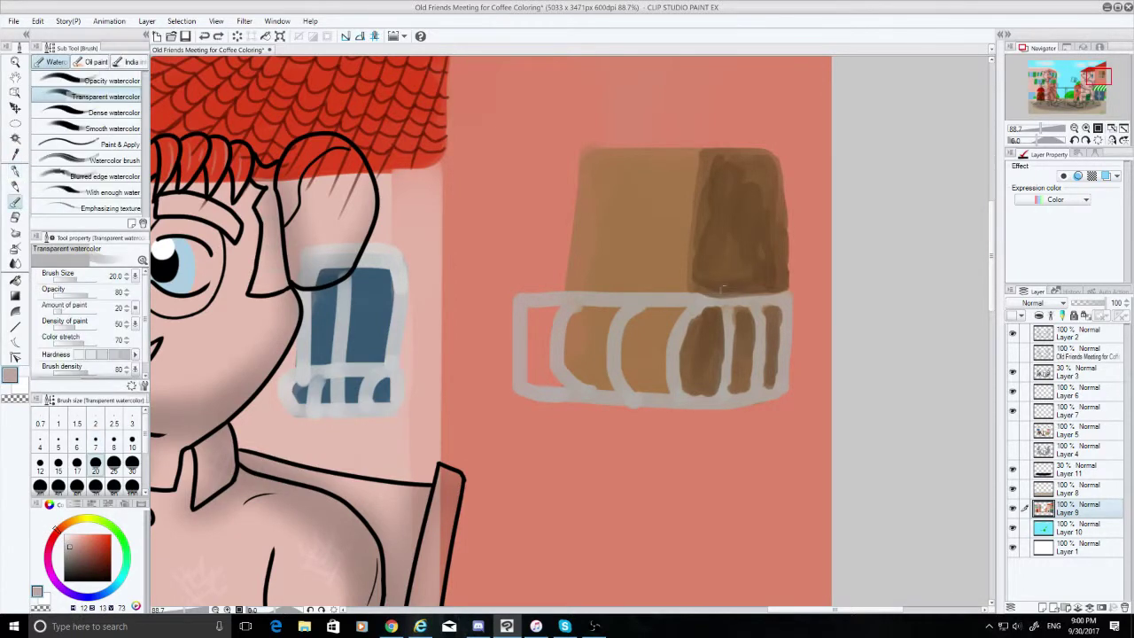
mouse_move(743, 300)
mouse_down()
mouse_move(695, 297)
mouse_move(781, 295)
mouse_move(758, 309)
mouse_move(760, 375)
mouse_move(737, 364)
mouse_move(728, 310)
mouse_move(724, 360)
mouse_up()
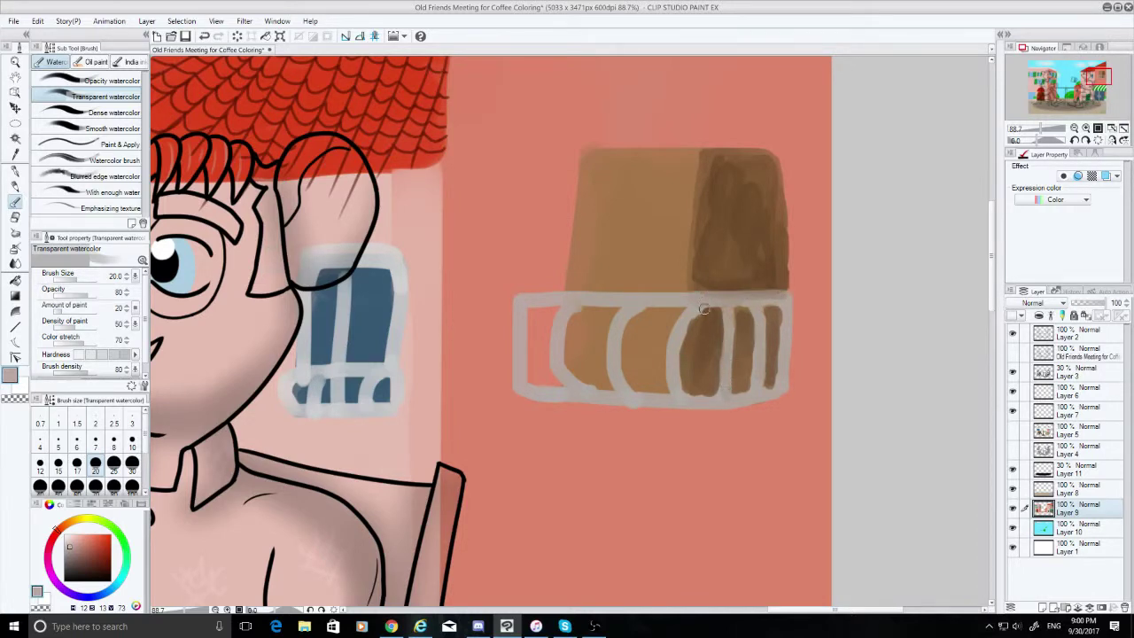
mouse_move(705, 306)
mouse_down()
mouse_move(682, 399)
mouse_move(674, 372)
mouse_move(689, 340)
mouse_move(679, 350)
mouse_move(709, 305)
mouse_move(685, 338)
mouse_up()
key(ctrl+z)
key(ctrl+z)
click(15, 248)
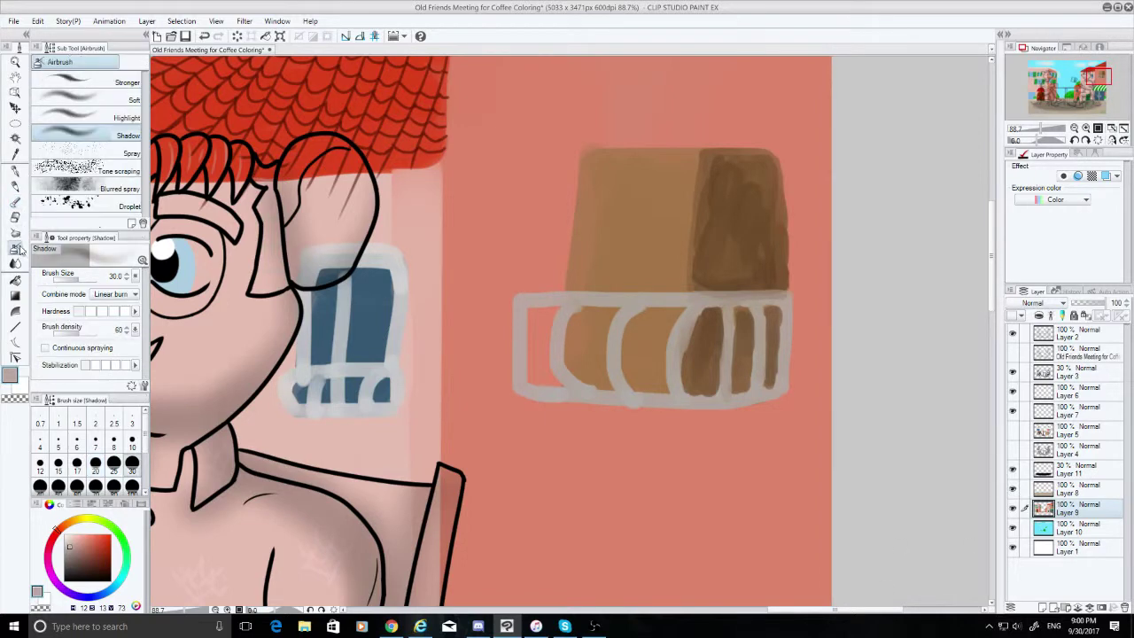
drag(768, 210, 742, 232)
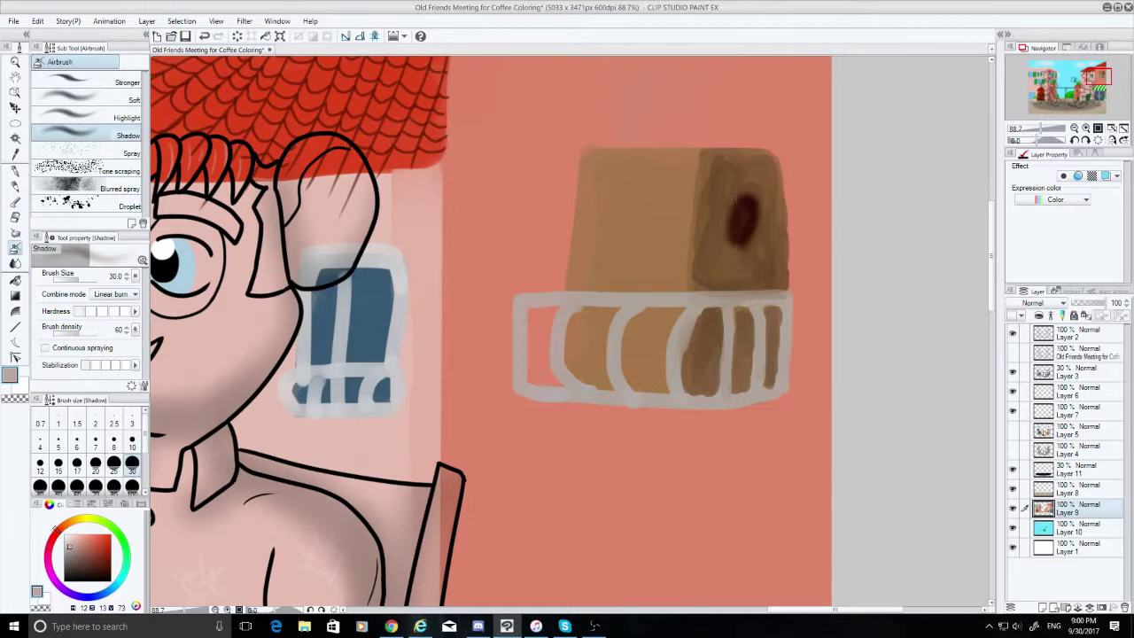
key(ctrl+z)
Try to smooth the streaks in the door's dark half with the Blend tool
click(18, 263)
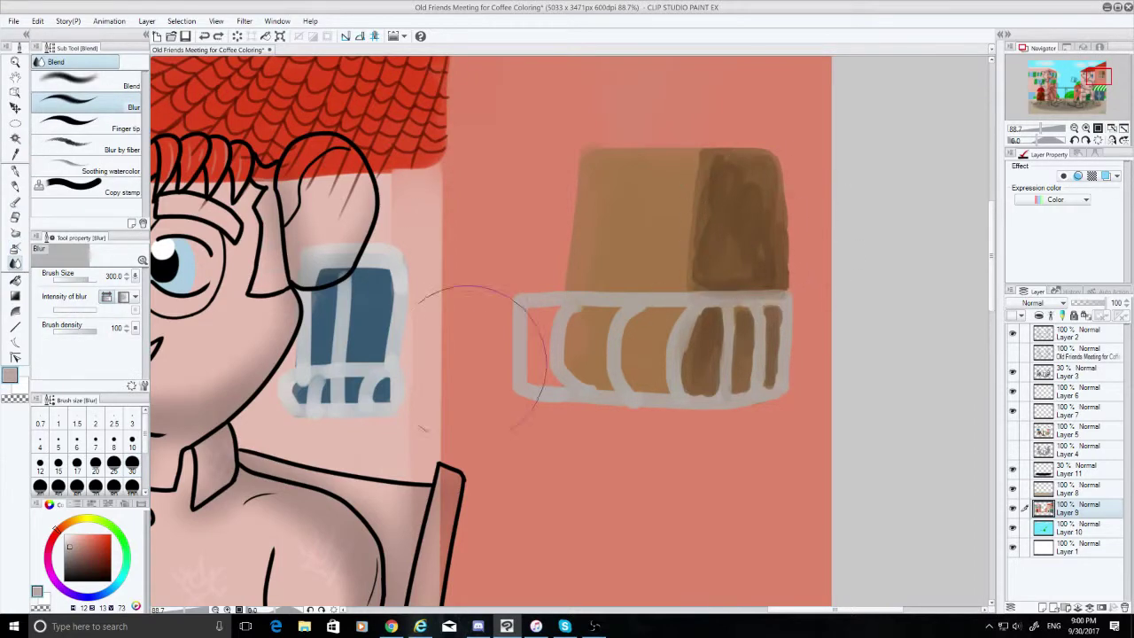
click(89, 82)
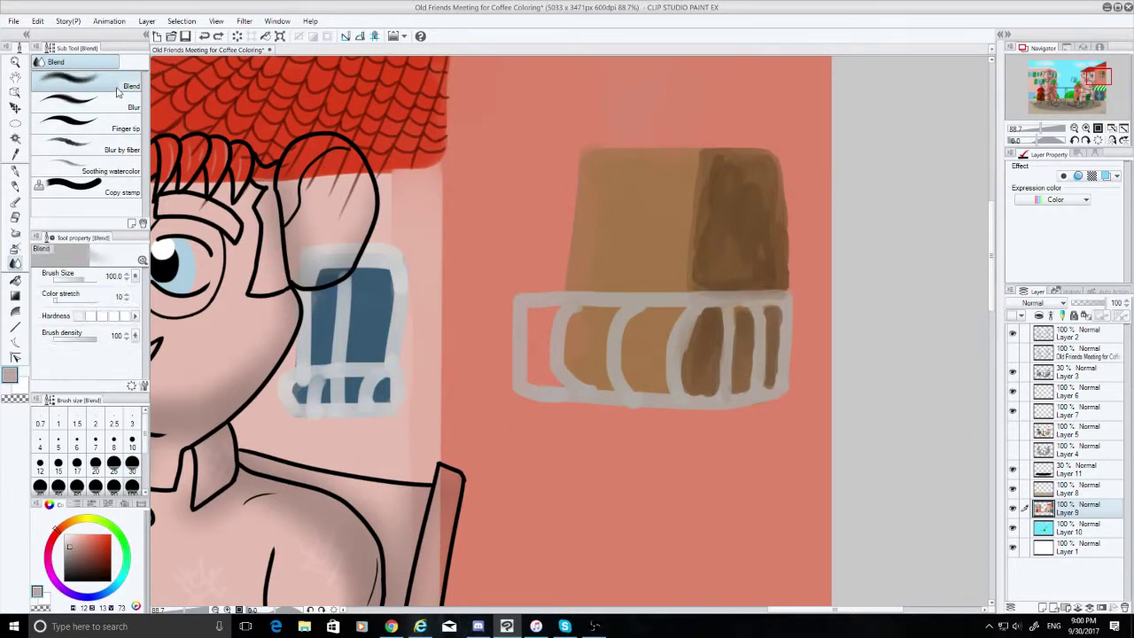
mouse_move(732, 229)
mouse_down()
mouse_move(723, 178)
mouse_move(739, 241)
mouse_move(726, 260)
mouse_move(688, 263)
mouse_move(698, 184)
mouse_move(702, 231)
mouse_move(747, 203)
mouse_move(756, 250)
mouse_move(726, 249)
mouse_move(726, 198)
mouse_move(741, 175)
mouse_move(751, 213)
mouse_move(740, 260)
mouse_move(734, 228)
mouse_move(724, 233)
mouse_move(734, 222)
mouse_move(752, 262)
mouse_move(775, 206)
mouse_move(709, 198)
mouse_up()
Sample the brown from the door's dark half and even out its streaks above the railing with Dense watercolor at size 20
click(16, 202)
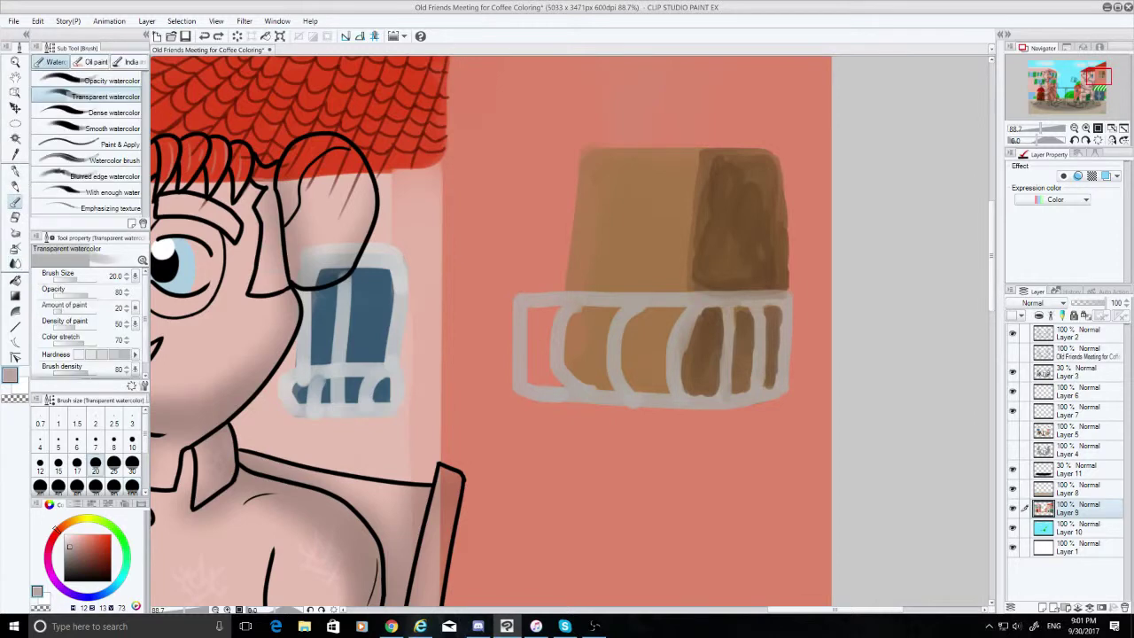
key(i)
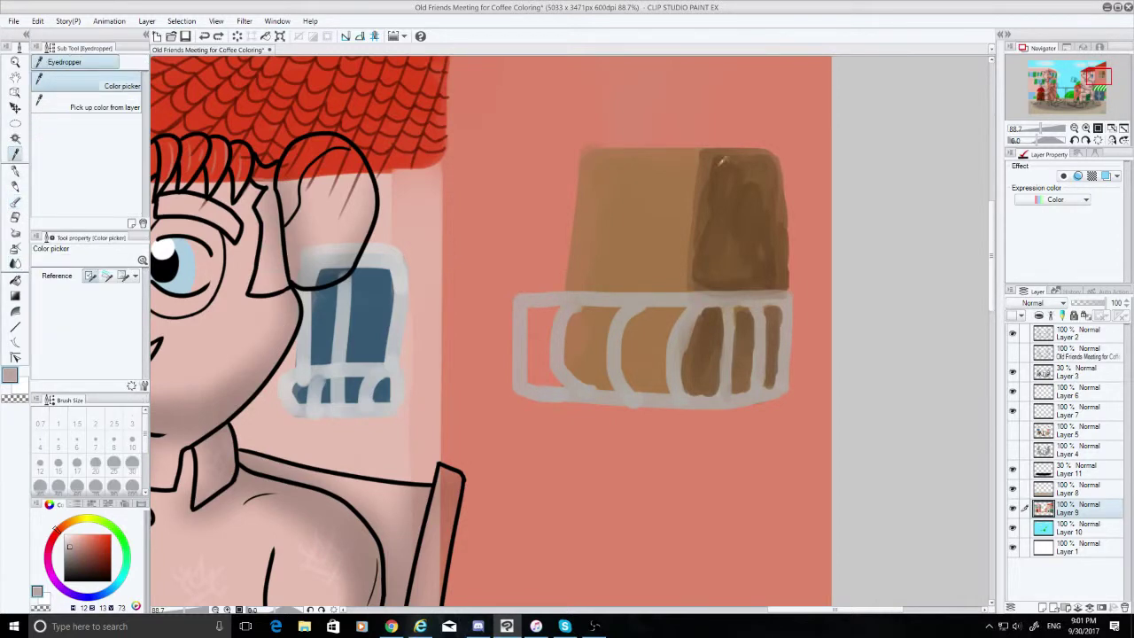
click(742, 179)
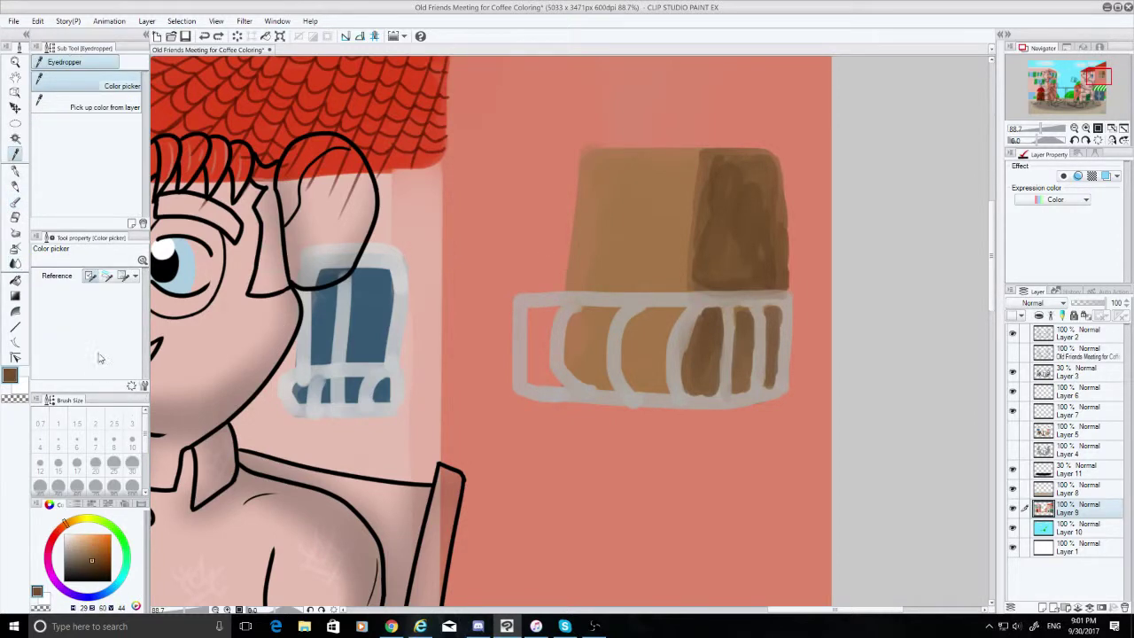
click(15, 202)
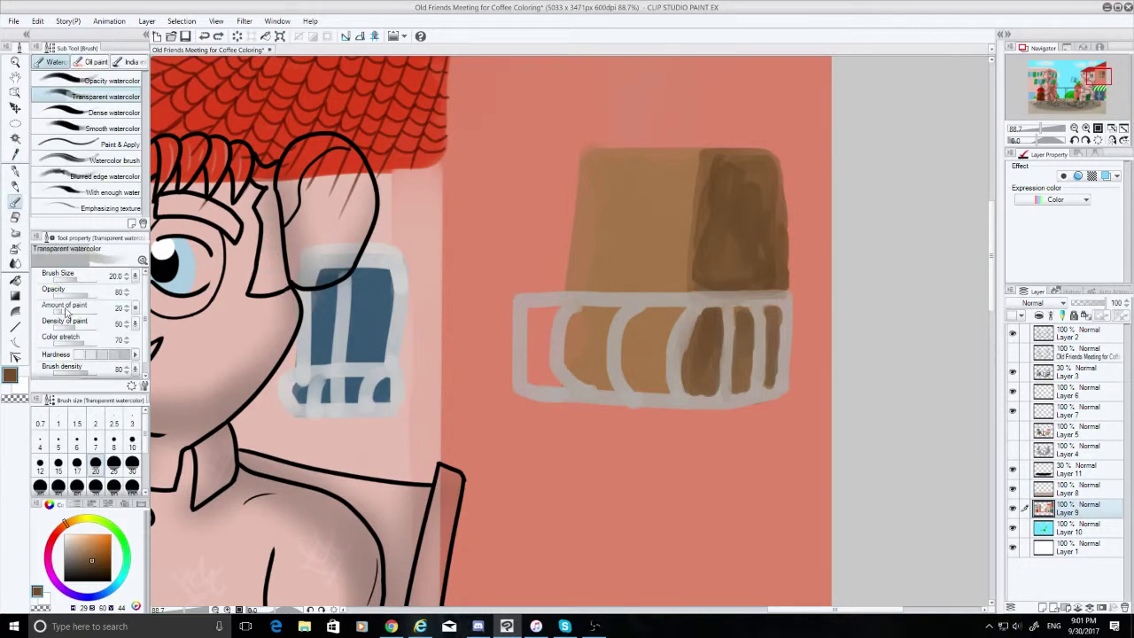
click(112, 113)
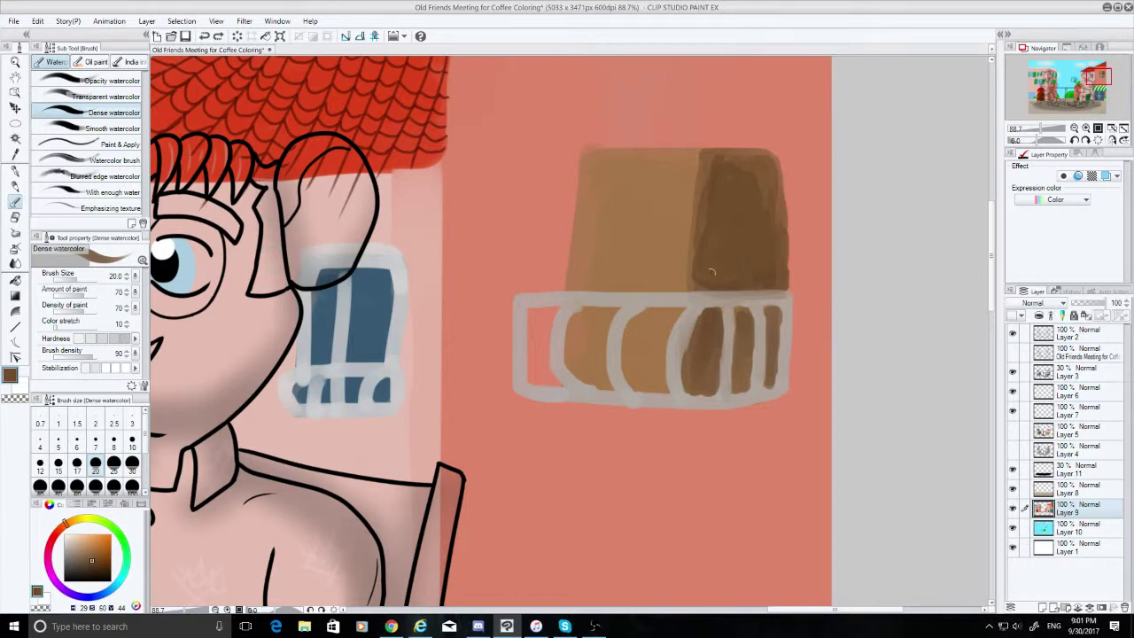
mouse_move(699, 224)
mouse_down()
mouse_move(710, 160)
mouse_move(758, 154)
mouse_move(777, 195)
mouse_move(773, 253)
mouse_up()
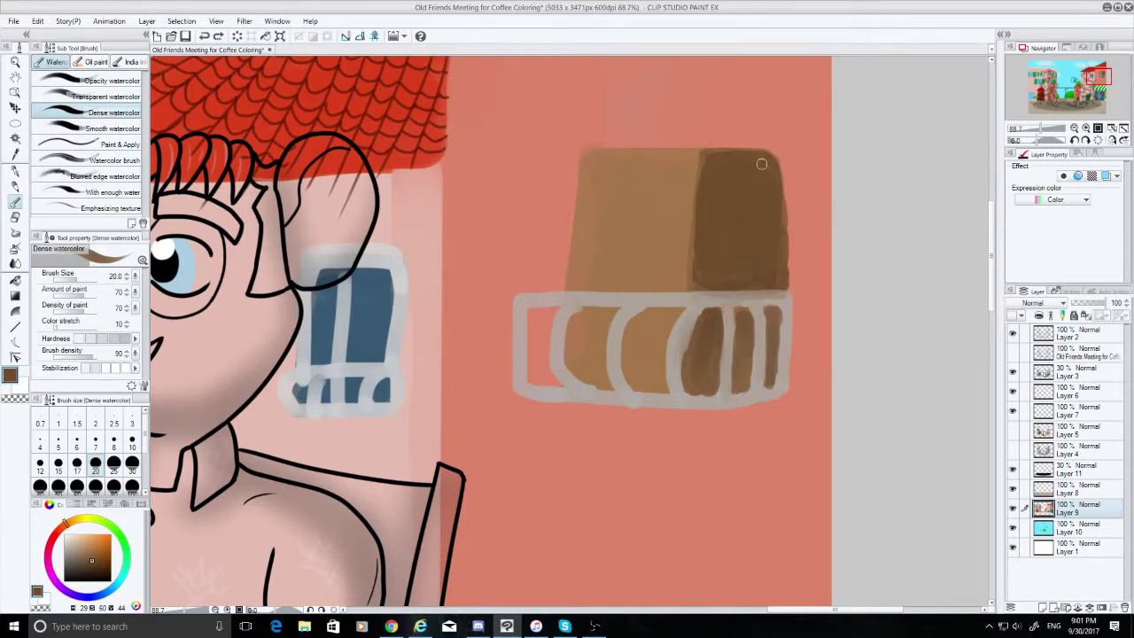
Even out the dark brown at the base of the door's right half and between the balcony railing bars with Dense watercolor
drag(699, 276, 698, 288)
mouse_move(705, 358)
mouse_down()
mouse_move(711, 383)
mouse_move(696, 387)
mouse_up()
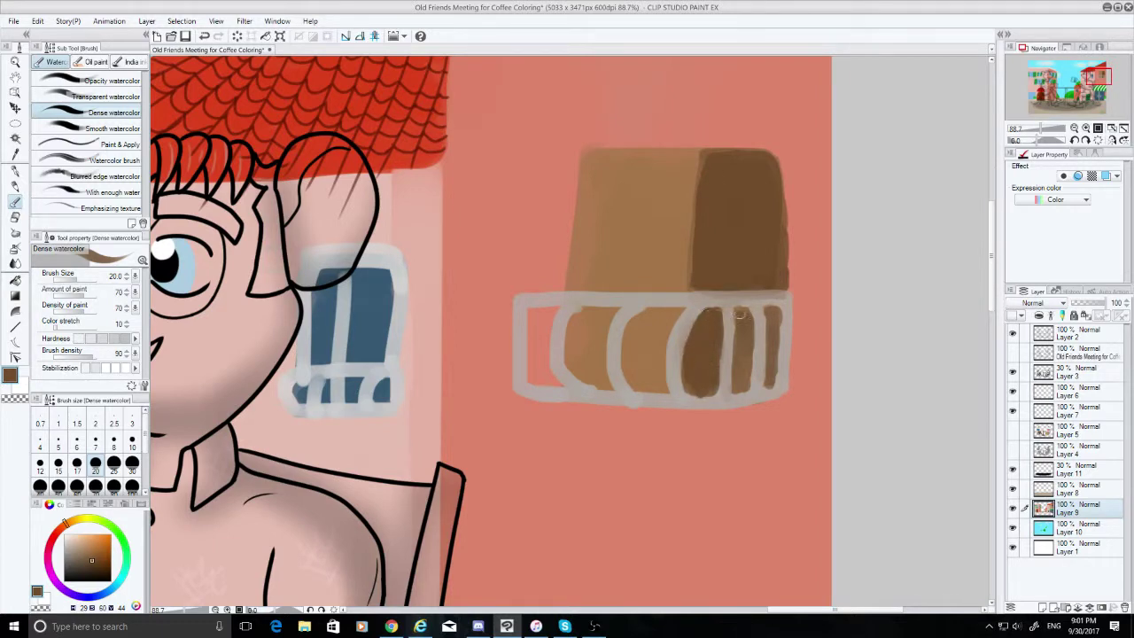
mouse_move(739, 313)
mouse_down()
mouse_move(739, 381)
mouse_move(742, 322)
mouse_up()
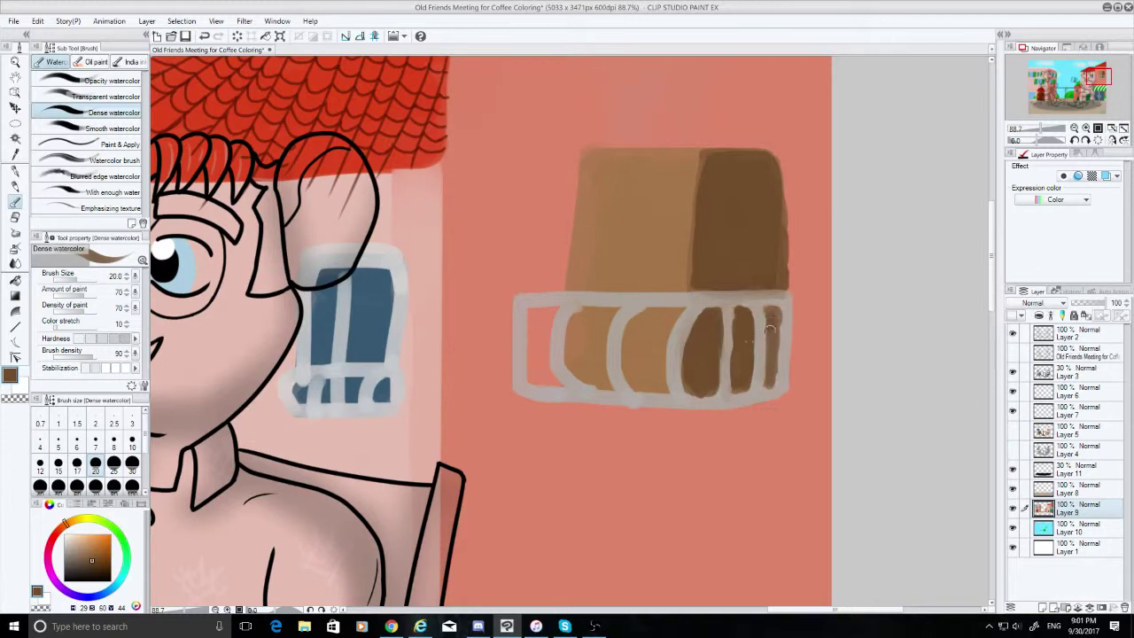
mouse_move(770, 328)
mouse_down()
mouse_move(770, 359)
mouse_move(771, 344)
mouse_up()
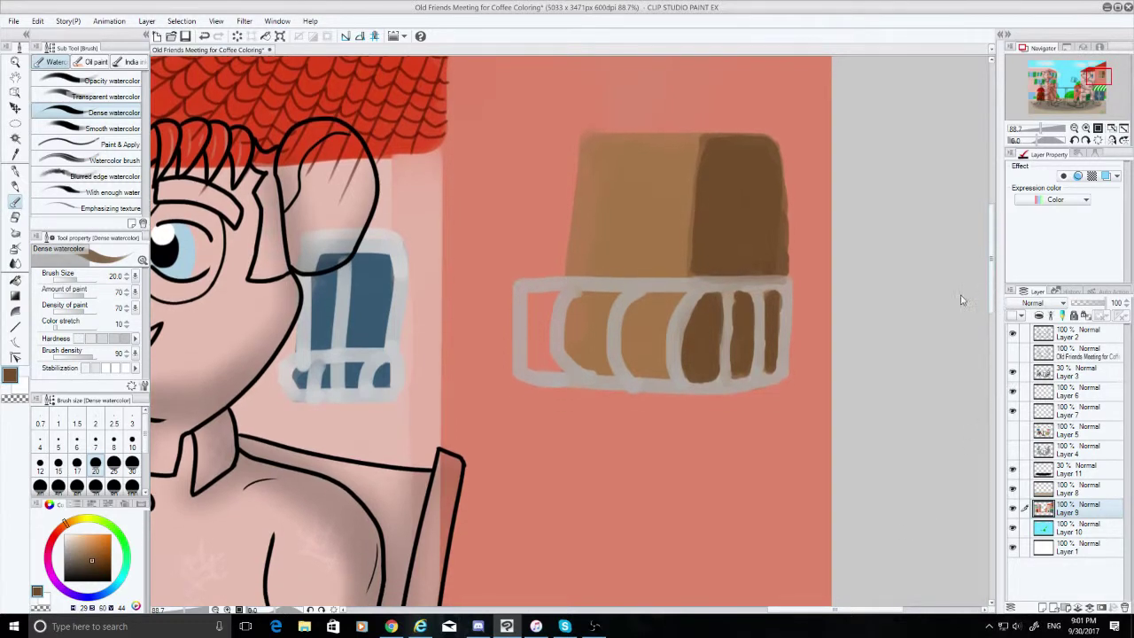
Sample the bright green of the bush from Layer 10, then make Layer 9 active again and return to the balcony
scroll(959, 286, up, 1)
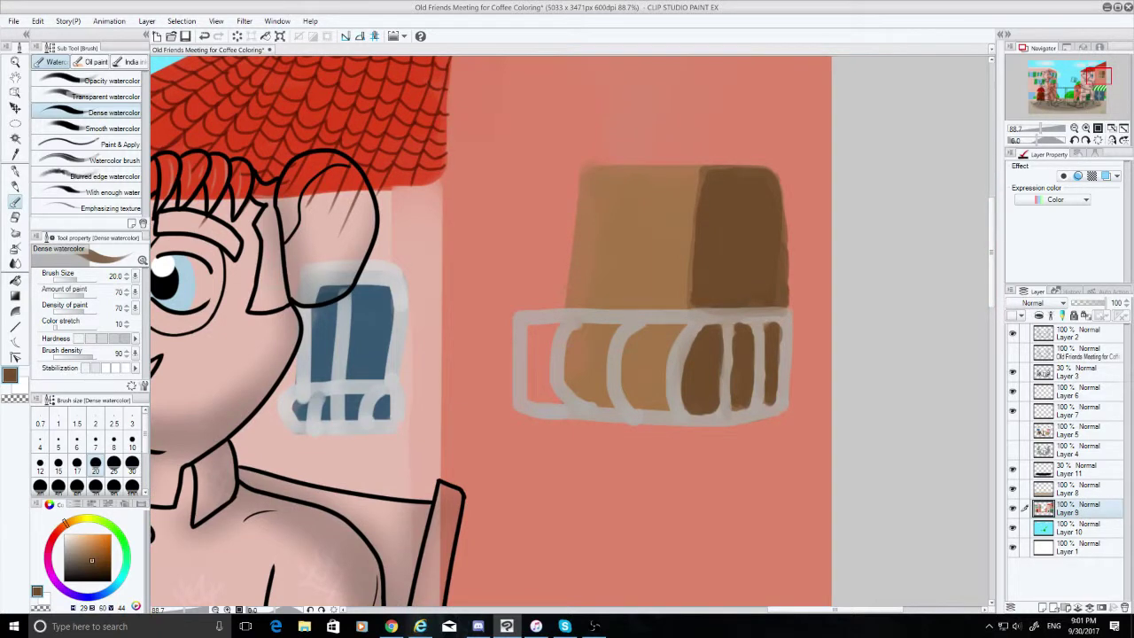
drag(809, 610, 697, 611)
scroll(993, 286, down, 5)
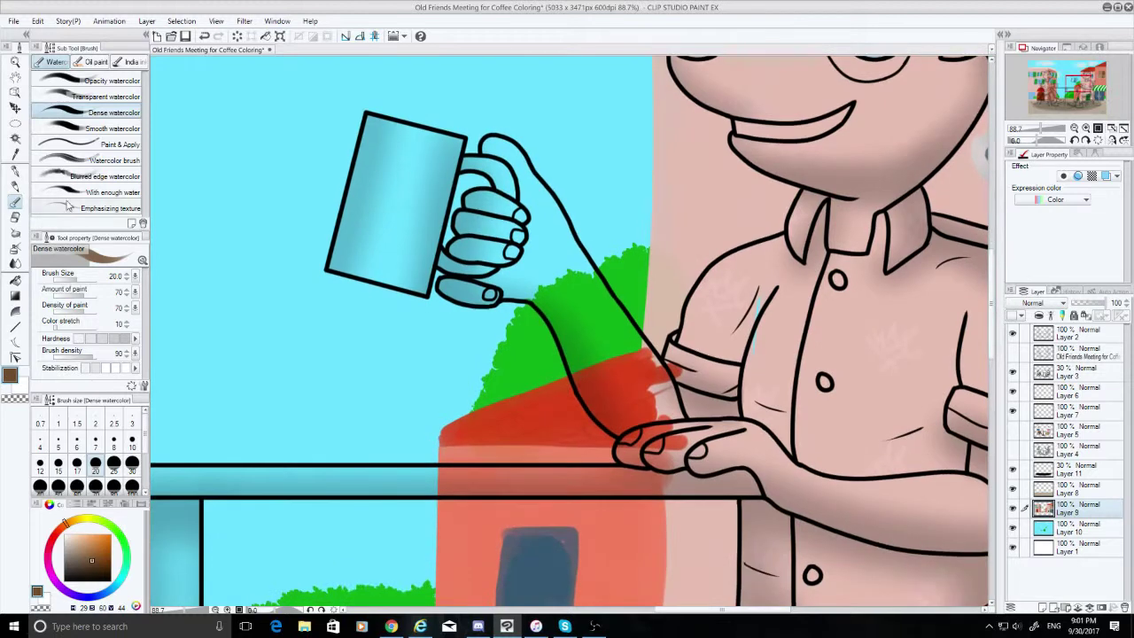
key(i)
click(550, 342)
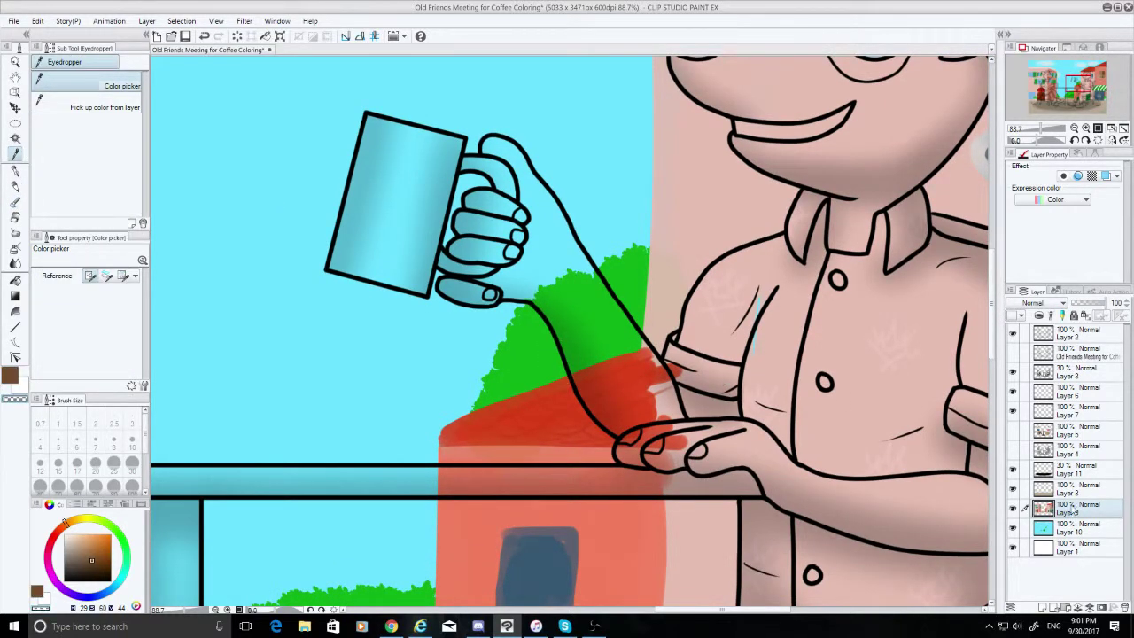
click(1058, 529)
click(622, 353)
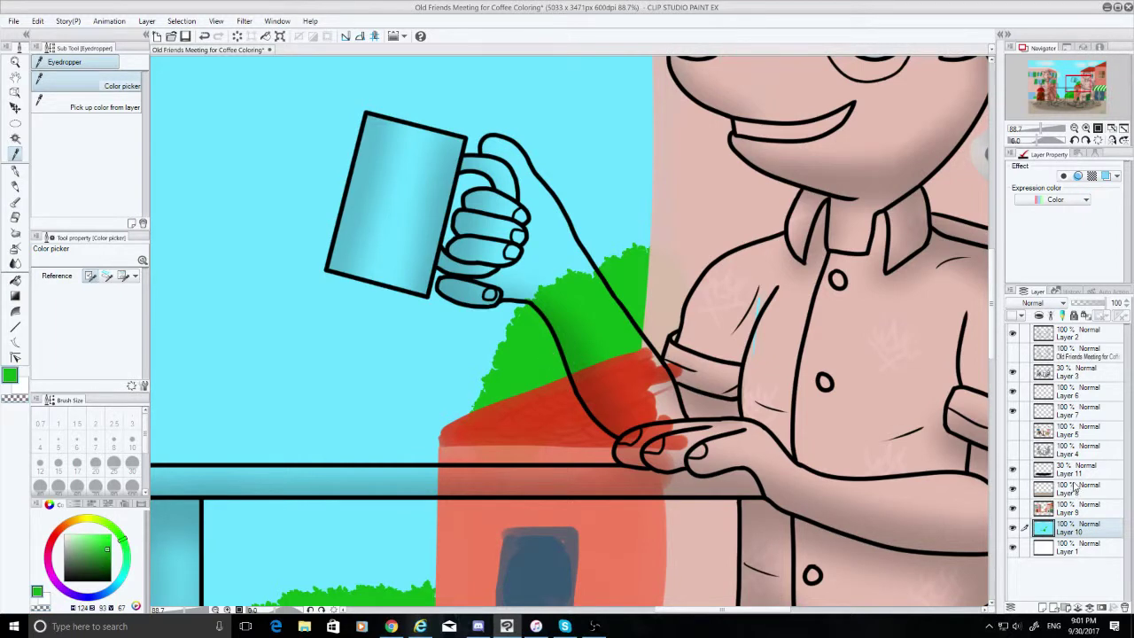
click(1078, 511)
drag(695, 611, 824, 611)
drag(992, 337, 993, 283)
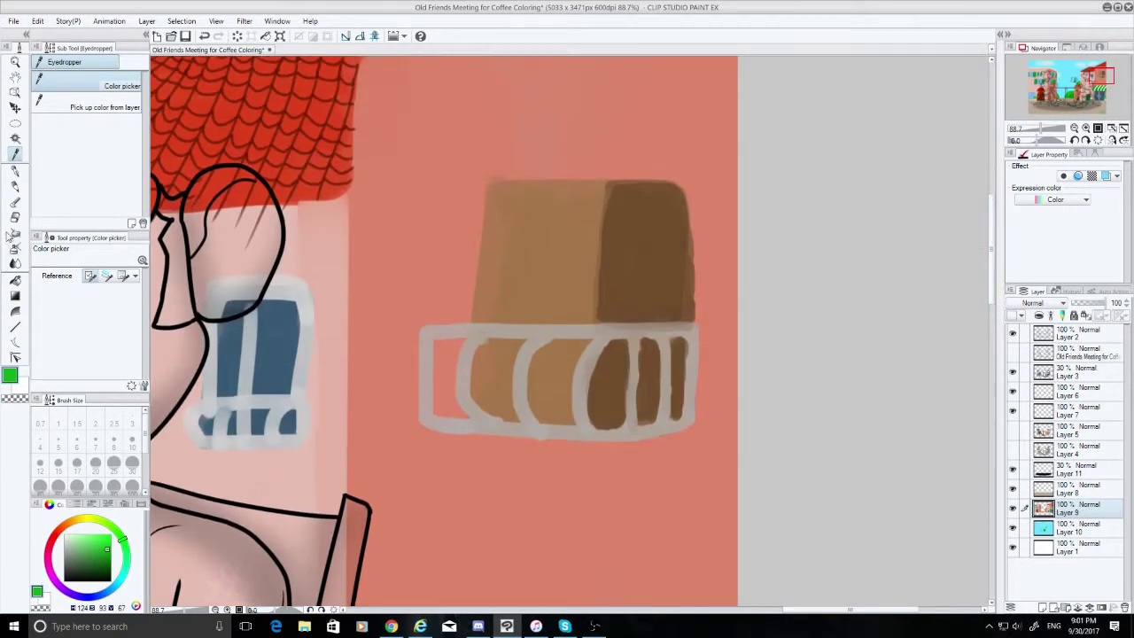
Try three round green foliage clumps along the balcony's top rail with the Darker bleed brush at size 100, then undo them
click(15, 202)
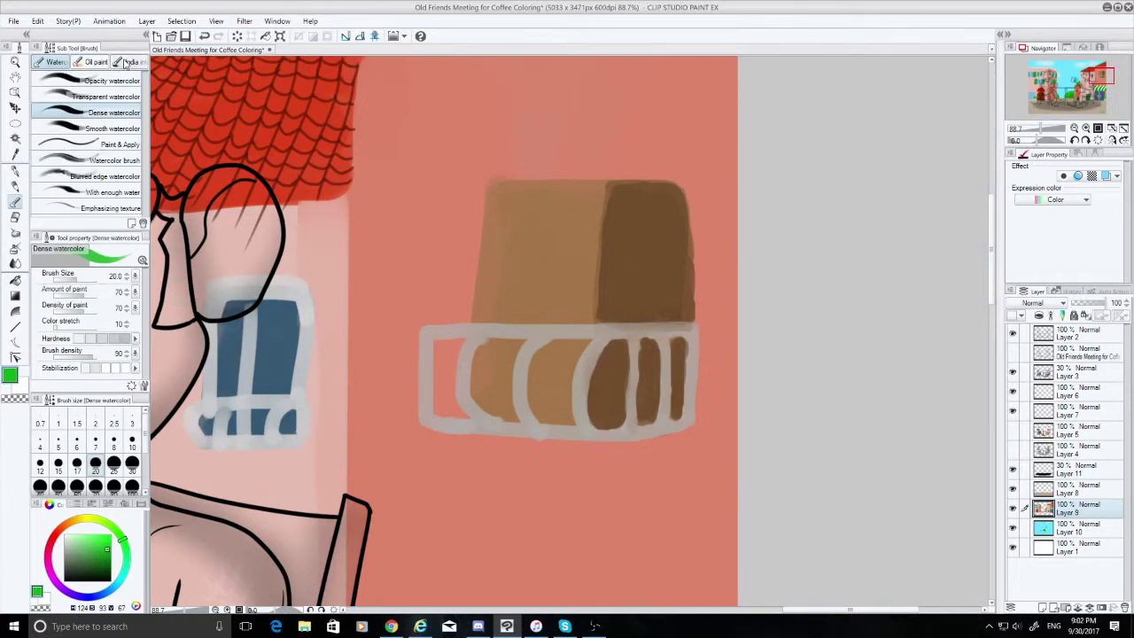
click(129, 61)
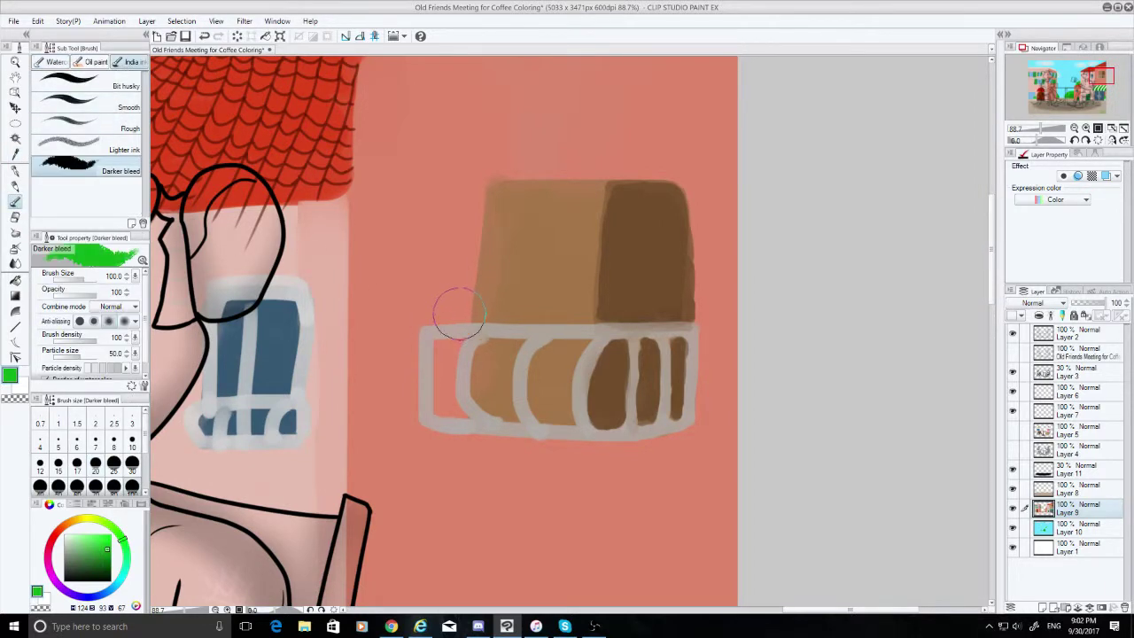
drag(458, 310, 454, 303)
key(ctrl+z)
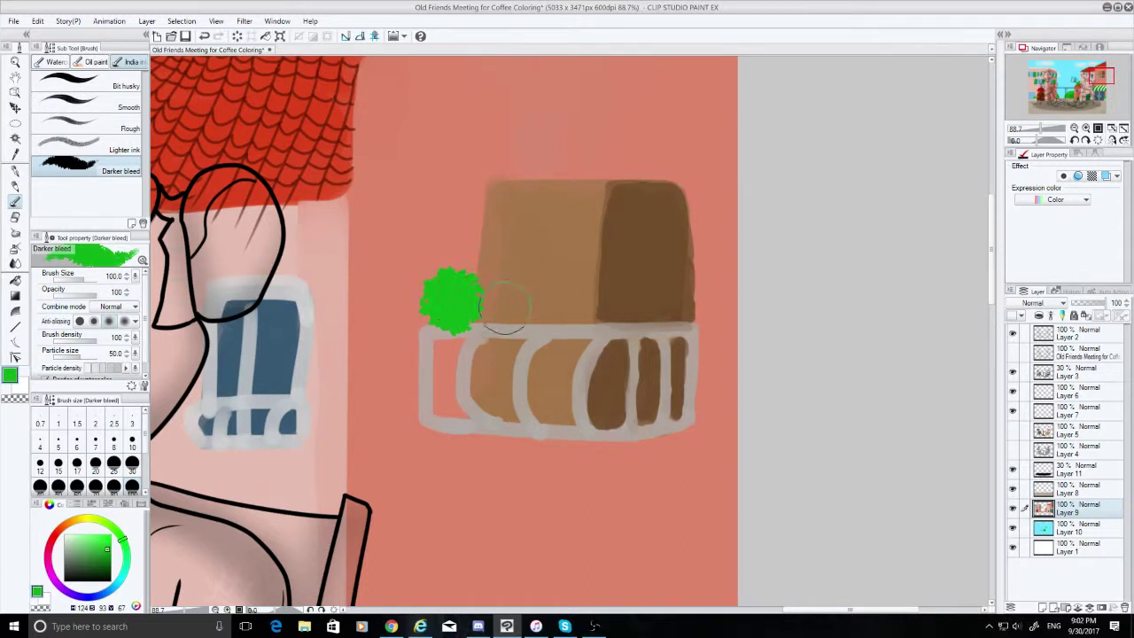
drag(528, 299, 537, 305)
drag(620, 306, 633, 316)
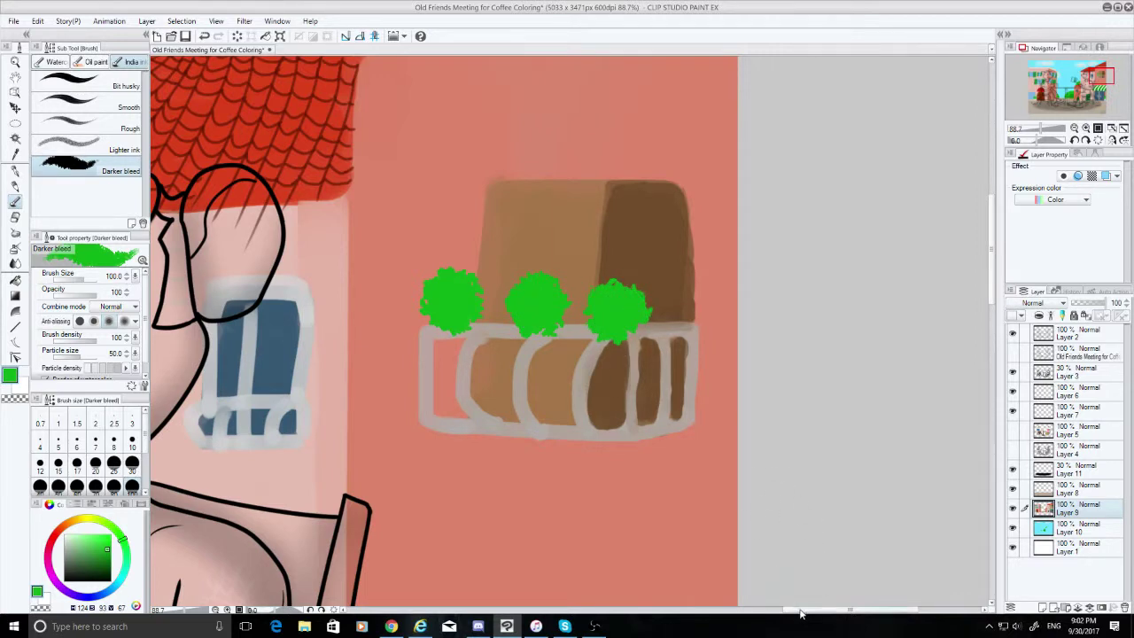
drag(800, 613, 761, 613)
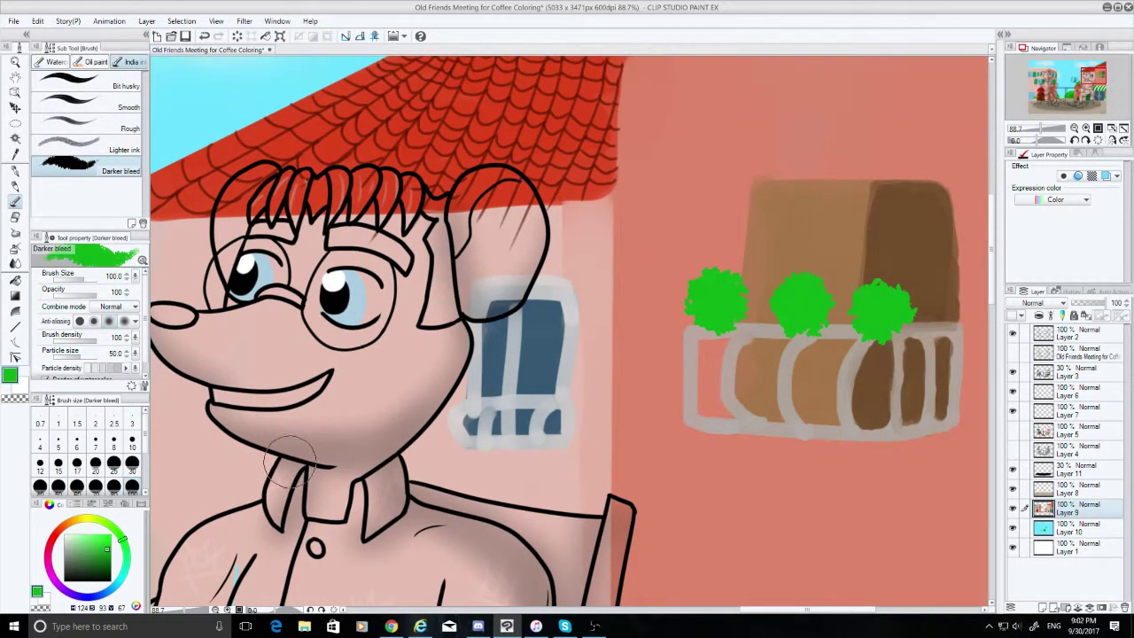
key(ctrl+z)
key(ctrl+z)
key(ctrl+z)
key(ctrl+z)
key(ctrl+z)
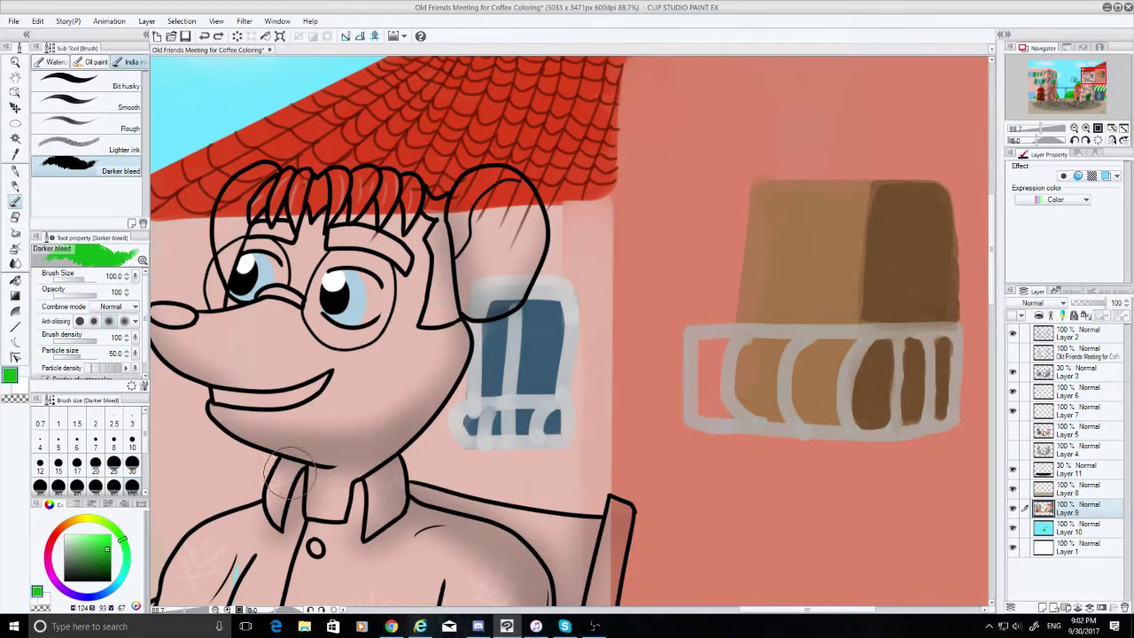
Dab a row of green foliage along the blue window's railing with the Darker bleed brush at size 30
click(132, 462)
click(485, 390)
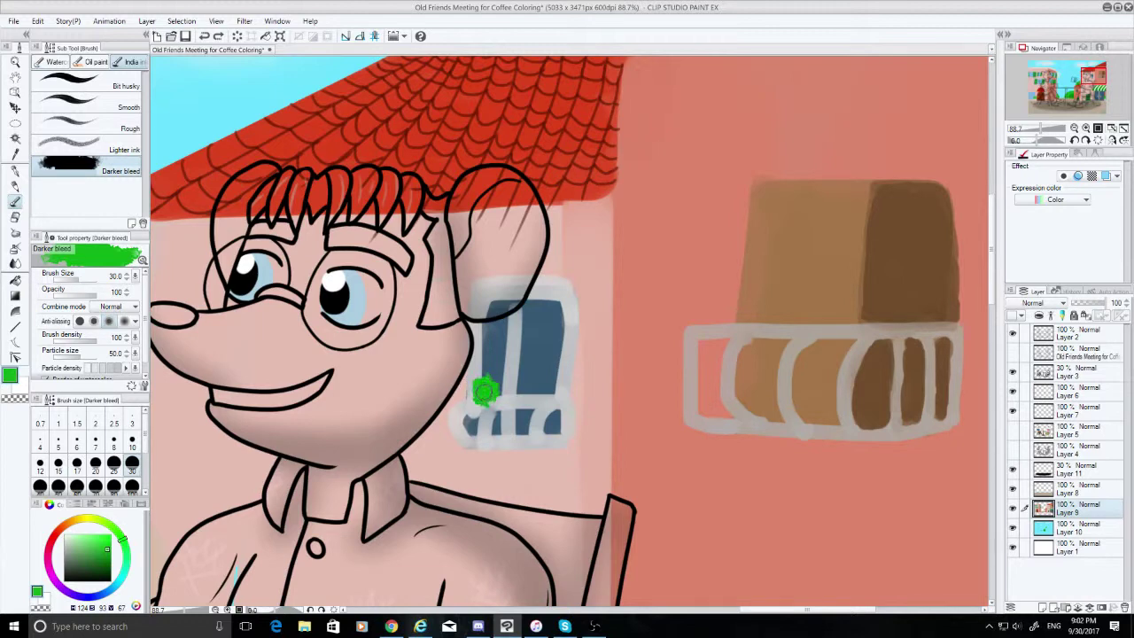
key(ctrl+z)
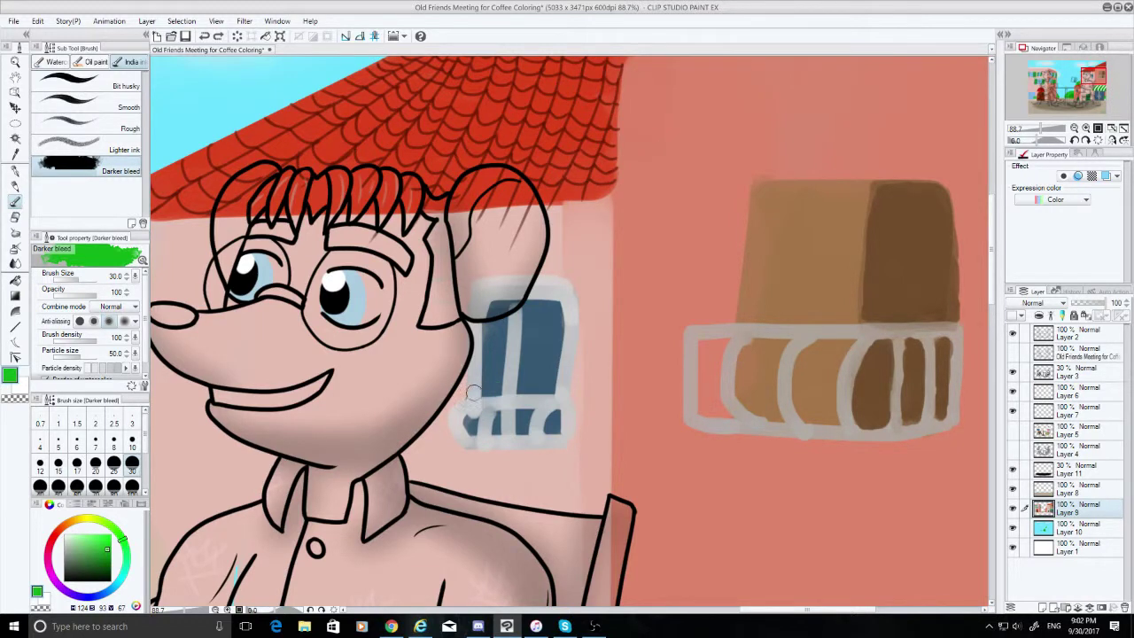
click(483, 391)
click(553, 387)
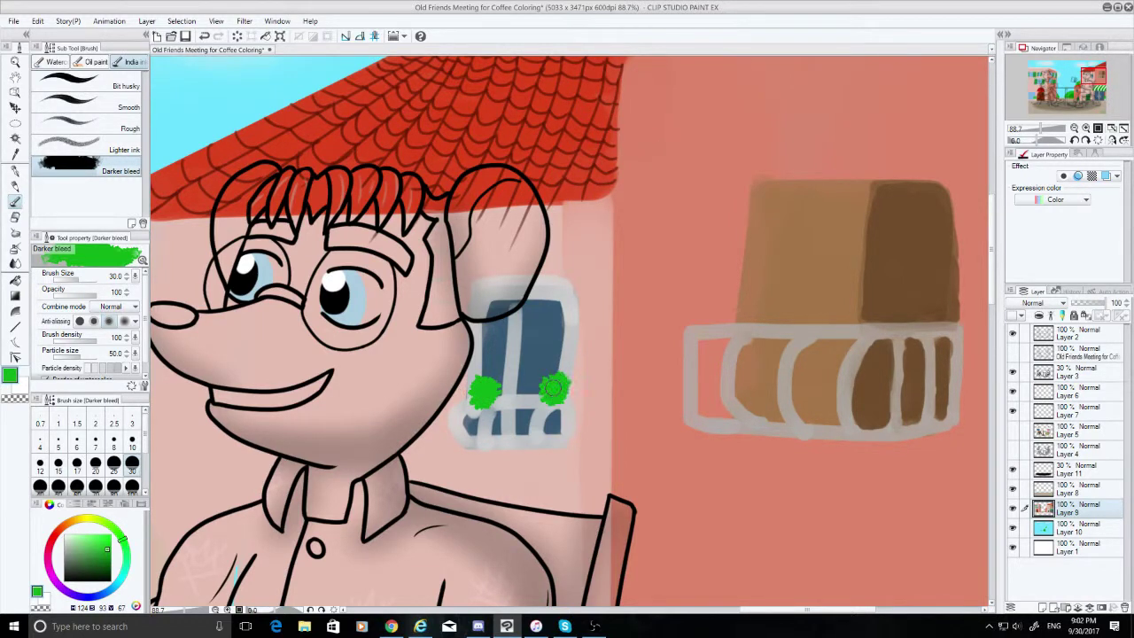
click(528, 387)
click(500, 388)
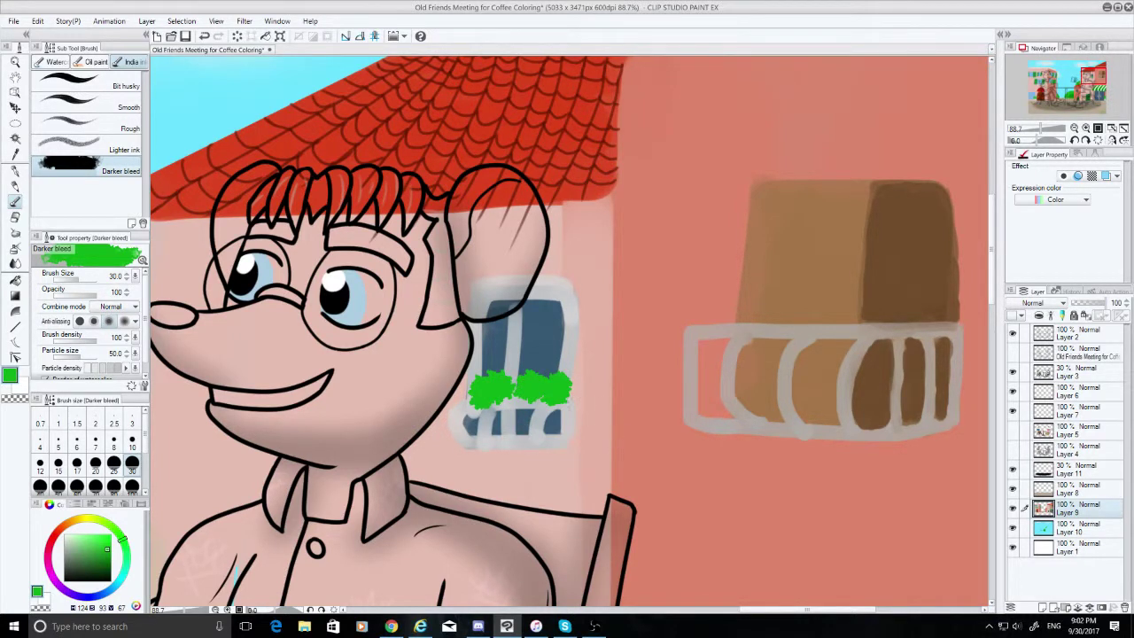
Add green foliage clumps to both upper corners of the blue window, widening the one in the right corner
click(561, 303)
click(486, 299)
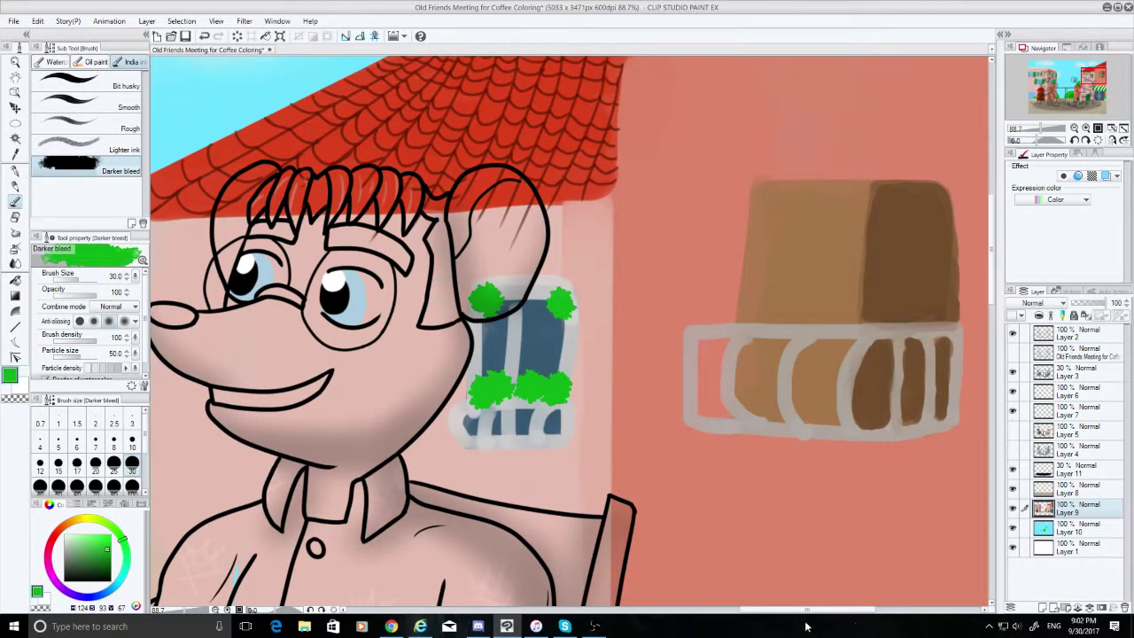
drag(771, 610, 749, 612)
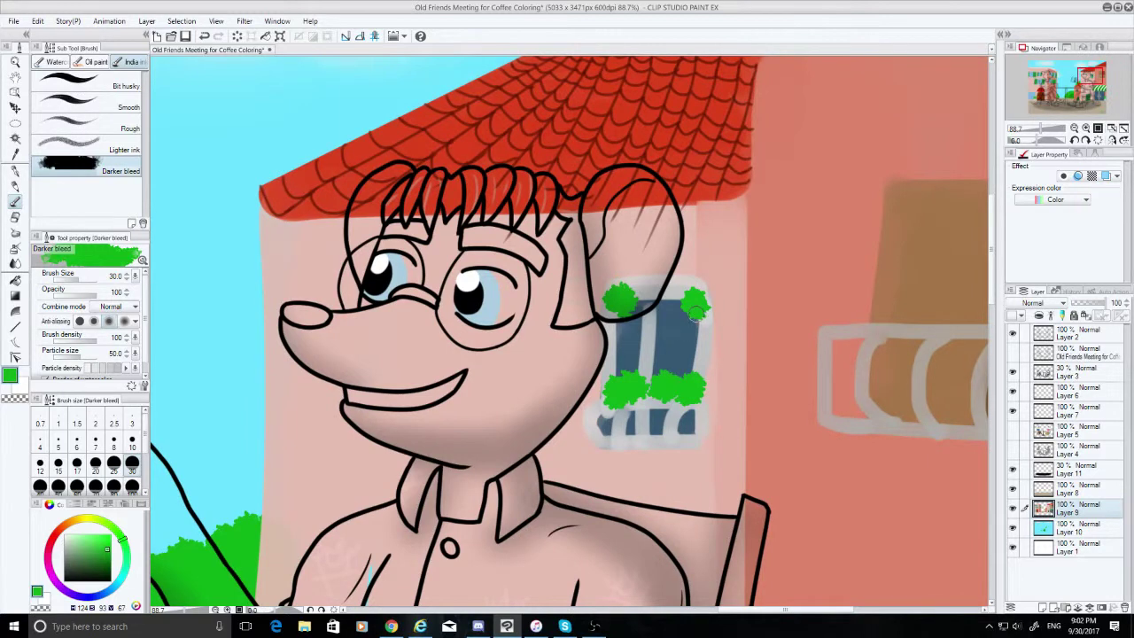
mouse_move(689, 294)
mouse_down()
mouse_move(658, 301)
mouse_move(698, 311)
mouse_up()
key(ctrl+z)
key(ctrl+z)
Try foliage clumps on the balcony's top rail at brush size 30, enlarge one at size 100, and undo them
drag(775, 610, 833, 609)
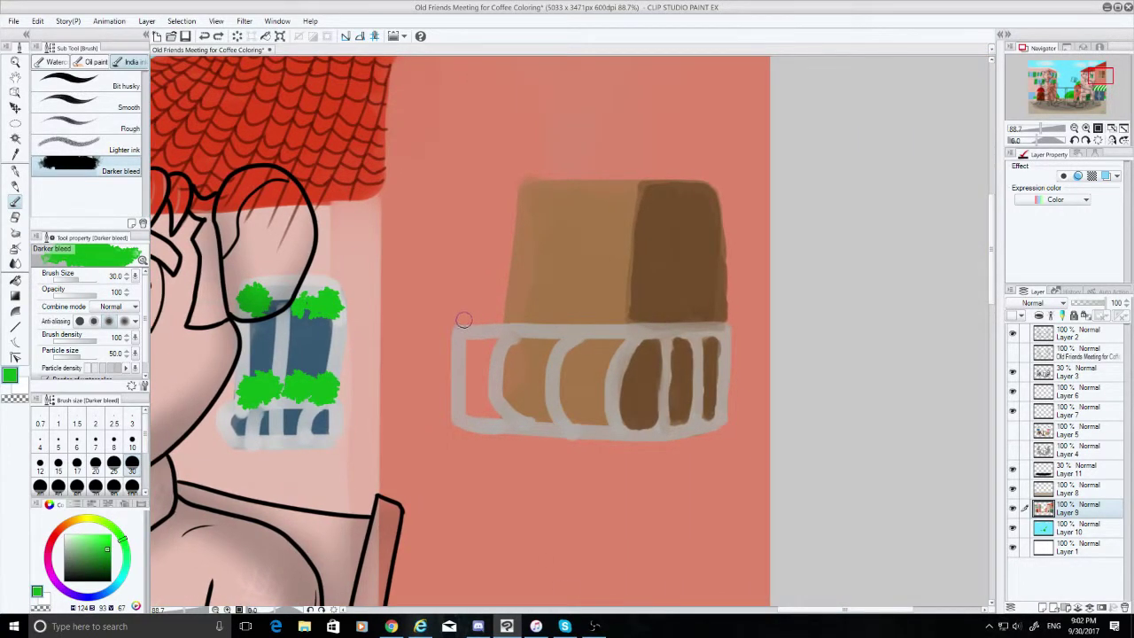
drag(464, 320, 468, 310)
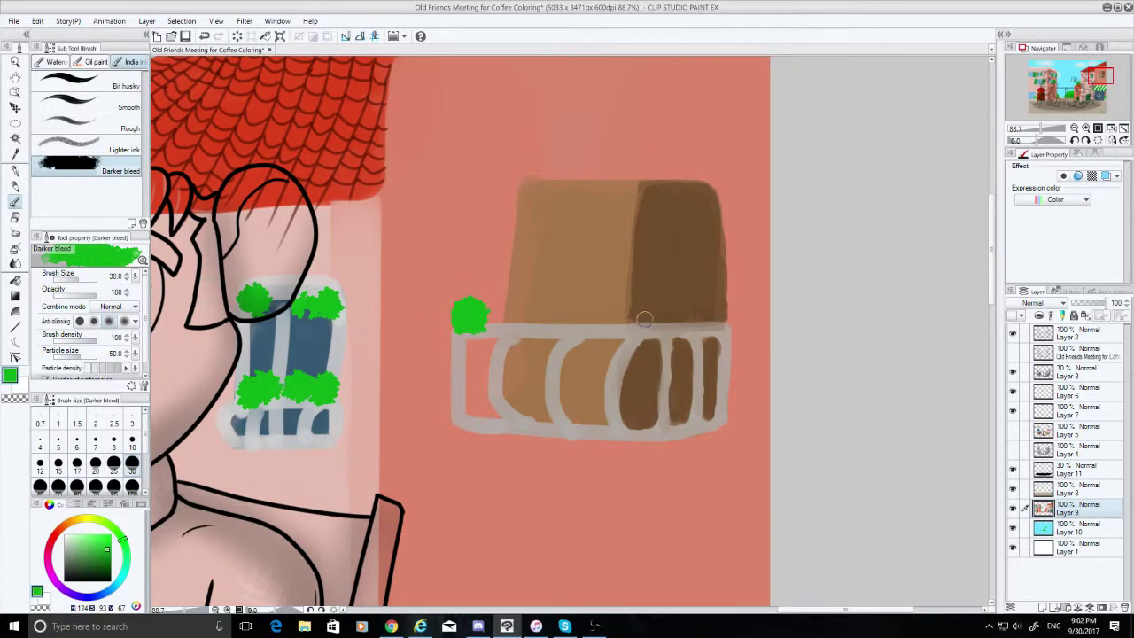
drag(644, 319, 642, 310)
key(ctrl+z)
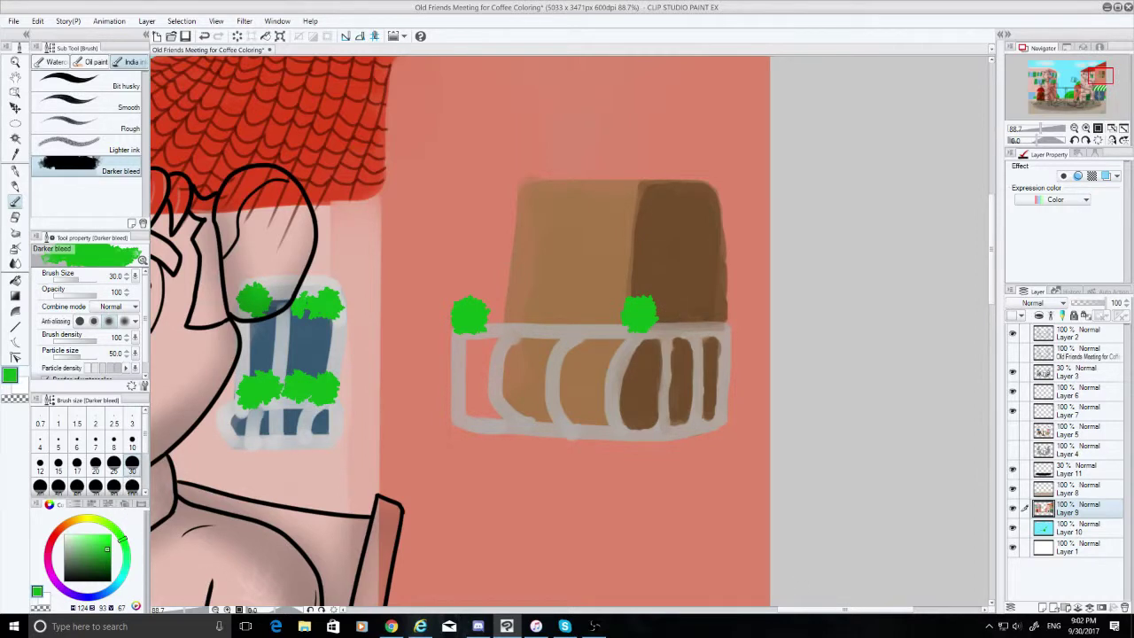
click(130, 488)
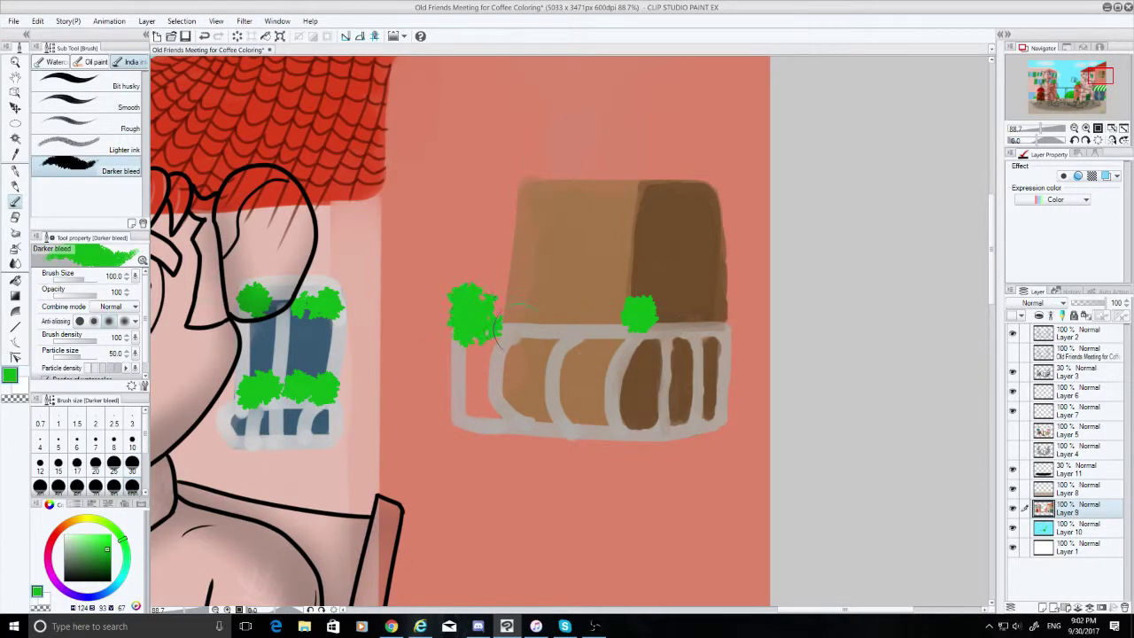
key(ctrl+z)
key(ctrl+z)
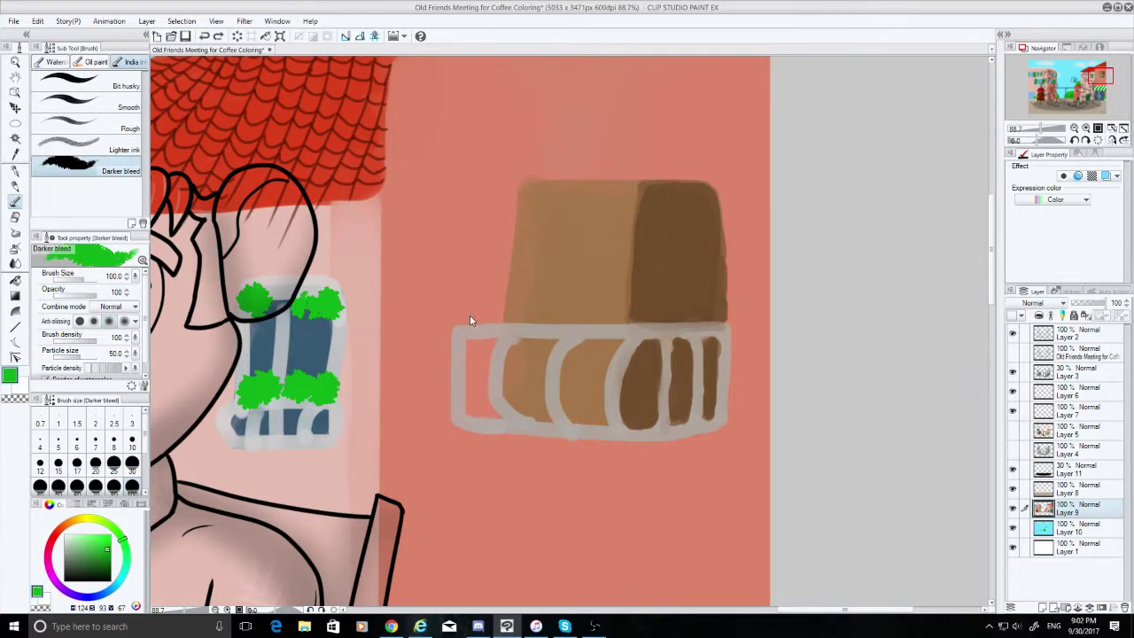
Try size 100 green clumps at the balcony rail's left end and in front of the door, then undo both
drag(470, 308, 470, 306)
key(ctrl+z)
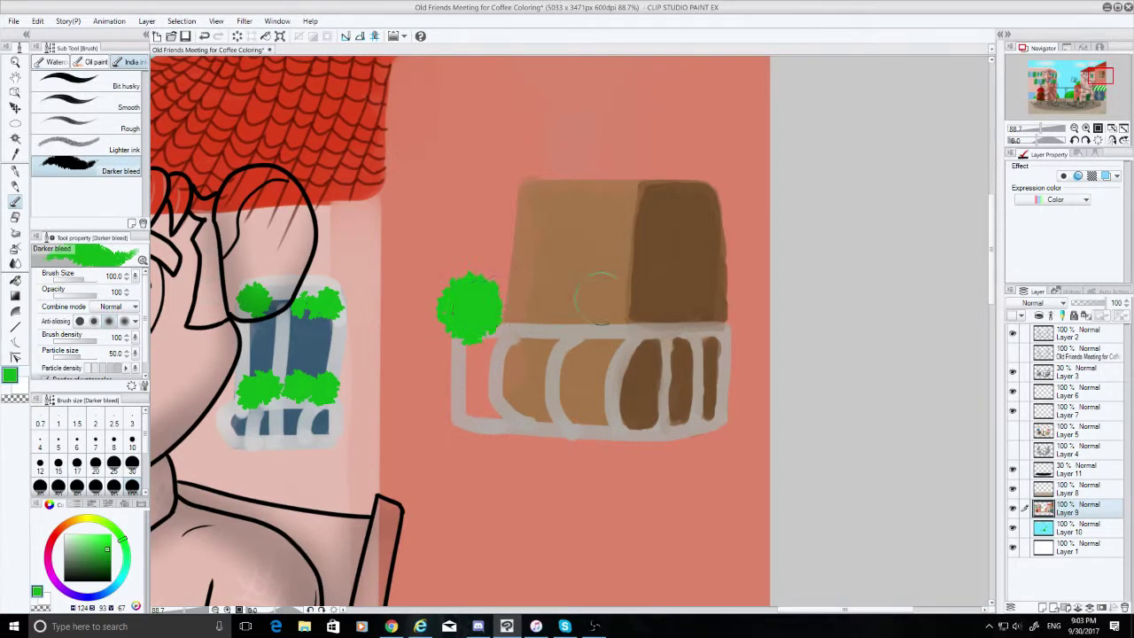
drag(641, 310, 635, 310)
key(ctrl+z)
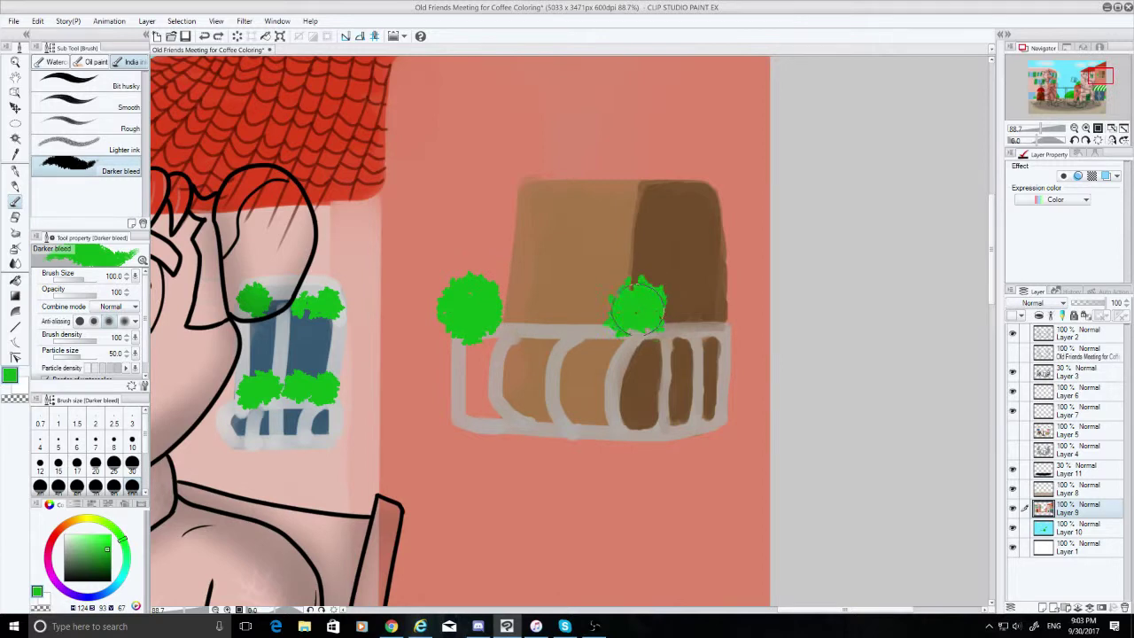
key(ctrl+z)
key(ctrl+z)
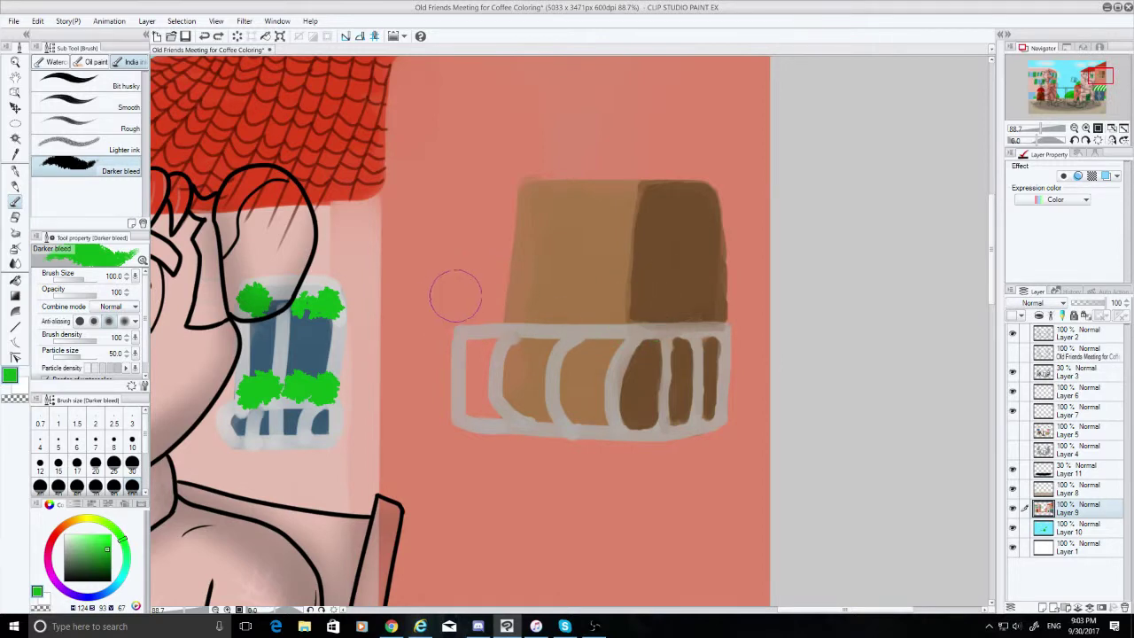
Paint two round green bushes on the balcony's top rail, at its left end and in front of the door's dark half
drag(456, 297, 459, 301)
drag(638, 306, 648, 306)
key(ctrl+z)
key(ctrl+z)
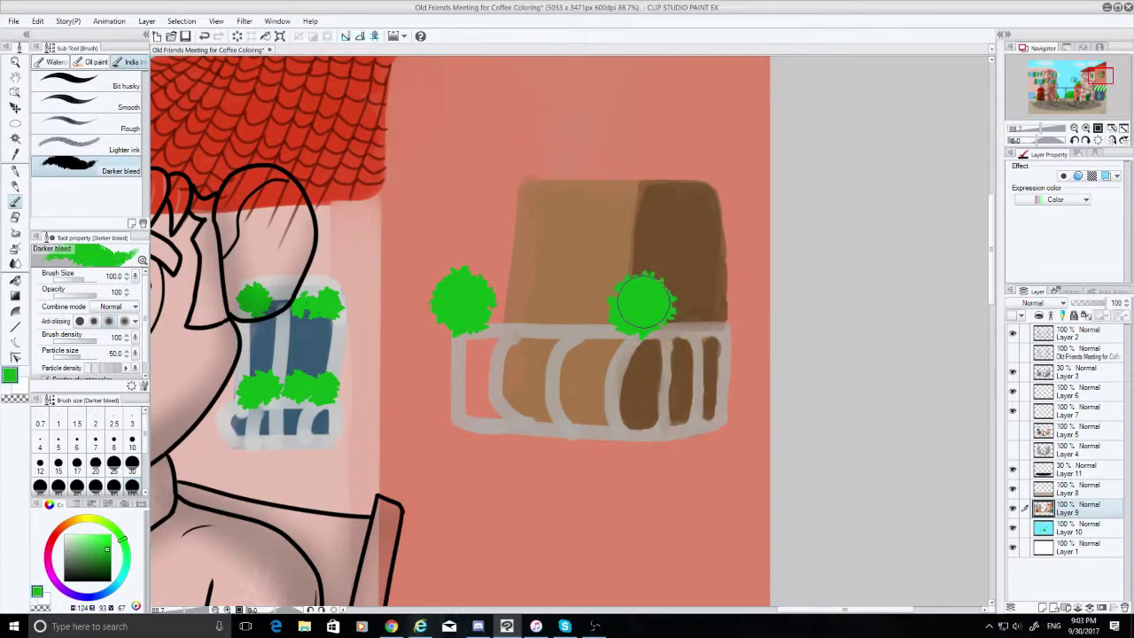
Smooth the red awning above the left building's brown door with its own sampled red, using Transparent watercolor at size 70
drag(805, 611, 594, 631)
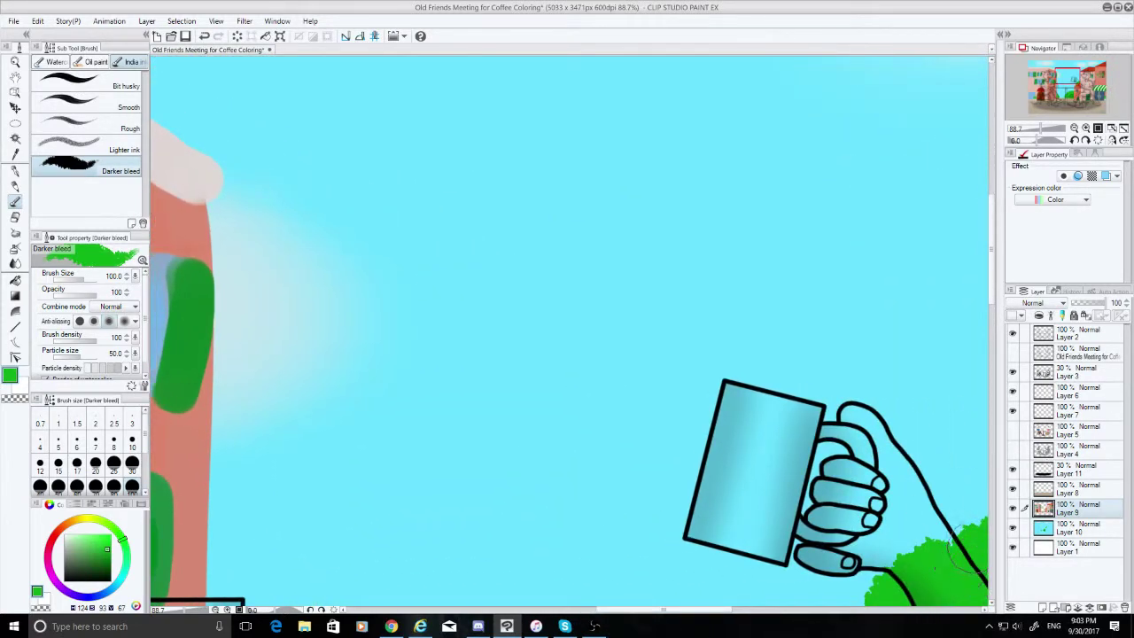
scroll(970, 567, down, 1)
click(992, 576)
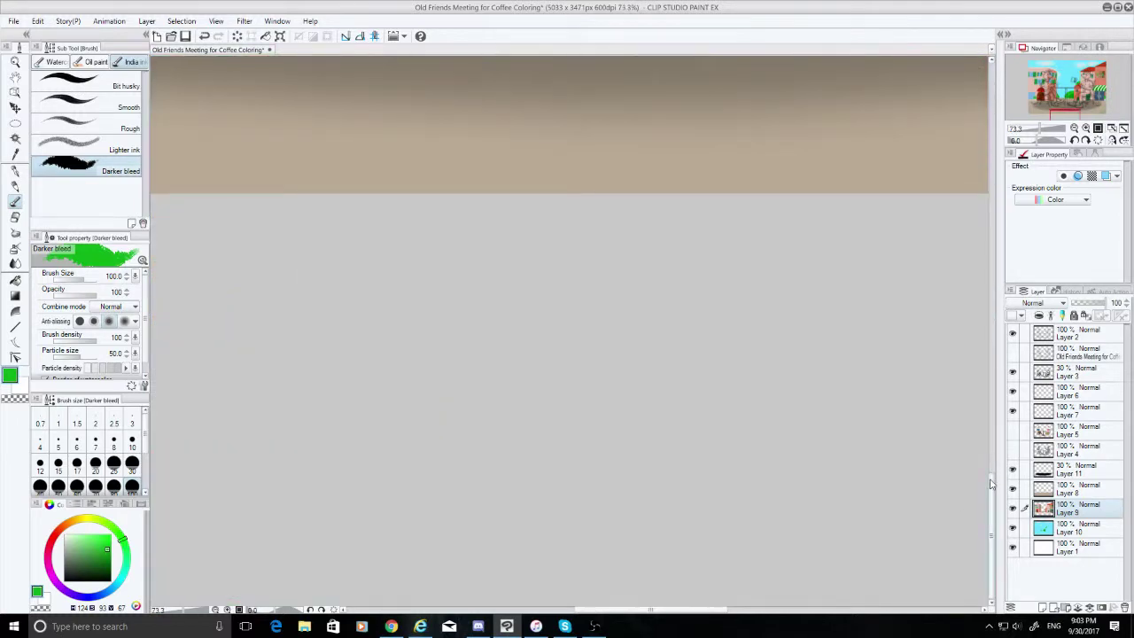
scroll(975, 494, up, 10)
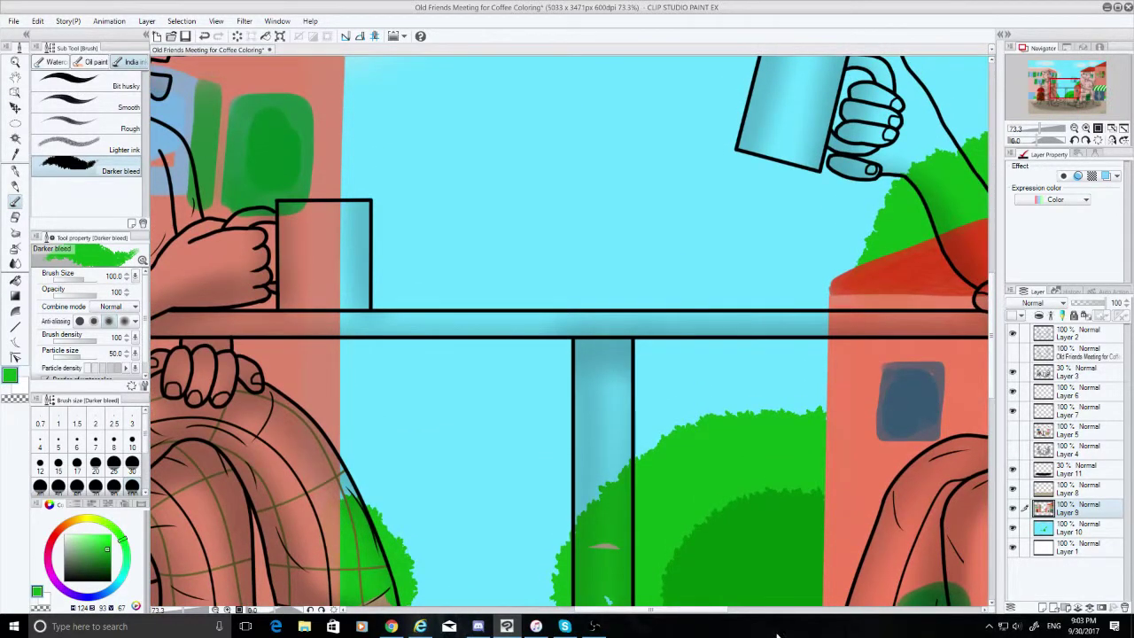
drag(725, 611, 572, 613)
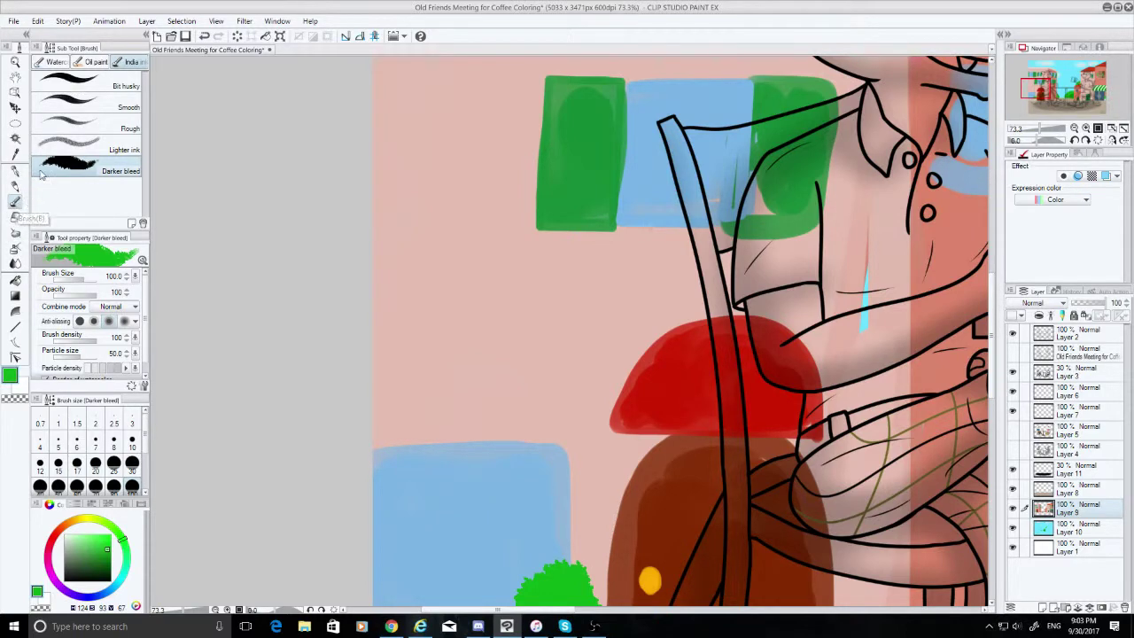
click(55, 62)
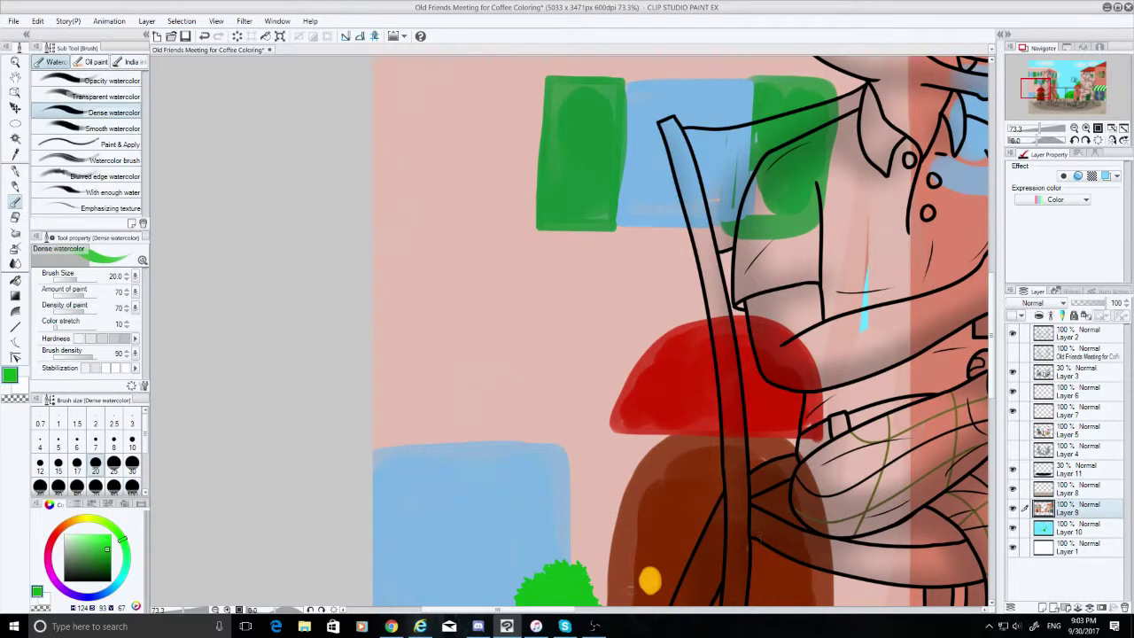
click(711, 610)
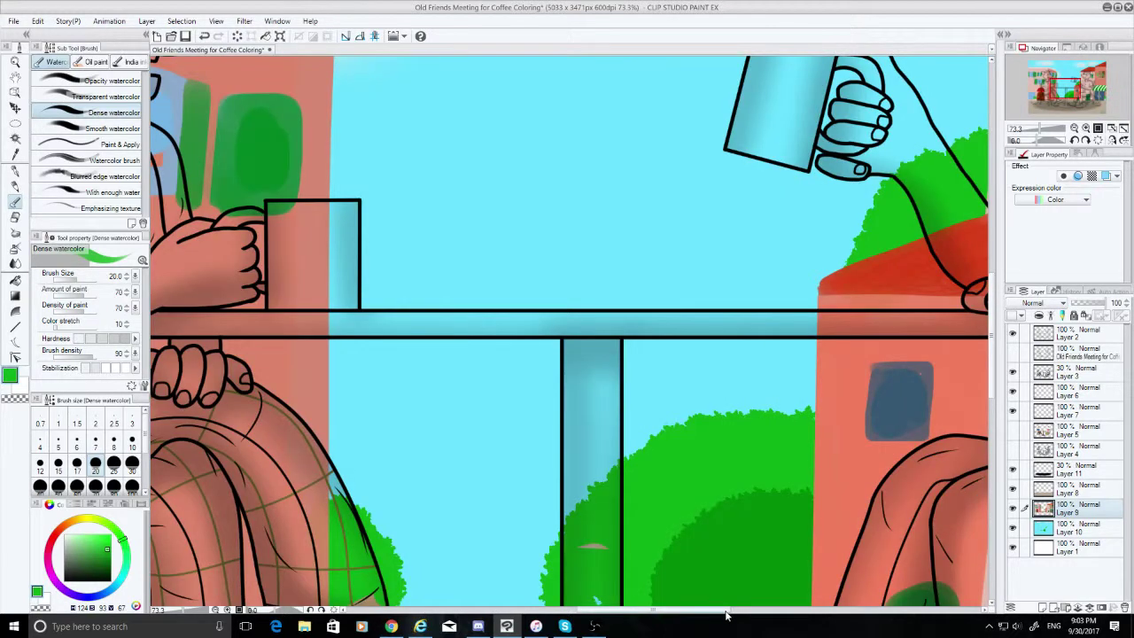
click(734, 611)
click(696, 612)
drag(678, 611, 555, 611)
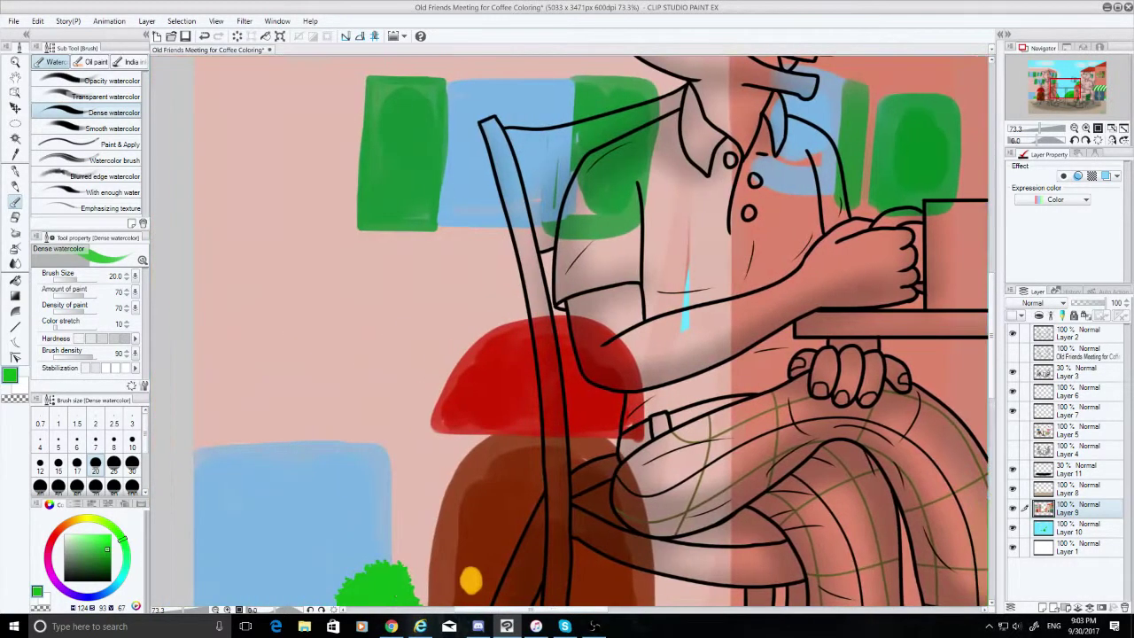
click(15, 154)
click(494, 373)
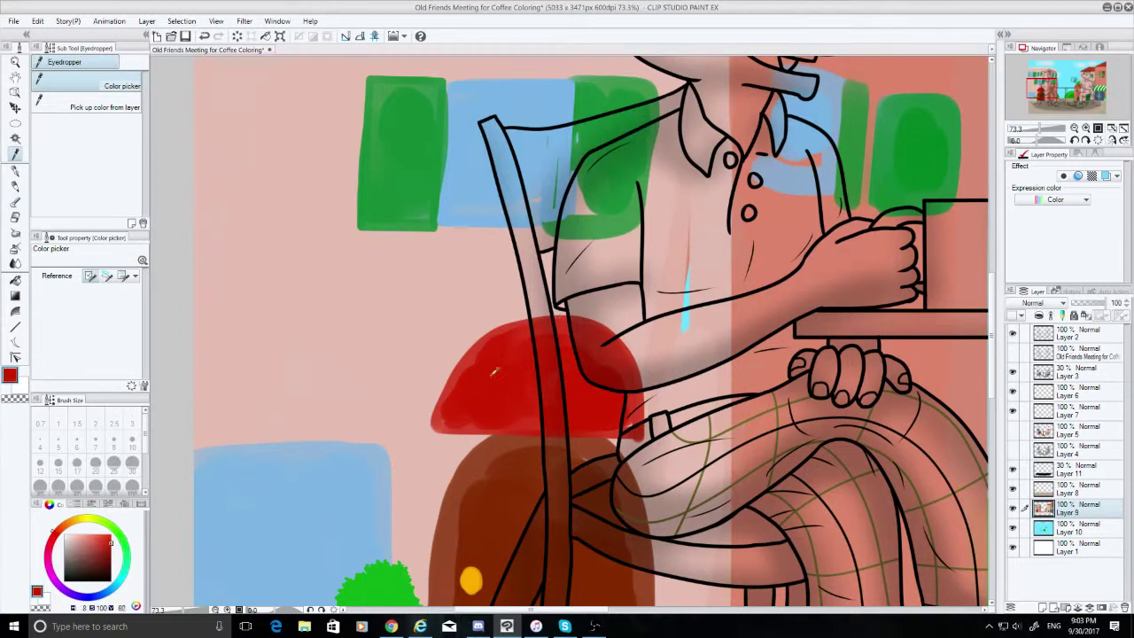
click(15, 202)
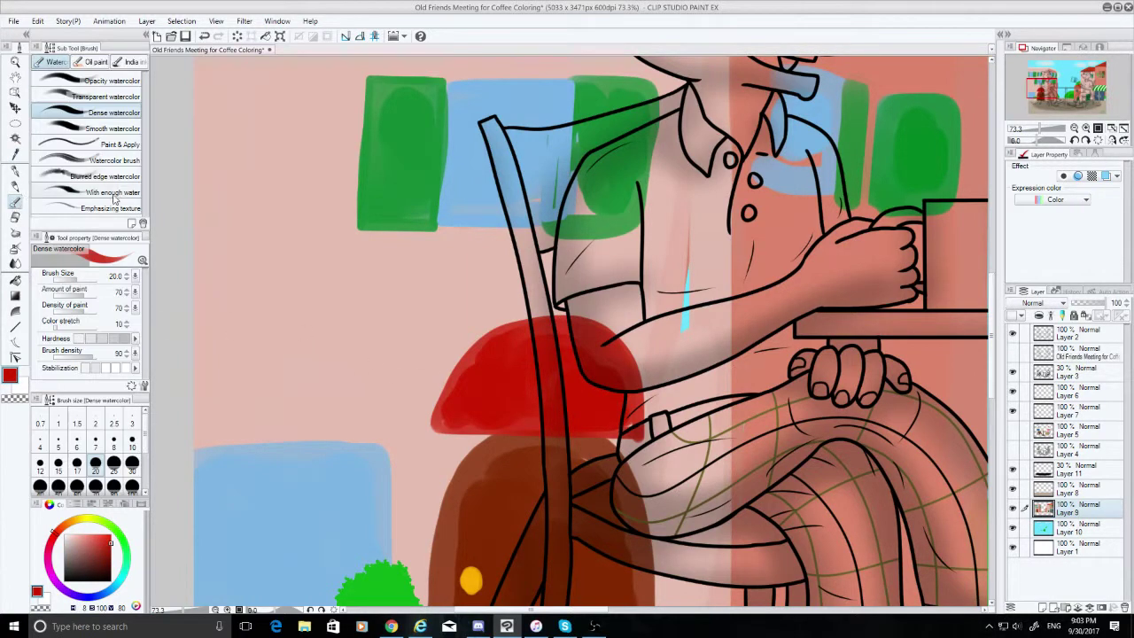
click(124, 98)
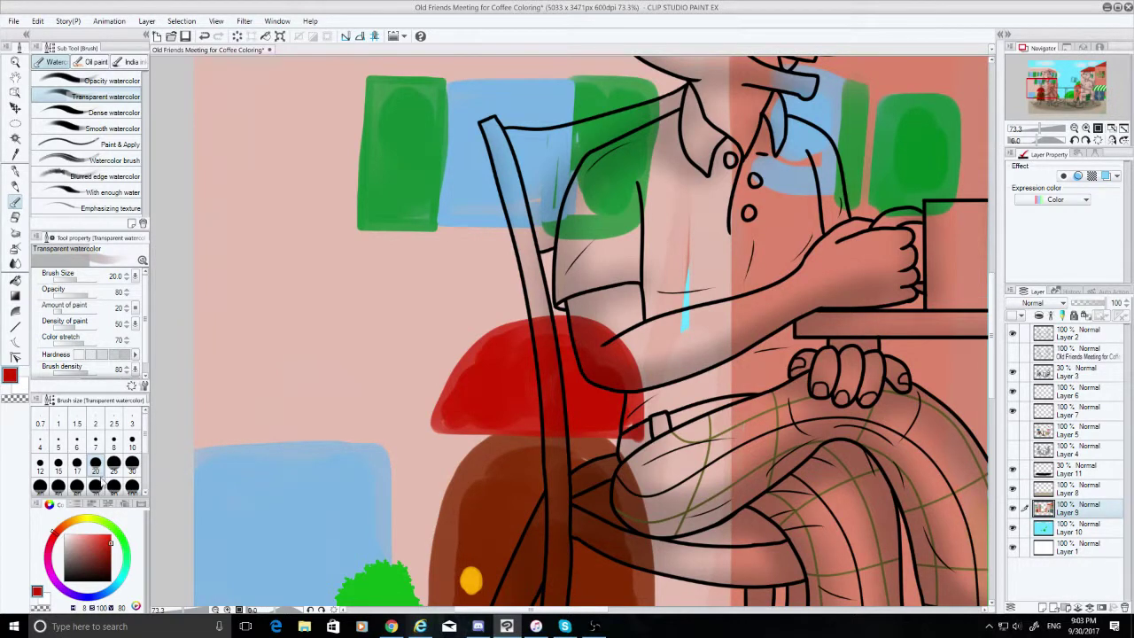
click(98, 483)
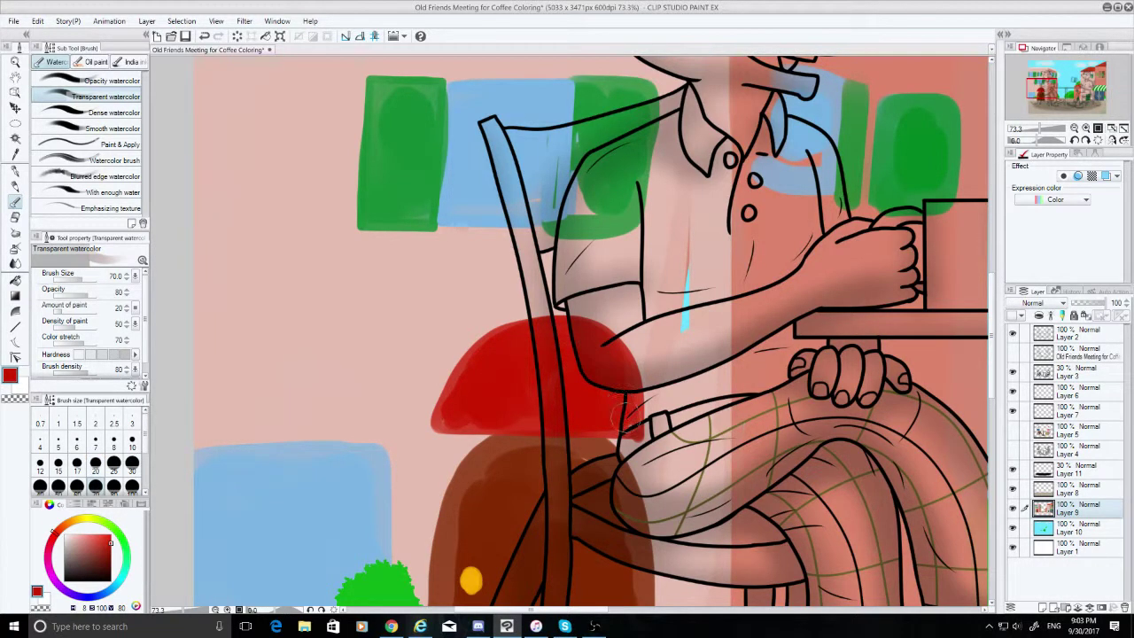
mouse_move(625, 417)
mouse_down()
mouse_move(443, 422)
mouse_move(471, 366)
mouse_move(508, 336)
mouse_move(532, 370)
mouse_up()
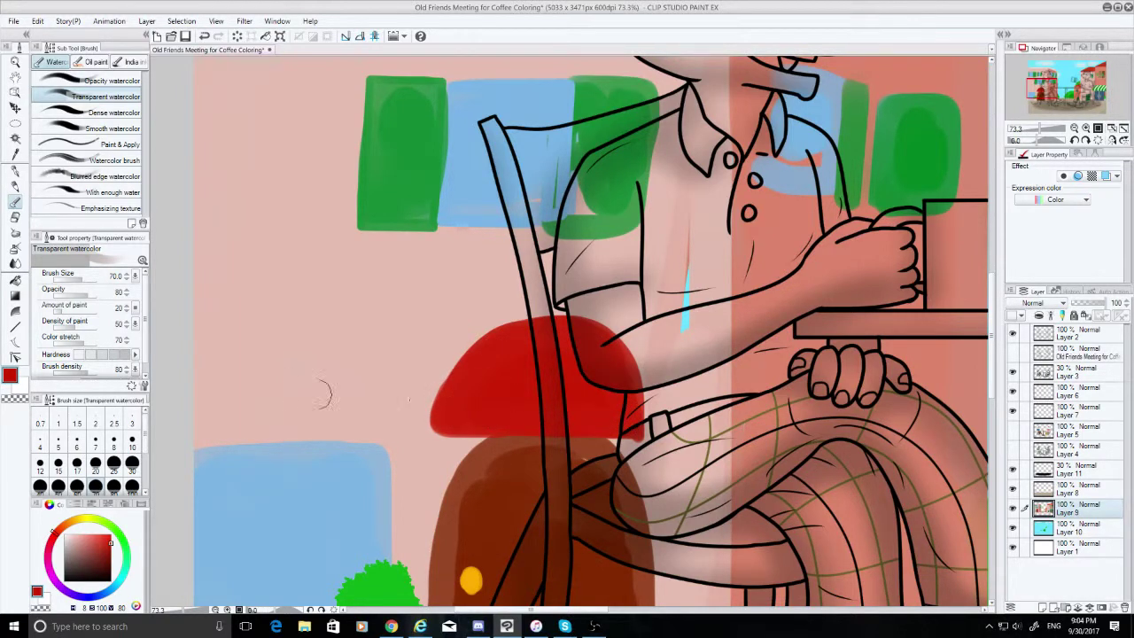
Choose a dark red and Dense watercolor, try fold lines down the awning at brush size 20, and undo them
click(110, 560)
click(96, 462)
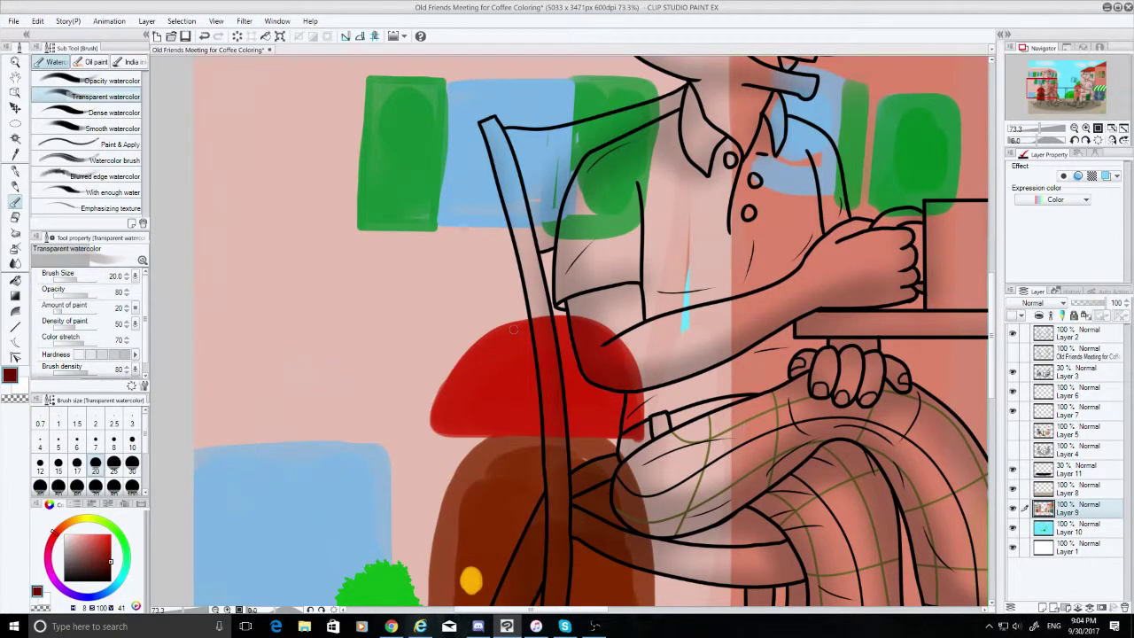
key(ctrl+z)
click(102, 113)
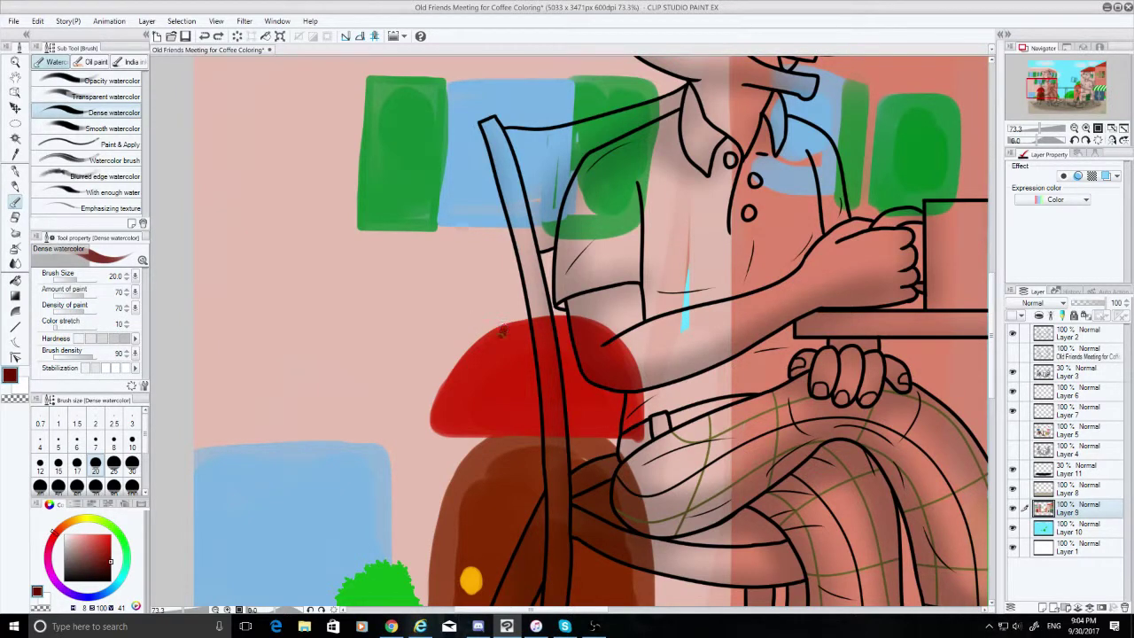
drag(503, 331, 475, 422)
key(ctrl+z)
drag(506, 333, 457, 434)
key(ctrl+z)
Paint thin dark red fold lines fanning down the awning at brush size 7, undoing stray strokes
click(97, 444)
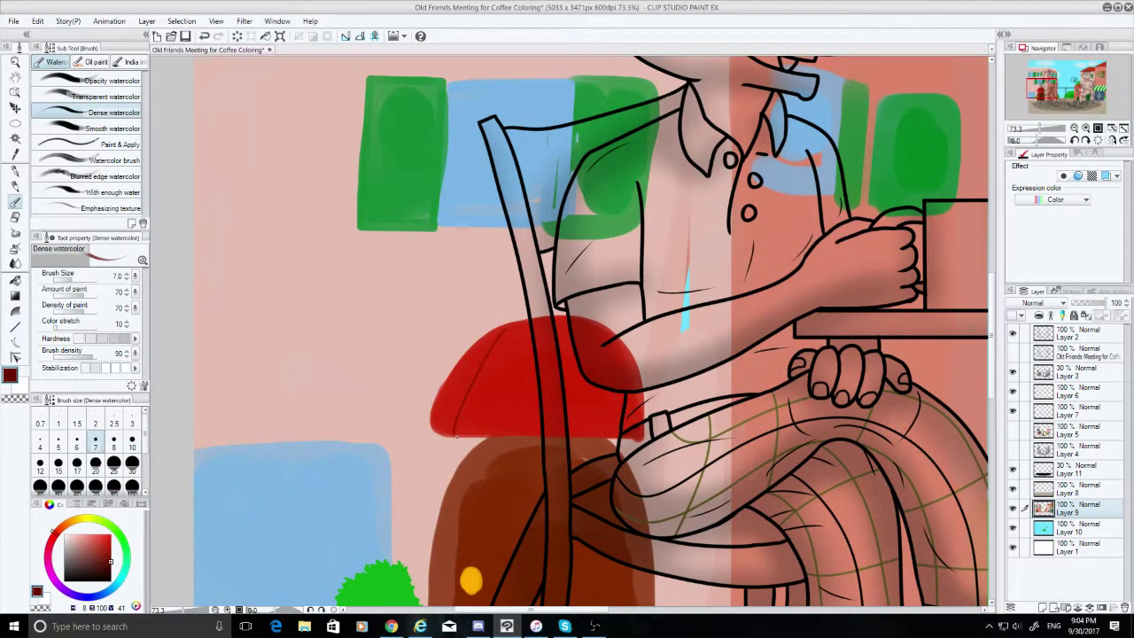
drag(531, 335, 512, 423)
key(ctrl+z)
key(ctrl+z)
drag(528, 333, 487, 435)
key(ctrl+z)
key(ctrl+z)
key(ctrl+z)
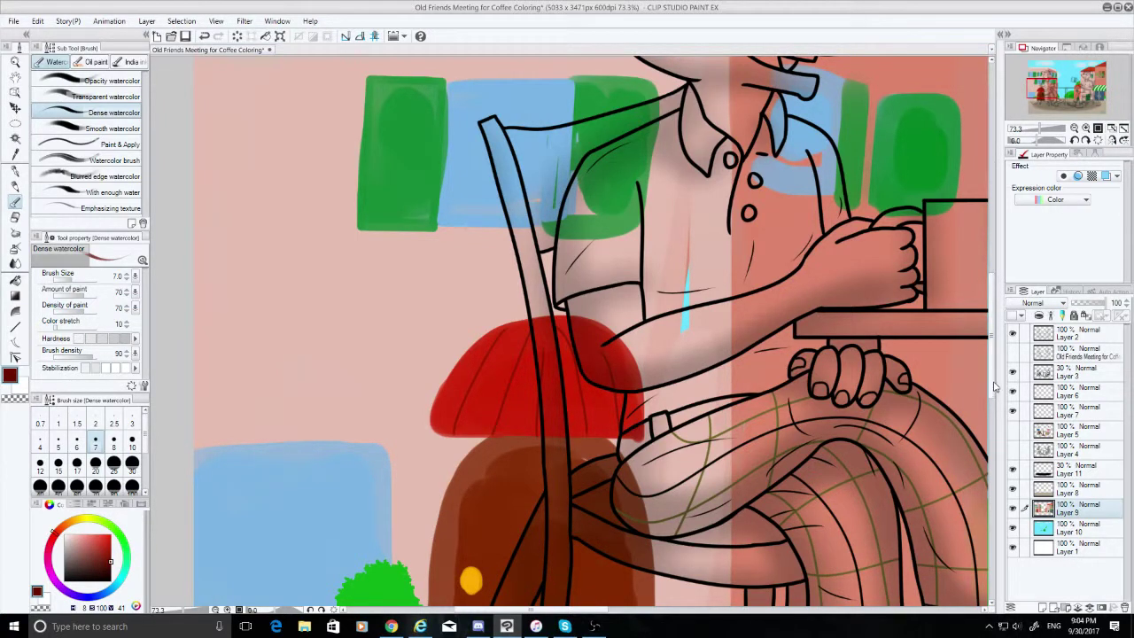
Sample the shutter green, darken it, and paint the first thin slat lines across the top of the large upper window's right shutter
scroll(988, 361, up, 3)
scroll(987, 362, up, 3)
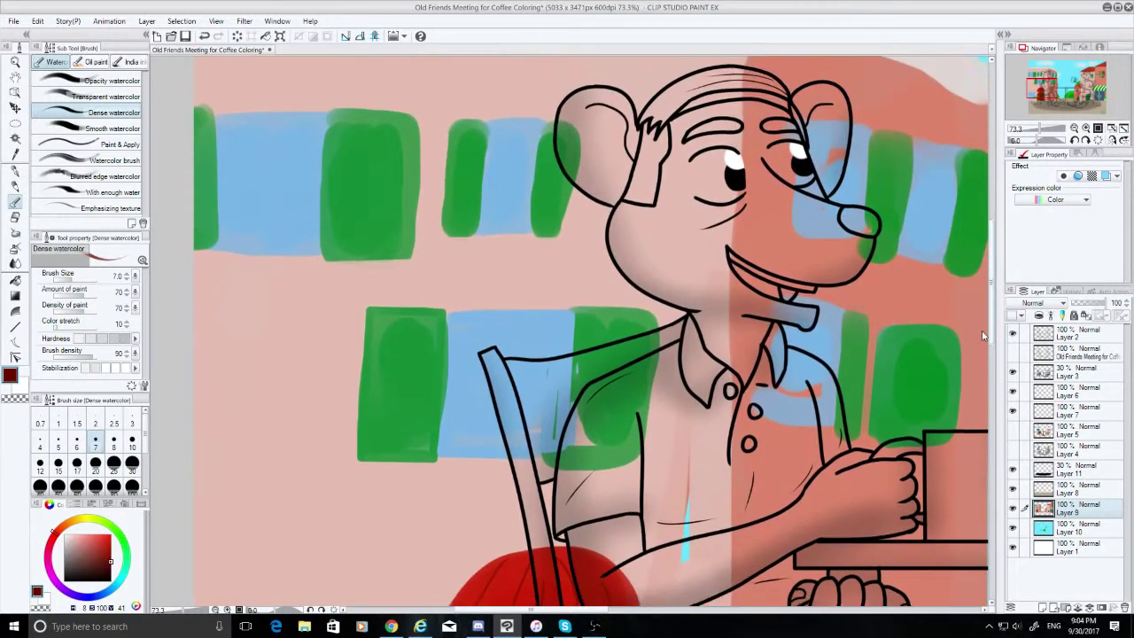
scroll(984, 336, up, 3)
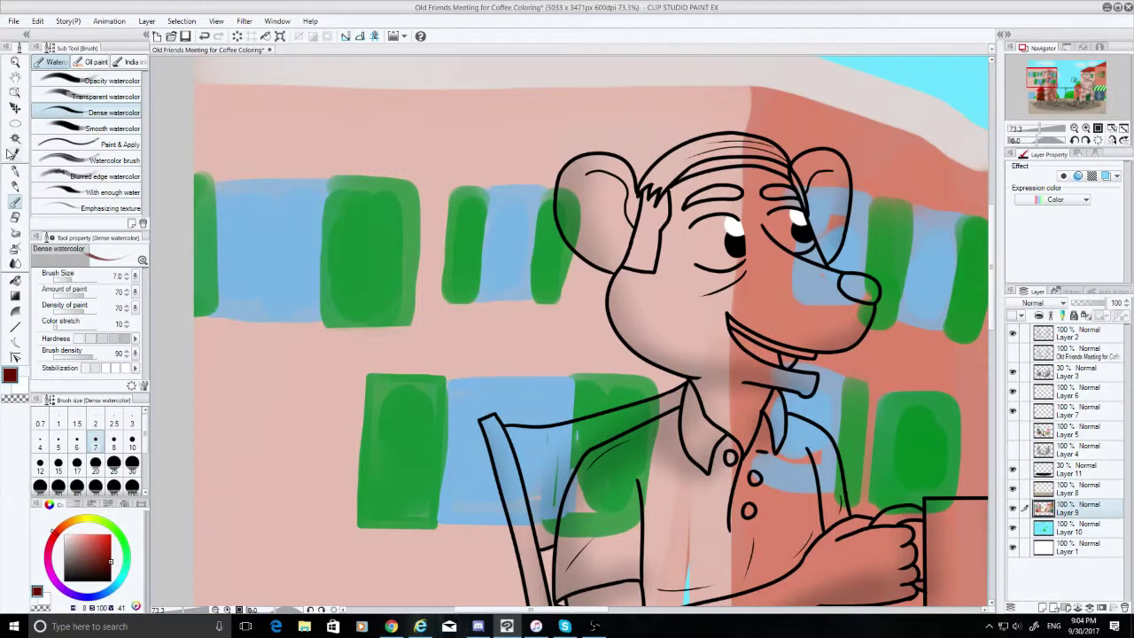
click(15, 153)
click(386, 255)
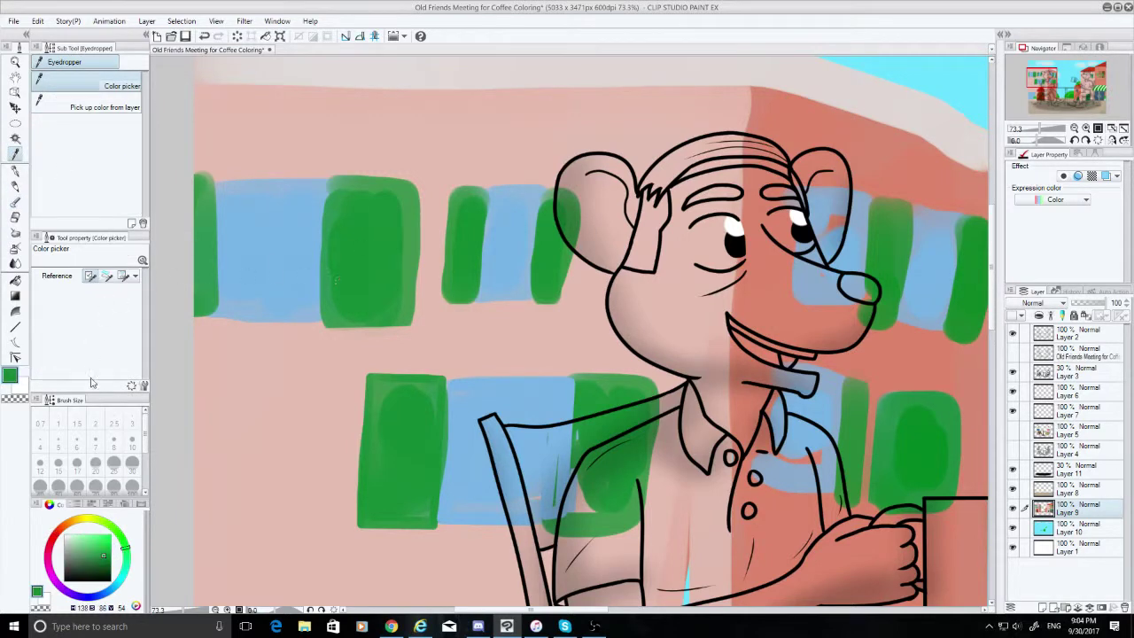
click(106, 564)
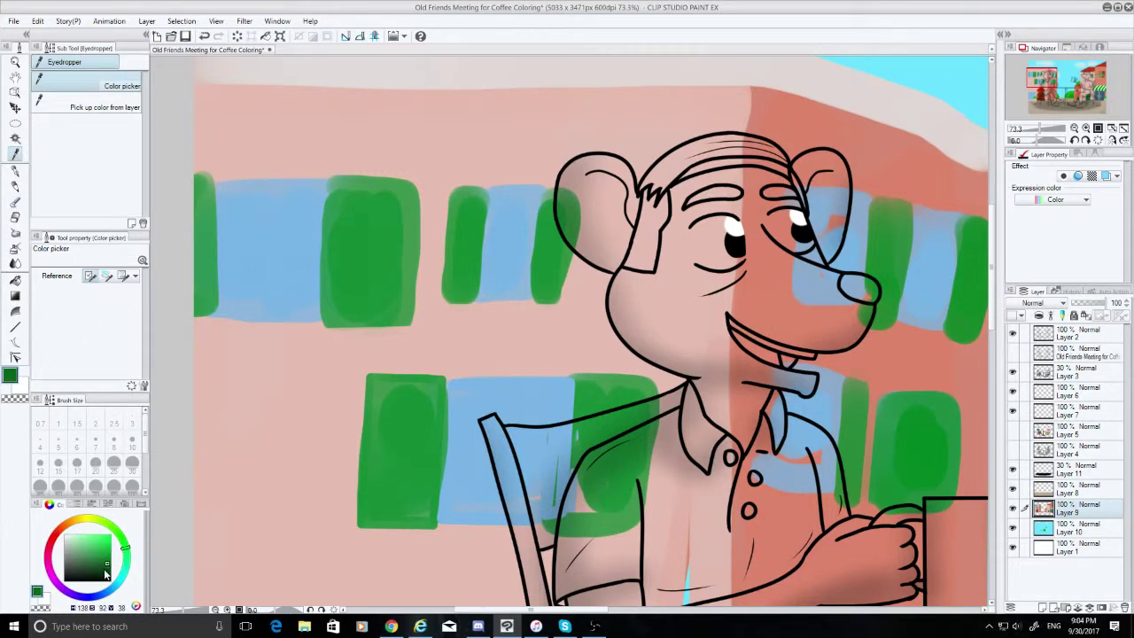
click(15, 202)
mouse_move(356, 204)
mouse_down()
mouse_move(408, 207)
mouse_move(406, 231)
mouse_move(401, 221)
mouse_move(415, 231)
mouse_up()
key(ctrl+z)
key(ctrl+z)
key(ctrl+z)
key(ctrl+z)
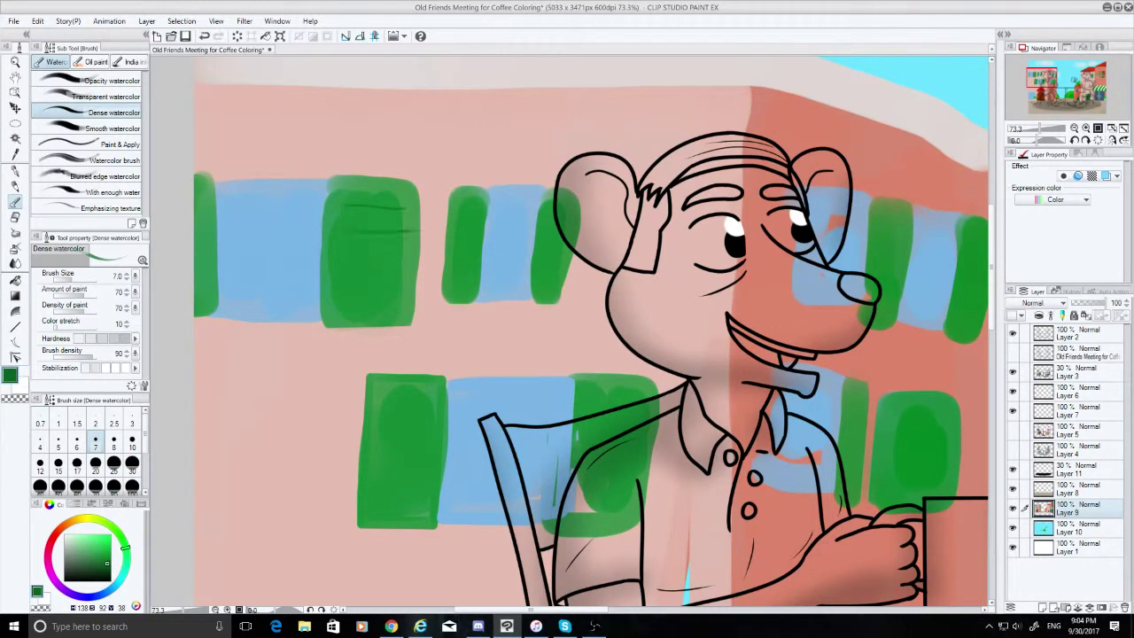
key(ctrl+z)
Continue the dark green slat lines down to the bottom of the large upper window's right shutter, undoing stray strokes
drag(336, 232, 407, 232)
drag(343, 252, 404, 254)
key(ctrl+z)
mouse_move(349, 281)
mouse_down()
mouse_move(402, 274)
mouse_move(413, 291)
mouse_up()
key(ctrl+z)
key(ctrl+z)
Paint short dark green slat lines down the shutters of the narrow upper window beside the mouse's ear
drag(458, 220, 479, 221)
key(ctrl+z)
drag(457, 270, 476, 269)
key(ctrl+z)
Add dark green slat lines to the shutter at the canvas's left edge and start those on the lower window's left shutter
mouse_move(181, 210)
mouse_down()
mouse_move(209, 213)
mouse_move(205, 251)
mouse_up()
key(ctrl+z)
key(ctrl+z)
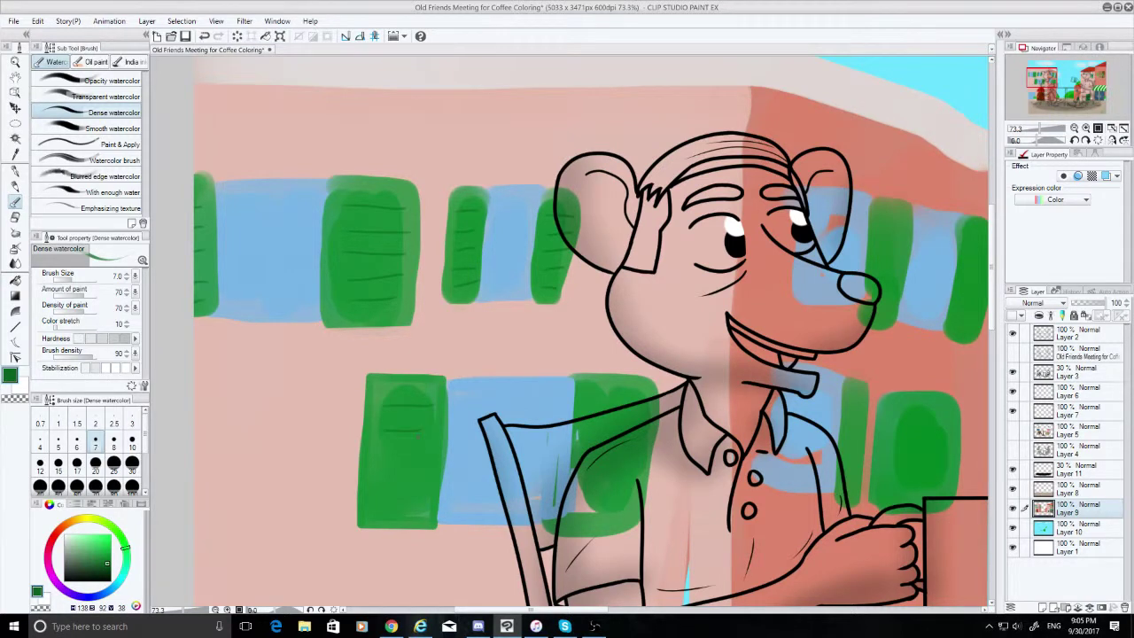
Paint dark green slat lines down the left shutter of the lower window on the pink building's light side
key(ctrl+z)
drag(379, 433, 436, 424)
key(ctrl+z)
key(ctrl+y)
key(ctrl+z)
mouse_move(379, 474)
mouse_down()
mouse_move(434, 460)
mouse_move(422, 491)
mouse_up()
key(ctrl+z)
Paint dark green slat lines on the window shutters along the pink building's darker, shaded side
drag(604, 609, 673, 611)
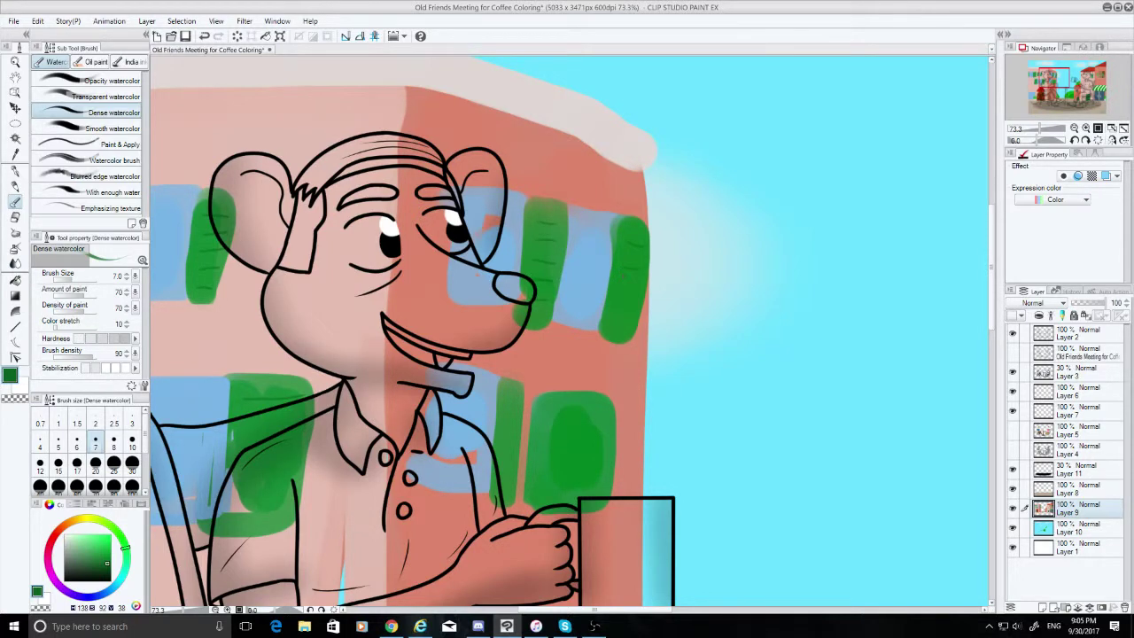
key(ctrl+z)
drag(625, 267, 635, 270)
key(ctrl+z)
mouse_move(610, 479)
mouse_down()
mouse_move(592, 483)
mouse_move(606, 478)
mouse_up()
key(ctrl+z)
Set the painting color to a muted yellow-brown with hue 46, saturation 64 and value 69
drag(654, 609, 878, 628)
drag(992, 292, 1000, 486)
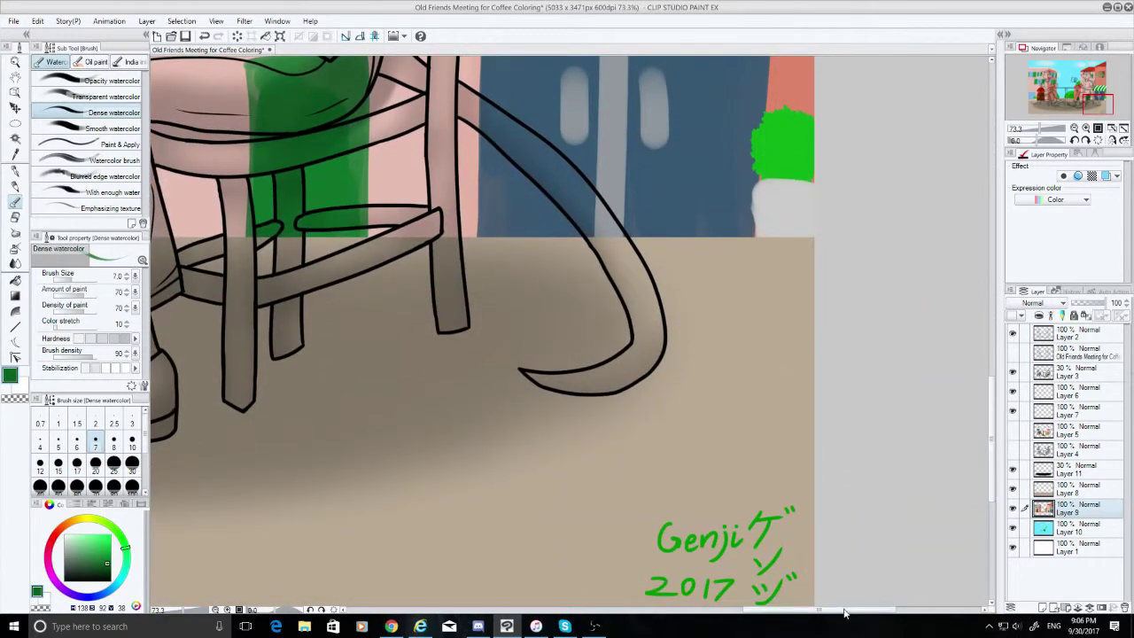
drag(848, 613, 496, 615)
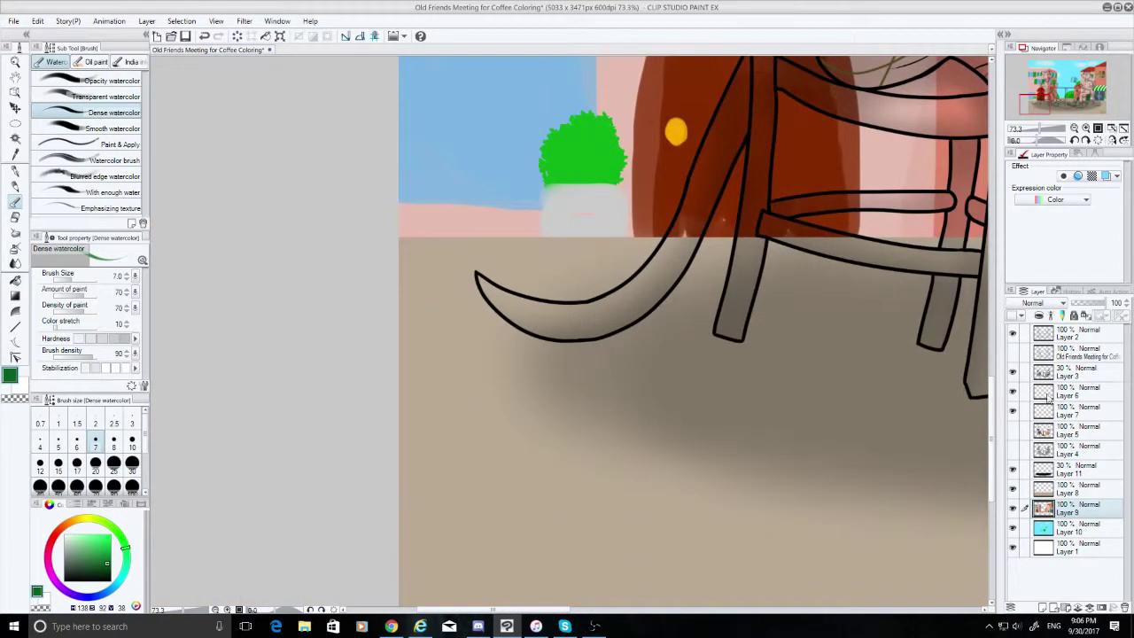
drag(993, 421, 994, 330)
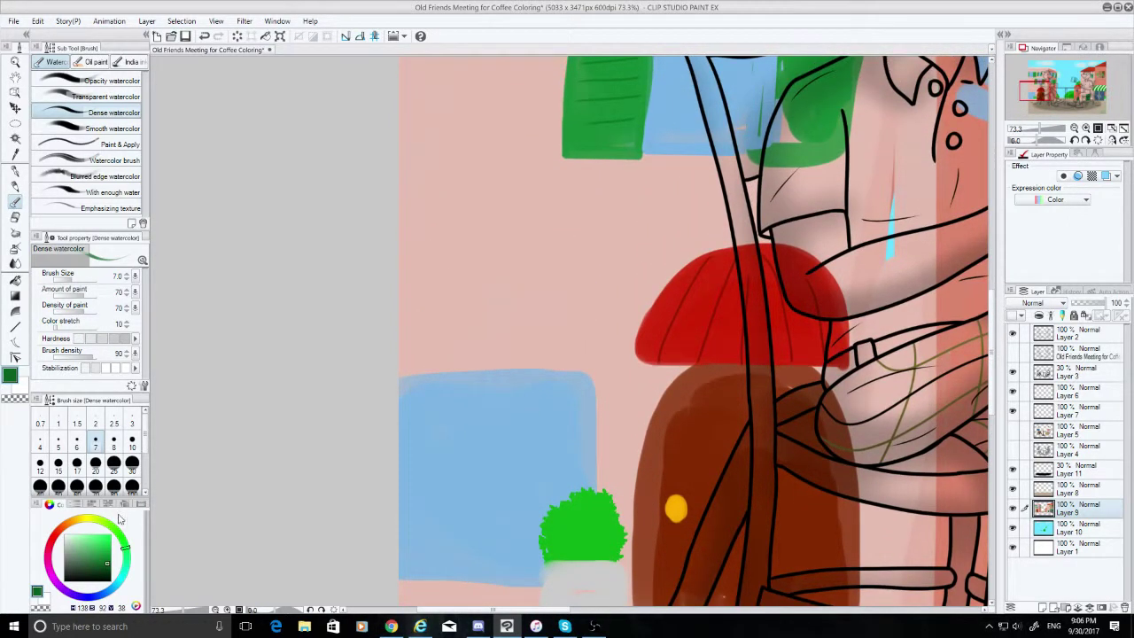
click(78, 519)
drag(103, 563, 93, 548)
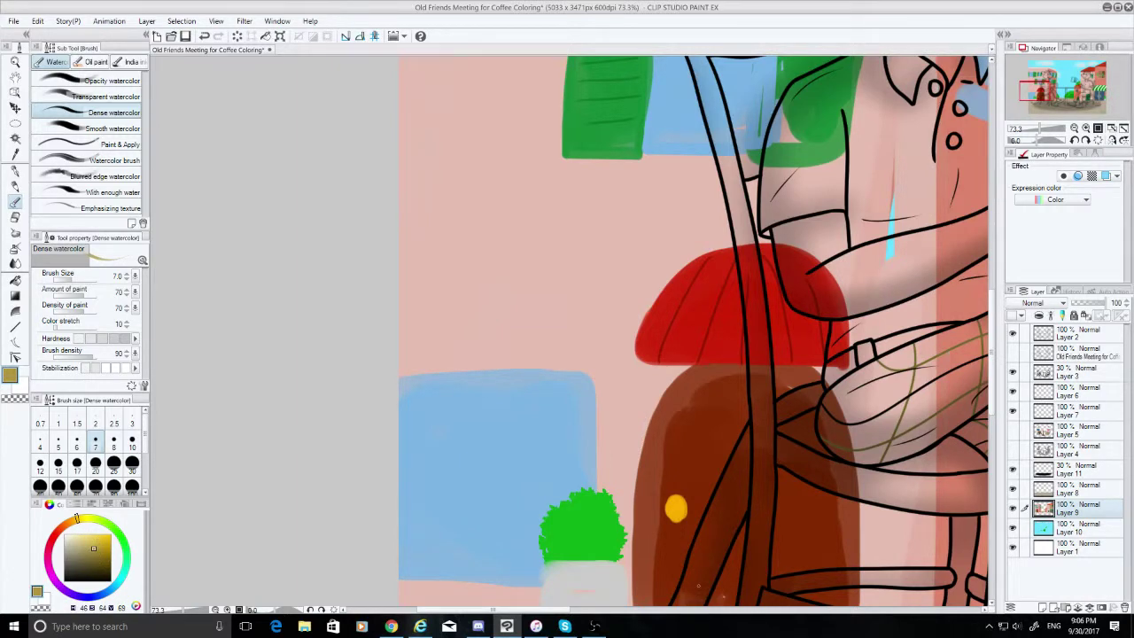
Show Layer 5 with the characters' colors over the background and save the illustration
scroll(929, 517, down, 2)
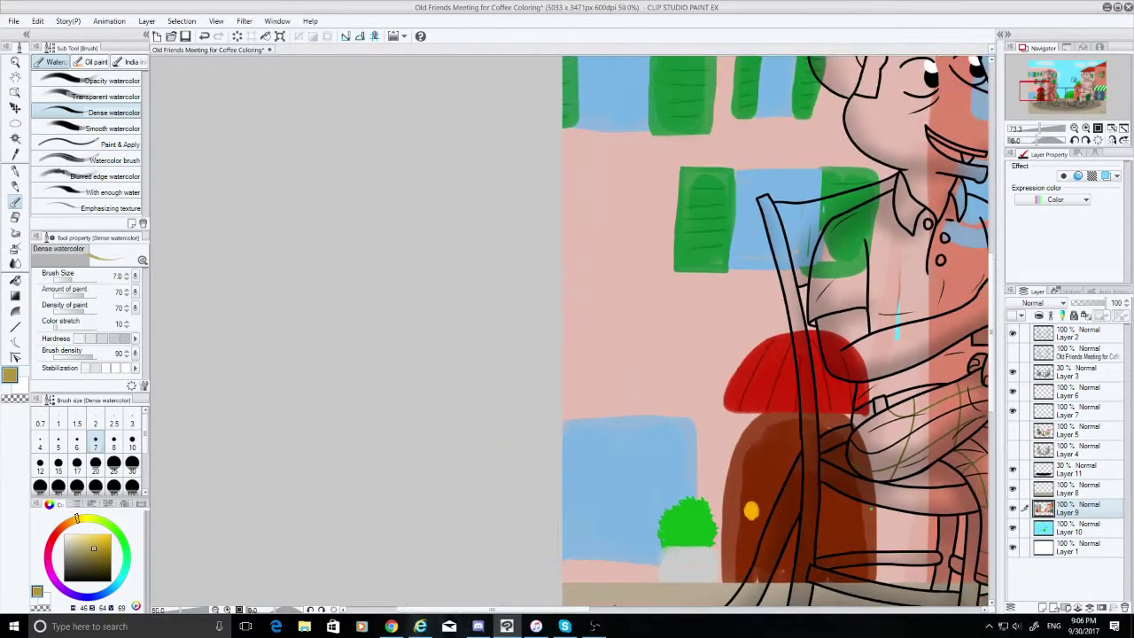
scroll(842, 469, down, 2)
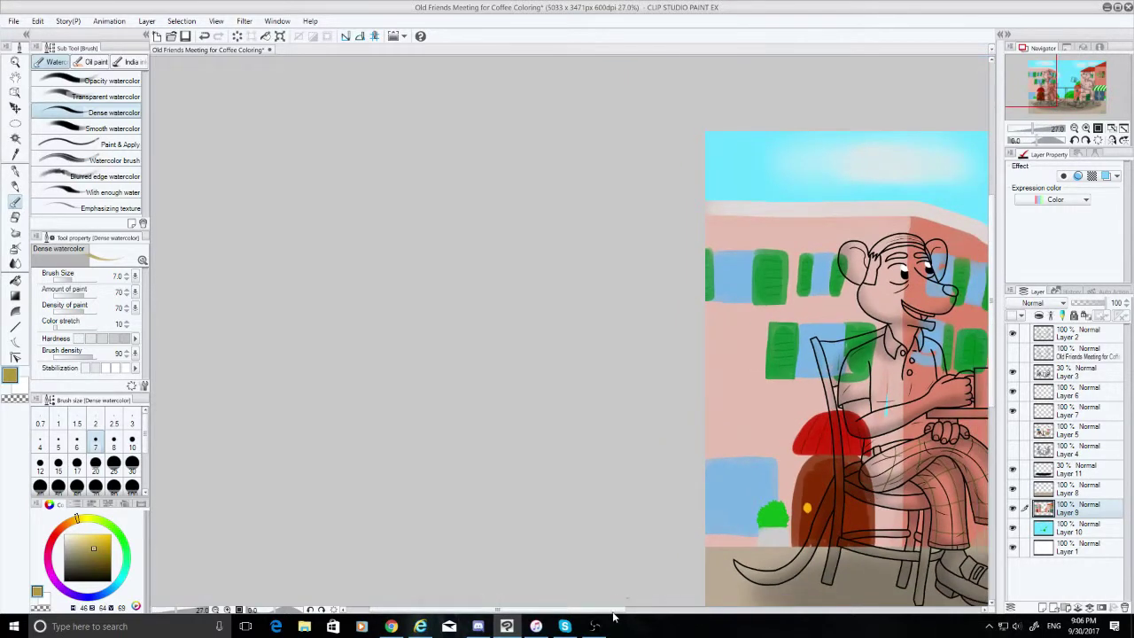
drag(614, 611, 769, 614)
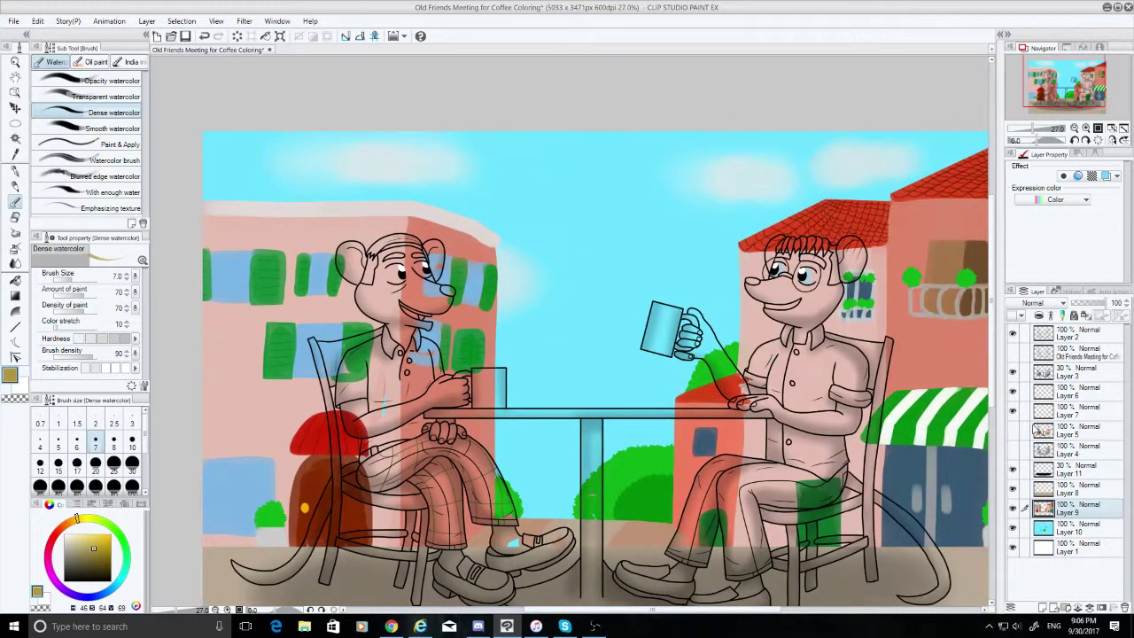
click(1015, 431)
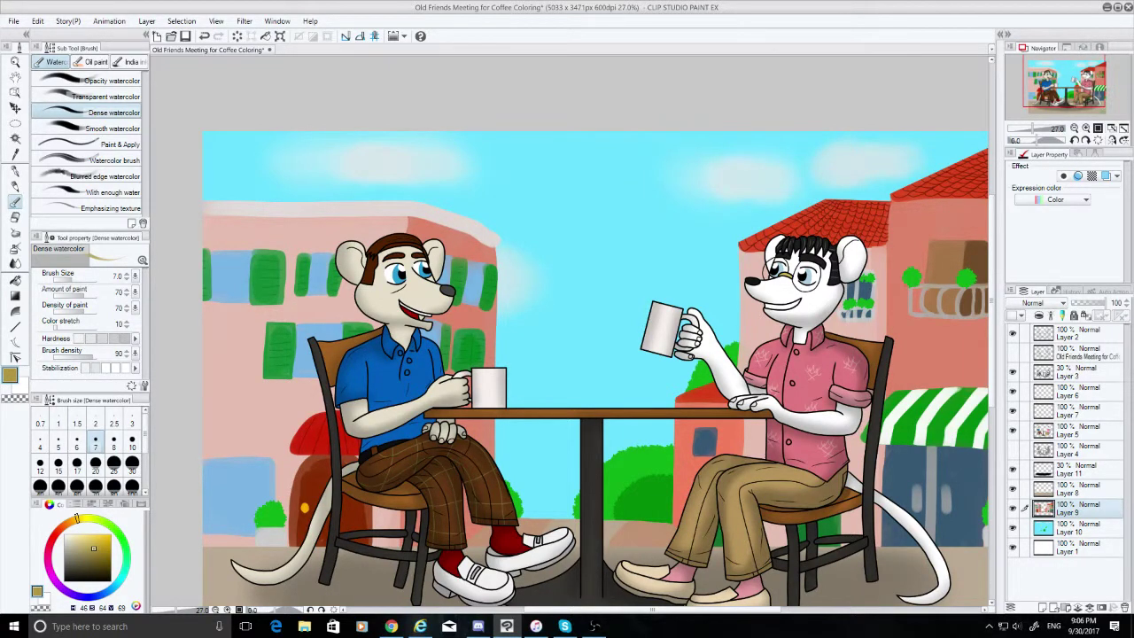
scroll(557, 280, up, 3)
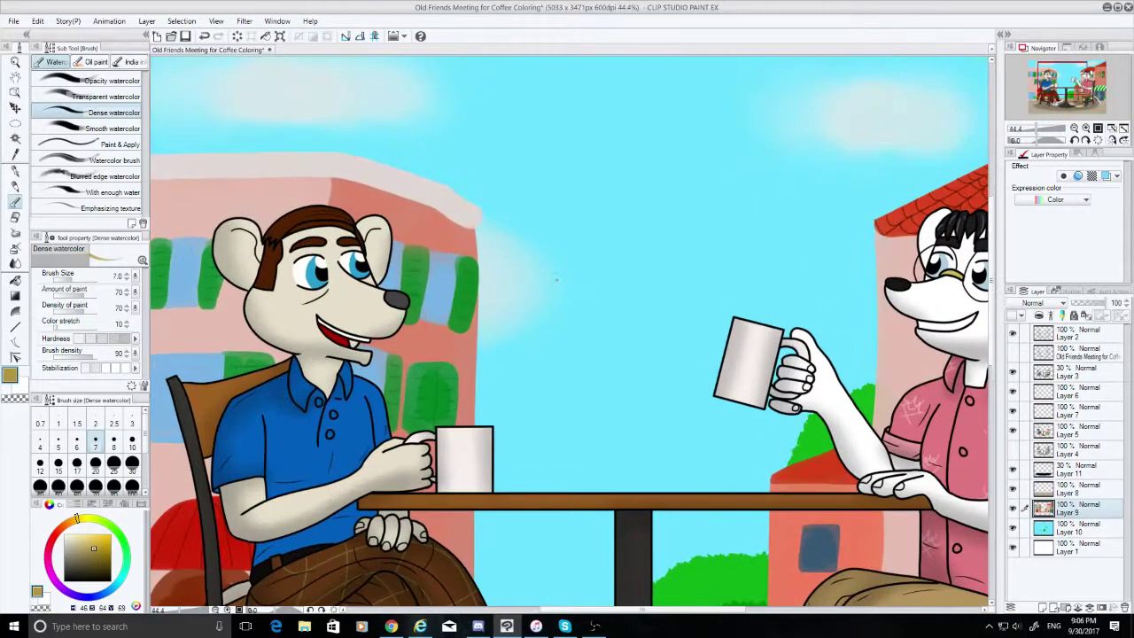
scroll(556, 280, down, 3)
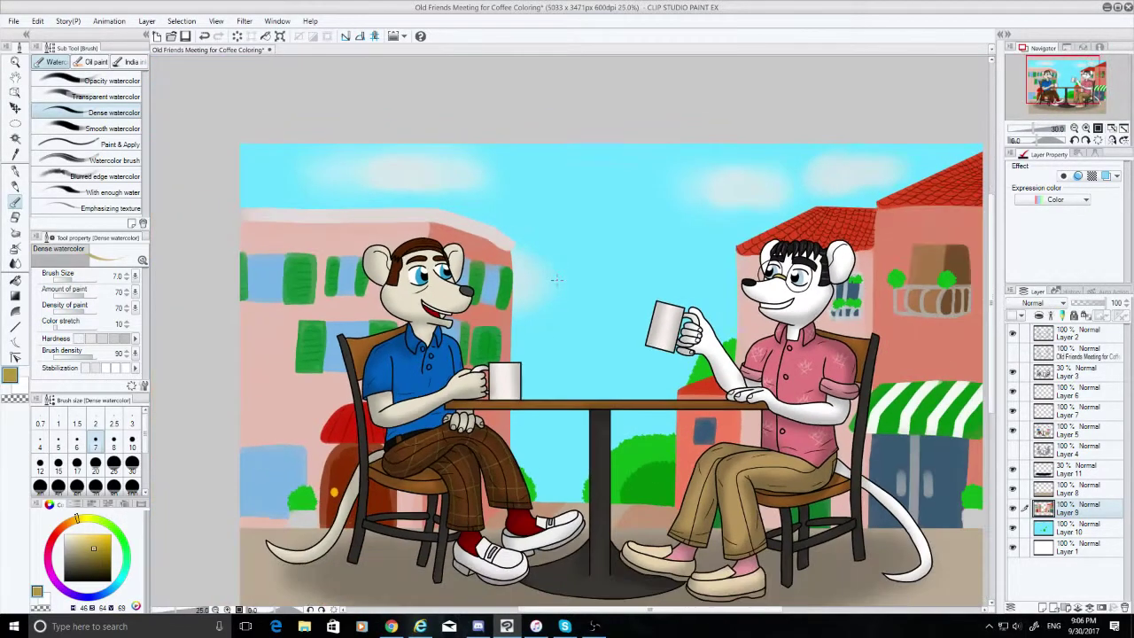
scroll(557, 280, down, 1)
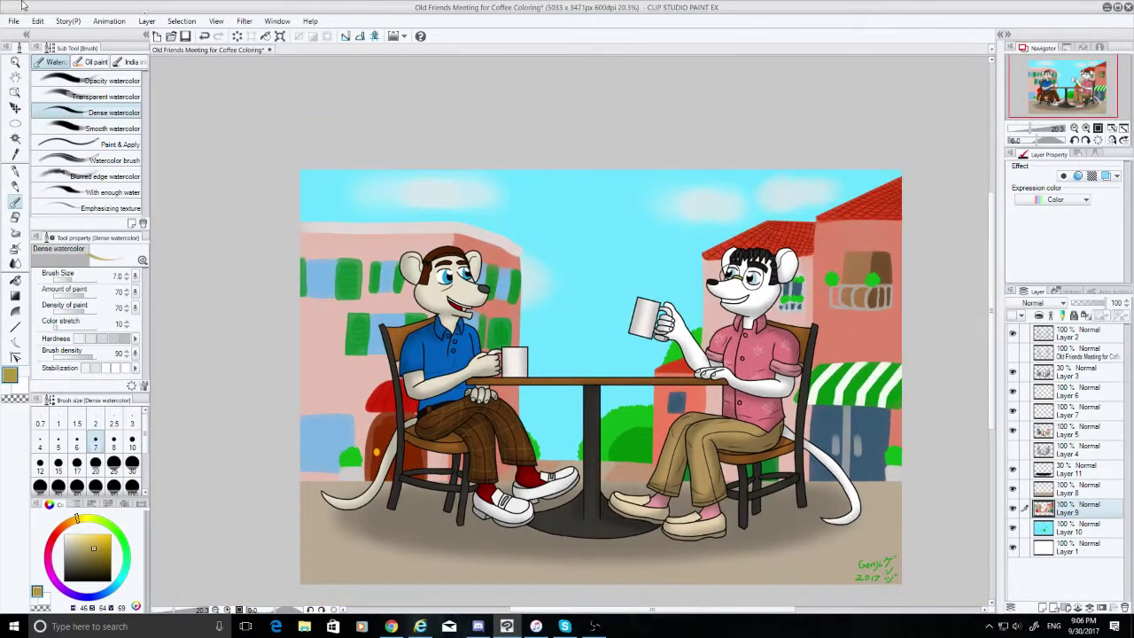
click(186, 37)
Switch to iTunes and return to the illustration in Clip Studio Paint
click(536, 626)
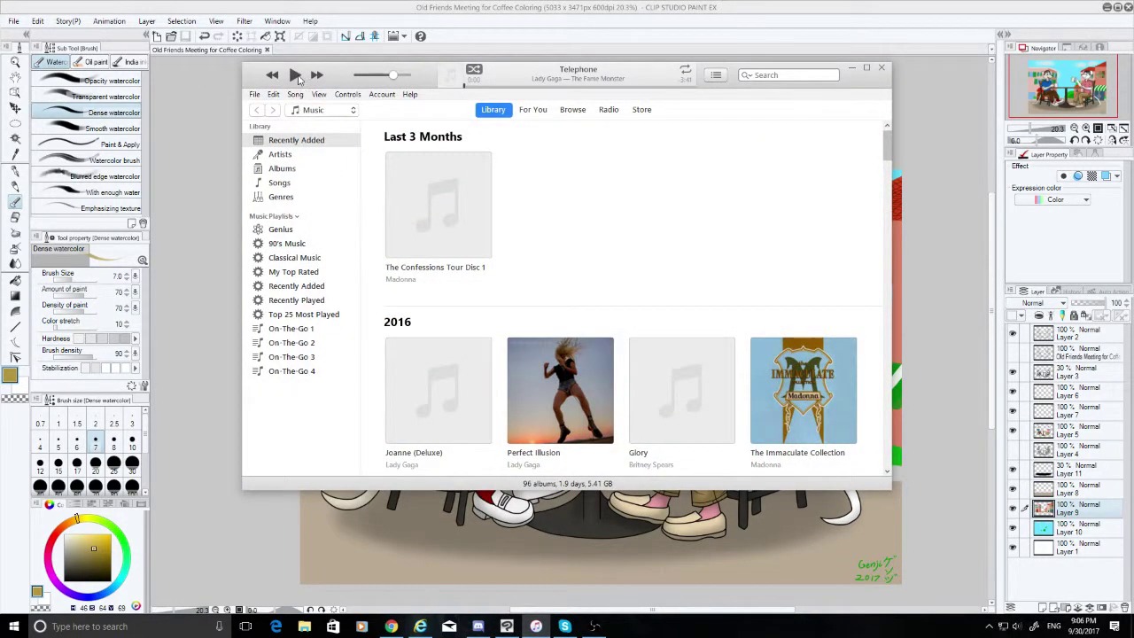
click(544, 6)
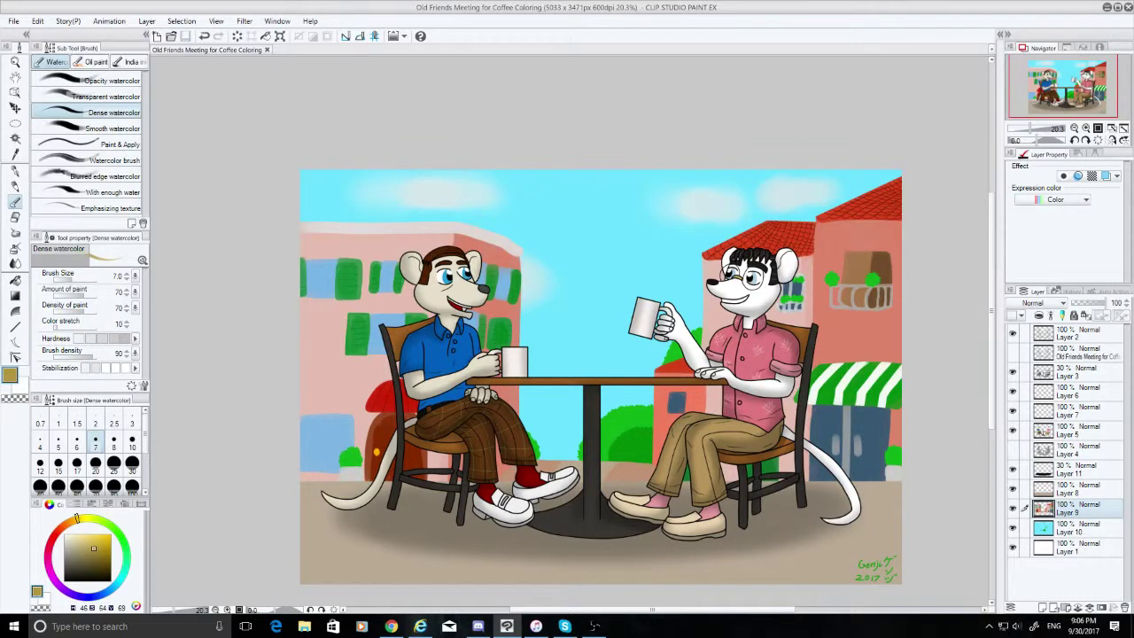
Sample the red of the lower tiled roof behind the white-faced character as the painting color
scroll(820, 239, up, 4)
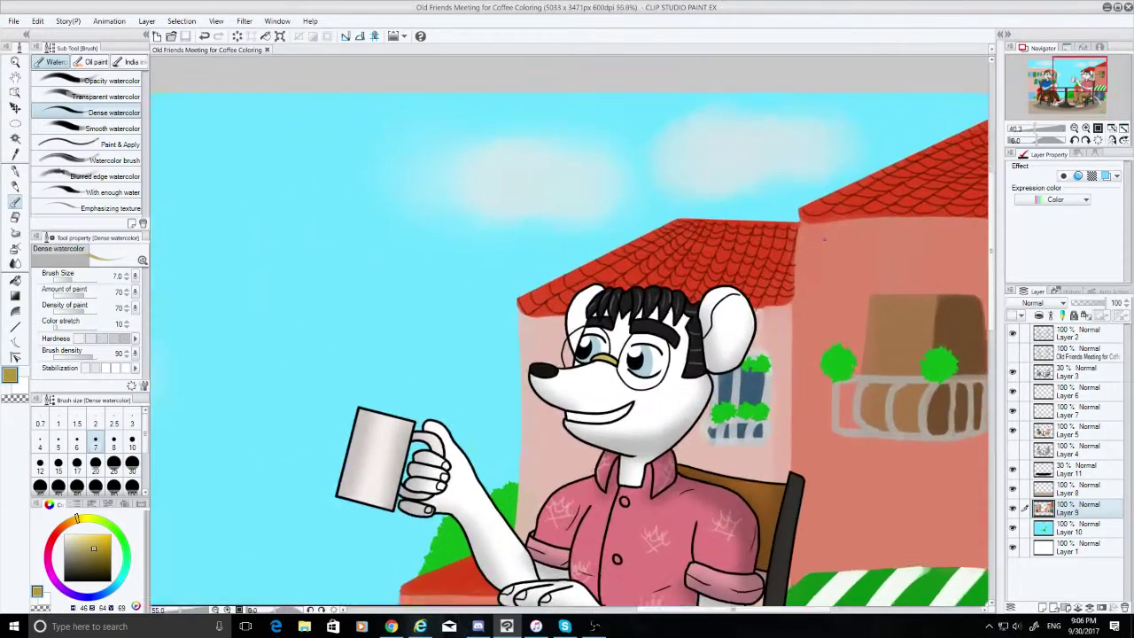
scroll(824, 239, up, 4)
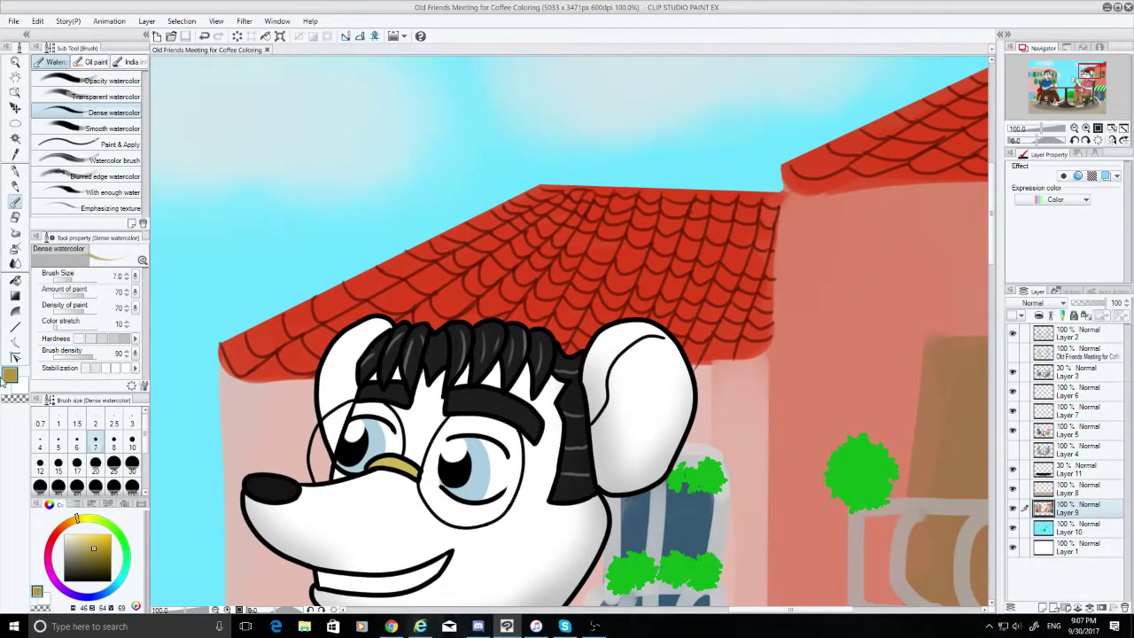
scroll(532, 363, down, 1)
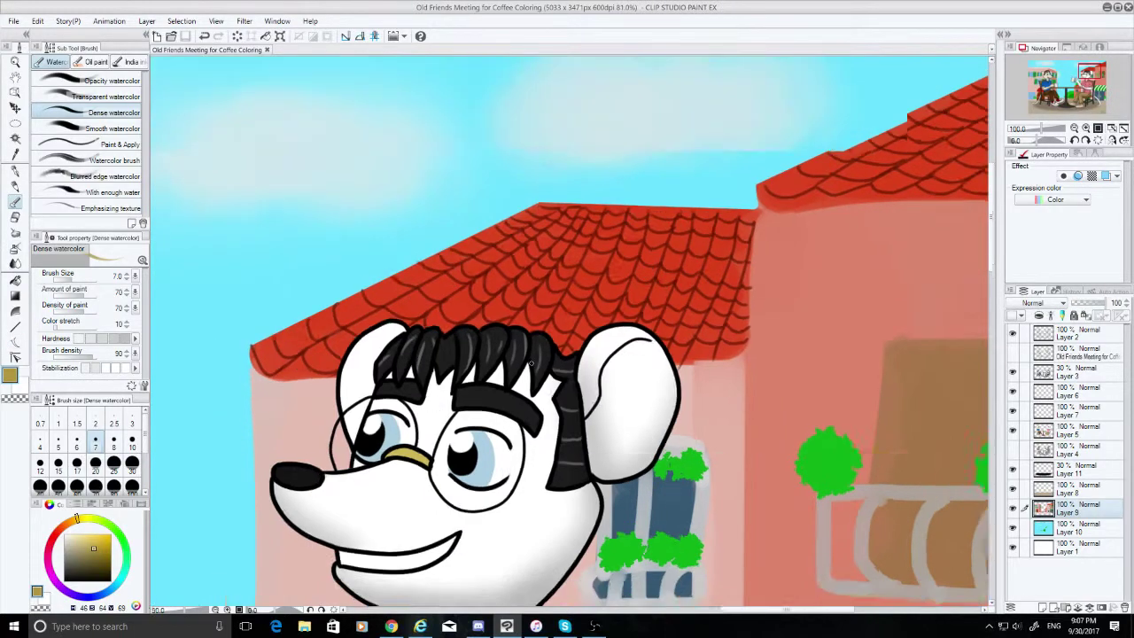
scroll(532, 363, down, 4)
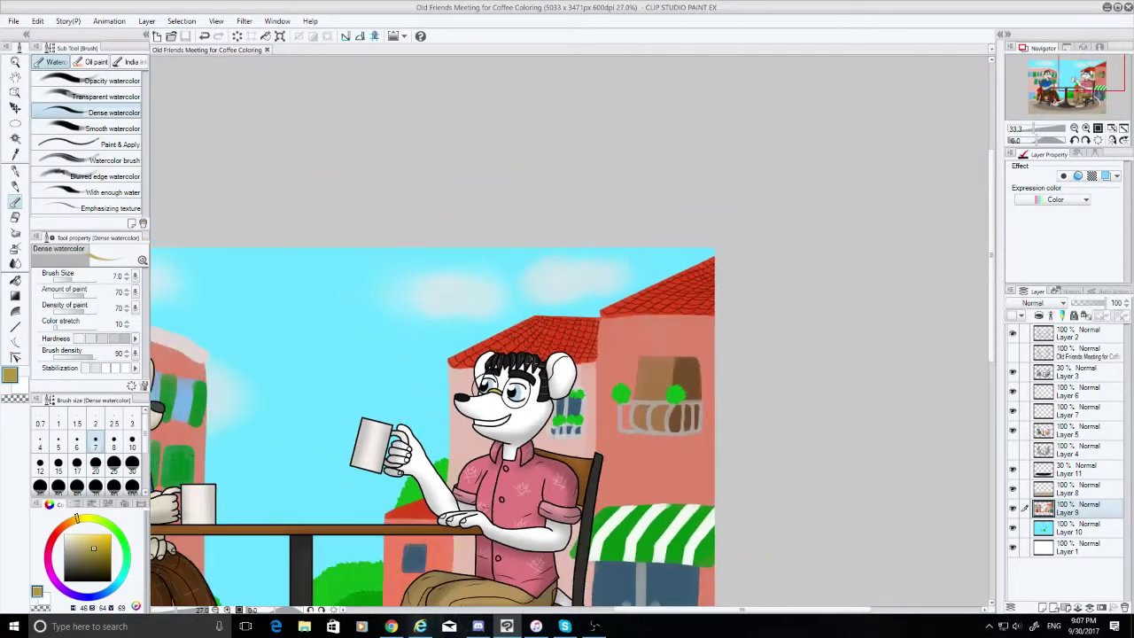
scroll(532, 359, down, 1)
scroll(535, 337, up, 2)
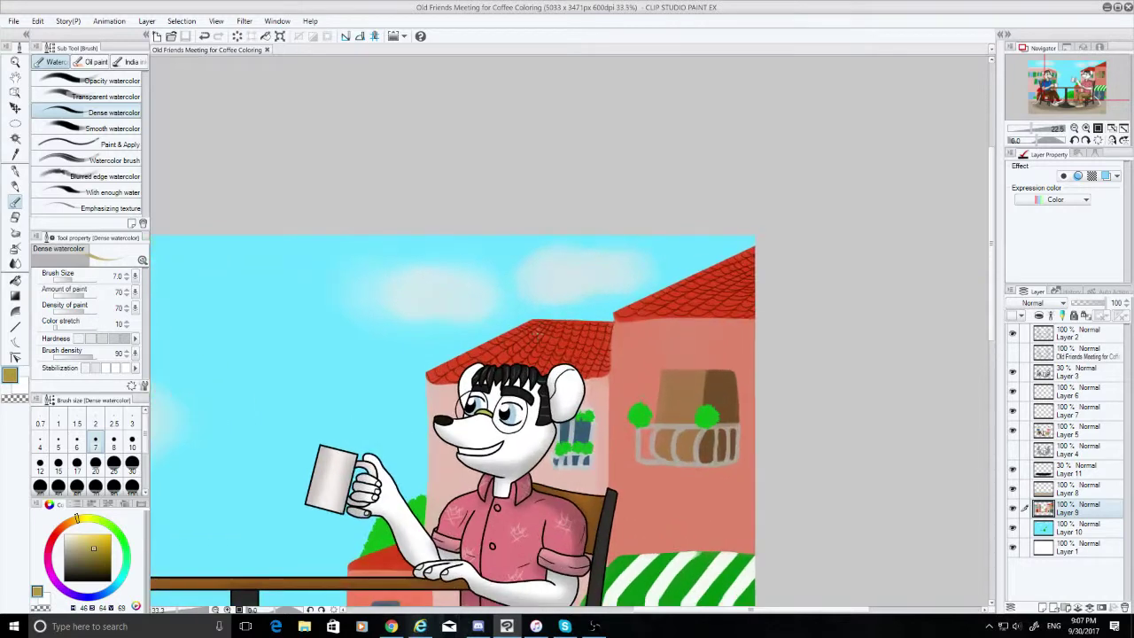
scroll(536, 337, up, 4)
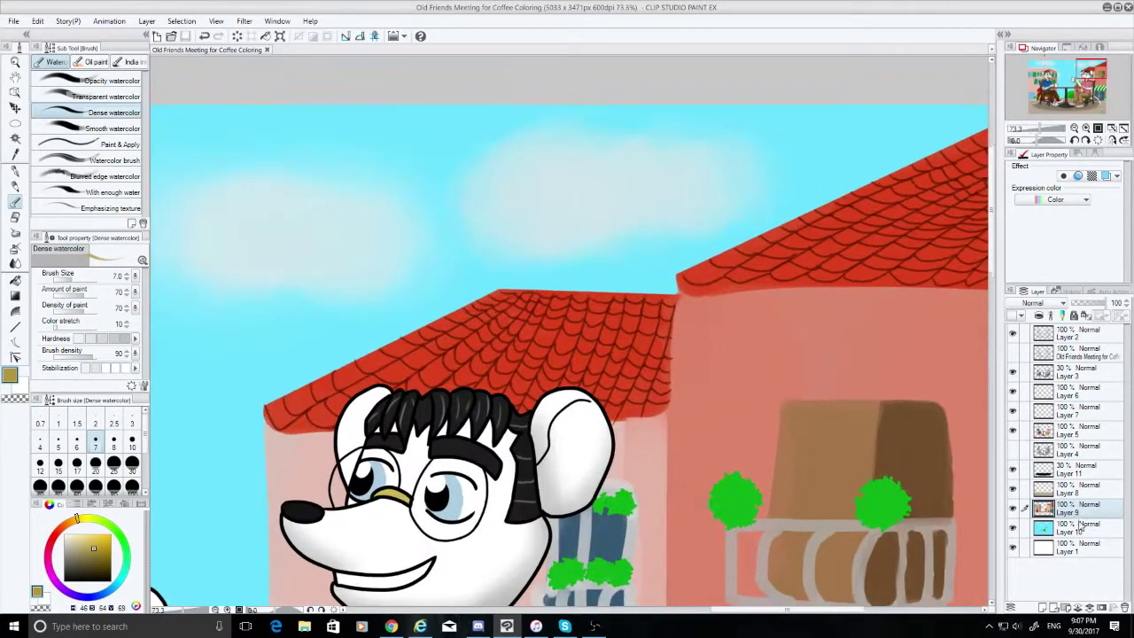
scroll(421, 426, up, 3)
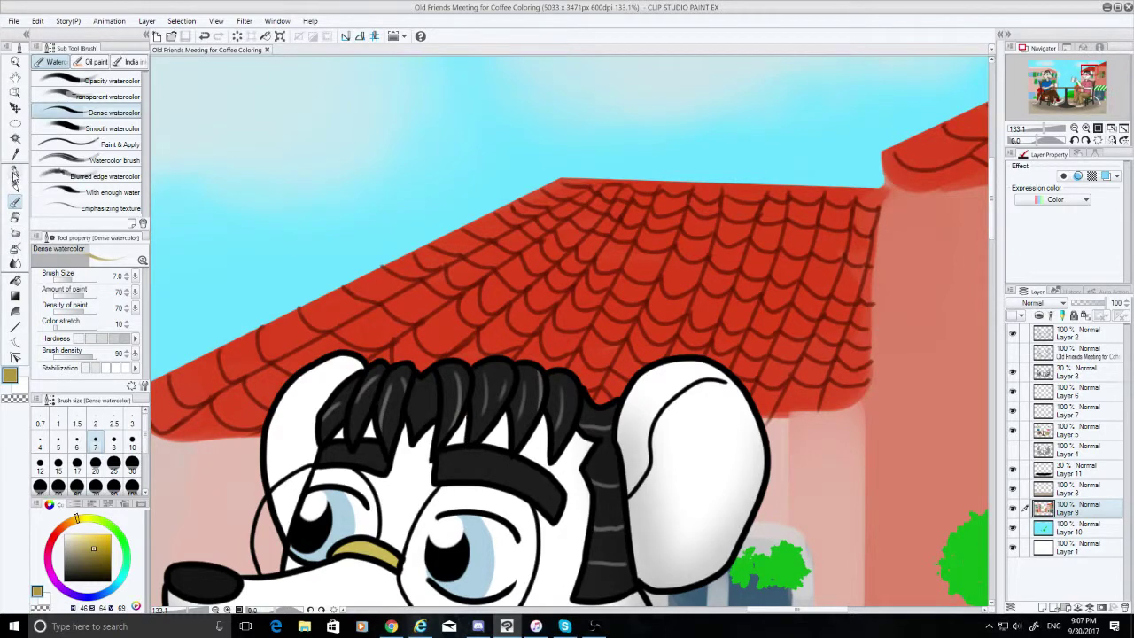
click(15, 153)
click(505, 329)
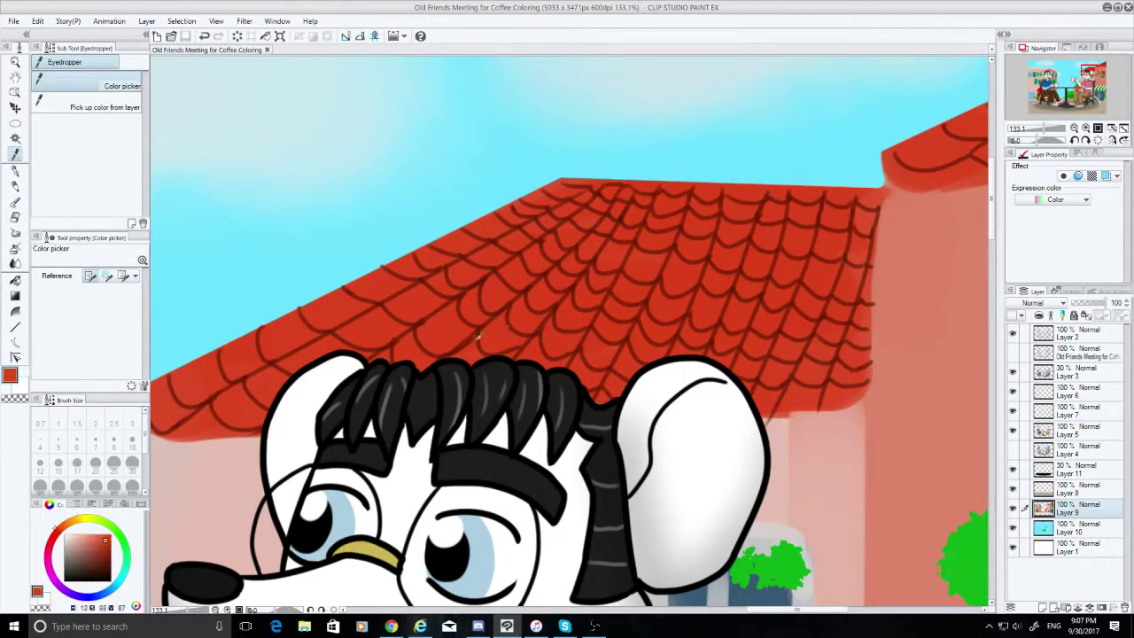
Try a Shadow airbrush stroke at size 30 across the lower roof's tiles and undo it
click(15, 248)
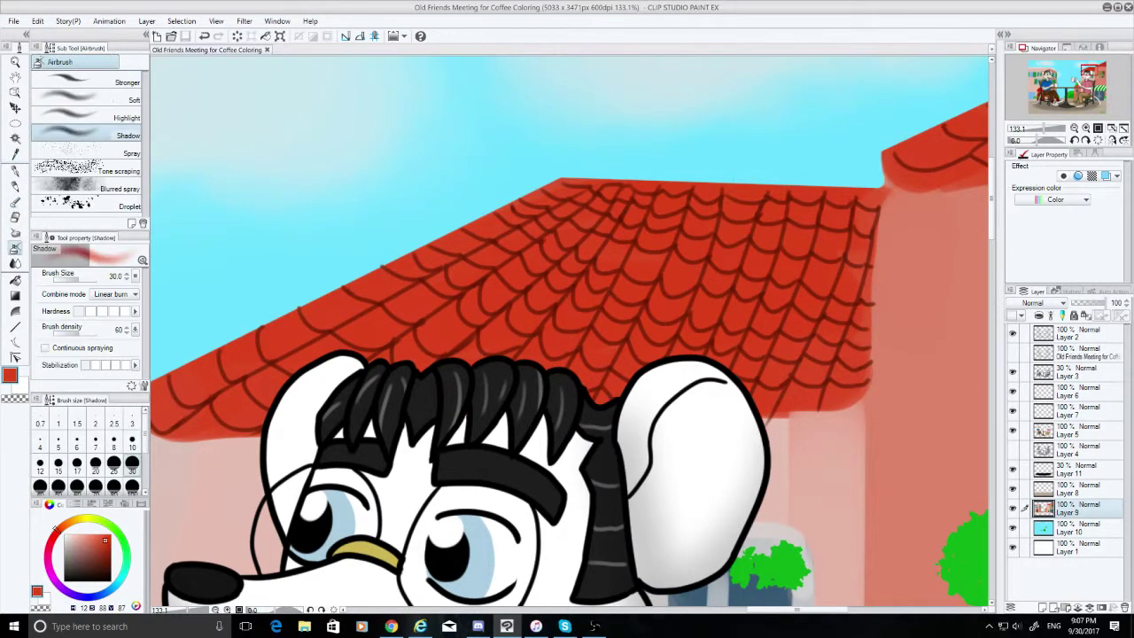
drag(537, 279, 477, 330)
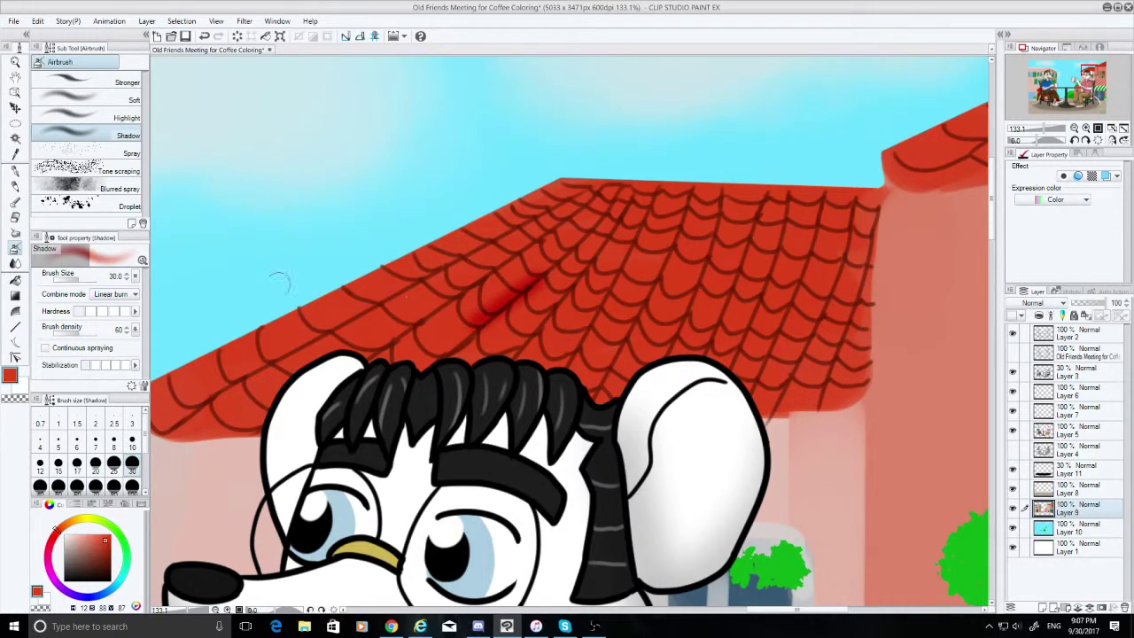
key(ctrl+z)
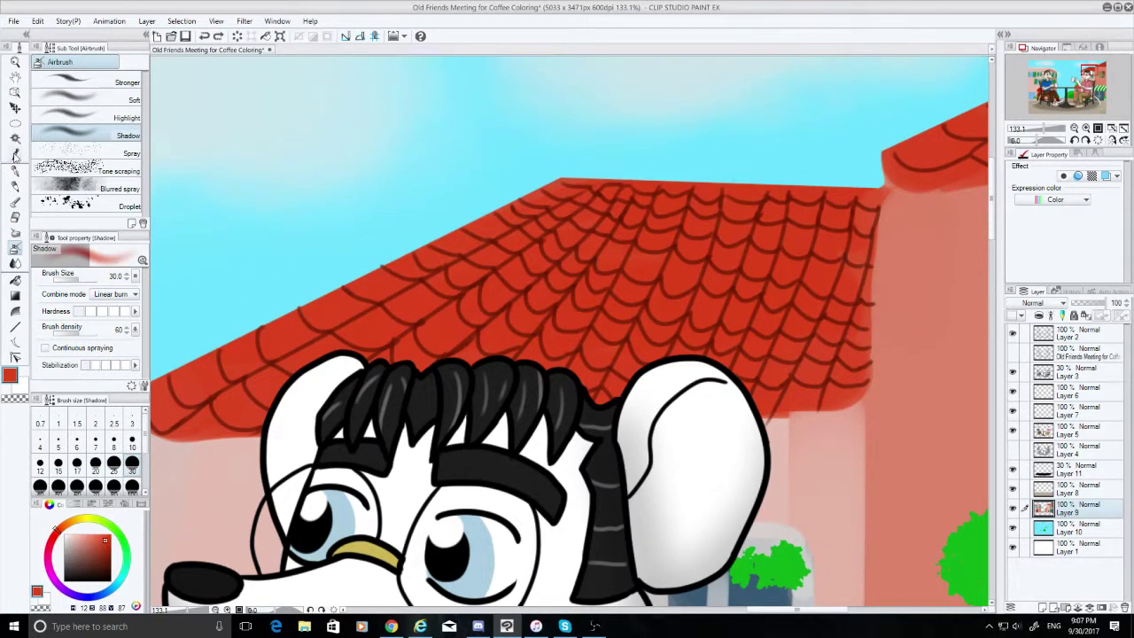
Try the Dense watercolor brush at size 70 over the lower roof's tiles and reduce its size to 20
click(17, 204)
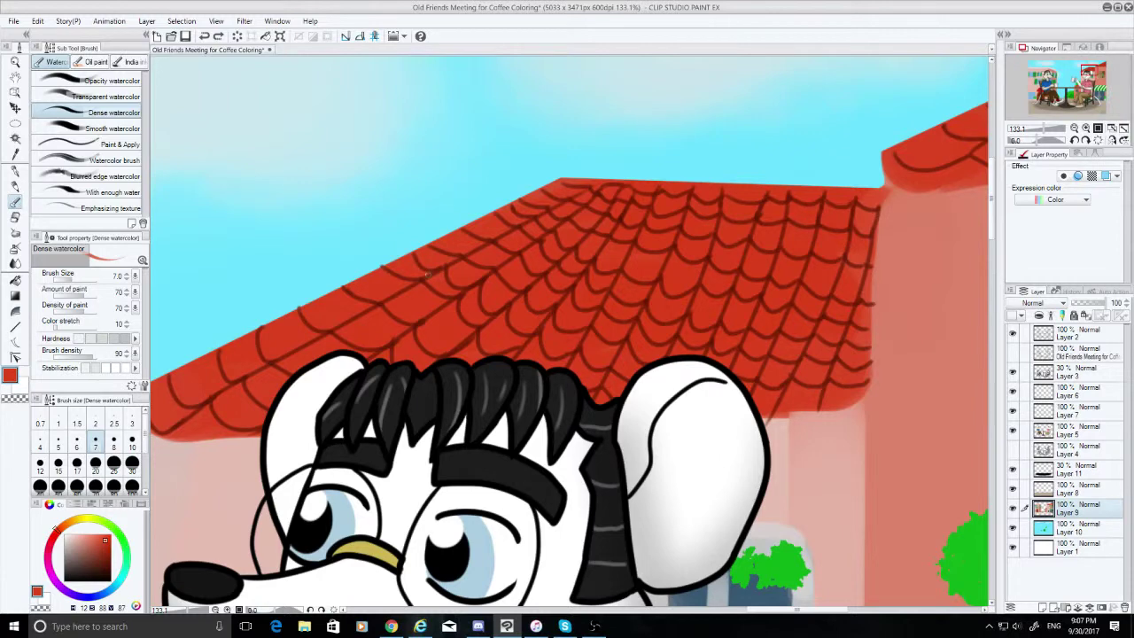
click(96, 487)
mouse_move(498, 304)
mouse_down()
mouse_move(563, 260)
mouse_move(728, 248)
mouse_move(806, 279)
mouse_up()
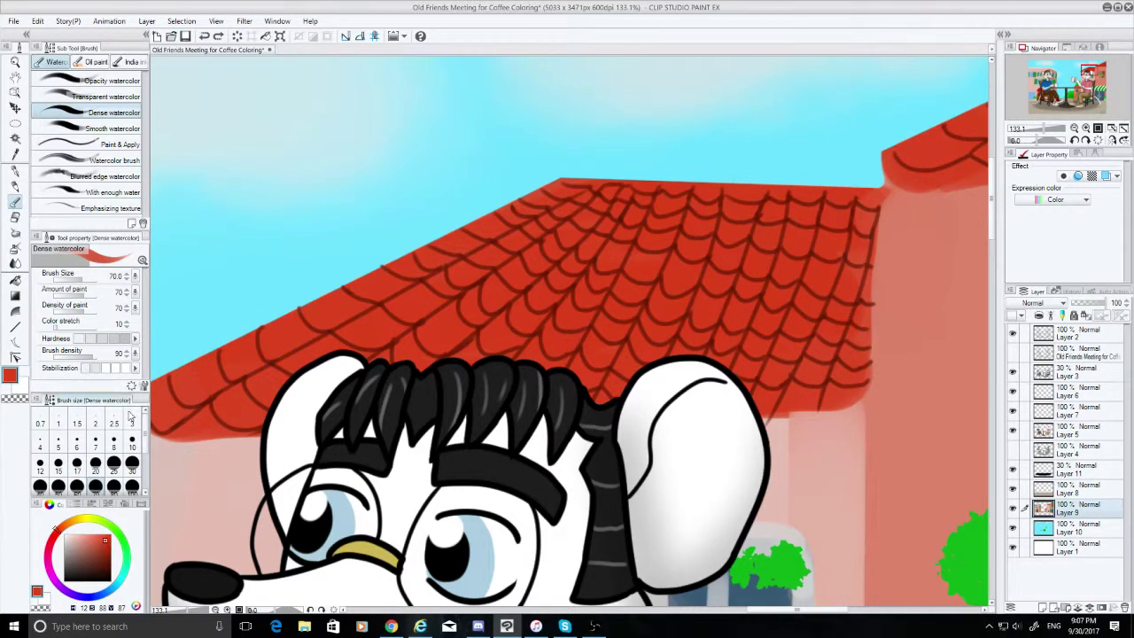
click(96, 462)
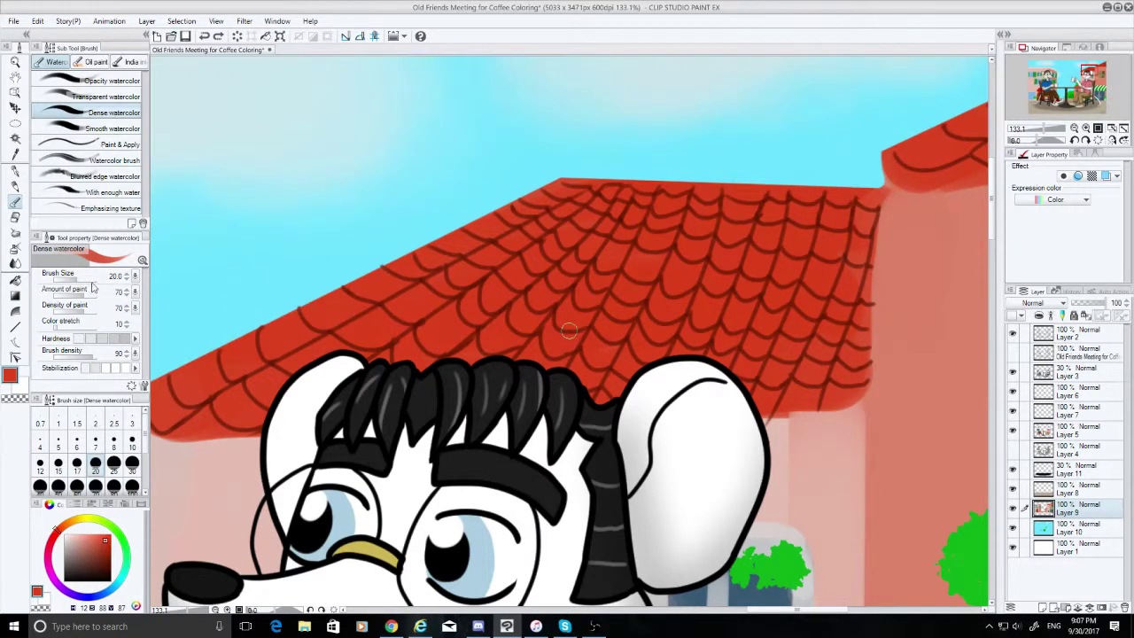
Glaze the sampled red over the lower roof's tile lines with the Transparent watercolor brush at size 70
click(93, 96)
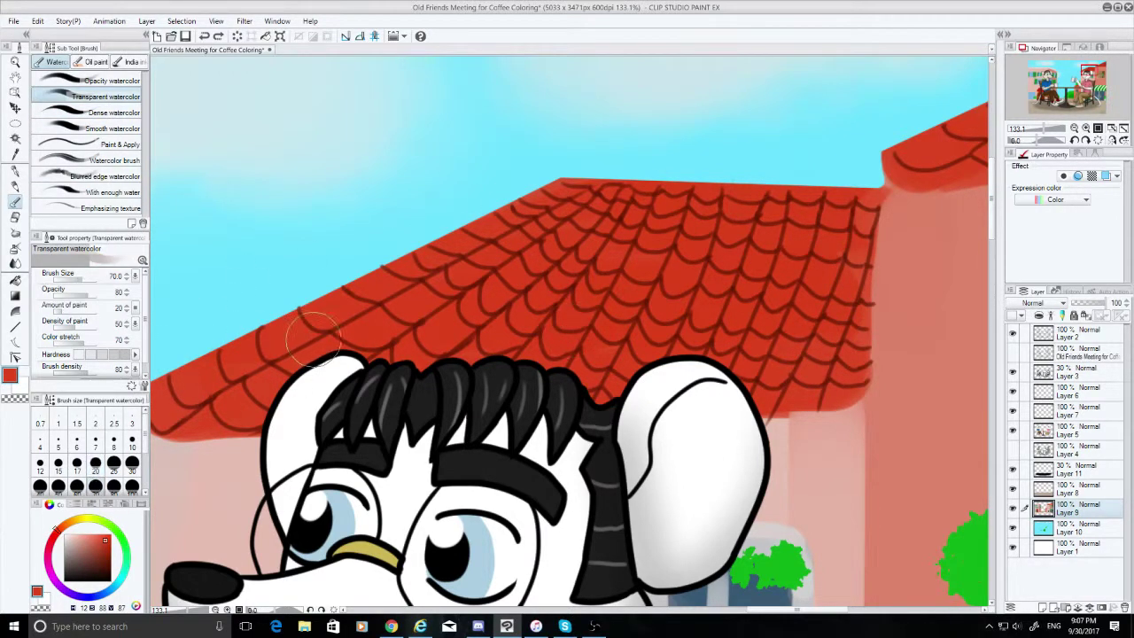
drag(462, 246, 504, 225)
key(ctrl+z)
mouse_move(337, 339)
mouse_down()
mouse_move(576, 204)
mouse_move(332, 341)
mouse_move(239, 359)
mouse_move(213, 399)
mouse_move(173, 423)
mouse_up()
key(ctrl+z)
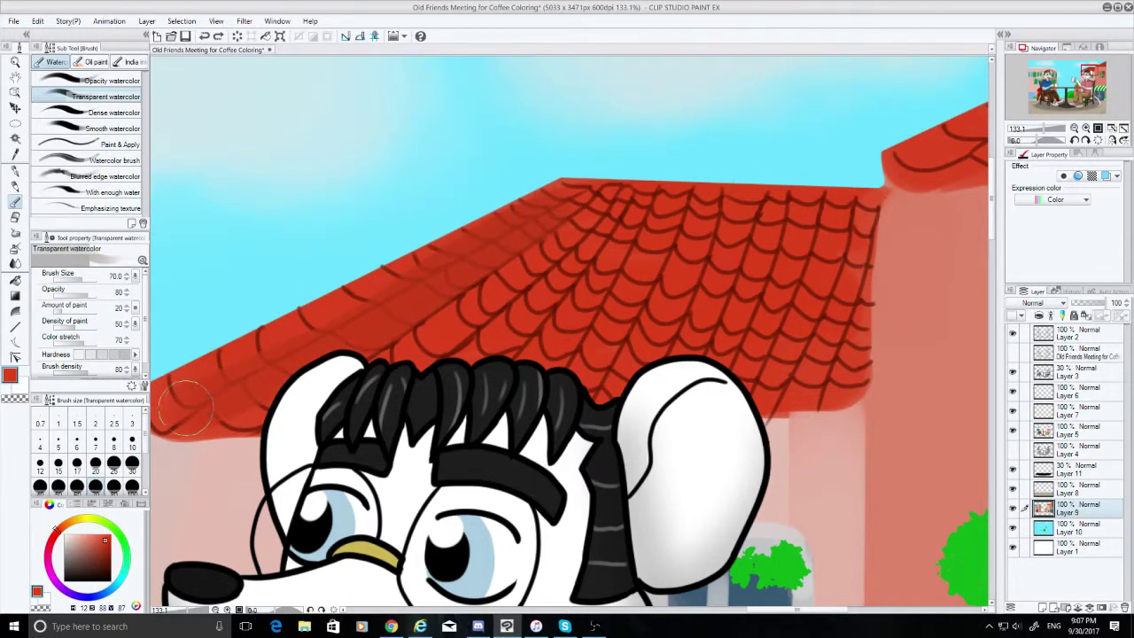
mouse_move(333, 379)
mouse_down()
mouse_move(428, 357)
mouse_move(570, 210)
mouse_move(848, 216)
mouse_move(607, 208)
mouse_move(507, 336)
mouse_move(622, 260)
mouse_move(701, 230)
mouse_move(599, 345)
mouse_move(802, 274)
mouse_move(645, 369)
mouse_move(590, 363)
mouse_move(765, 358)
mouse_move(820, 346)
mouse_move(754, 373)
mouse_move(829, 373)
mouse_move(852, 293)
mouse_move(798, 243)
mouse_move(692, 258)
mouse_move(781, 309)
mouse_move(631, 324)
mouse_up()
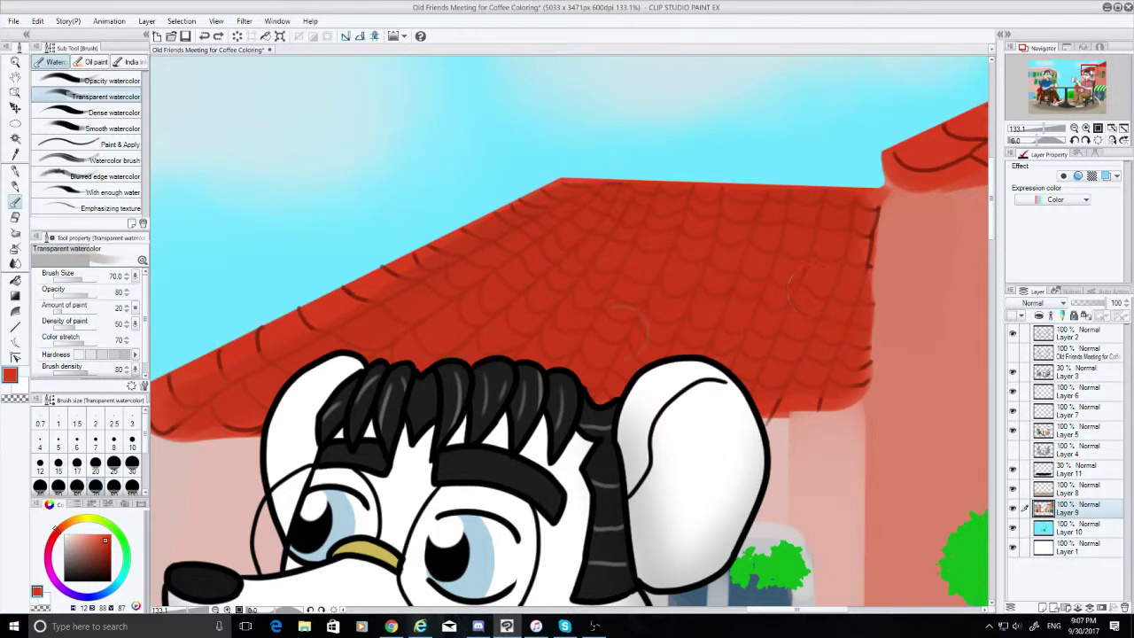
mouse_move(556, 328)
mouse_down()
mouse_move(354, 298)
mouse_move(221, 362)
mouse_move(177, 408)
mouse_up()
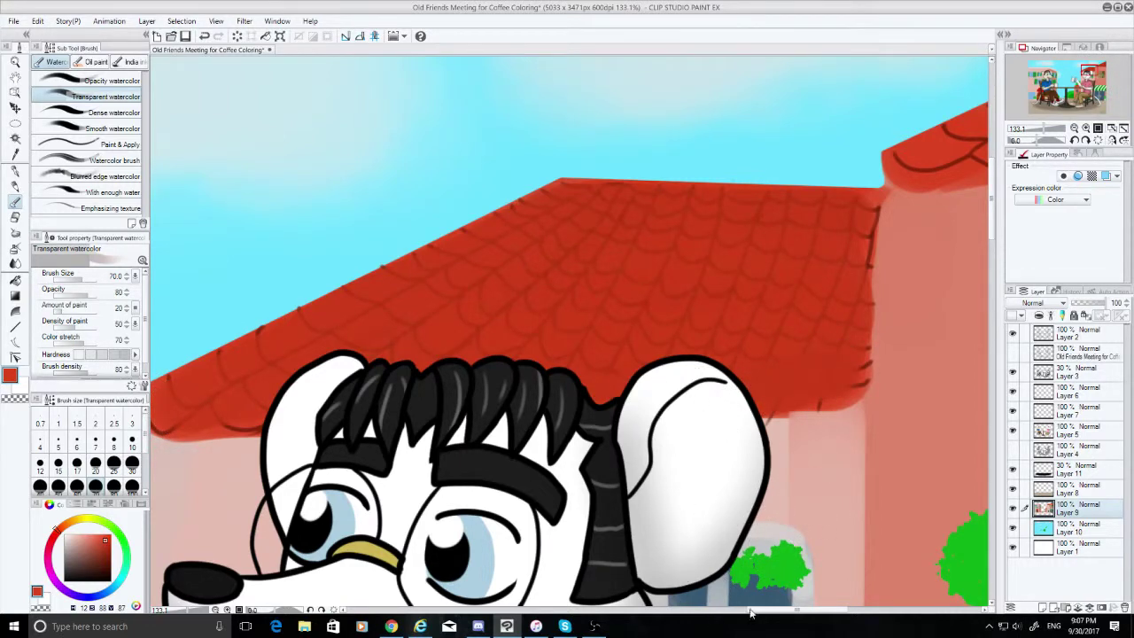
Blend red over the remaining dark tile lines at the outer ends of the lower roof
drag(771, 608, 725, 613)
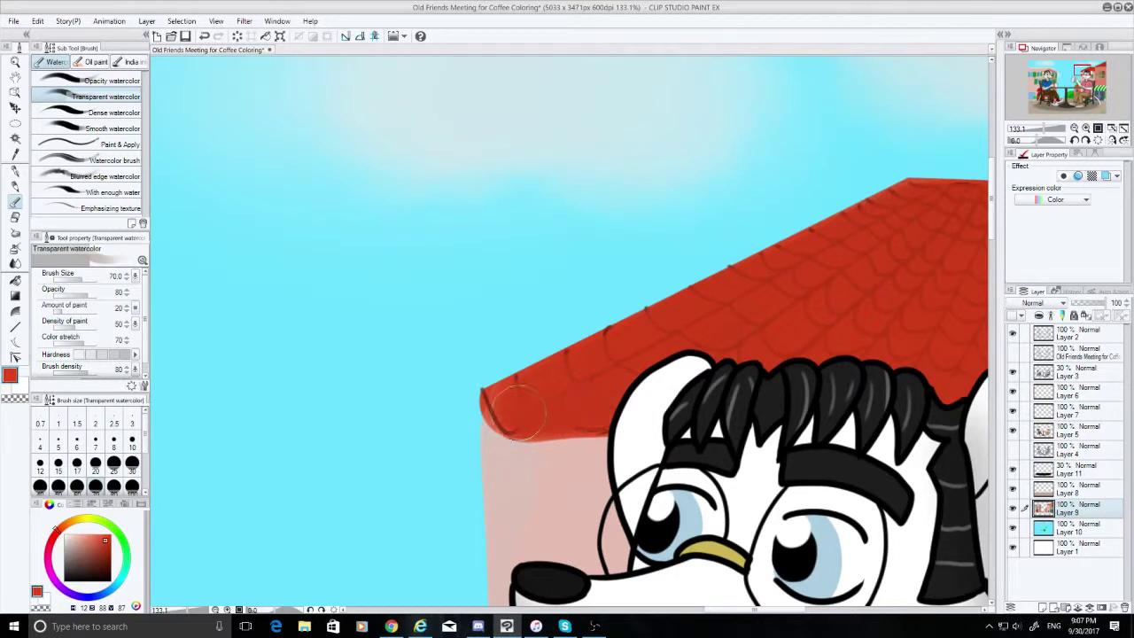
key(ctrl+z)
drag(737, 610, 837, 594)
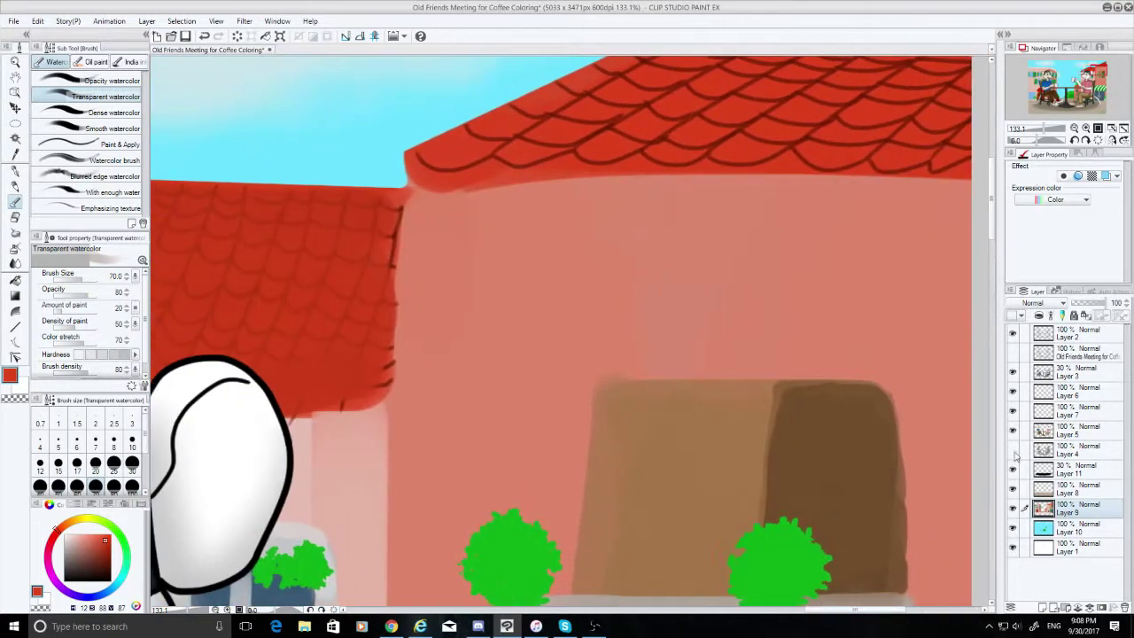
drag(991, 230, 990, 224)
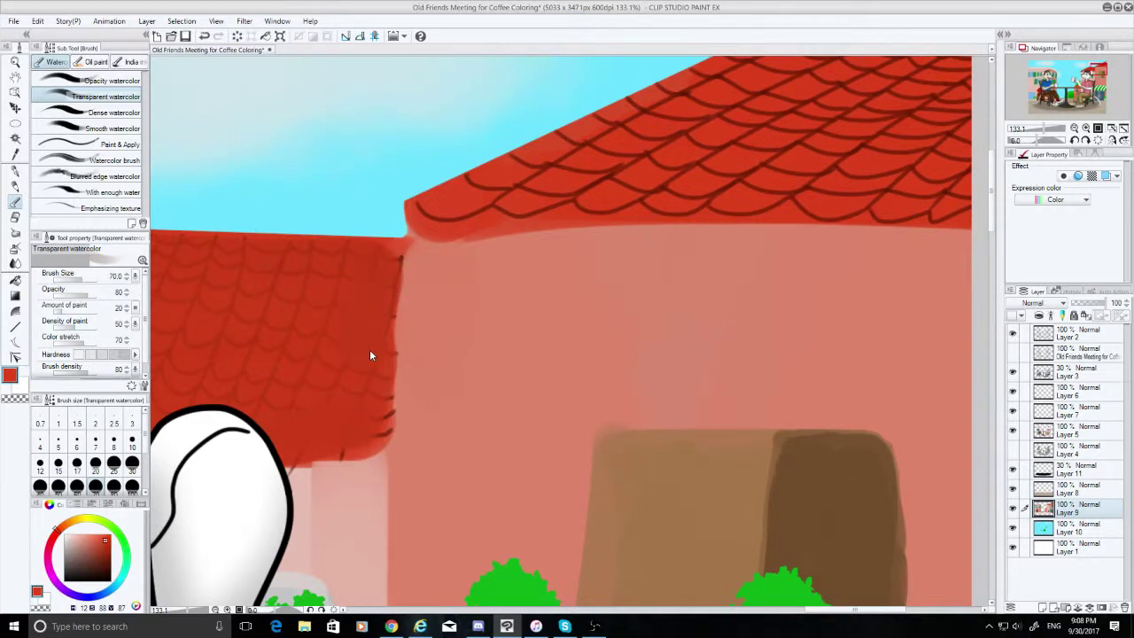
Soften the dark tile lines at the lower roof's outer edge and bottom corner with the Transparent watercolor brush at size 20
click(96, 479)
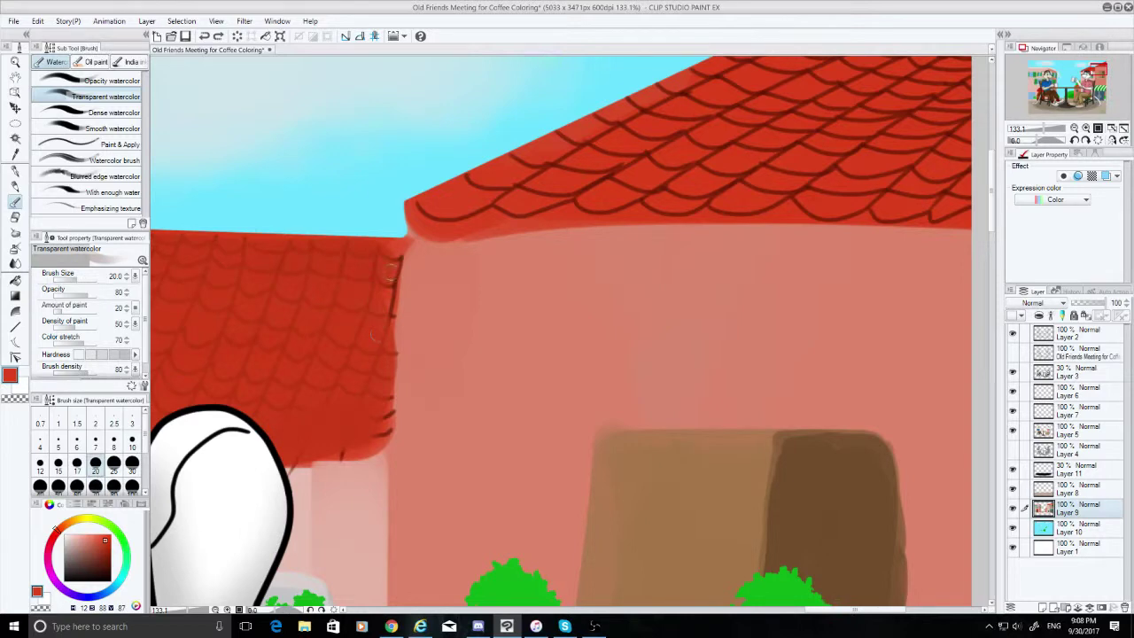
drag(391, 273, 389, 310)
drag(390, 397, 378, 441)
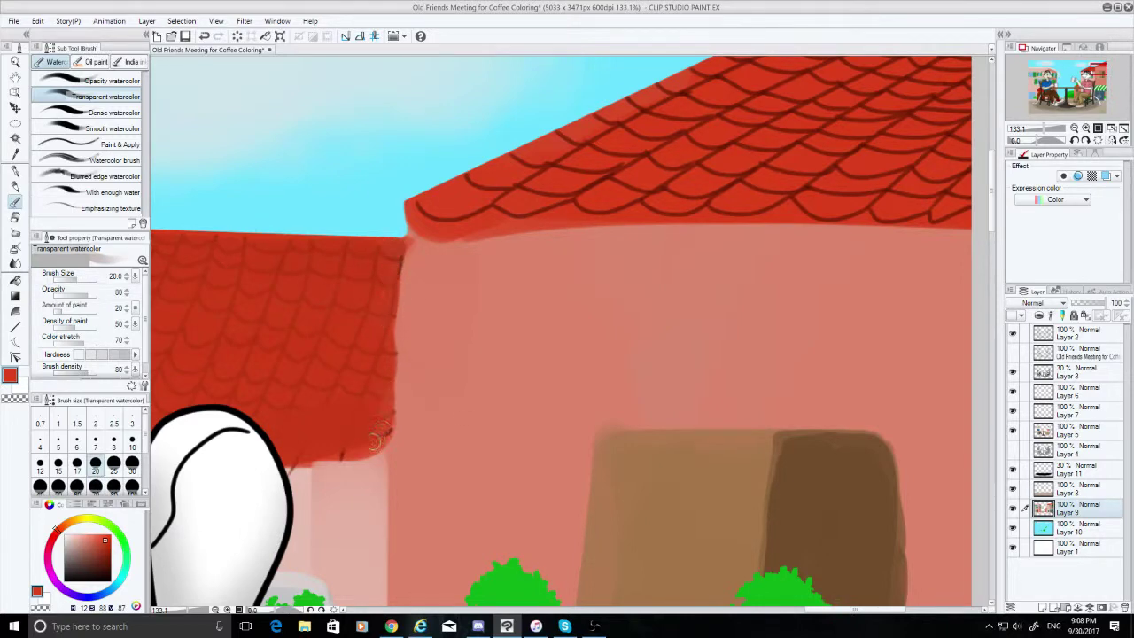
mouse_move(386, 394)
mouse_down()
mouse_move(383, 422)
mouse_move(319, 451)
mouse_up()
Clean up the sloped outline of the lower roof with the Hard eraser at size 7, undoing the unwanted strokes
drag(837, 610, 775, 610)
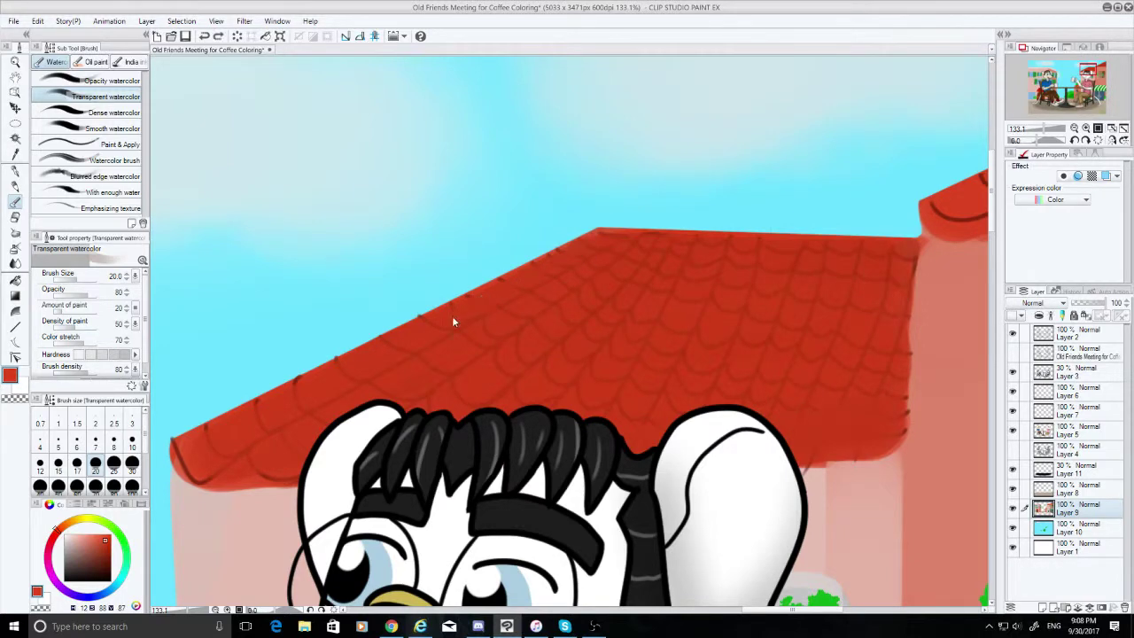
key(e)
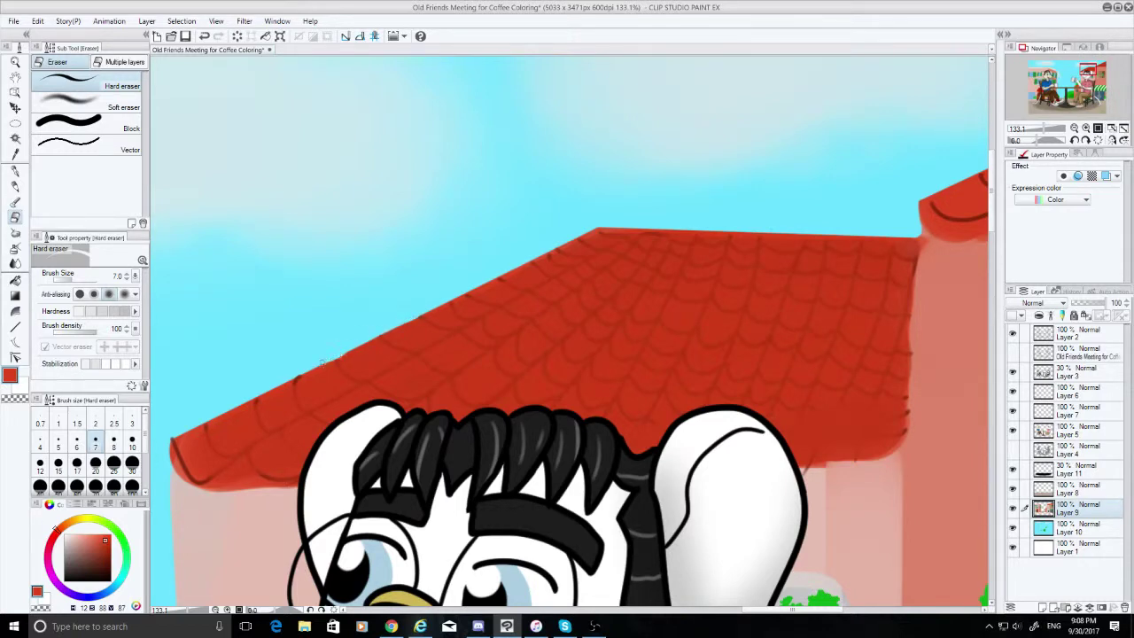
key(ctrl+z)
key(ctrl+z)
drag(303, 374, 292, 379)
Examine the whole illustration to check the roofs and find remaining background spots that need touching up
scroll(821, 591, down, 4)
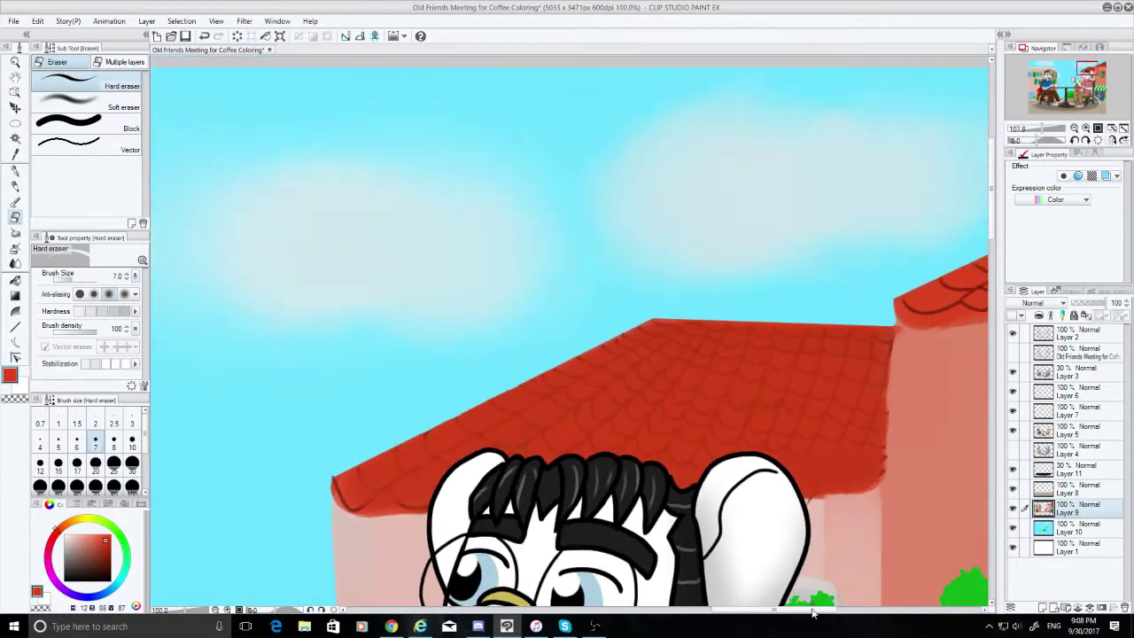
scroll(815, 609, down, 1)
scroll(778, 511, down, 1)
scroll(778, 511, down, 2)
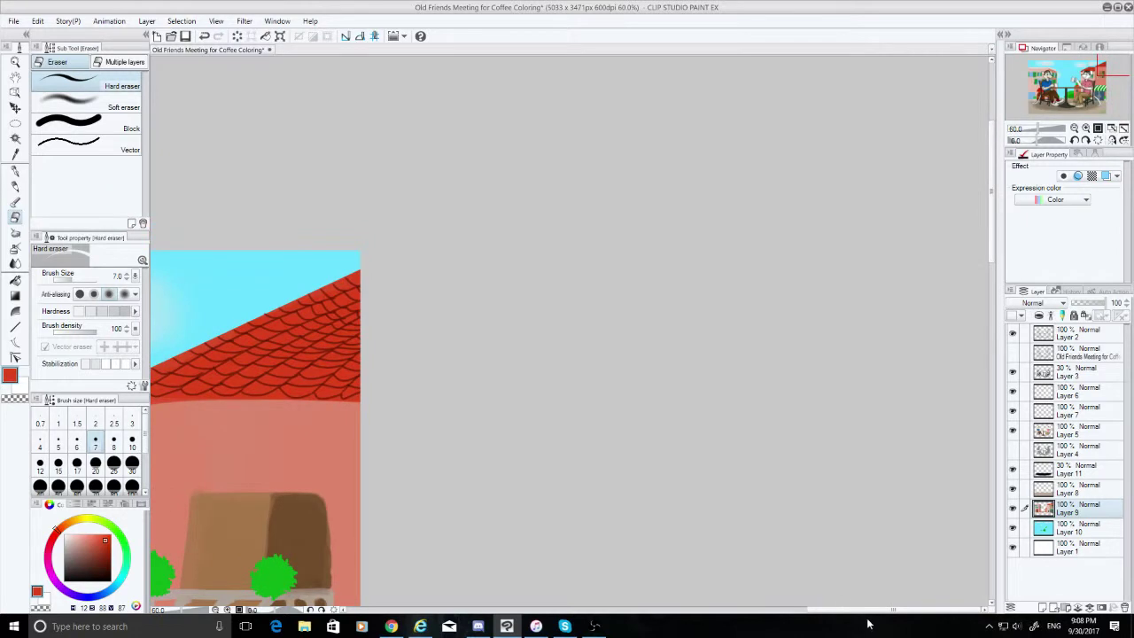
drag(870, 610, 753, 609)
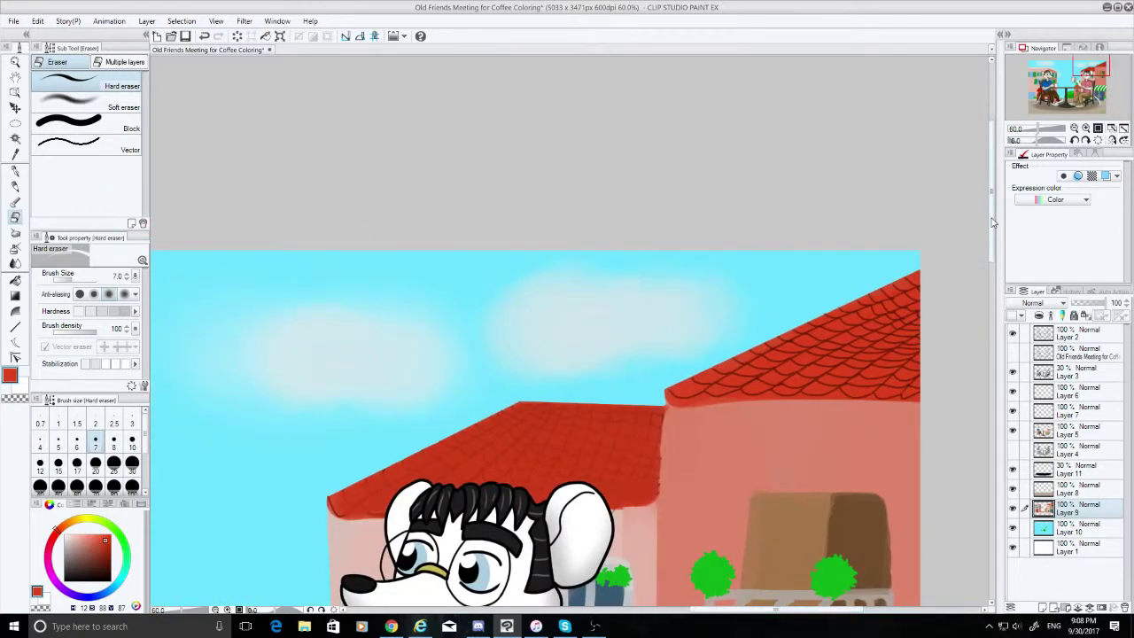
drag(992, 246, 993, 333)
scroll(830, 466, down, 1)
scroll(830, 464, down, 4)
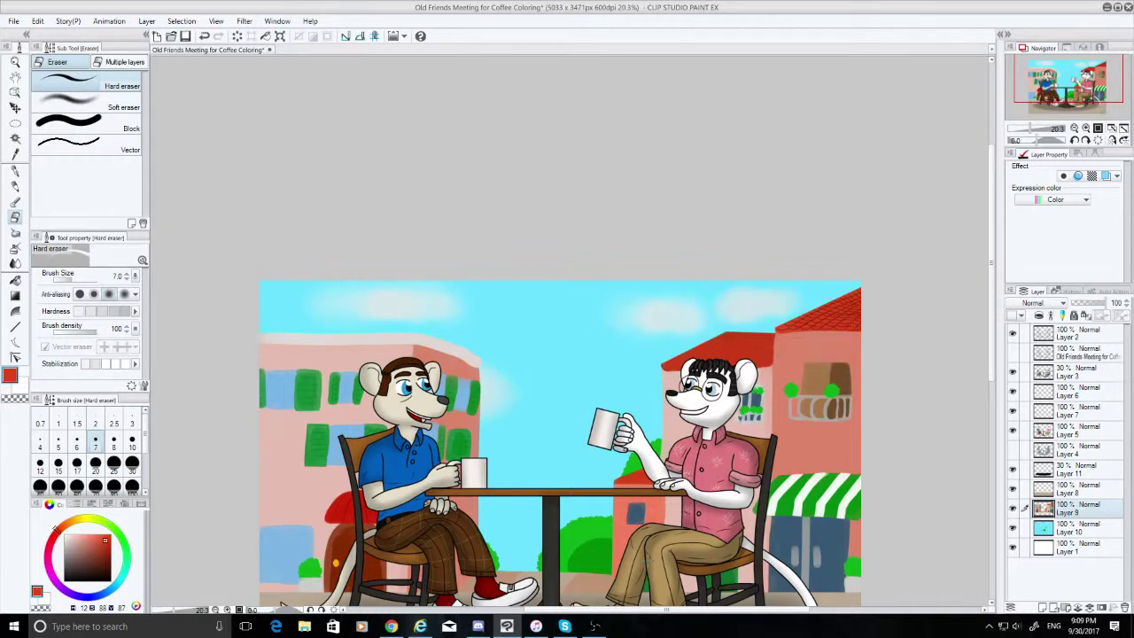
scroll(639, 551, down, 1)
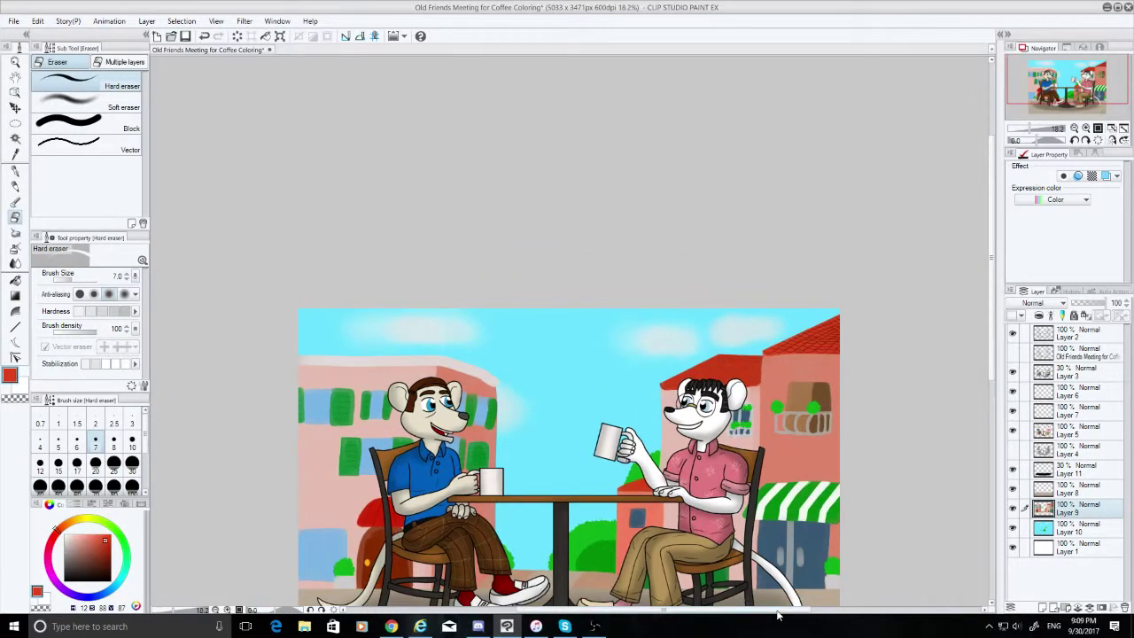
drag(778, 609, 735, 610)
Sample the arched door's brown and brush it over the door's upper part with the Transparent watercolor brush at size 20
scroll(476, 570, up, 5)
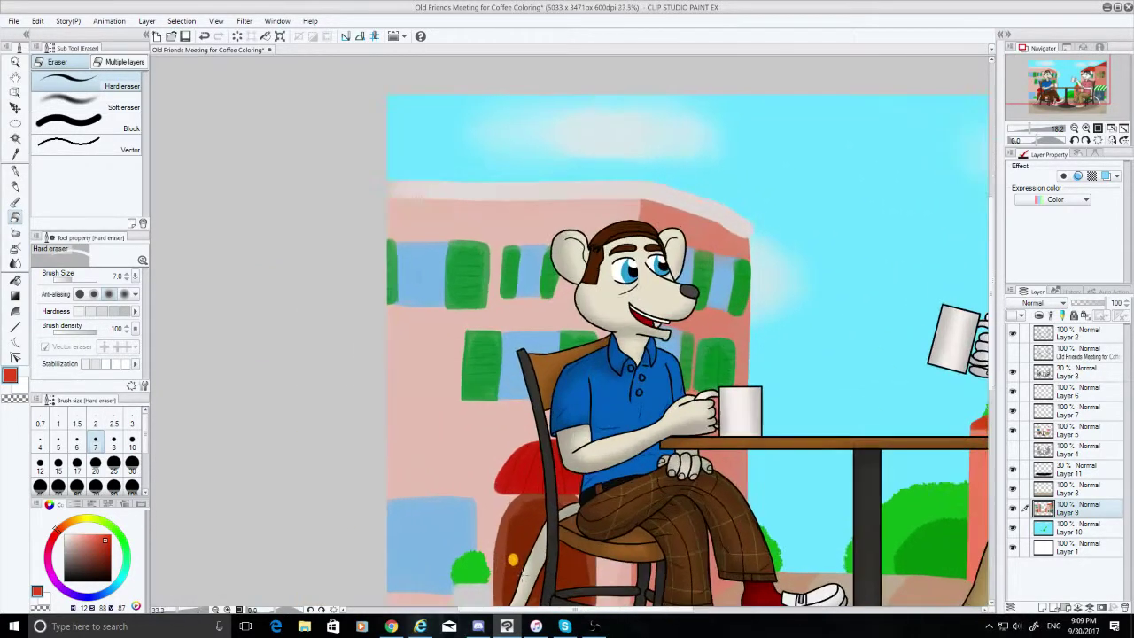
click(15, 152)
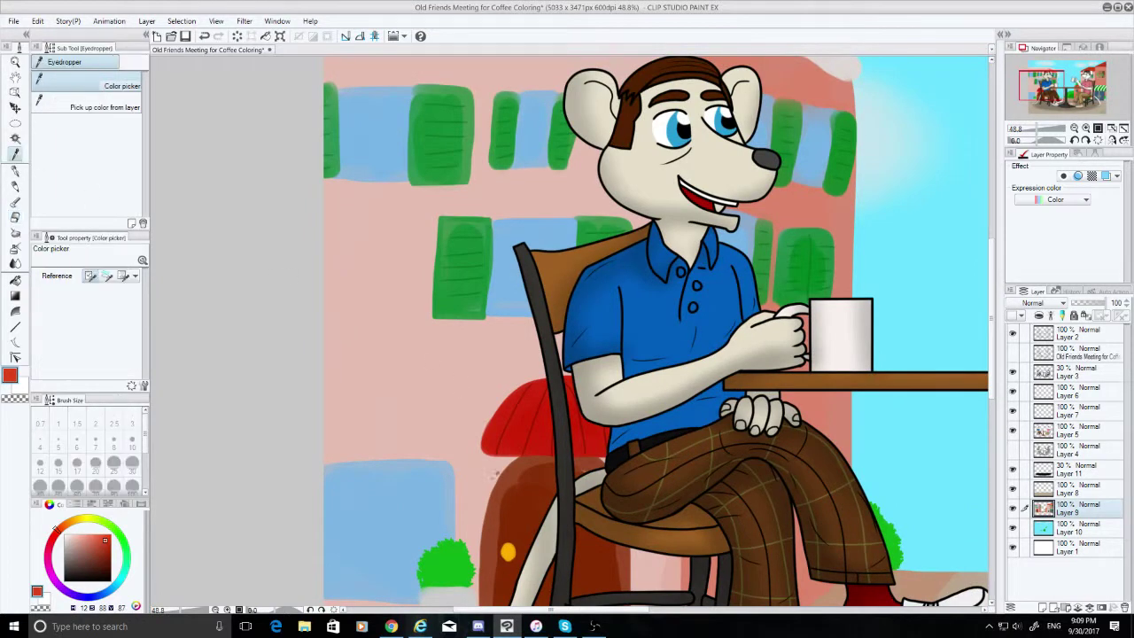
click(519, 508)
scroll(520, 507, up, 1)
scroll(519, 508, up, 2)
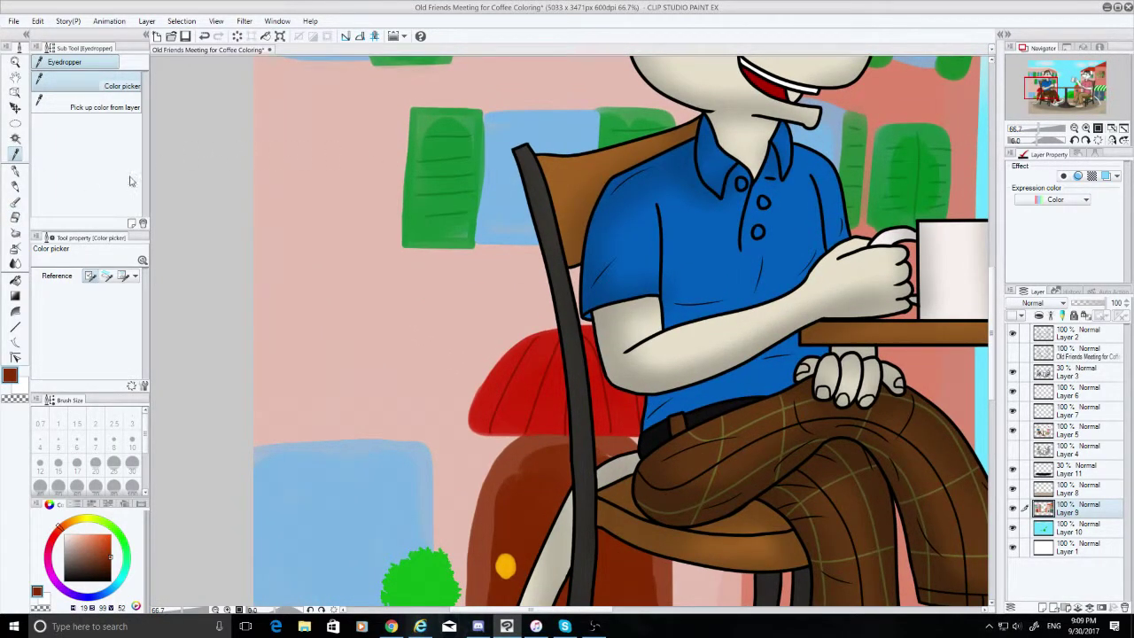
click(15, 202)
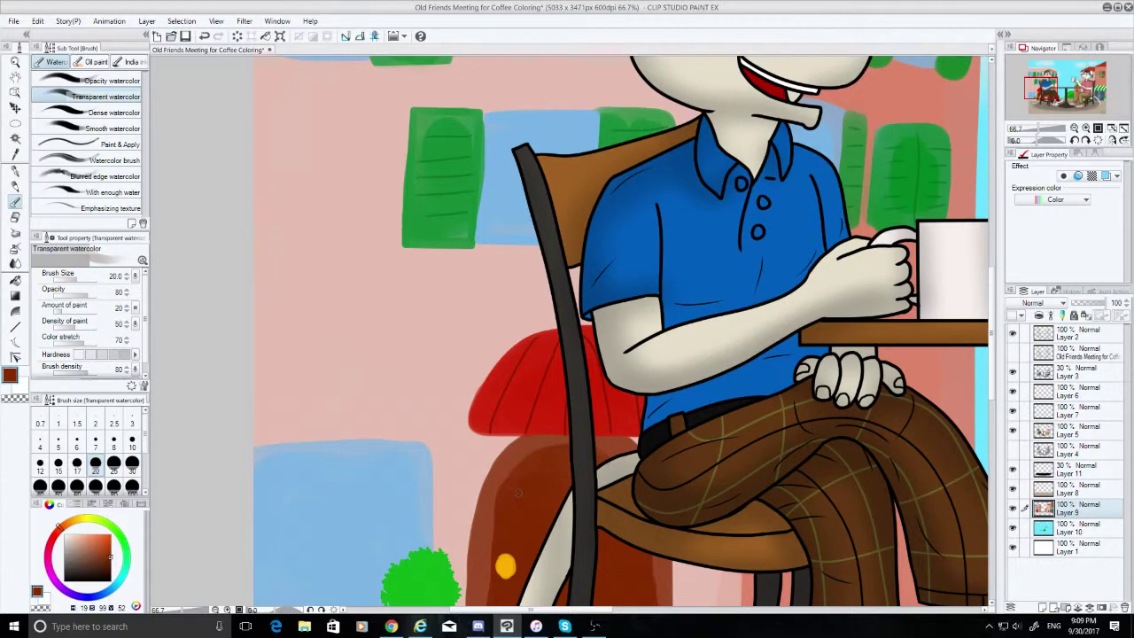
drag(513, 470, 503, 497)
Even out the bottom edge of the ground-floor window with its sampled blue, using the Dense watercolor brush at size 20
scroll(632, 429, down, 5)
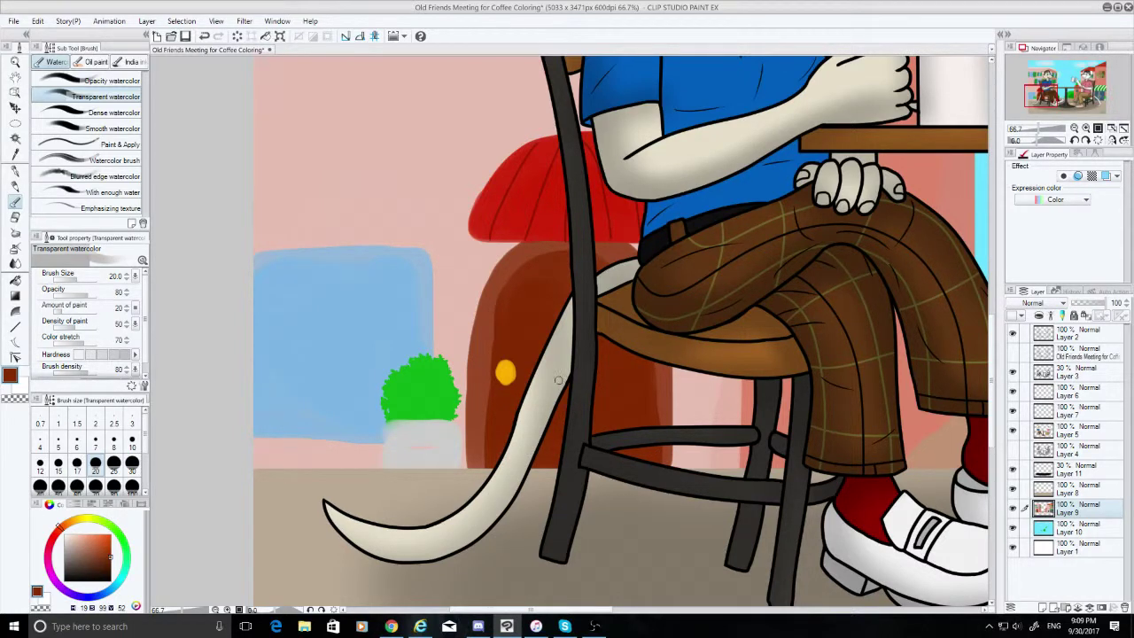
click(14, 153)
click(324, 337)
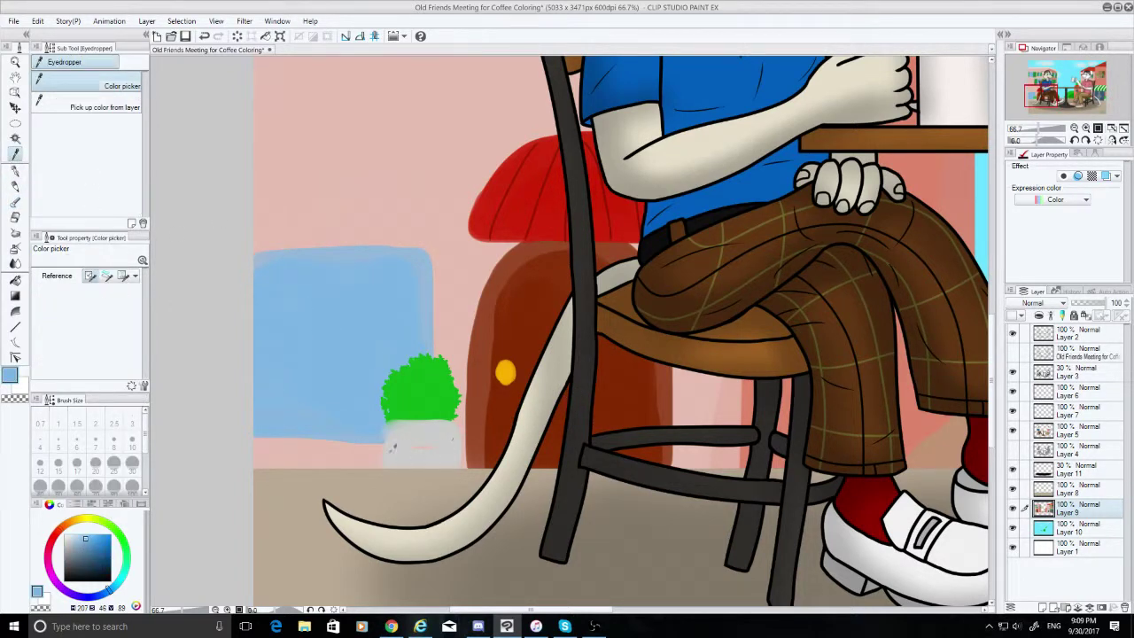
click(14, 202)
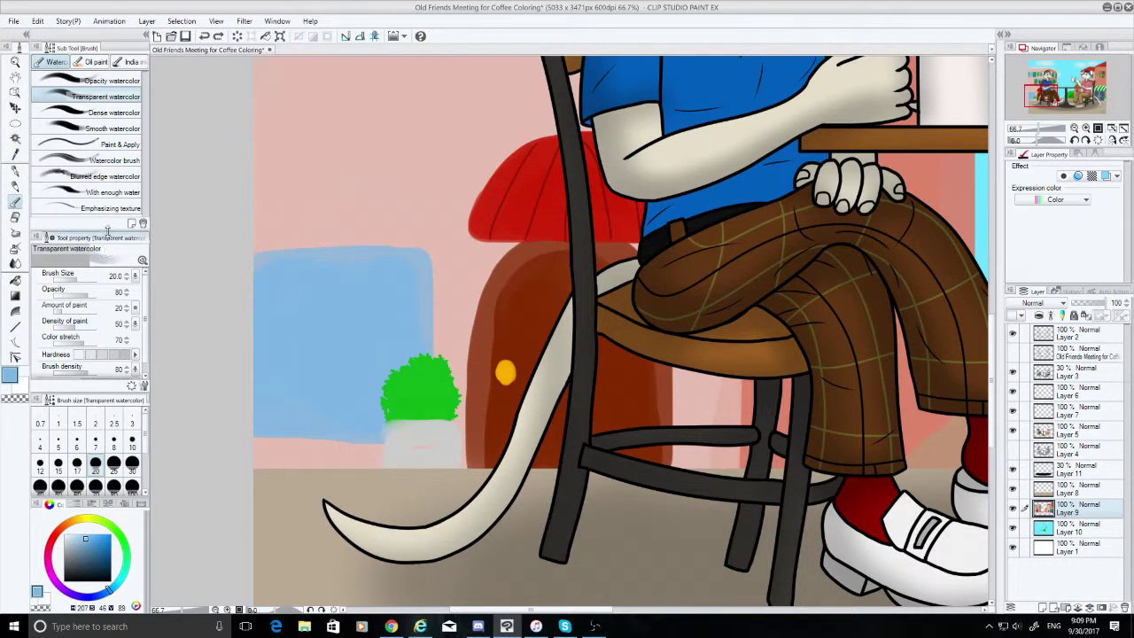
click(97, 113)
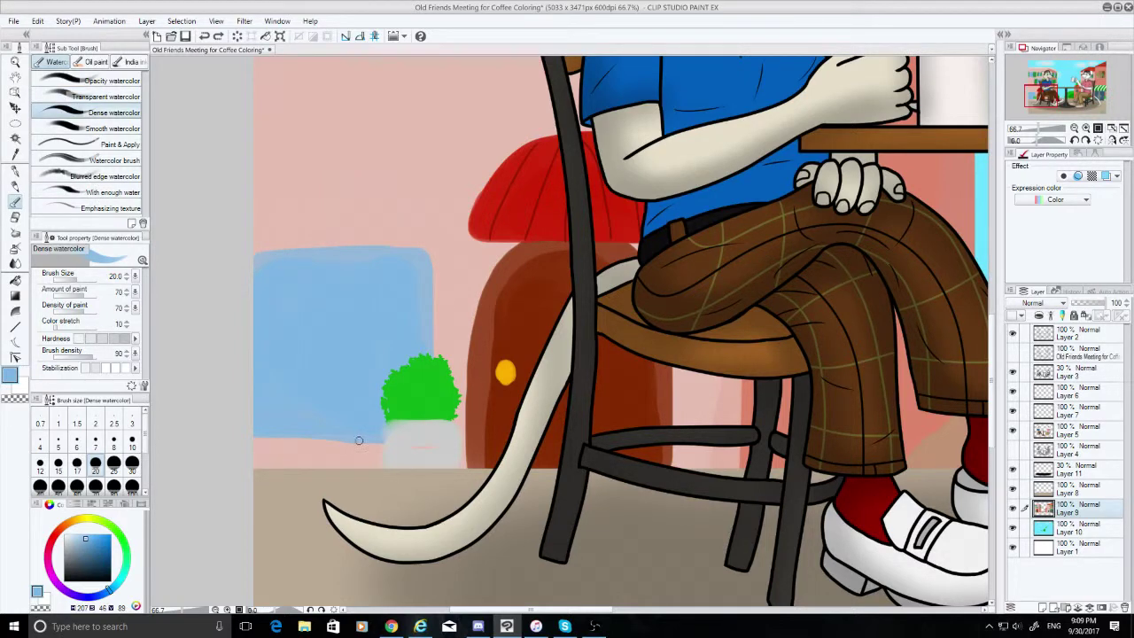
drag(357, 441, 240, 451)
key(ctrl+z)
drag(350, 439, 248, 448)
key(ctrl+z)
key(ctrl+z)
key(ctrl+z)
drag(350, 440, 266, 446)
Sample the planter's gray and touch up the side edges of the pot beneath the bush, undoing the last stroke
key(i)
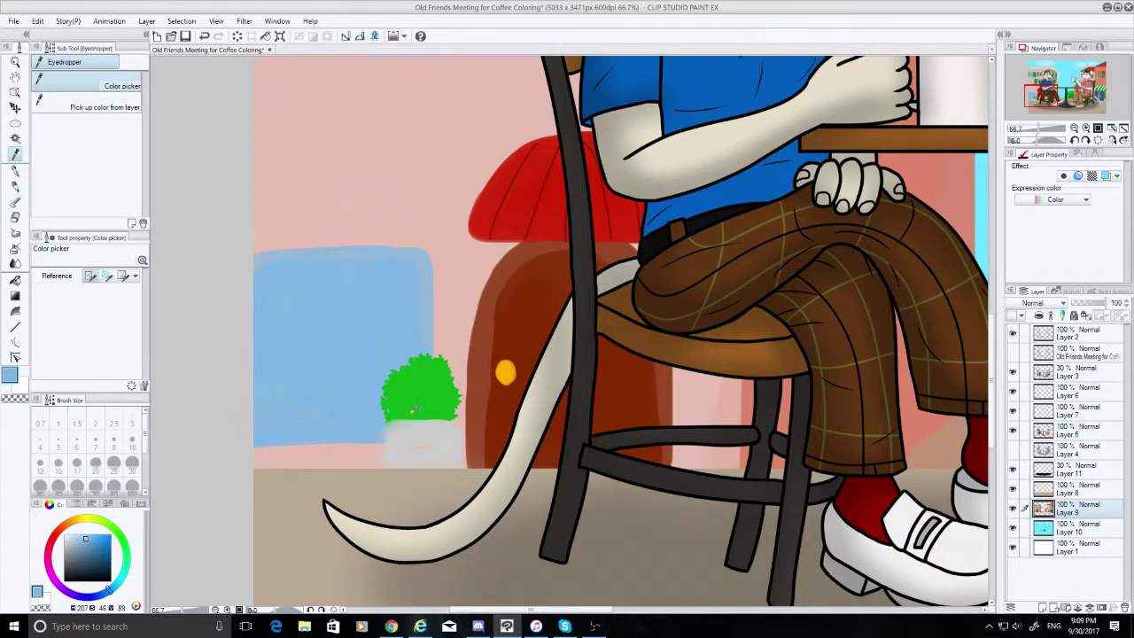
click(418, 429)
click(15, 169)
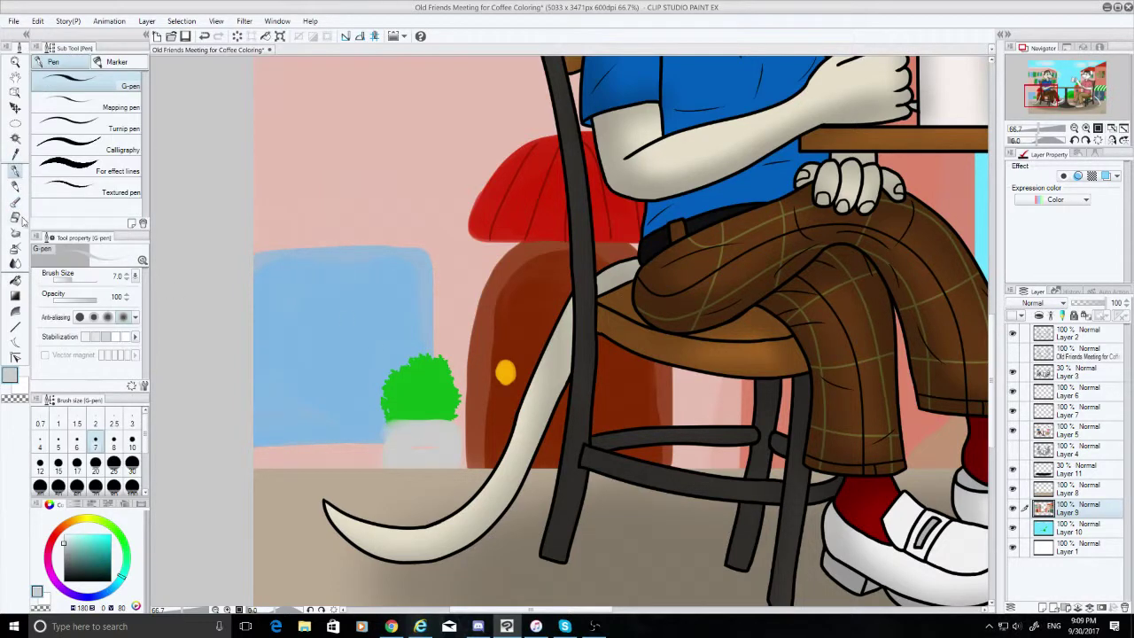
click(15, 202)
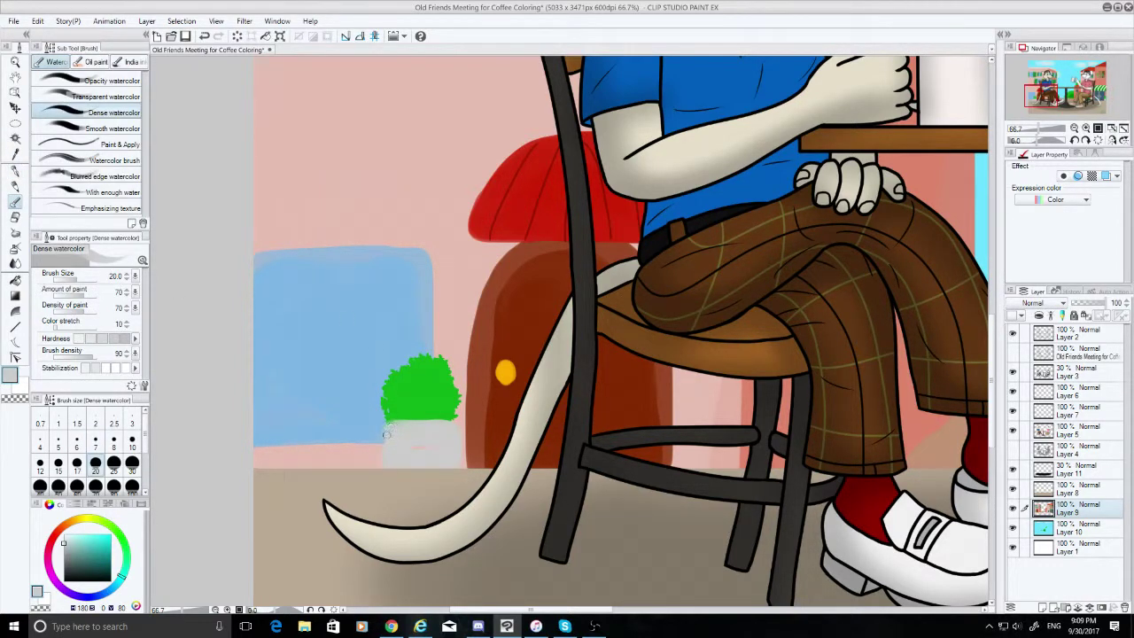
drag(387, 425, 384, 462)
drag(455, 428, 456, 435)
key(ctrl+z)
Sample the white of the green awning's stripes and touch up the lower ends of the first two stripes beside the chair
drag(594, 610, 900, 608)
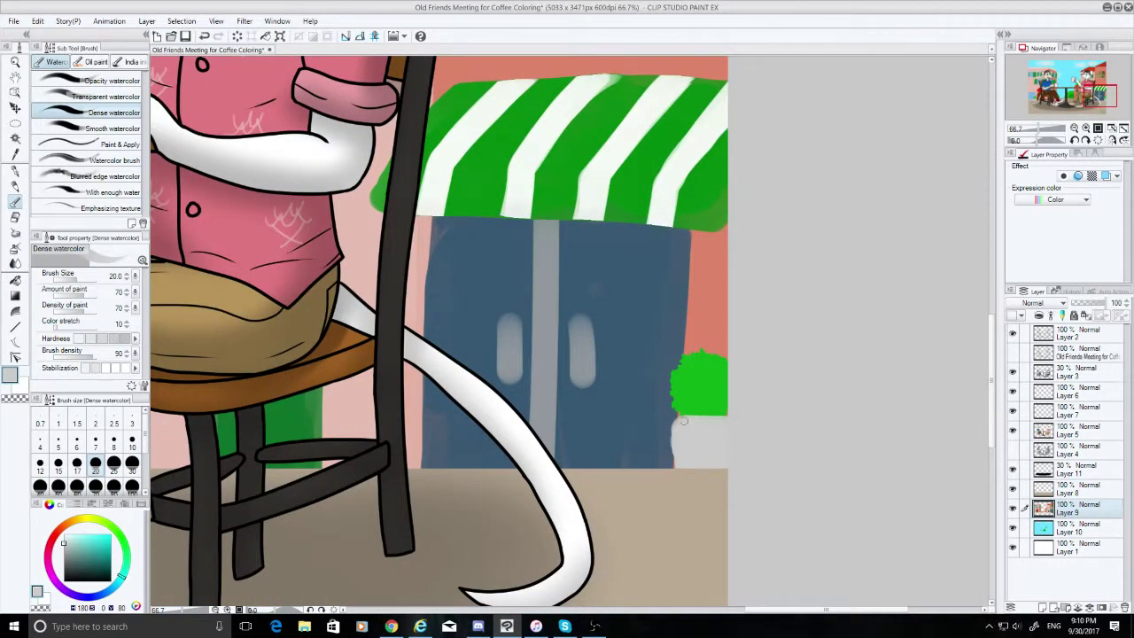
drag(781, 610, 750, 610)
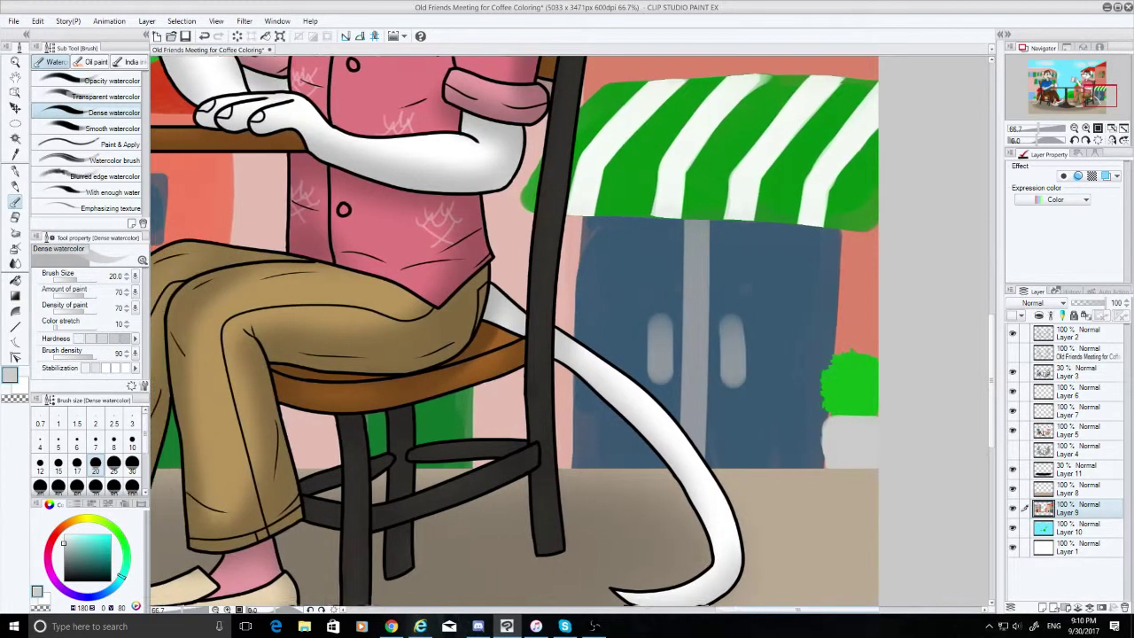
click(15, 153)
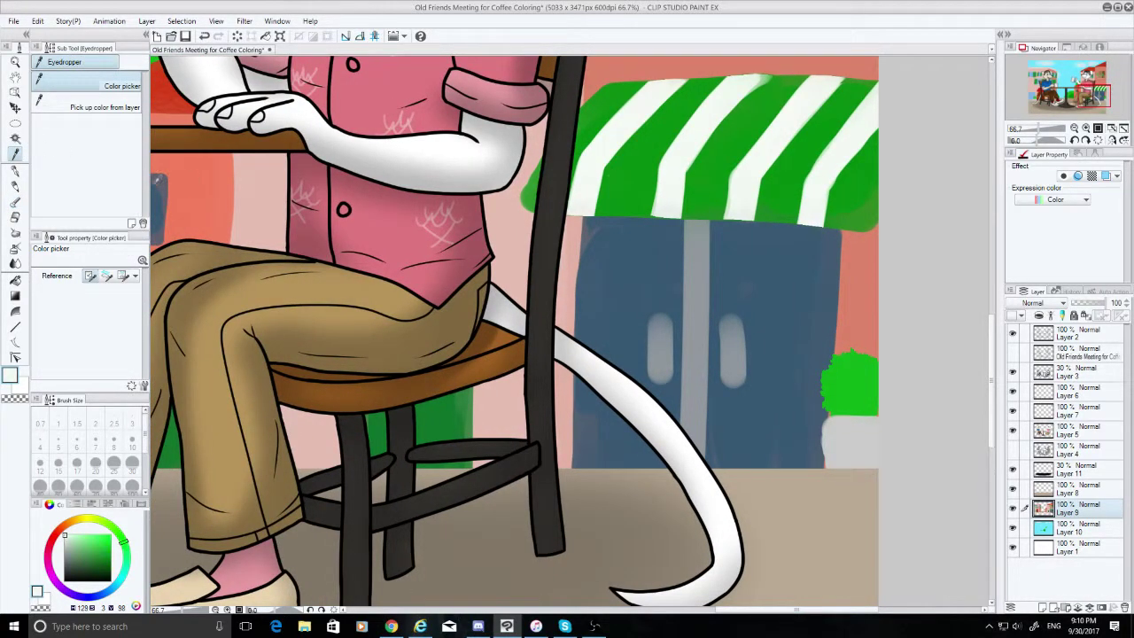
click(15, 203)
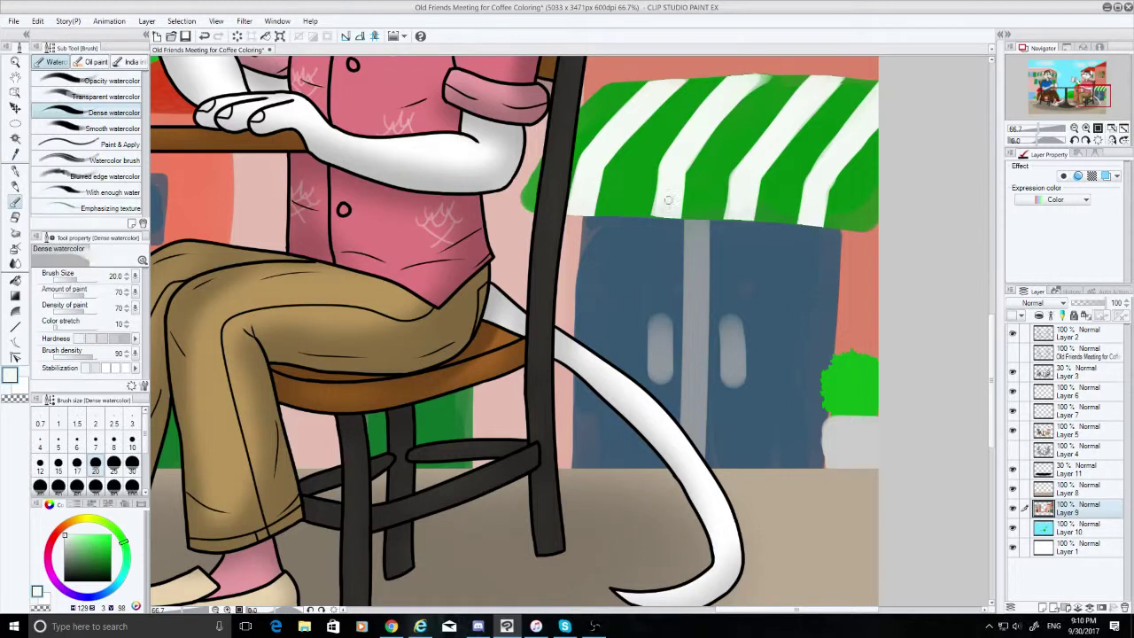
drag(655, 209, 679, 218)
key(ctrl+z)
key(ctrl+z)
drag(564, 208, 570, 212)
key(ctrl+z)
click(569, 211)
Square off the lower ends of the awning's third and fourth white stripes, reducing the brush size to 7 for the fourth
mouse_move(733, 190)
mouse_down()
mouse_move(726, 218)
mouse_move(752, 219)
mouse_move(735, 184)
mouse_move(726, 217)
mouse_move(755, 221)
mouse_up()
key(ctrl+z)
key(ctrl+z)
drag(727, 216, 732, 183)
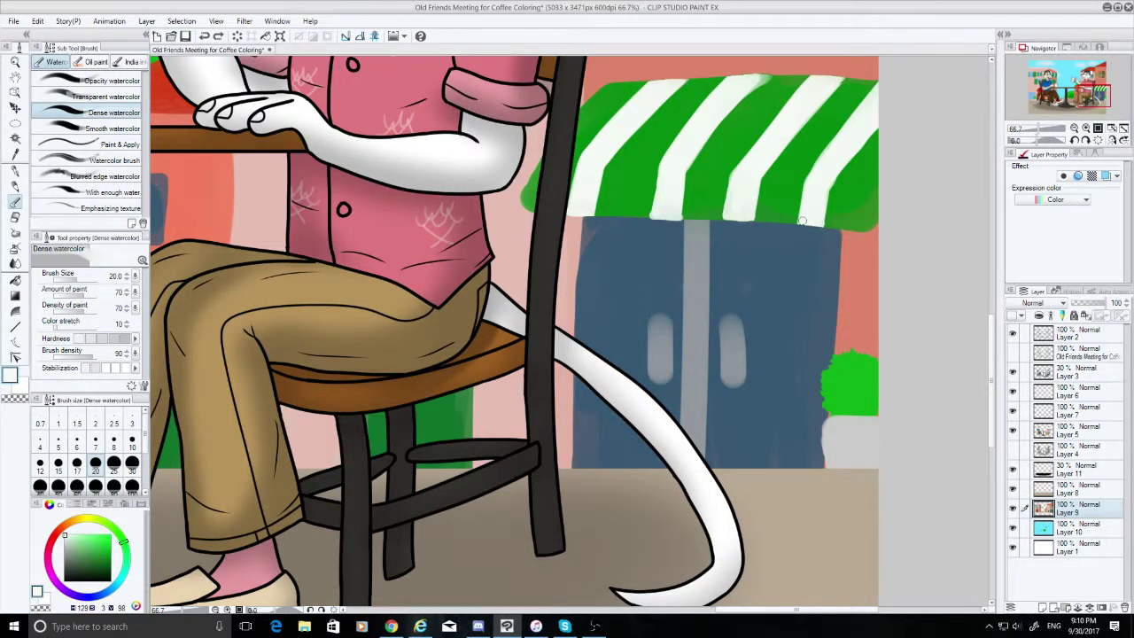
drag(817, 224, 806, 221)
key(ctrl+z)
click(95, 442)
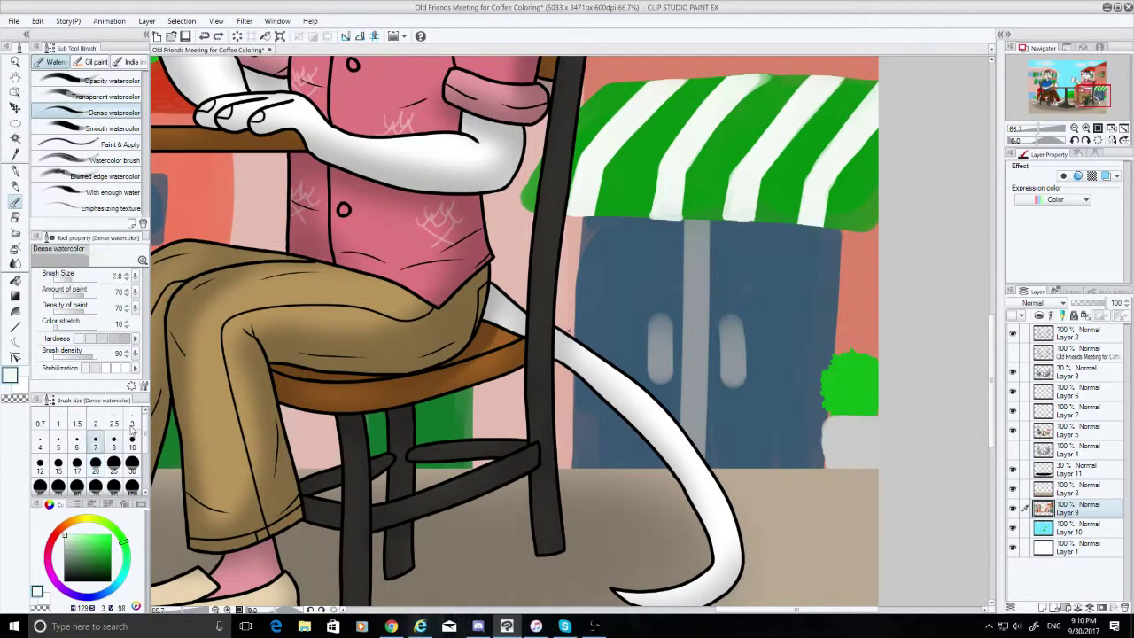
drag(809, 228, 821, 228)
key(ctrl+z)
drag(812, 227, 821, 226)
Undo the latest strokes and clean up the upper ends of the awning's white stripes with the size 7 brush
drag(992, 325, 991, 295)
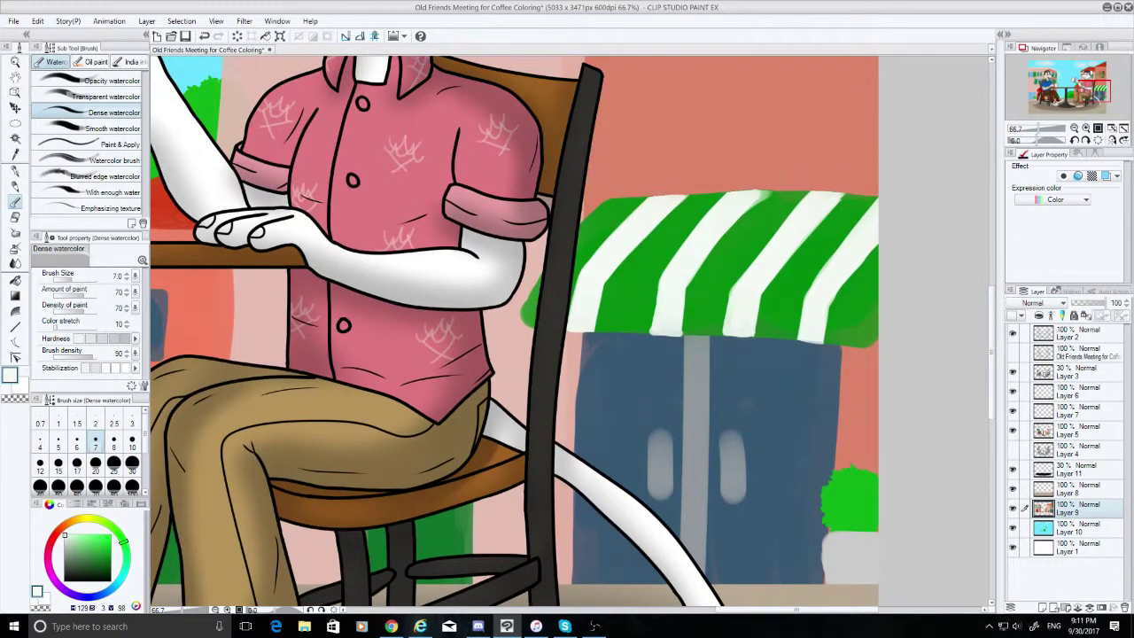
key(ctrl+z)
key(ctrl+z)
drag(762, 192, 753, 204)
drag(758, 191, 767, 191)
drag(841, 194, 828, 192)
Try touching up the shop door's outer edge with its sampled dark blue at brush size 20 and undo the strokes
click(15, 154)
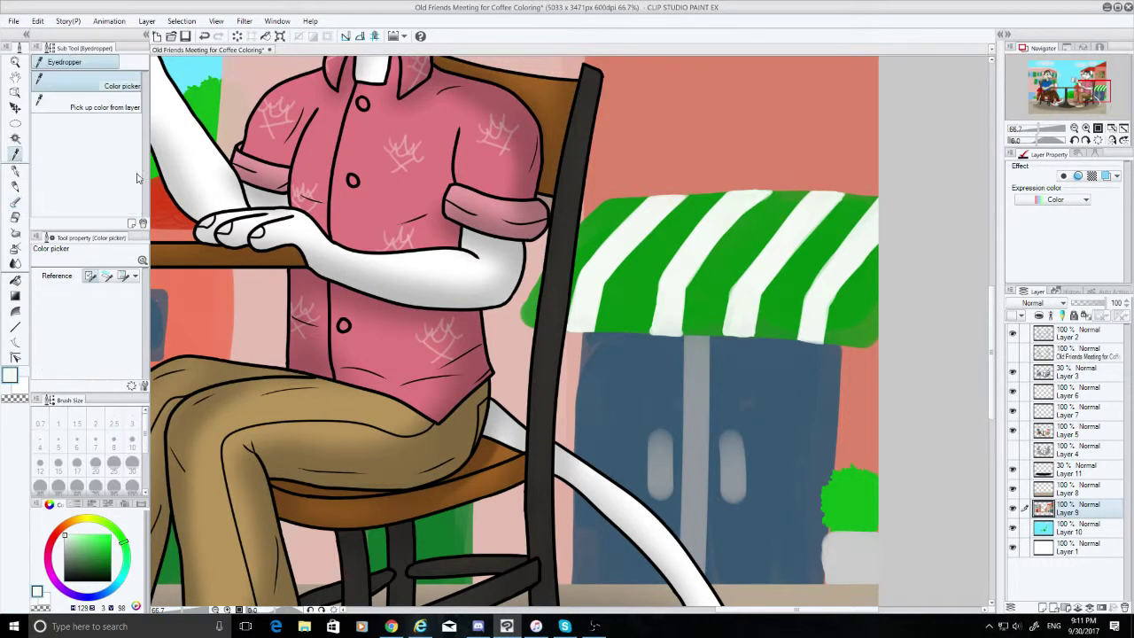
click(604, 381)
click(15, 202)
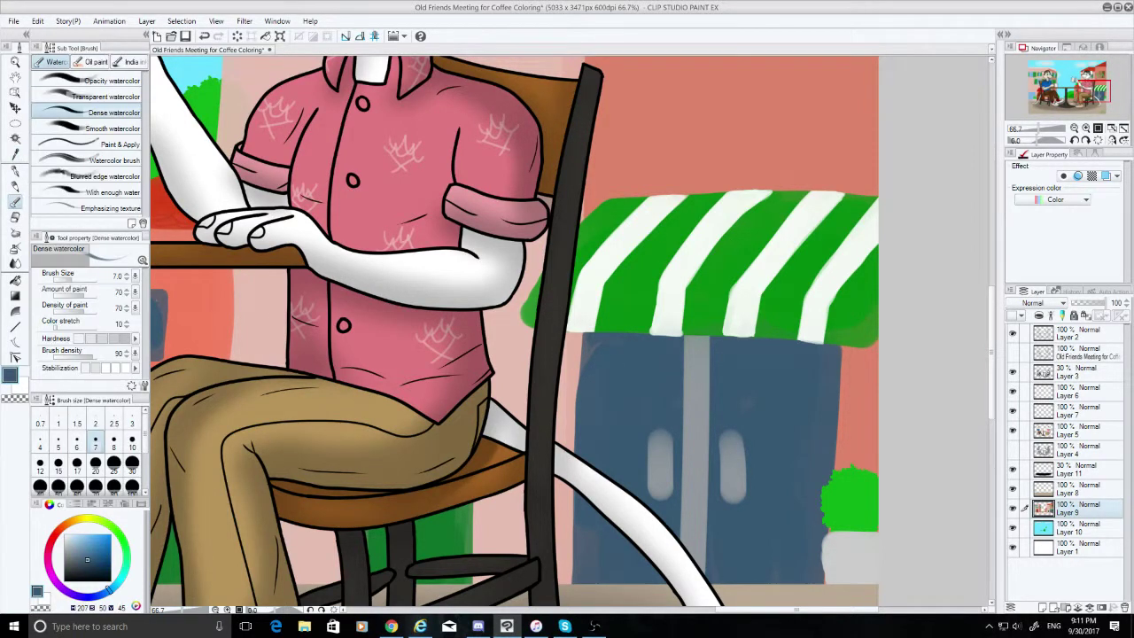
click(95, 463)
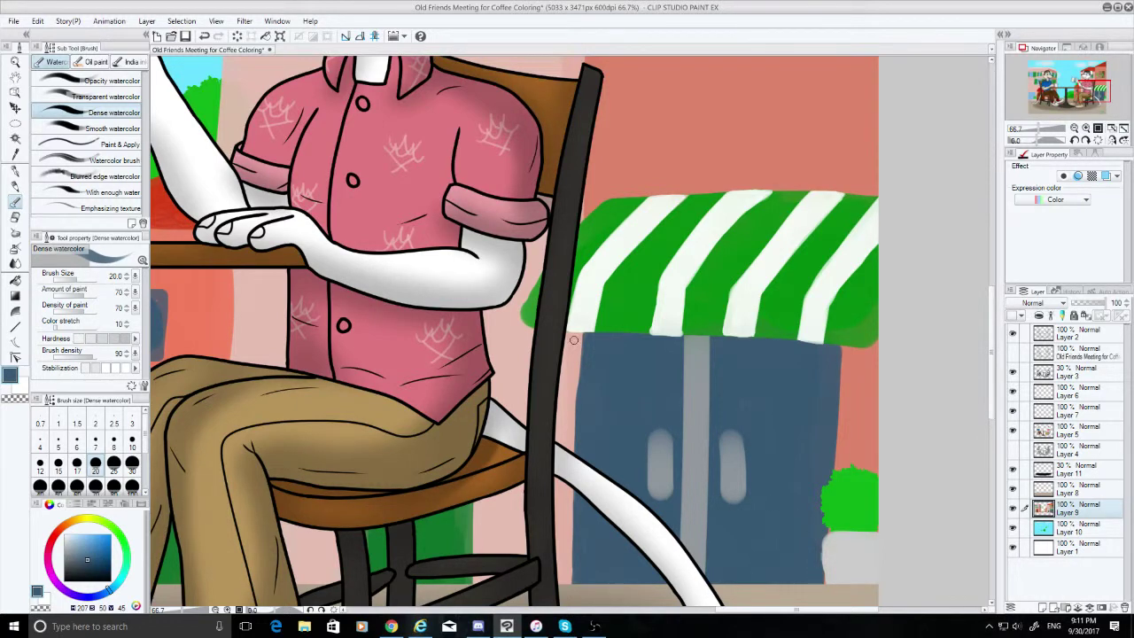
drag(592, 327, 590, 331)
key(ctrl+z)
drag(577, 567, 577, 580)
key(ctrl+z)
Review the whole illustration and the background around the table and seated characters
drag(844, 611, 759, 610)
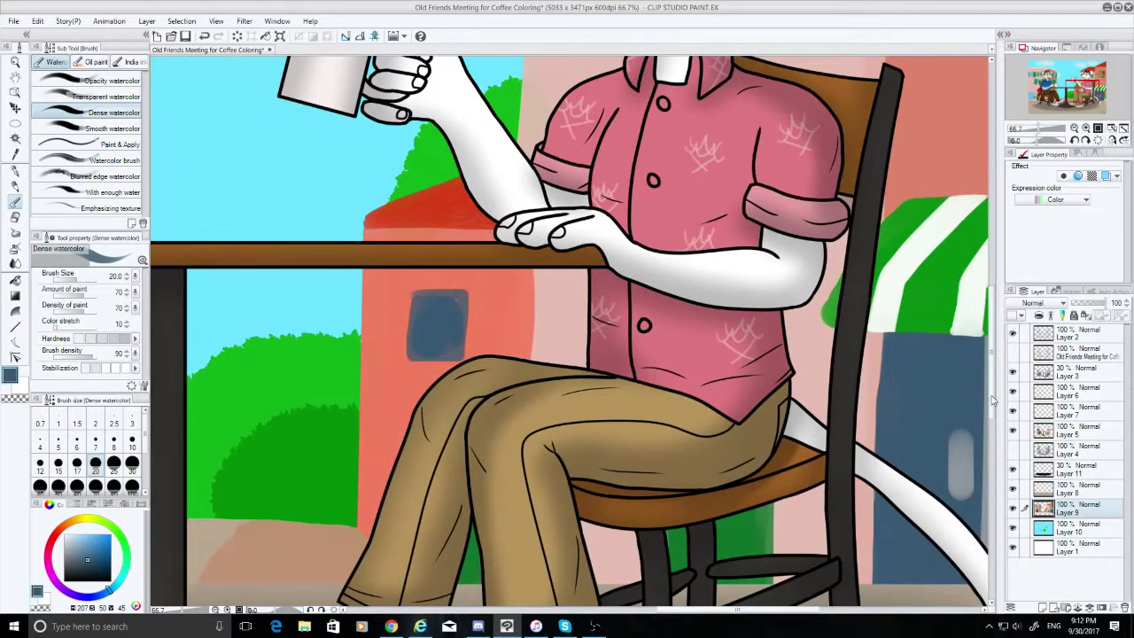
drag(992, 404, 996, 431)
scroll(996, 430, down, 1)
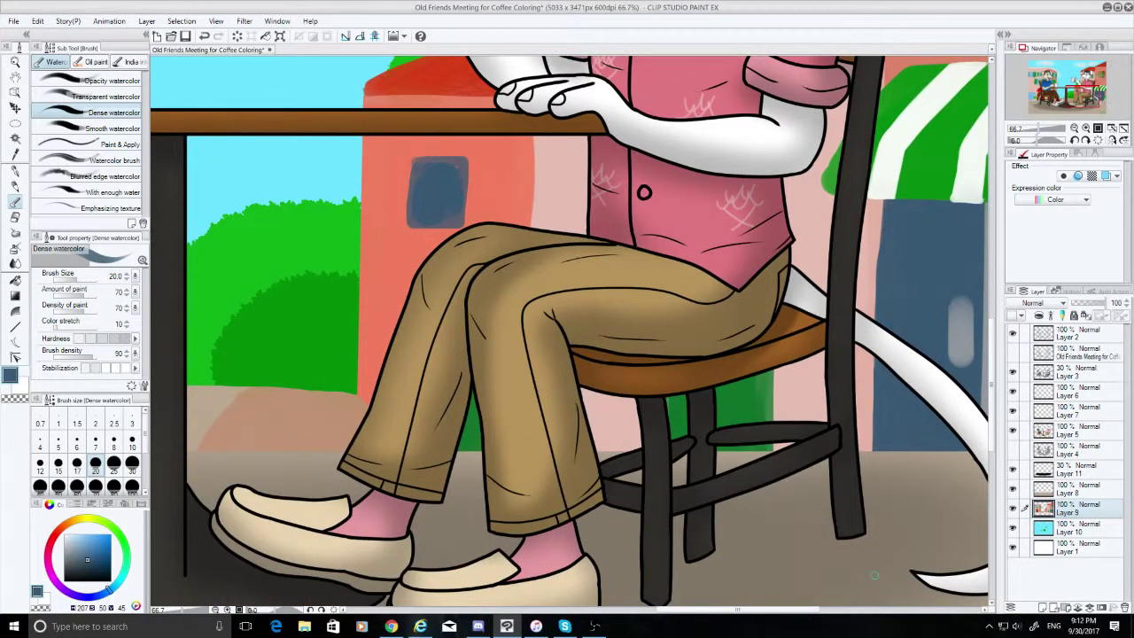
scroll(899, 535, down, 5)
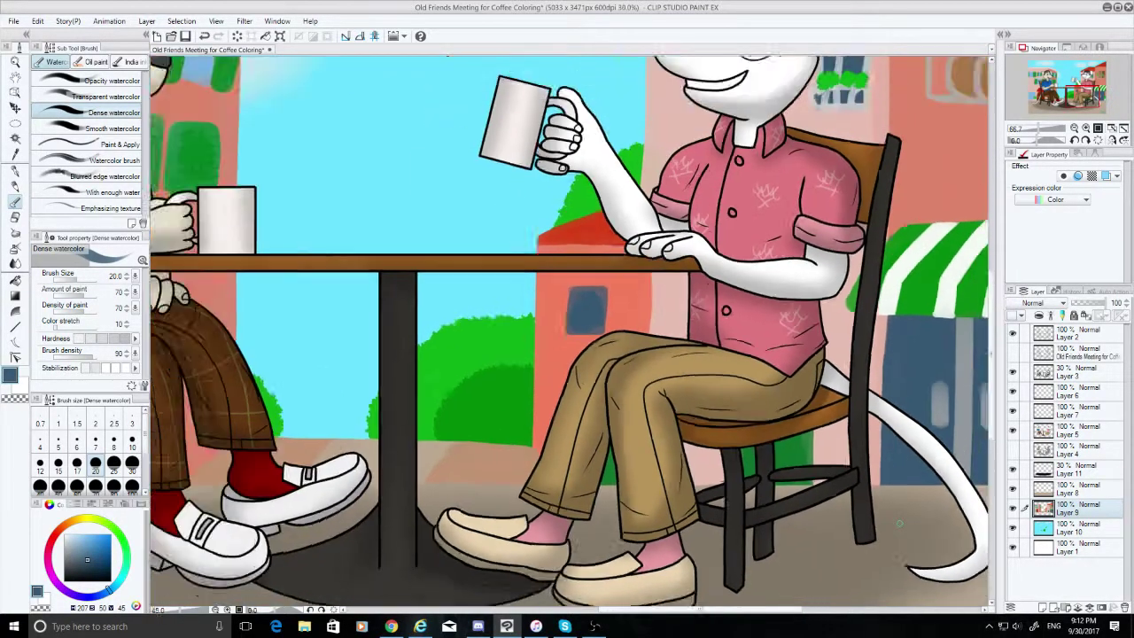
scroll(900, 525, down, 2)
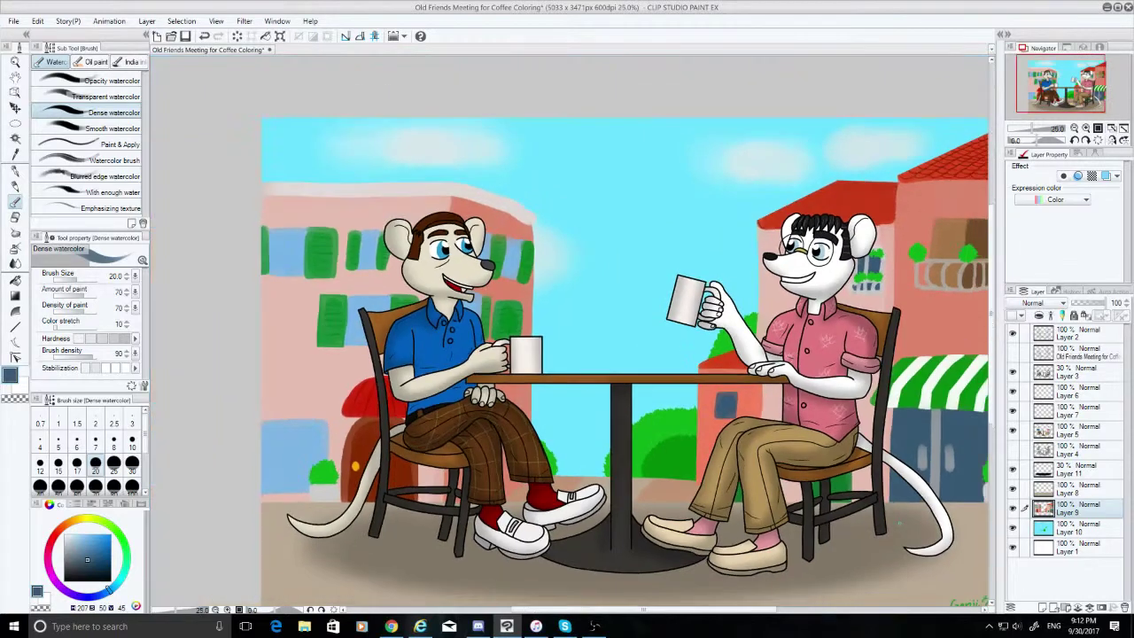
scroll(900, 525, up, 1)
scroll(900, 525, up, 3)
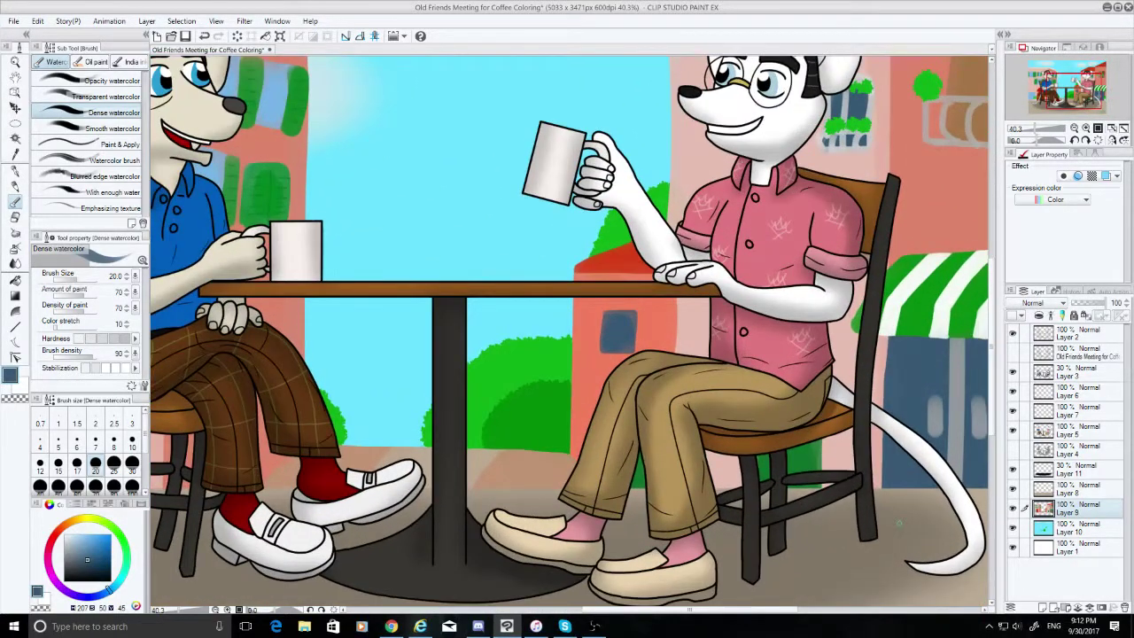
Fill in the window of the small red-roofed building behind the table with solid dark blue at brush size 20
scroll(900, 525, down, 4)
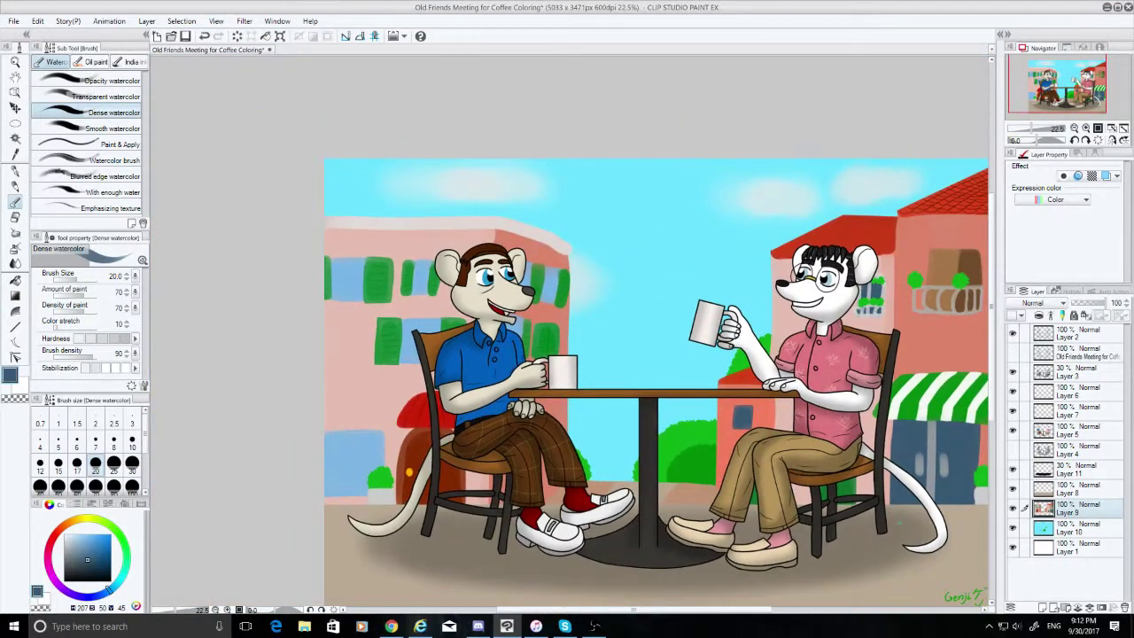
scroll(836, 438, up, 4)
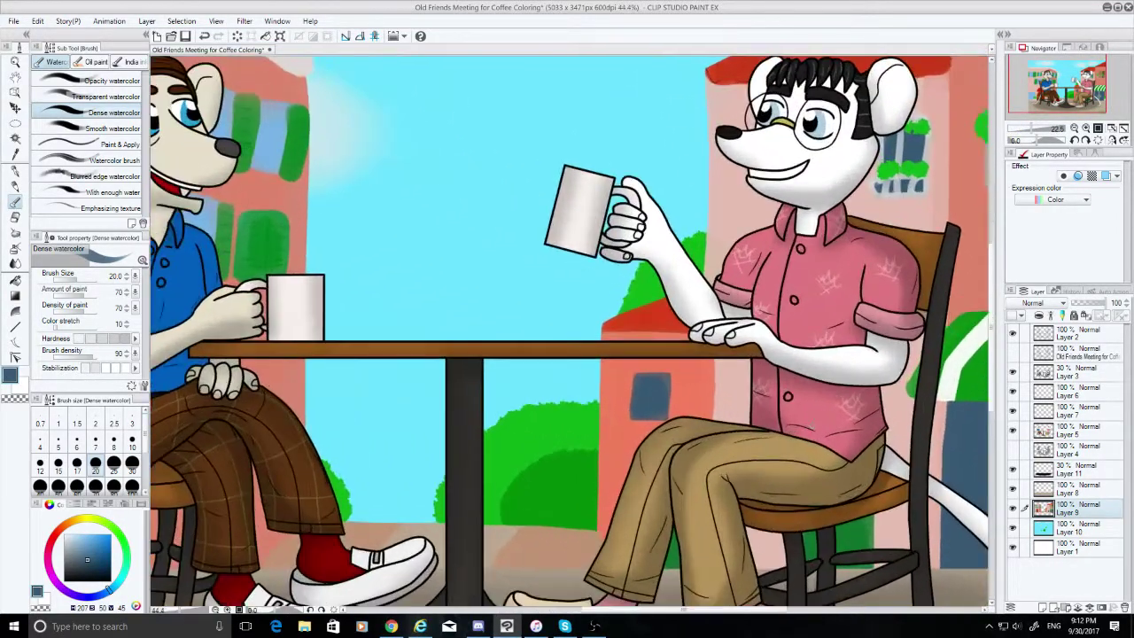
scroll(812, 426, up, 2)
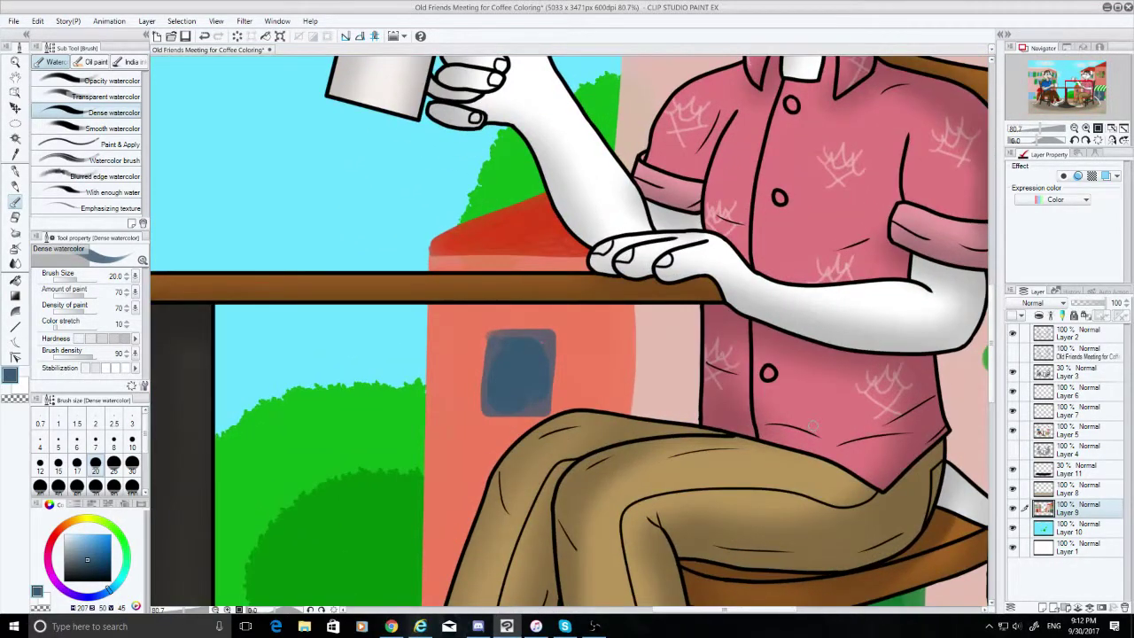
mouse_move(492, 341)
mouse_down()
mouse_move(484, 406)
mouse_move(504, 370)
mouse_move(495, 337)
mouse_move(541, 337)
mouse_move(536, 362)
mouse_move(497, 353)
mouse_move(500, 335)
mouse_move(548, 338)
mouse_move(541, 409)
mouse_move(487, 410)
mouse_move(543, 392)
mouse_up()
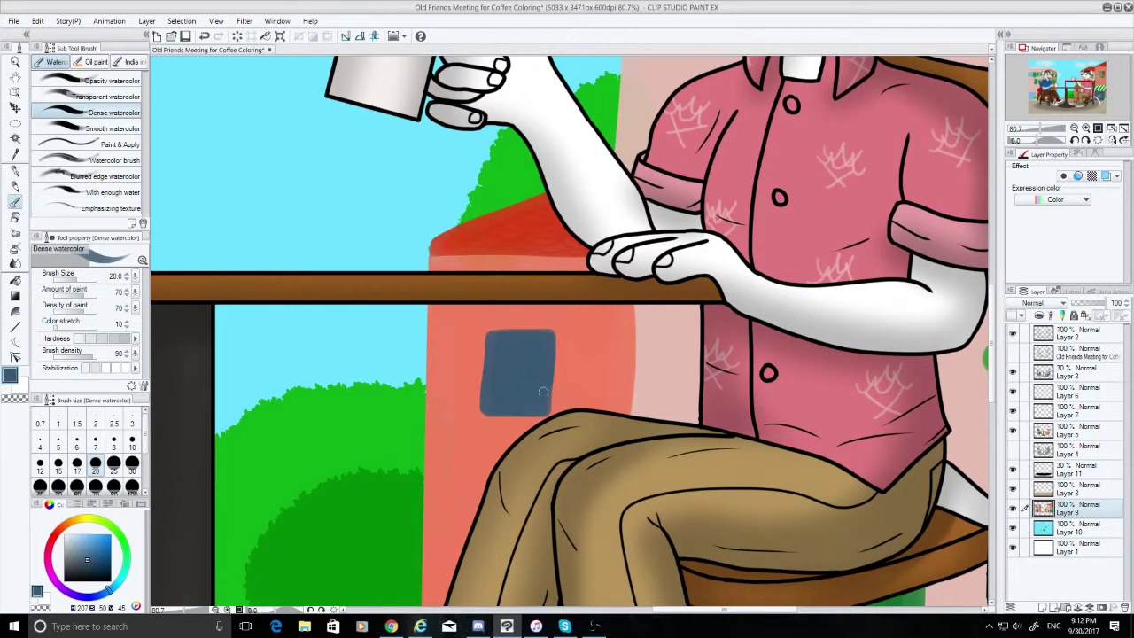
Review the whole illustration, hiding and reshowing the shading on Layer 3 to compare
mouse_move(594, 625)
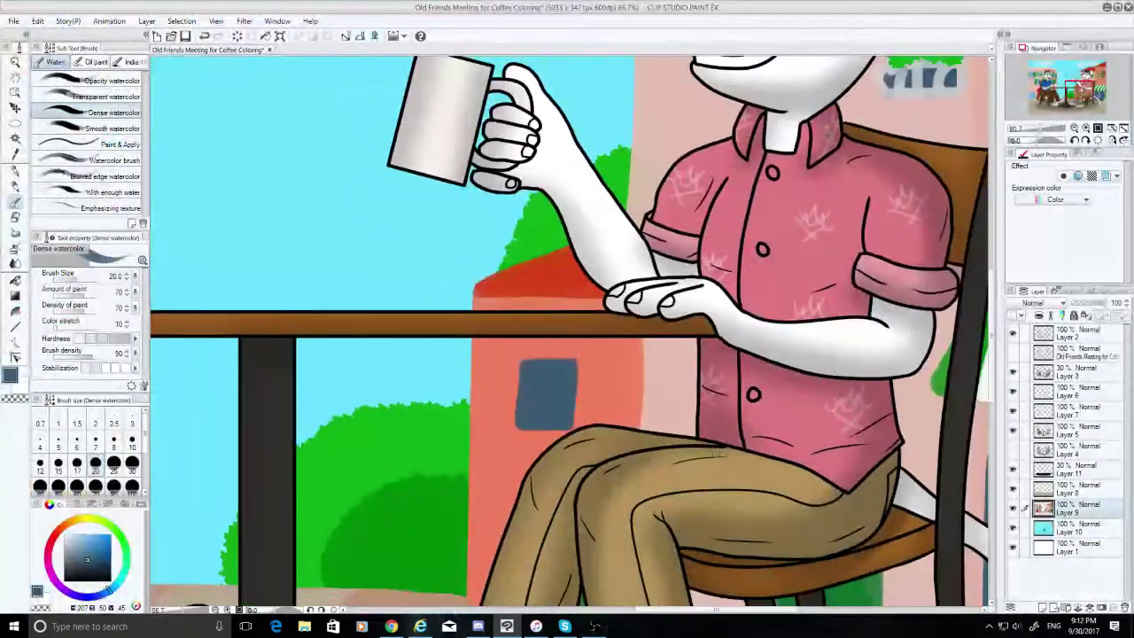
scroll(723, 459, down, 10)
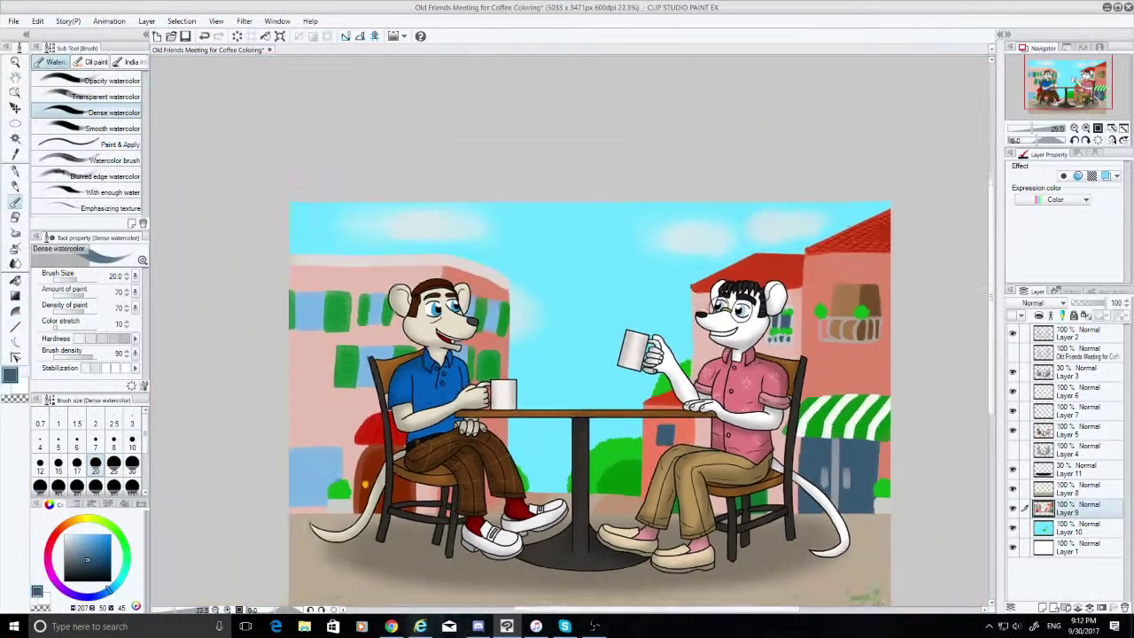
scroll(720, 453, down, 2)
drag(992, 267, 994, 319)
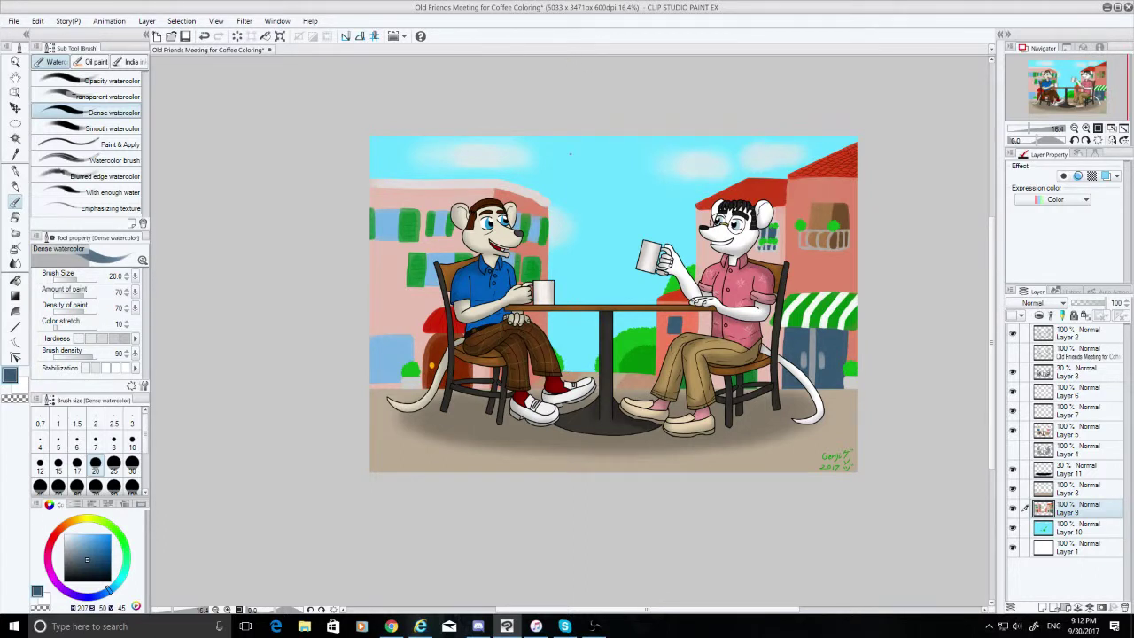
click(1014, 372)
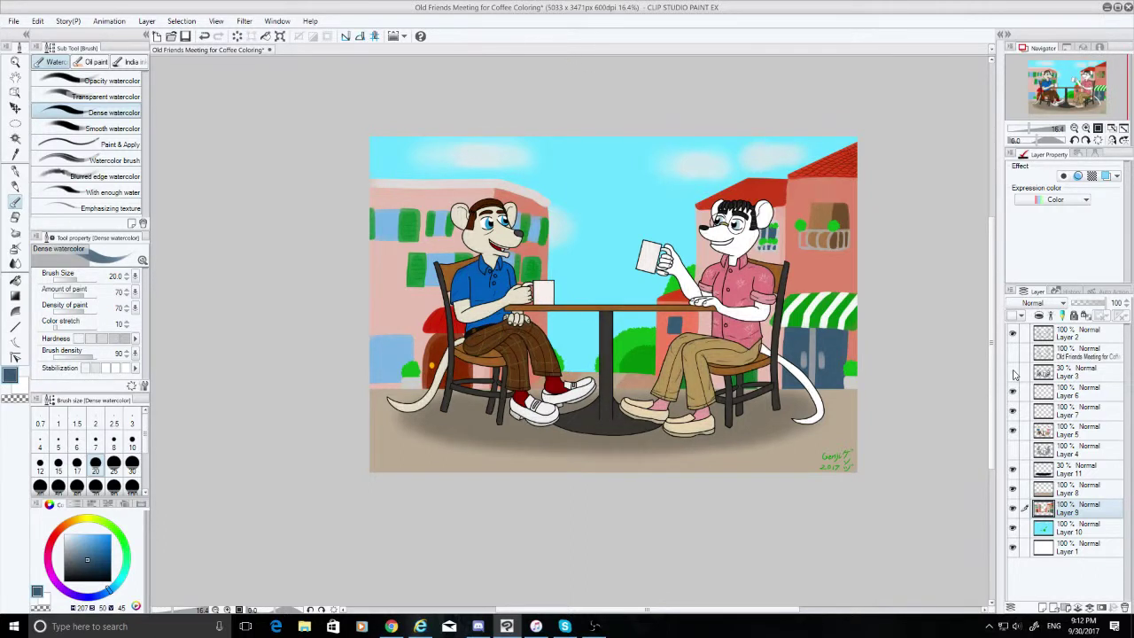
click(1013, 372)
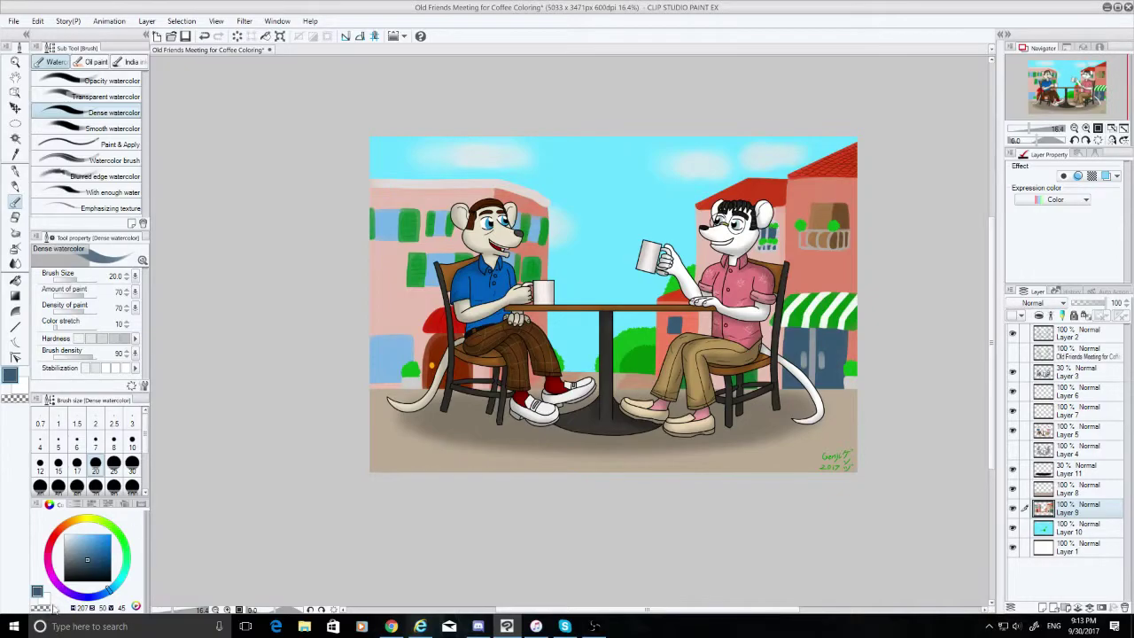
Switch to Internet Explorer and look through the "outdoor cafe background" image results for building and street references
click(424, 627)
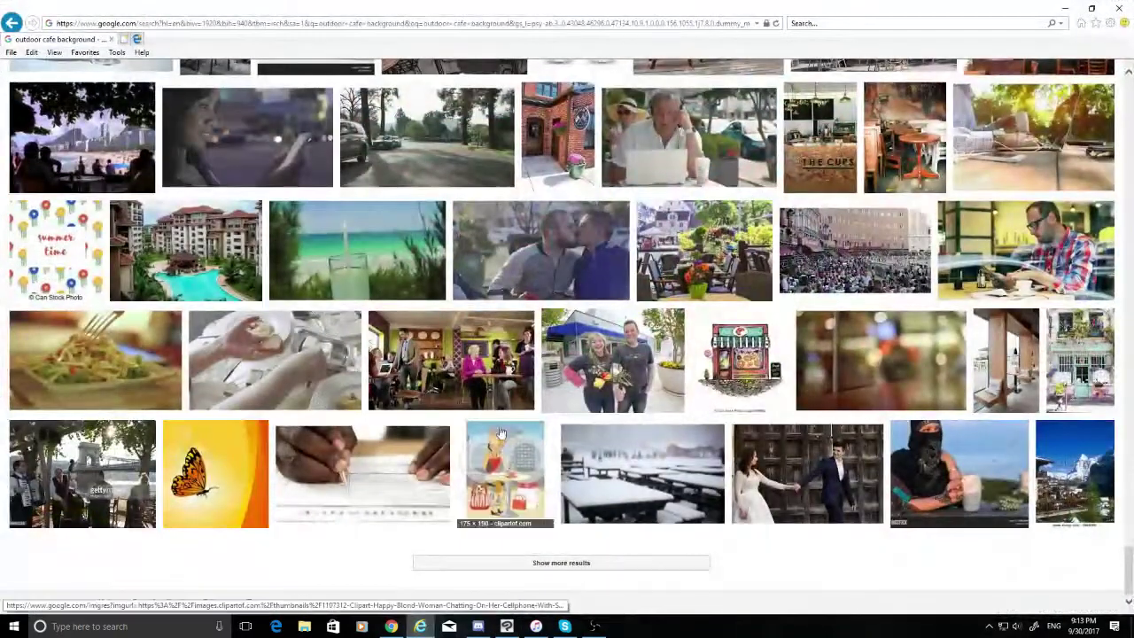
scroll(511, 430, up, 12)
scroll(510, 428, up, 5)
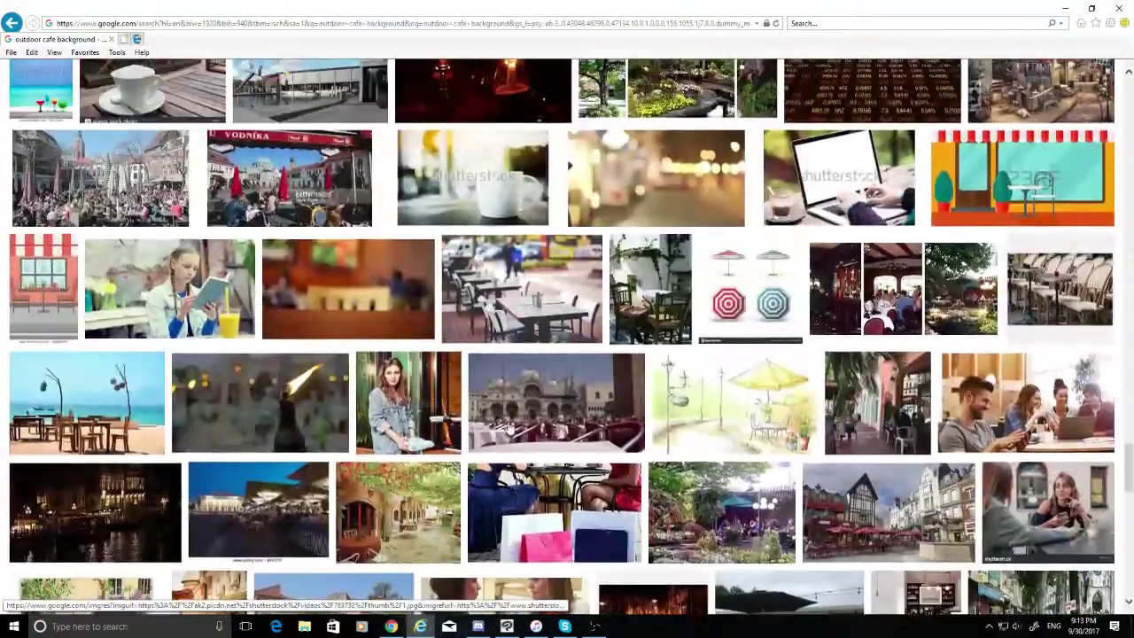
scroll(510, 428, down, 5)
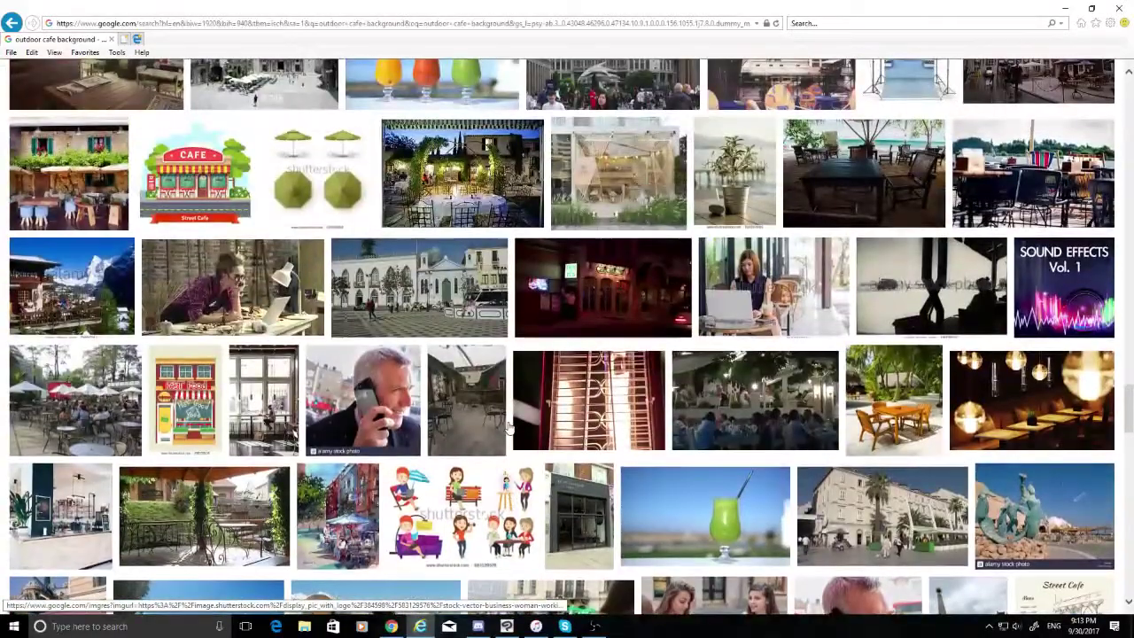
scroll(508, 428, up, 8)
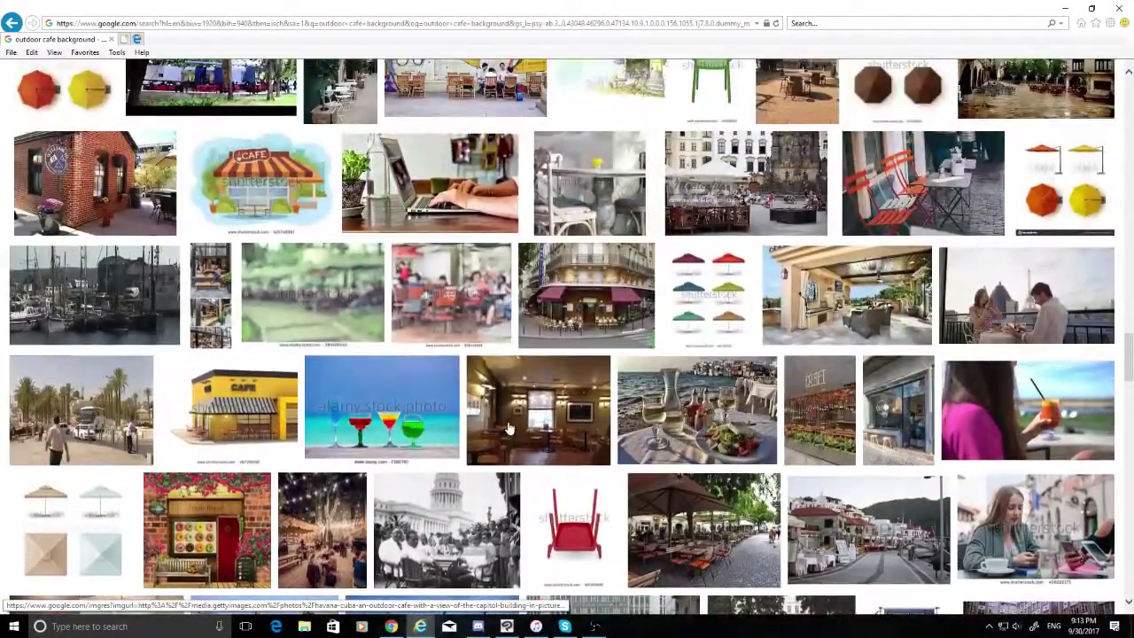
scroll(508, 428, up, 6)
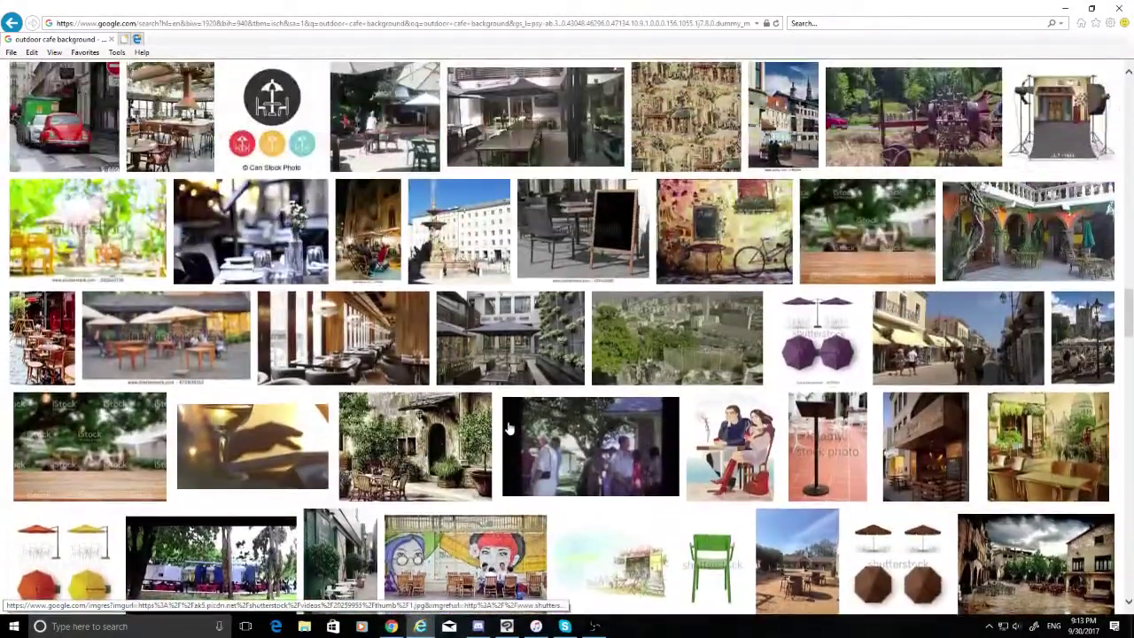
scroll(510, 429, up, 2)
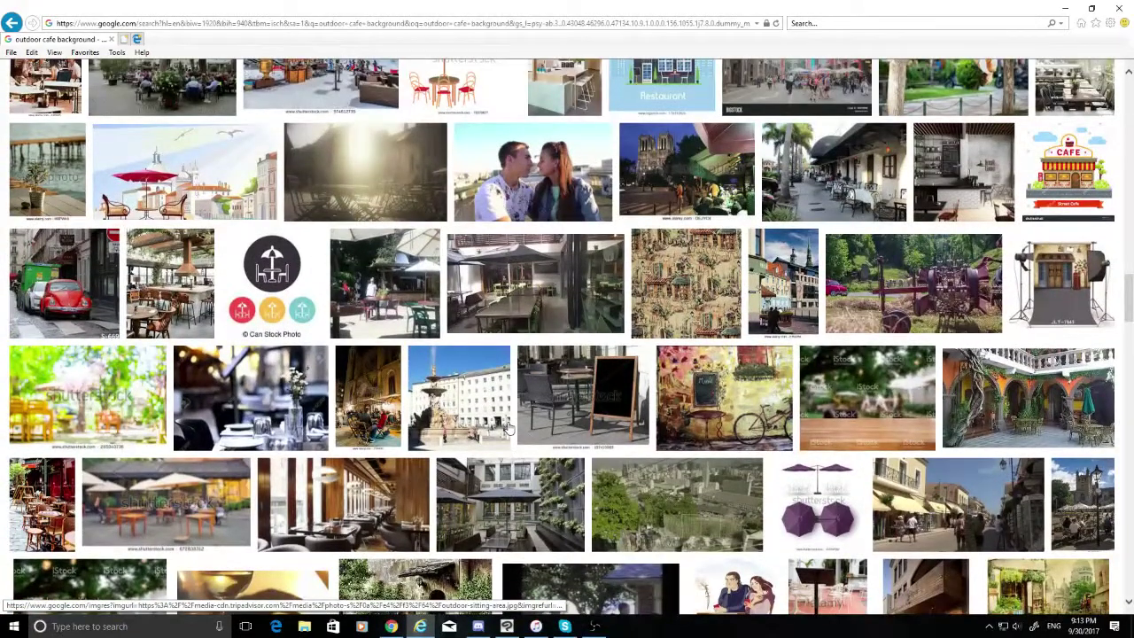
scroll(507, 428, up, 3)
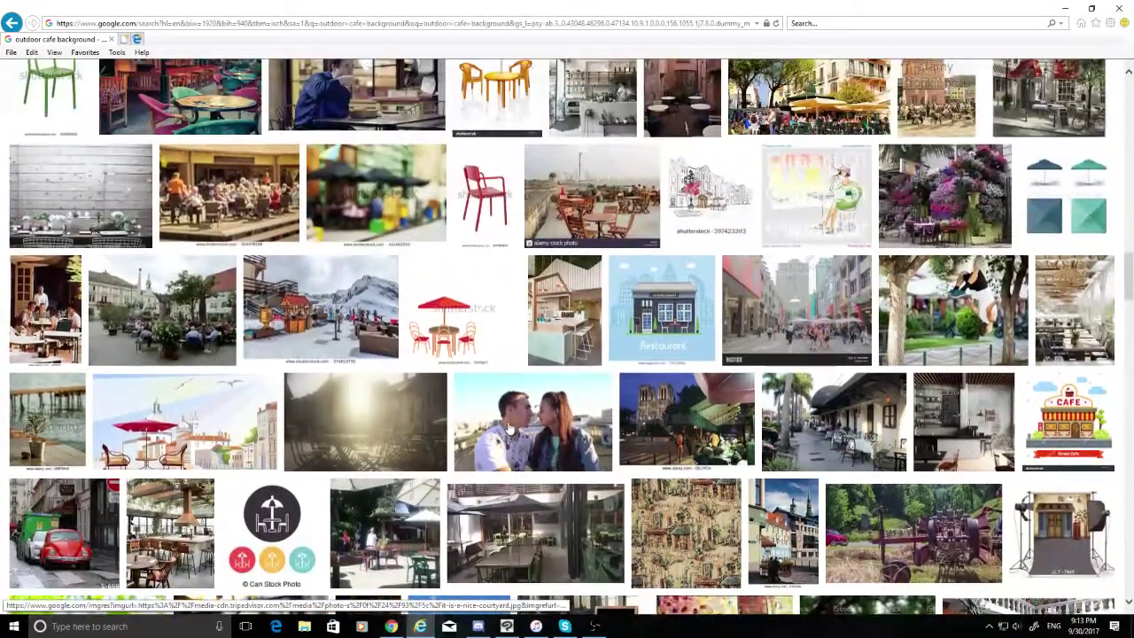
scroll(510, 428, up, 4)
scroll(510, 429, up, 3)
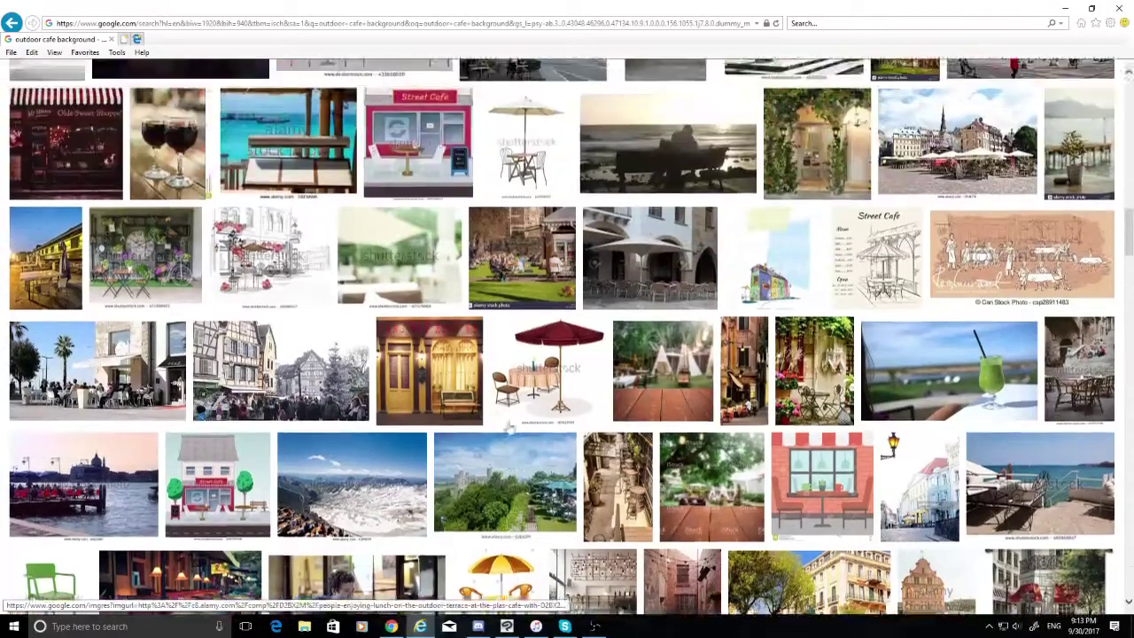
scroll(510, 428, up, 4)
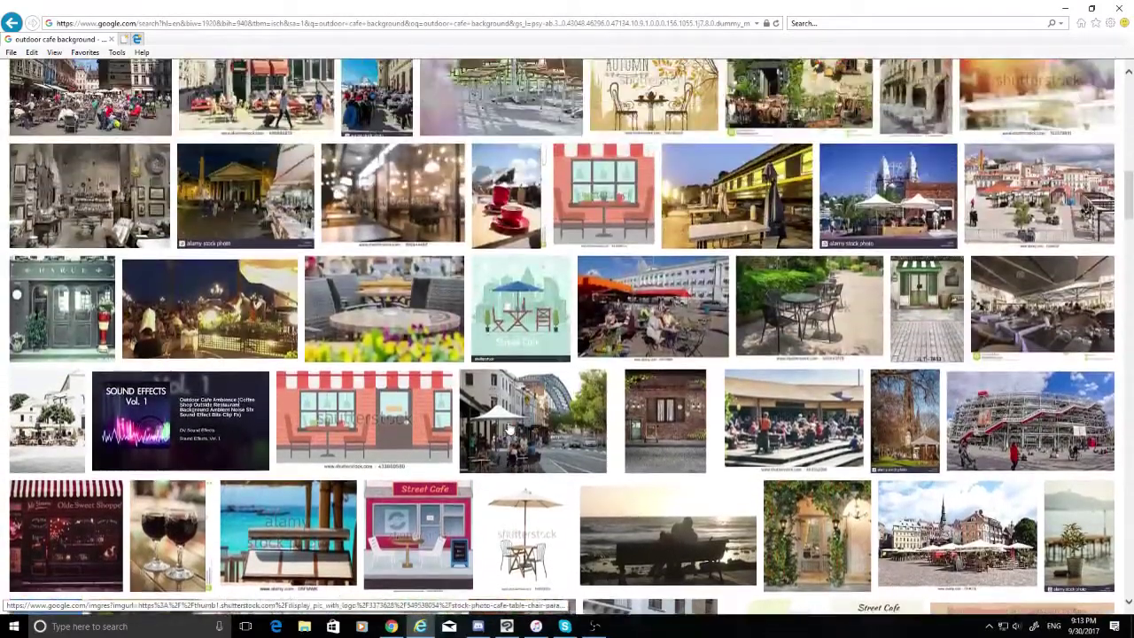
scroll(509, 428, up, 3)
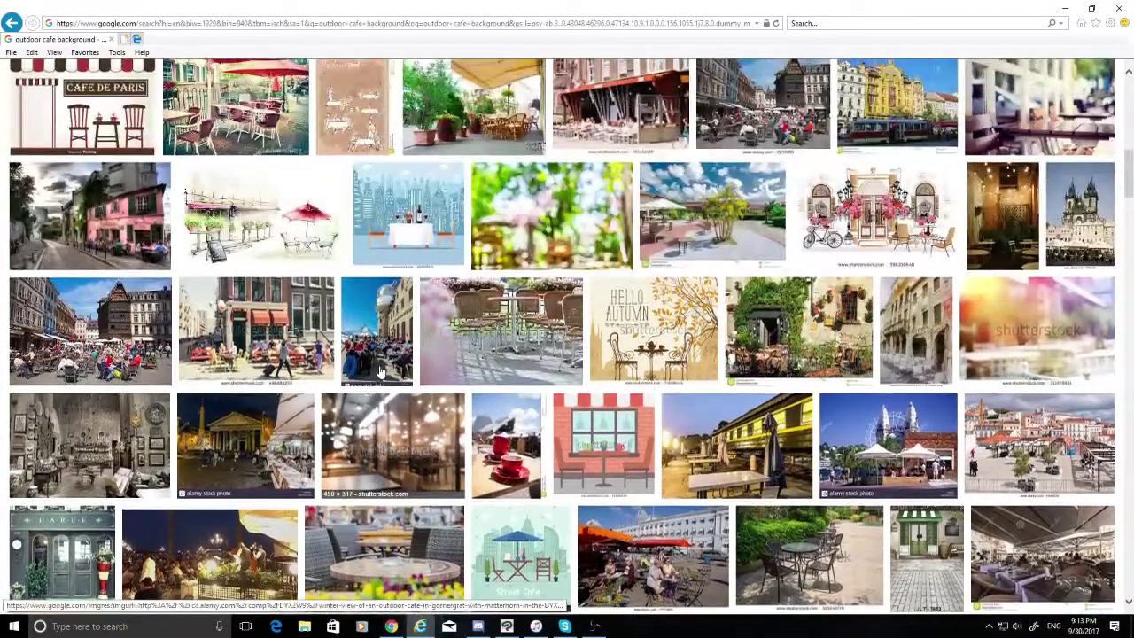
scroll(527, 387, up, 3)
scroll(527, 387, up, 3)
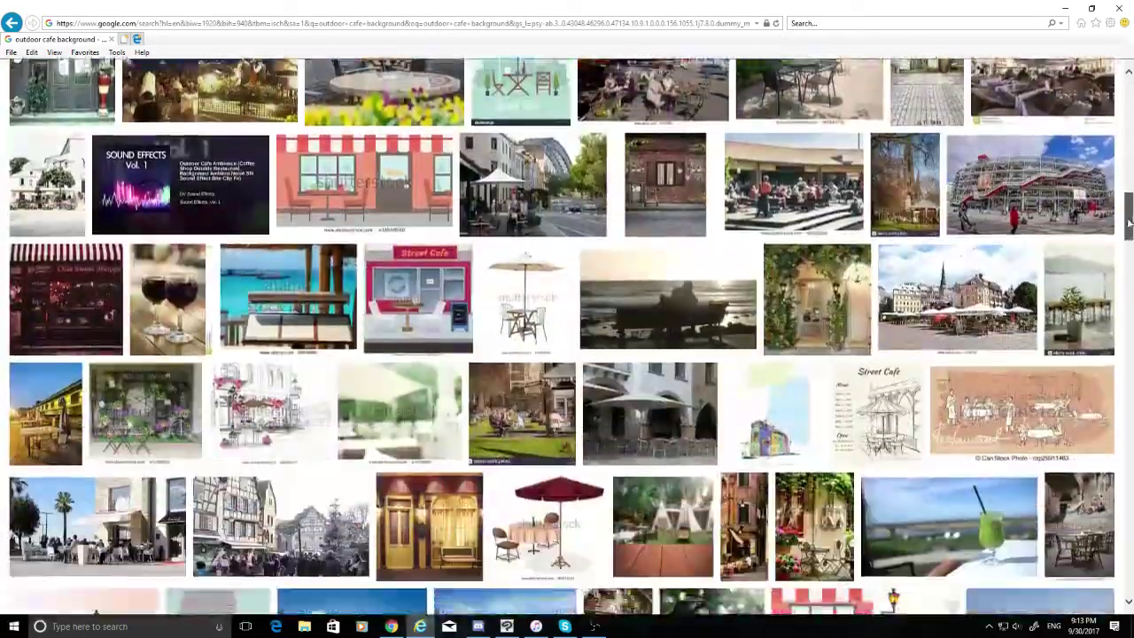
drag(1129, 226, 1128, 233)
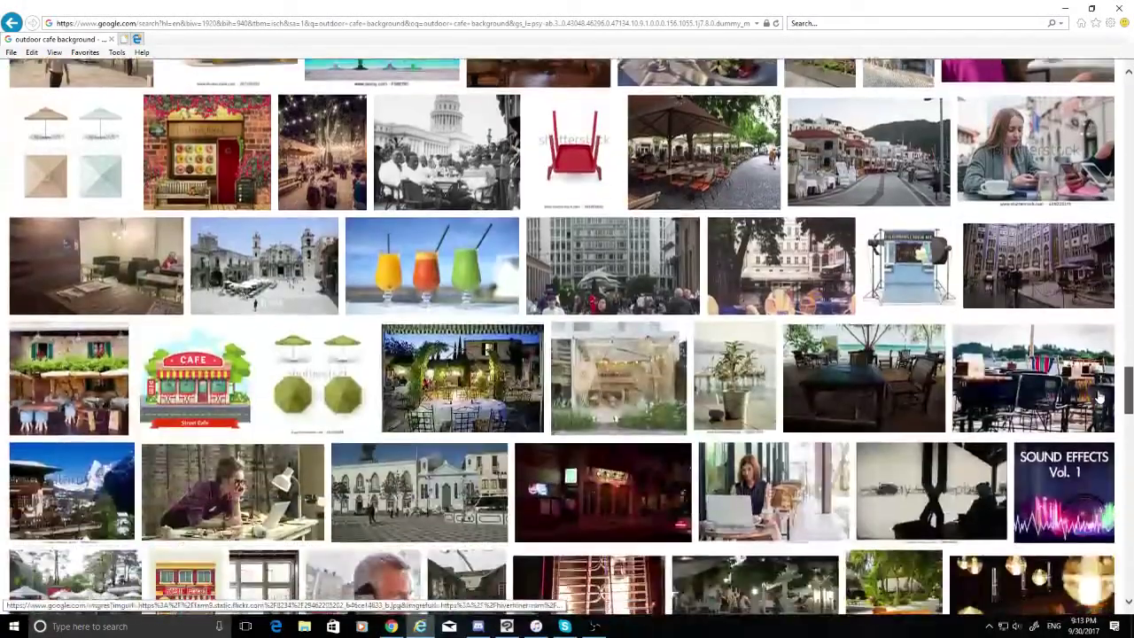
scroll(1102, 403, down, 3)
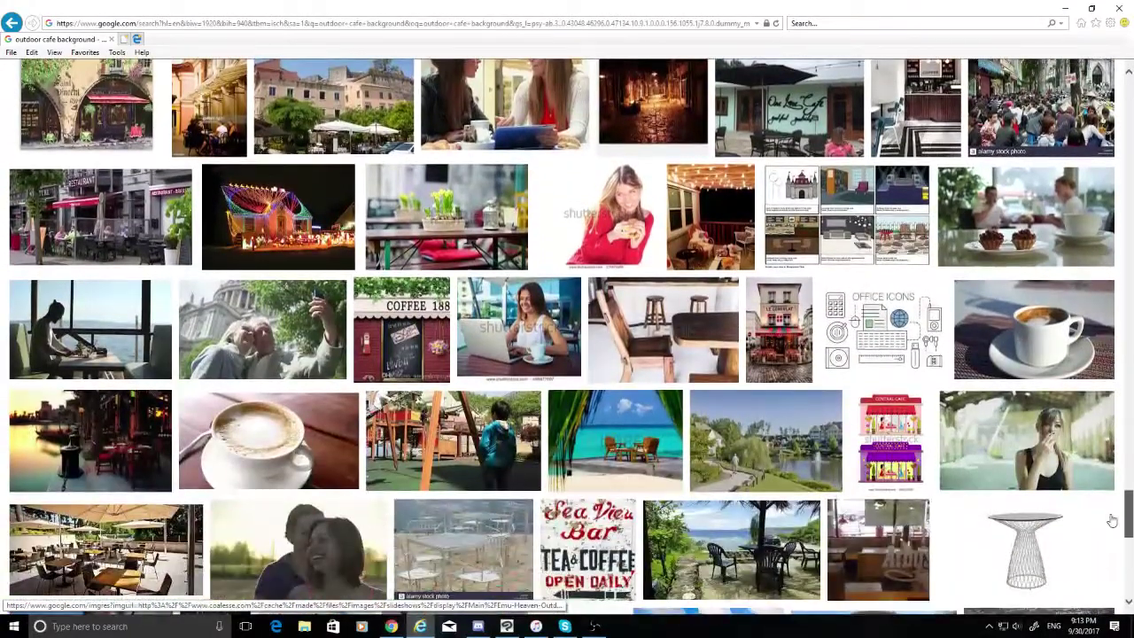
scroll(1107, 549, down, 4)
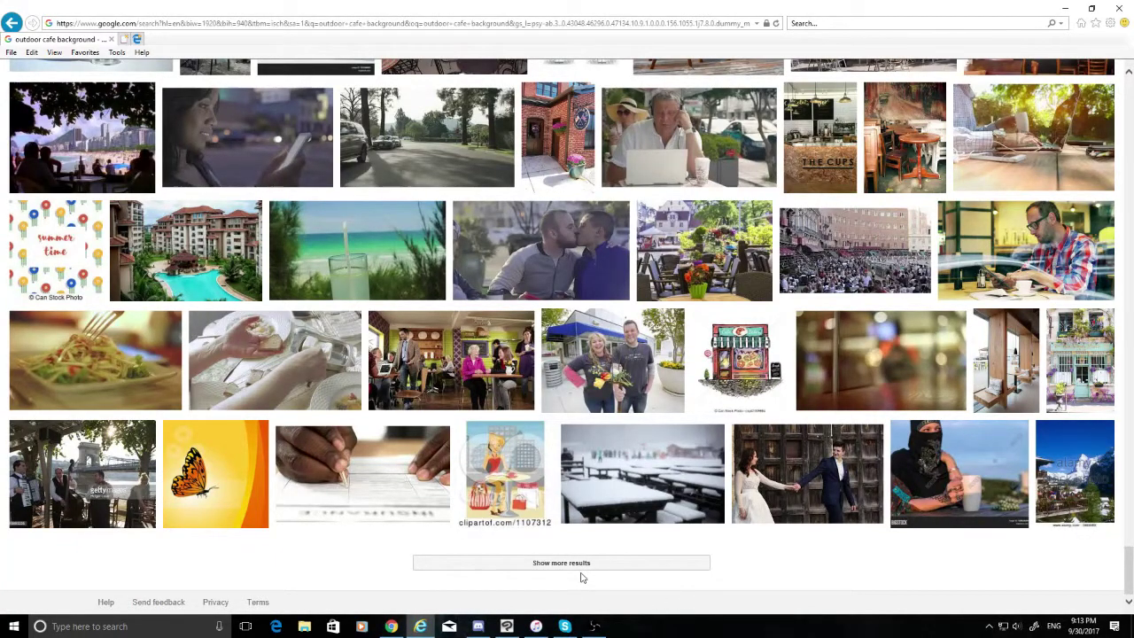
Load more "outdoor cafe background" image results and examine them through to the end of the list
click(584, 566)
scroll(584, 572, down, 3)
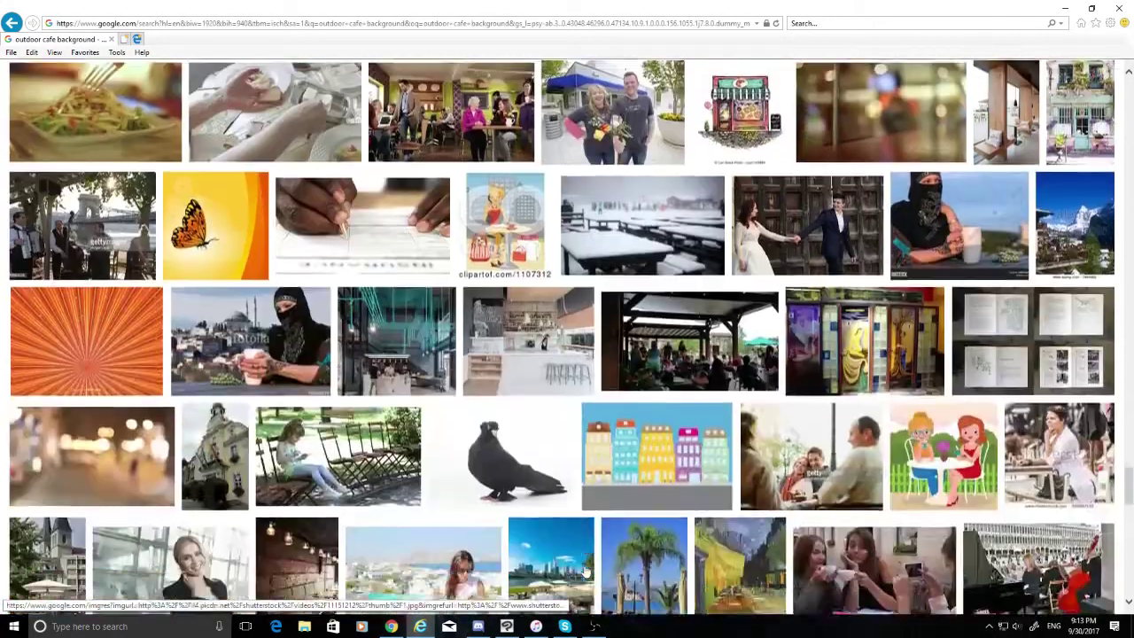
scroll(537, 481, down, 3)
scroll(537, 481, down, 5)
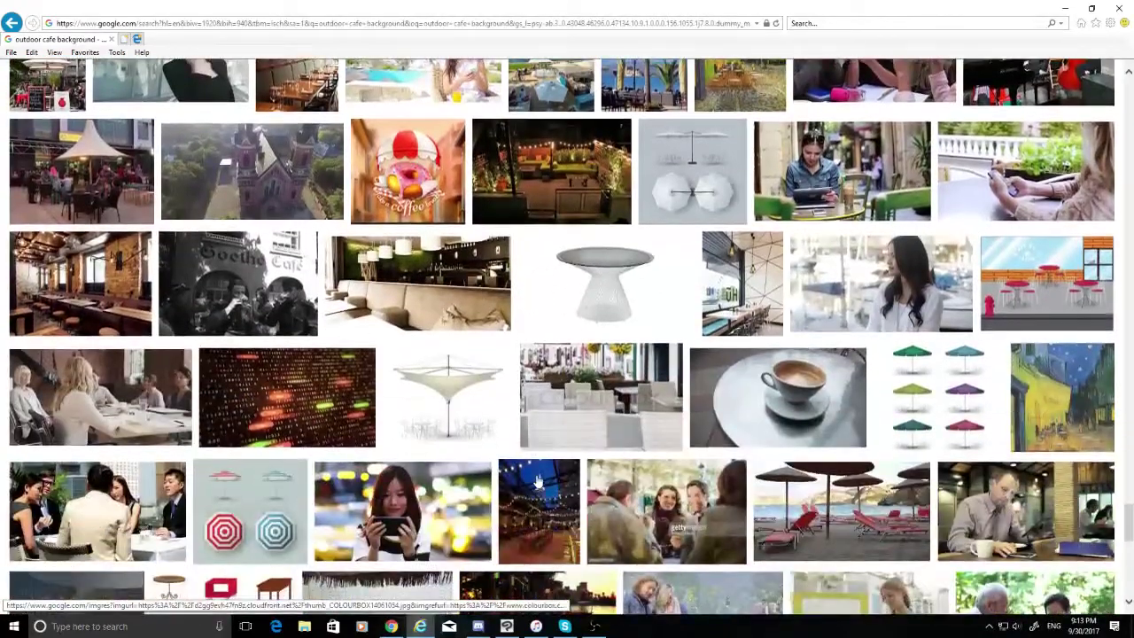
scroll(537, 481, down, 5)
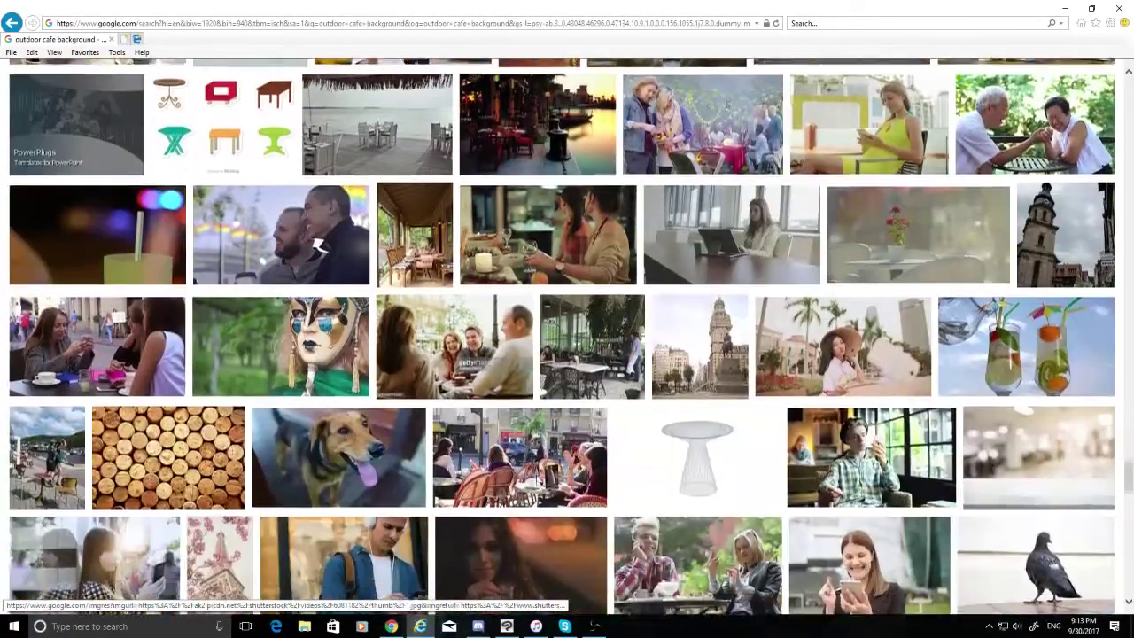
scroll(537, 481, down, 6)
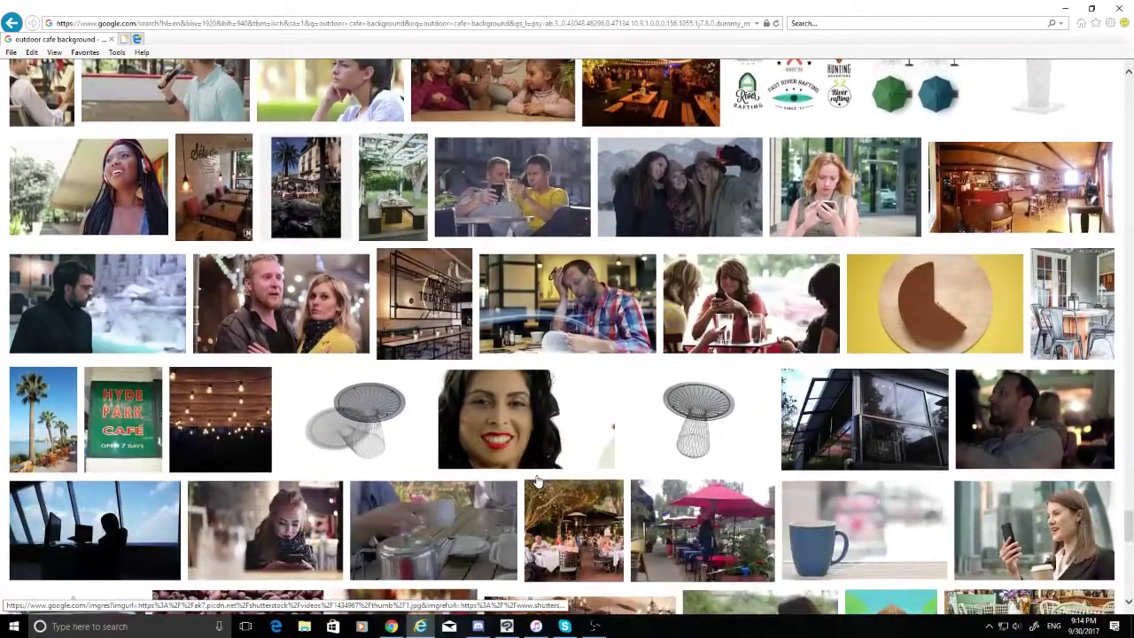
scroll(537, 481, down, 4)
scroll(537, 478, down, 4)
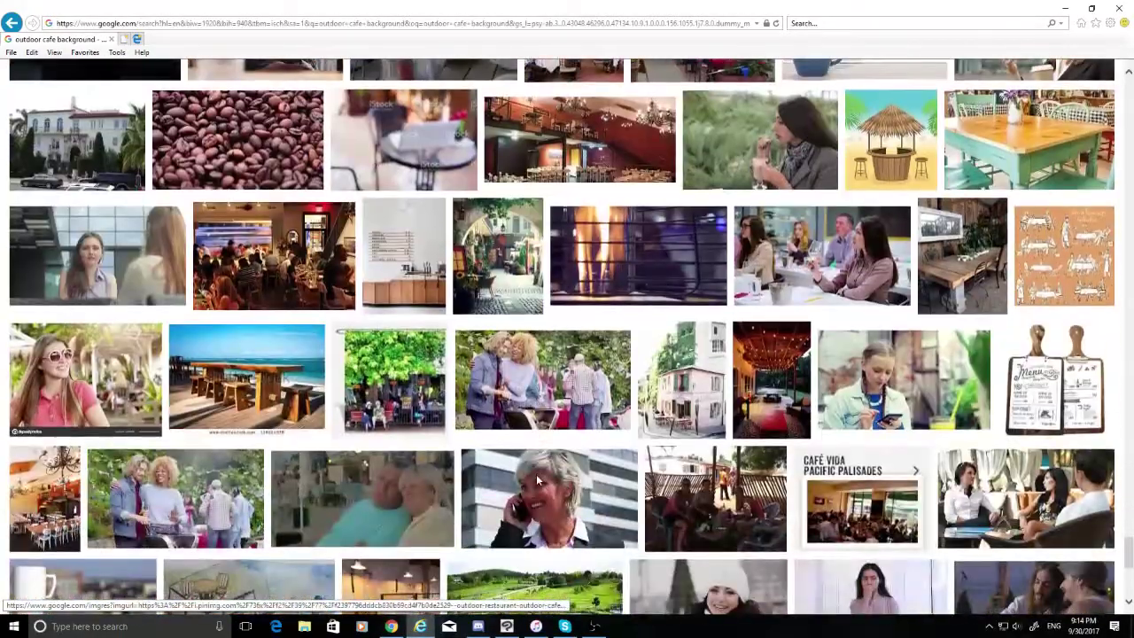
scroll(537, 481, down, 8)
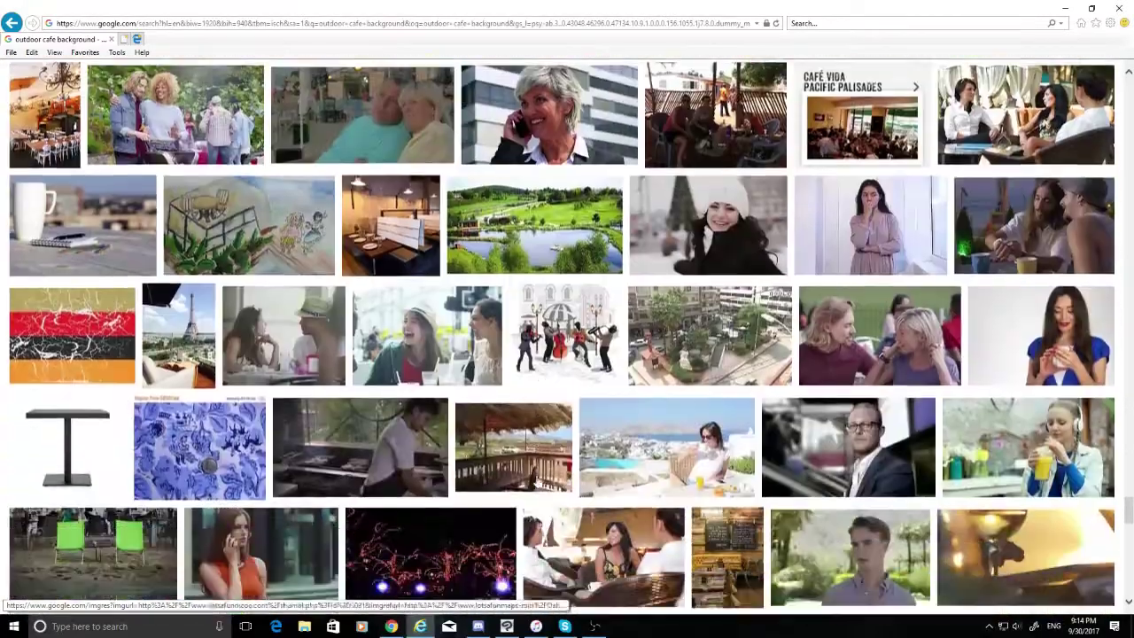
scroll(536, 481, down, 7)
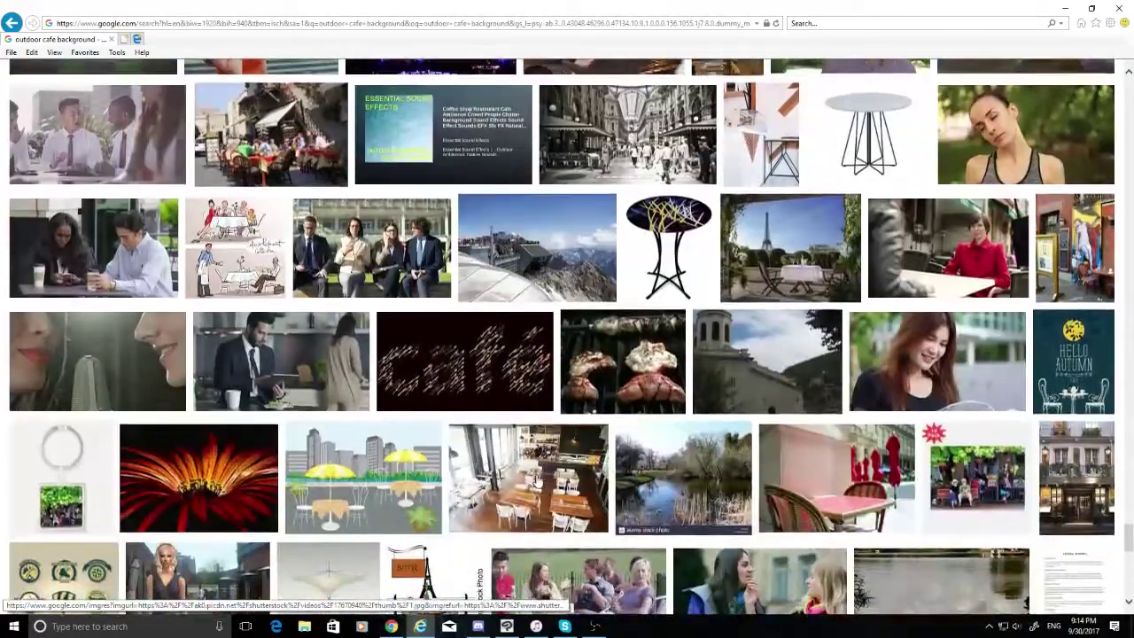
scroll(536, 482, down, 4)
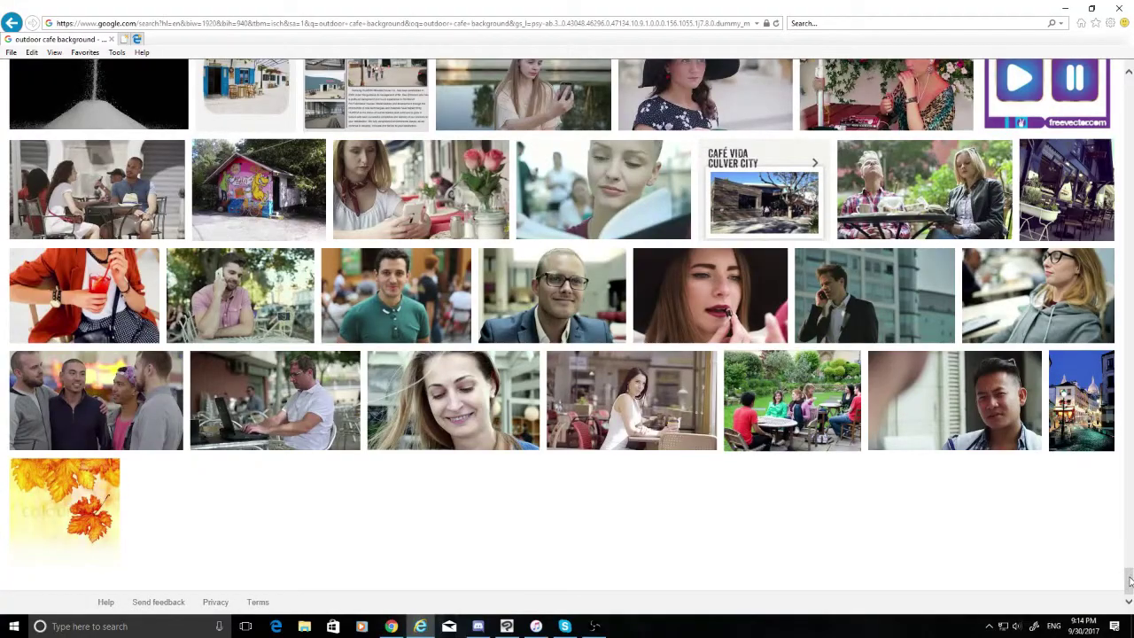
Go back to the start of the "outdoor cafe background" image results and look through them again for ground and street references
drag(1130, 581, 1129, 129)
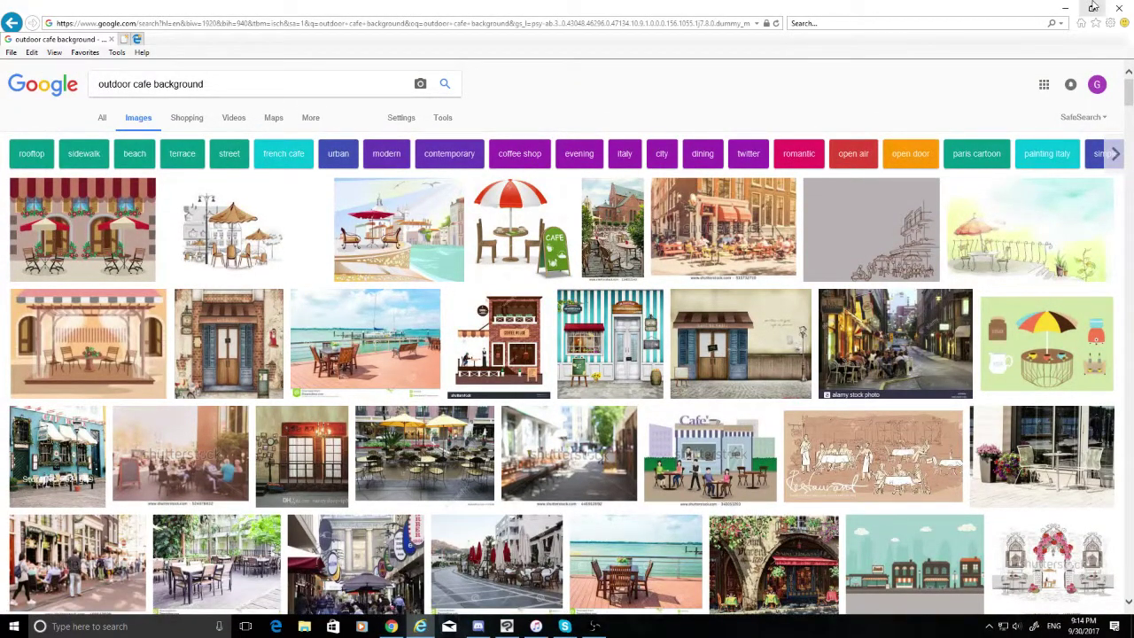
scroll(567, 337, down, 15)
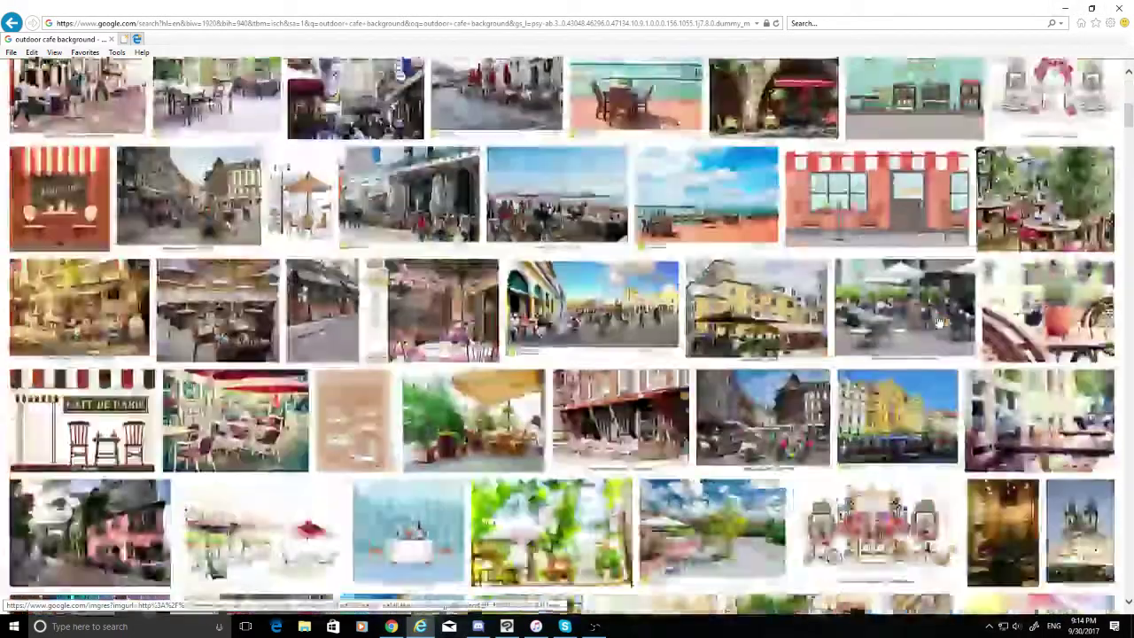
scroll(883, 341, down, 4)
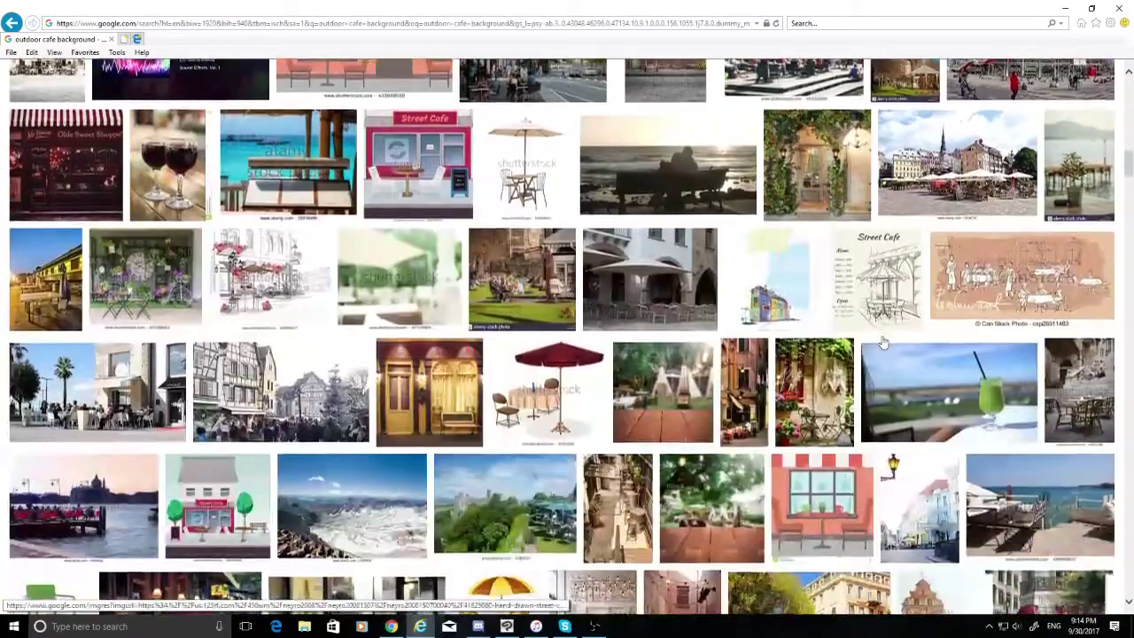
scroll(883, 341, down, 2)
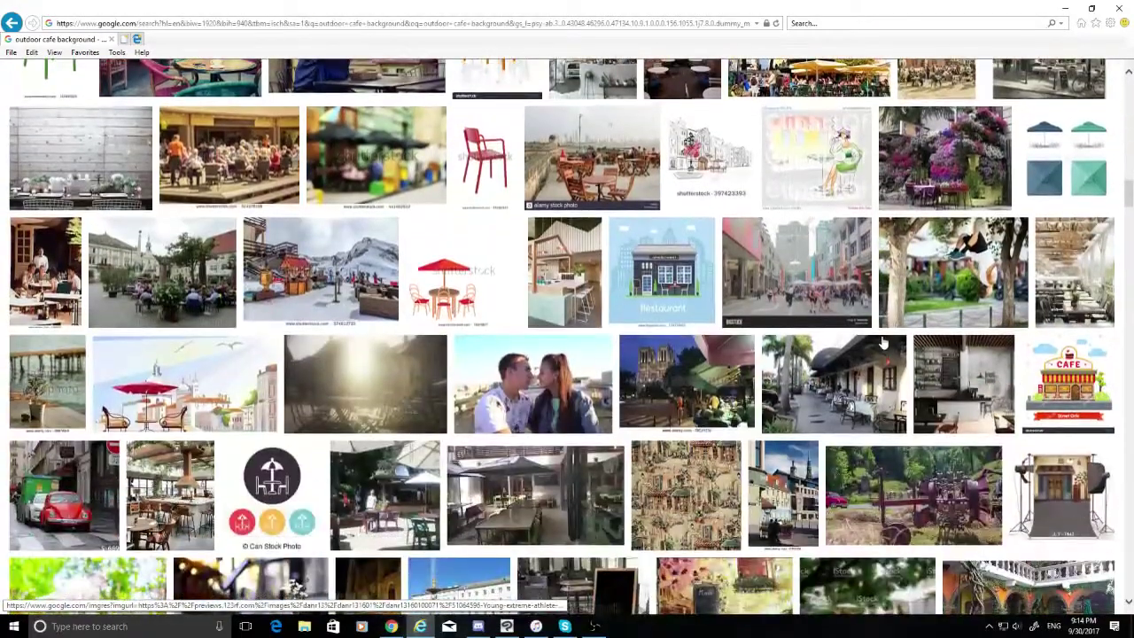
scroll(882, 341, down, 2)
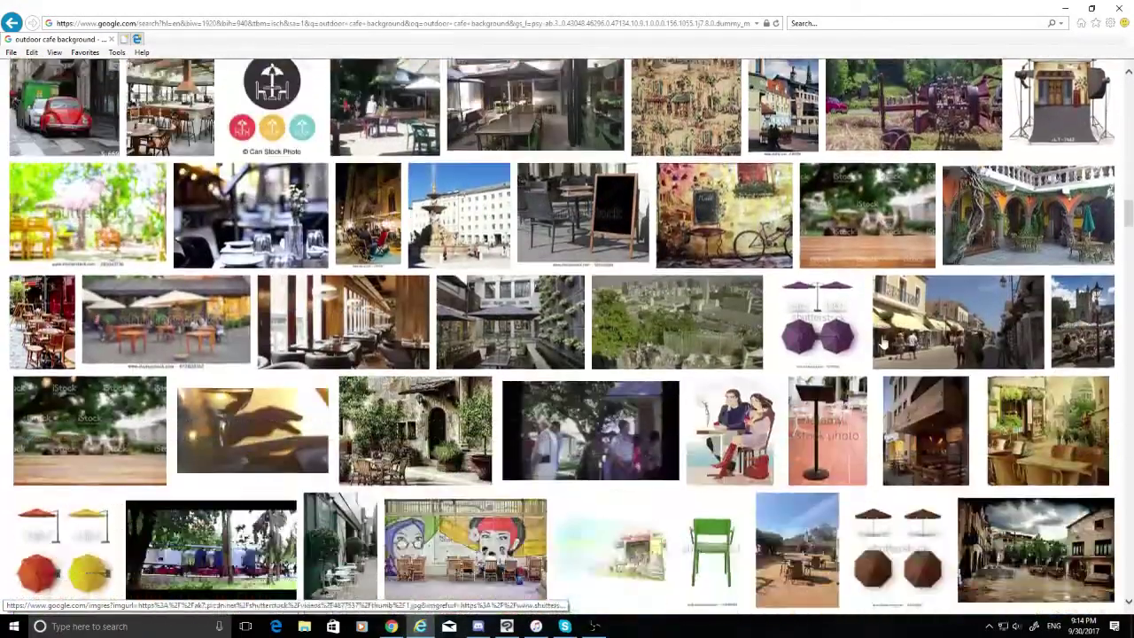
scroll(882, 341, down, 4)
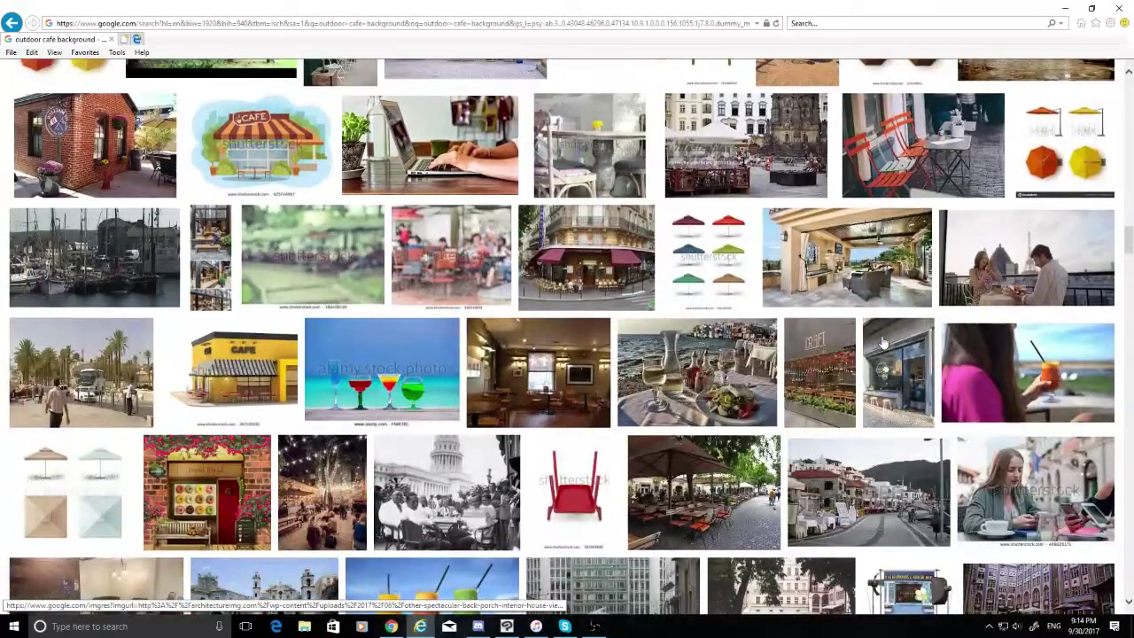
scroll(882, 341, down, 5)
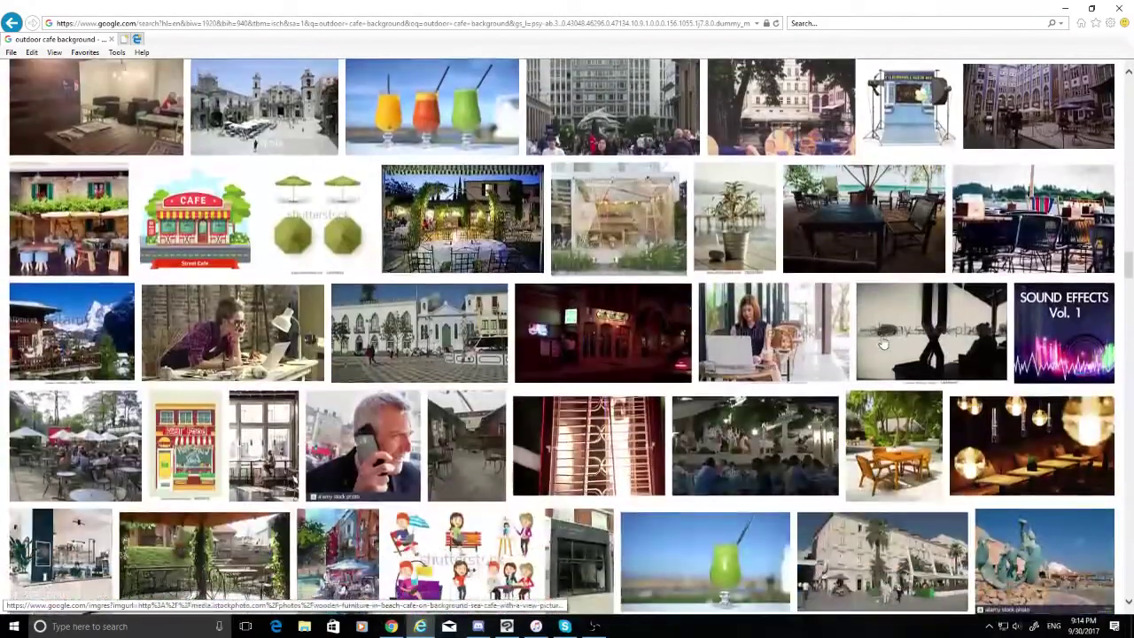
scroll(883, 344, down, 4)
scroll(883, 344, down, 3)
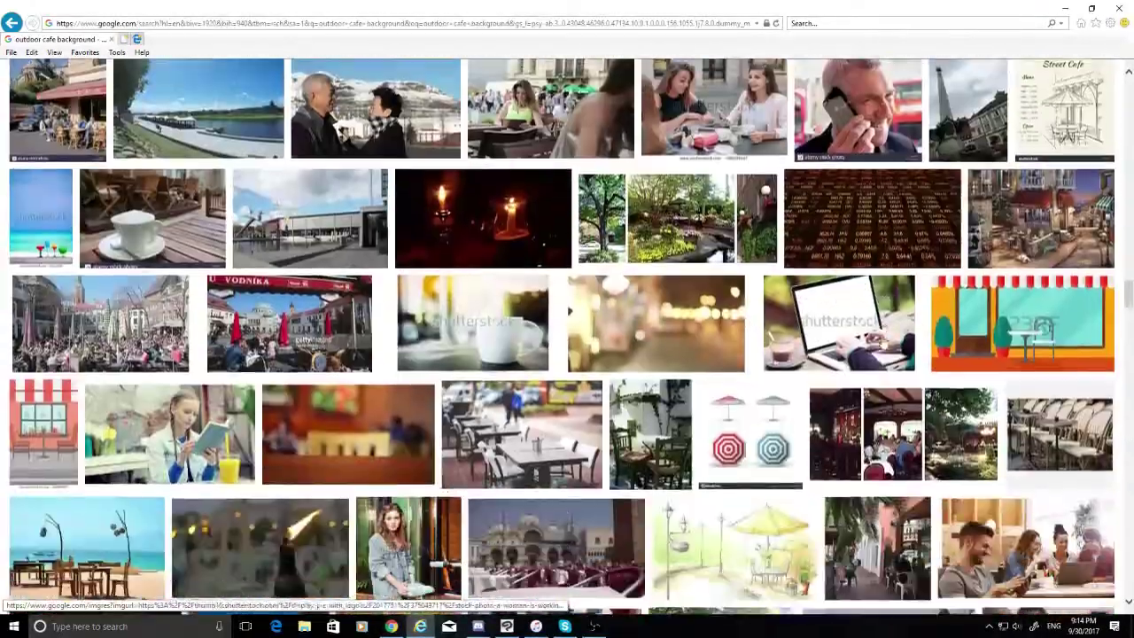
scroll(883, 344, down, 5)
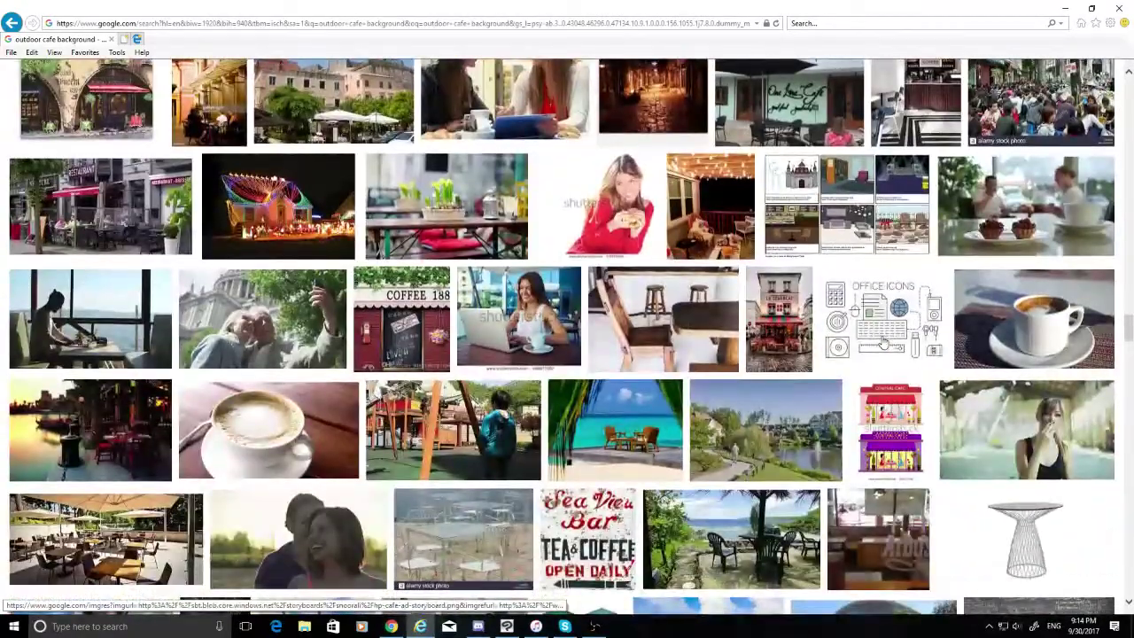
scroll(883, 343, down, 7)
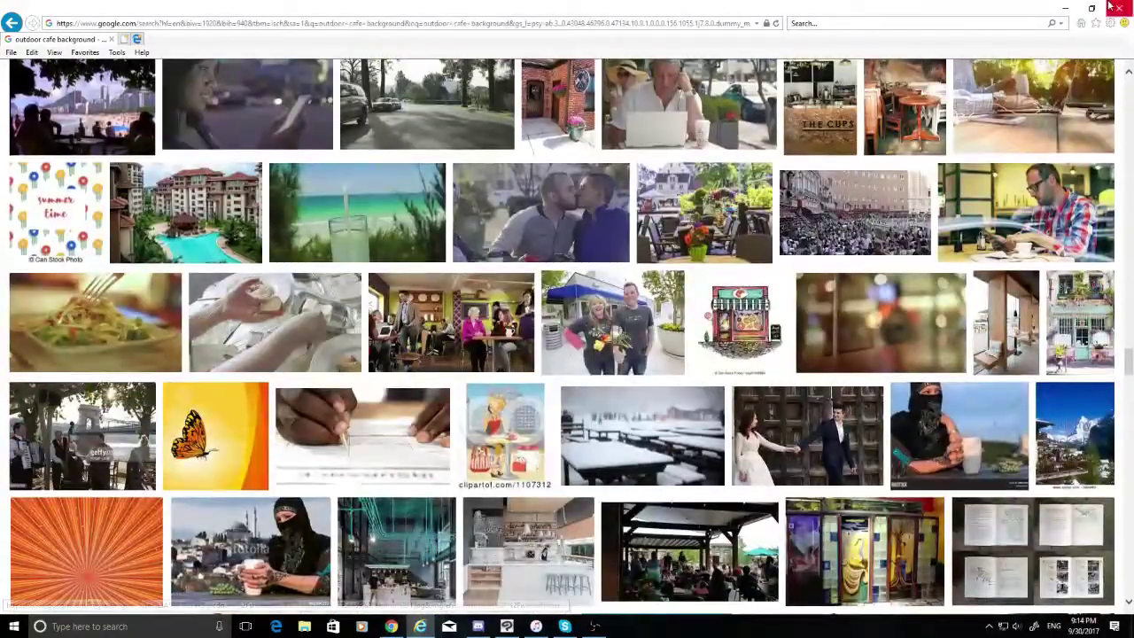
Return to Clip Studio Paint and select the ground area on Layer 8 with the Magic wand
click(1066, 7)
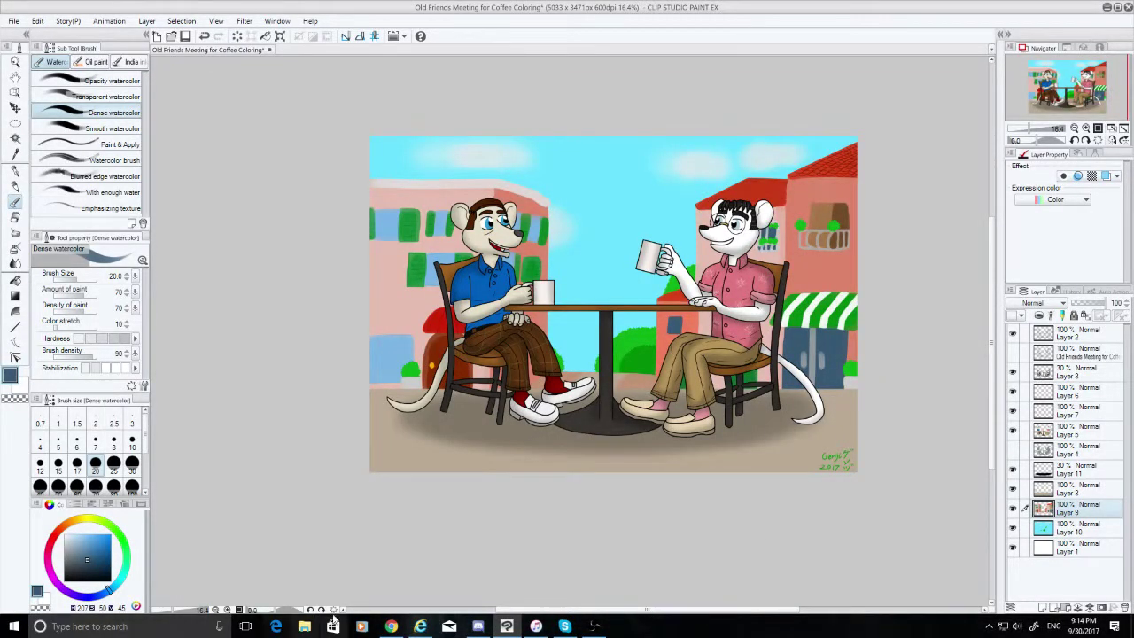
click(420, 626)
click(420, 627)
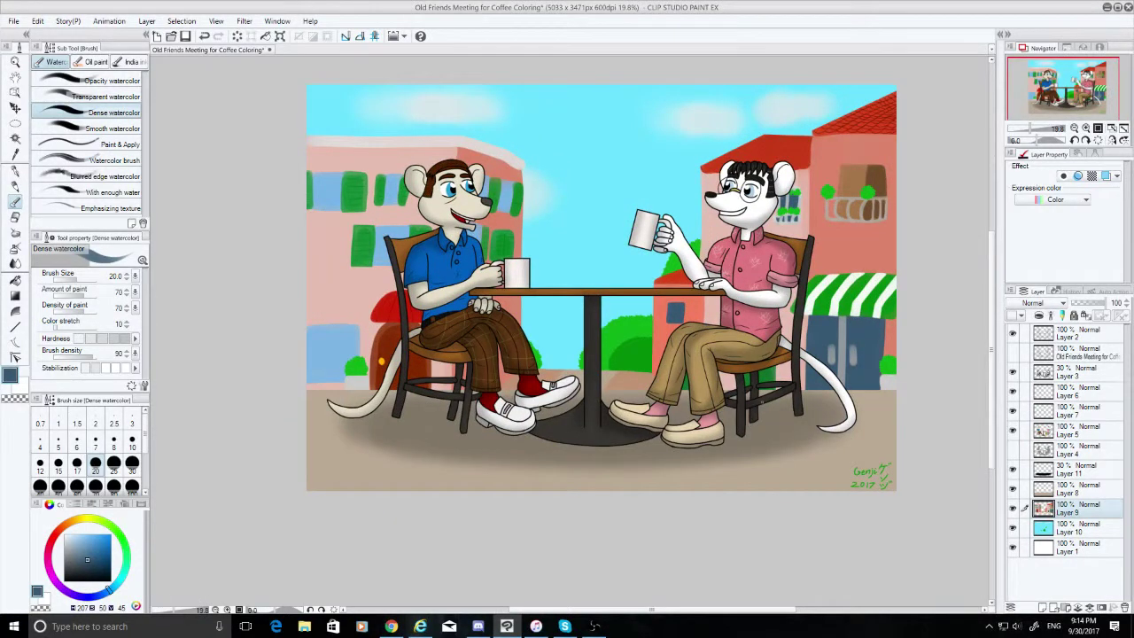
click(1082, 489)
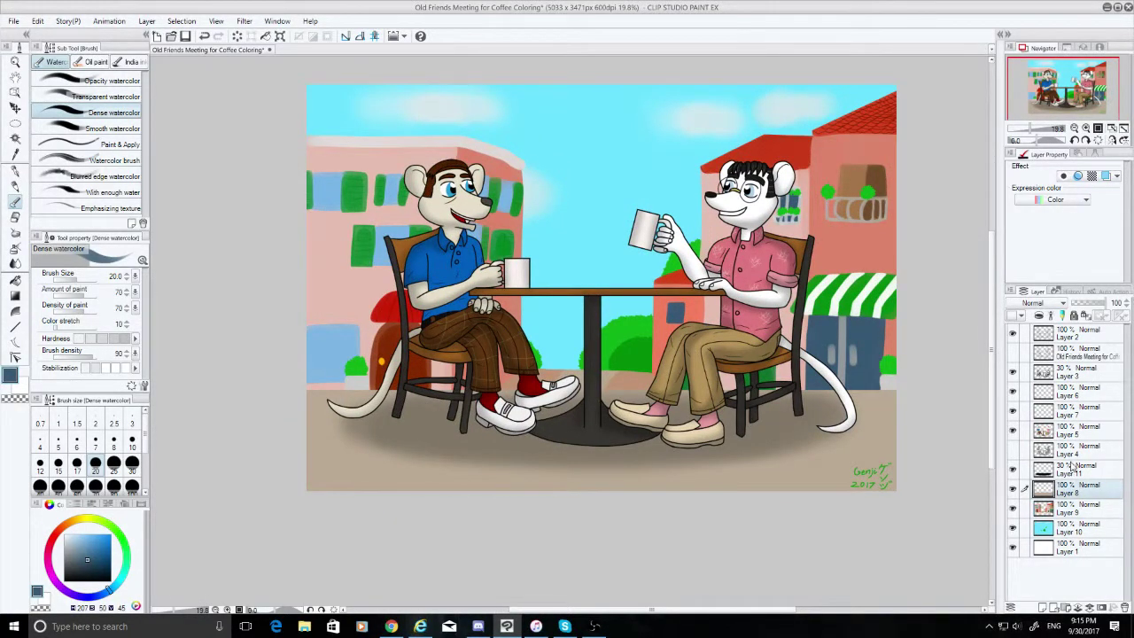
click(15, 140)
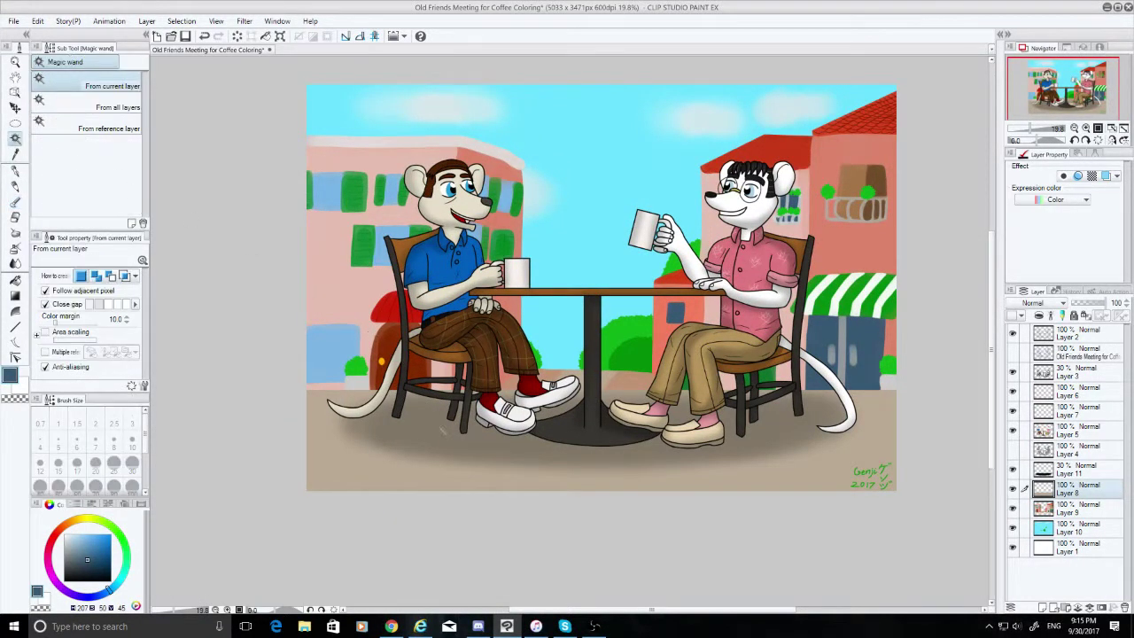
click(438, 443)
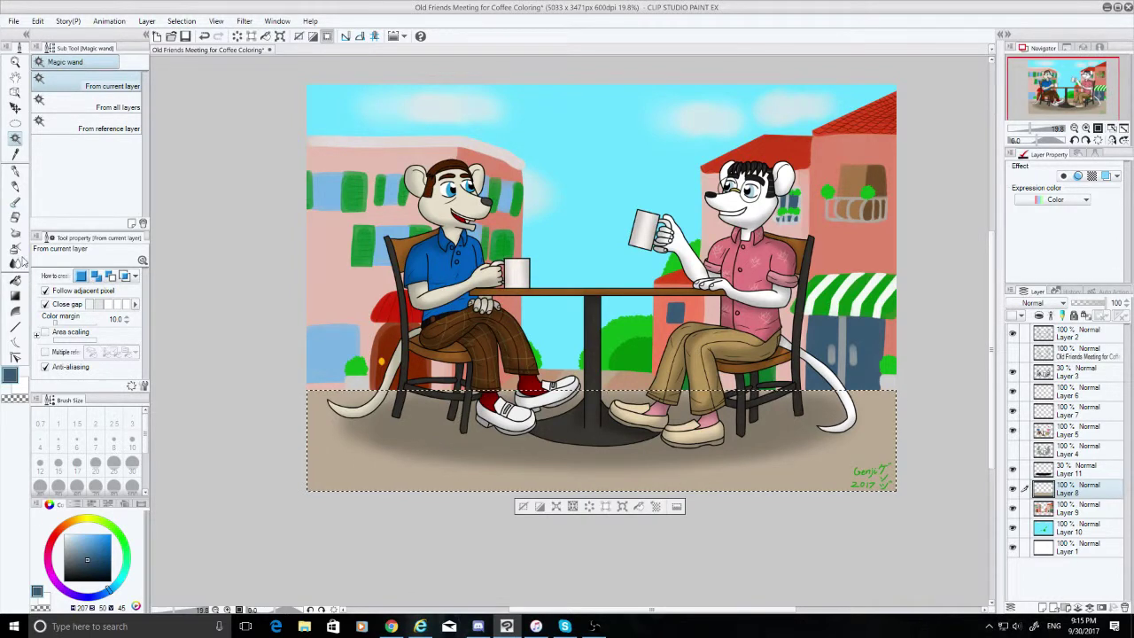
Sample the beige of the ground and darken it to a brown with hue 34, saturation 27 and value 56
click(15, 153)
click(319, 447)
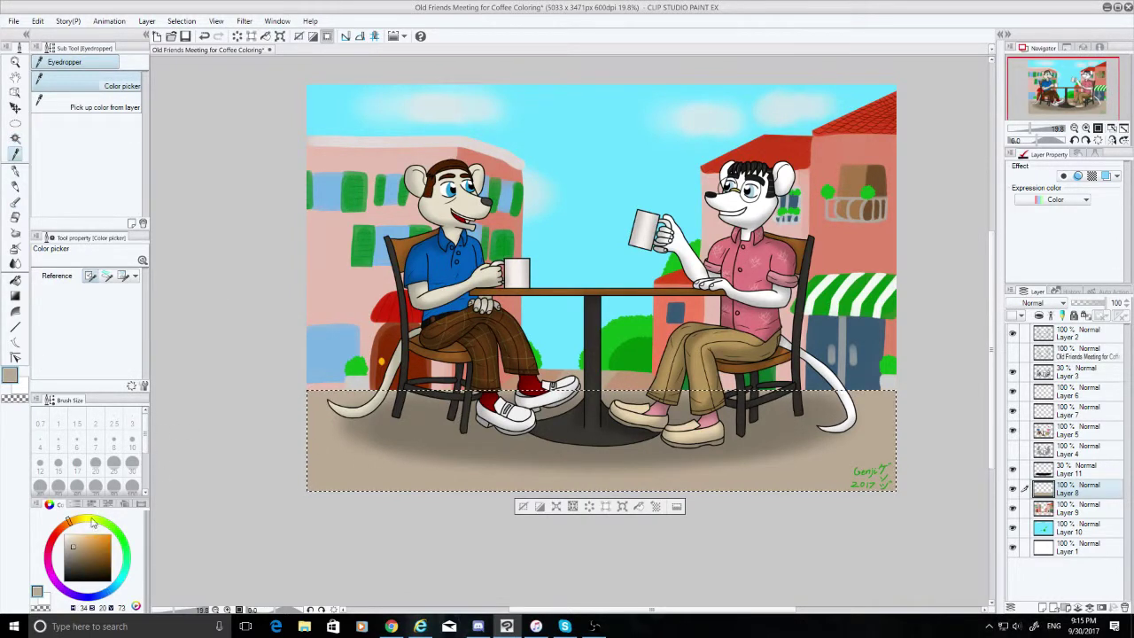
click(76, 556)
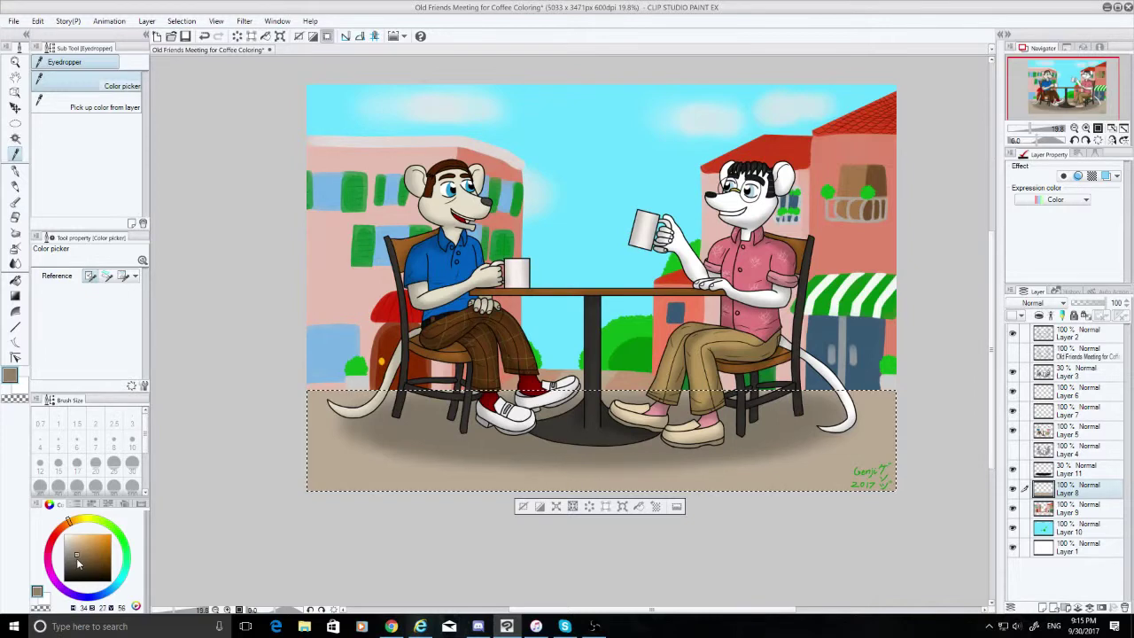
Try the Bit husky India ink brush at size 80 on the ground, undo the stroke, and reduce the size to 25
click(15, 202)
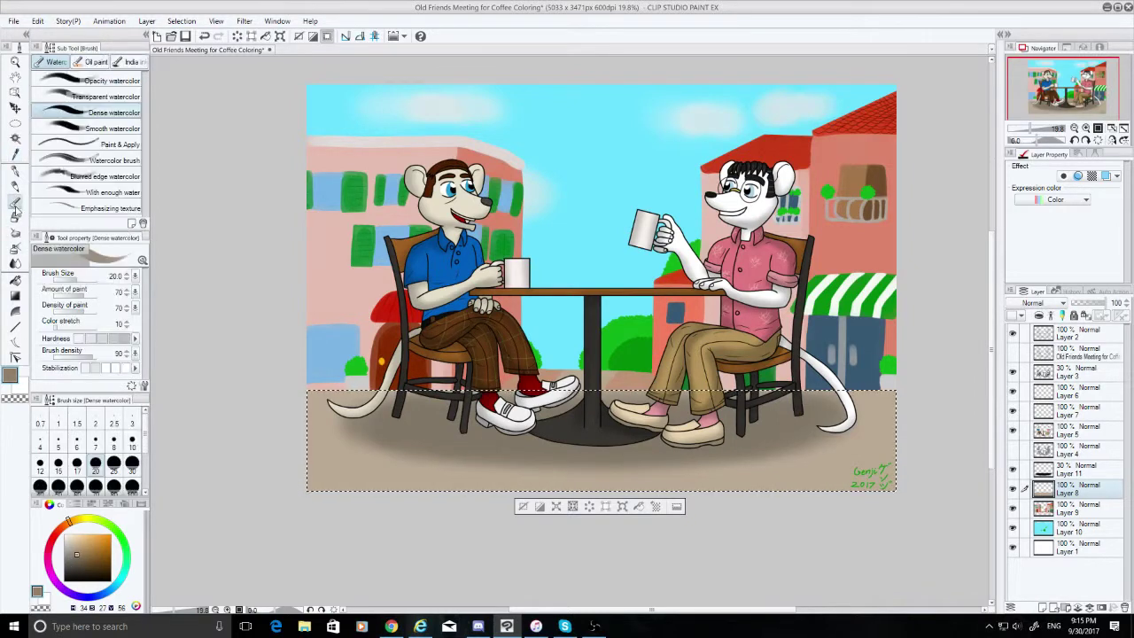
click(131, 61)
click(101, 86)
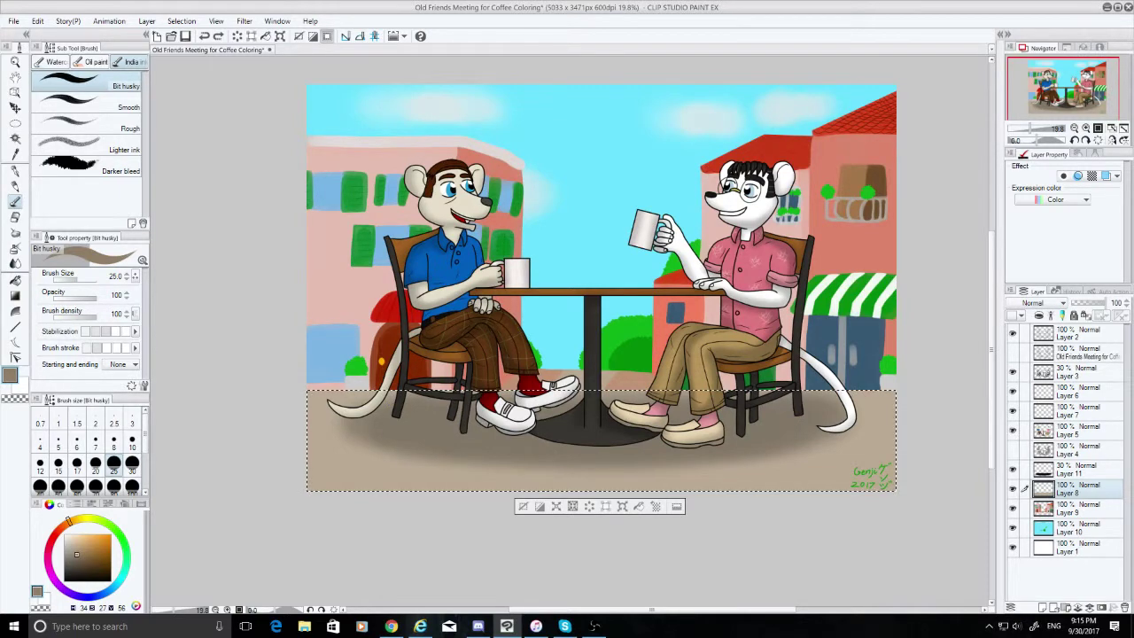
click(116, 488)
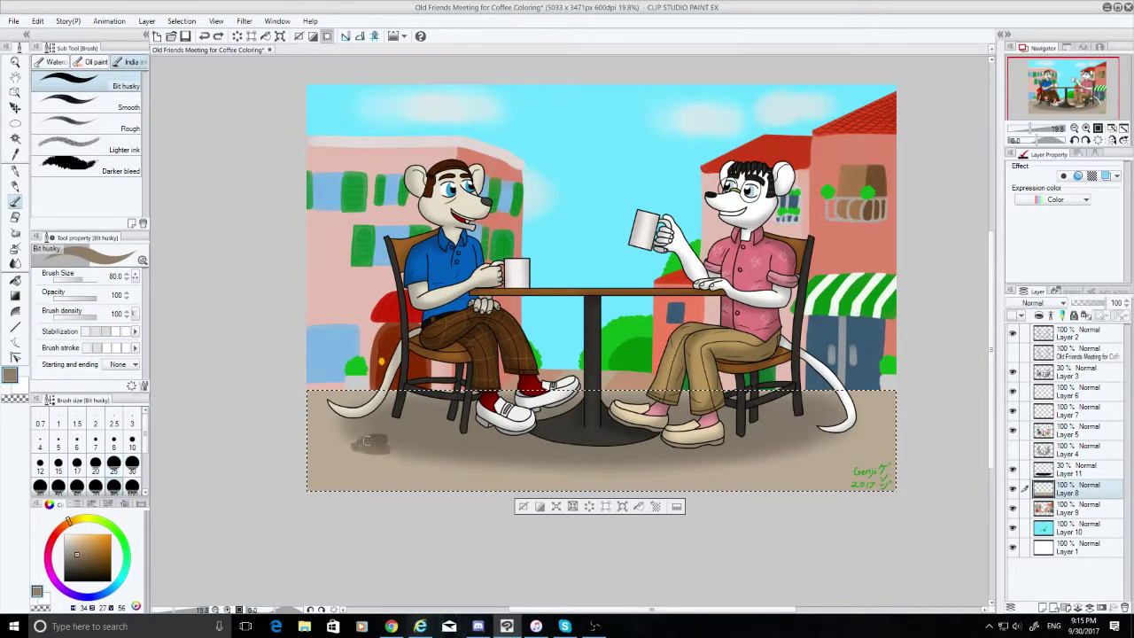
key(ctrl+z)
click(113, 465)
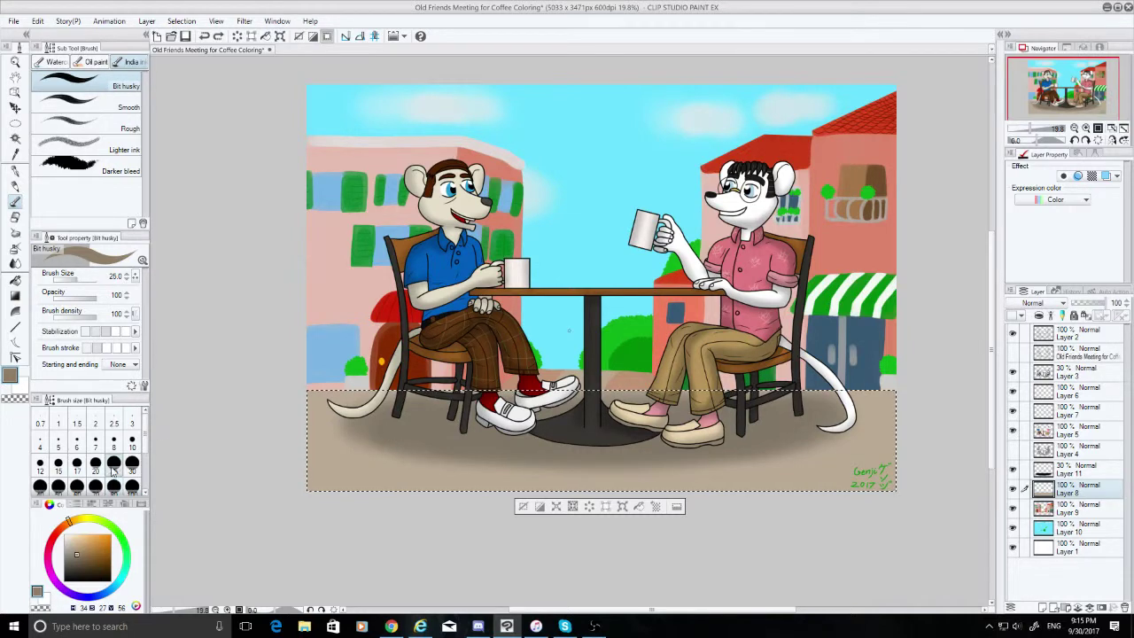
Try the Darker bleed brush at size 100 and the Lighter ink brush at size 40 for texturing the ground
click(89, 168)
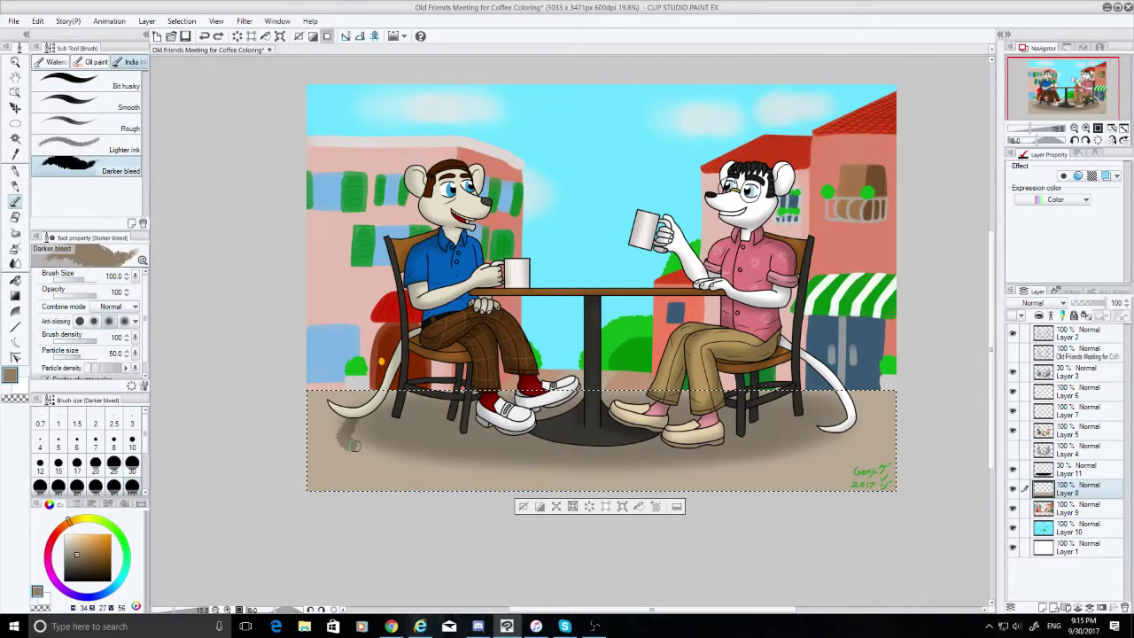
key(ctrl+z)
click(94, 146)
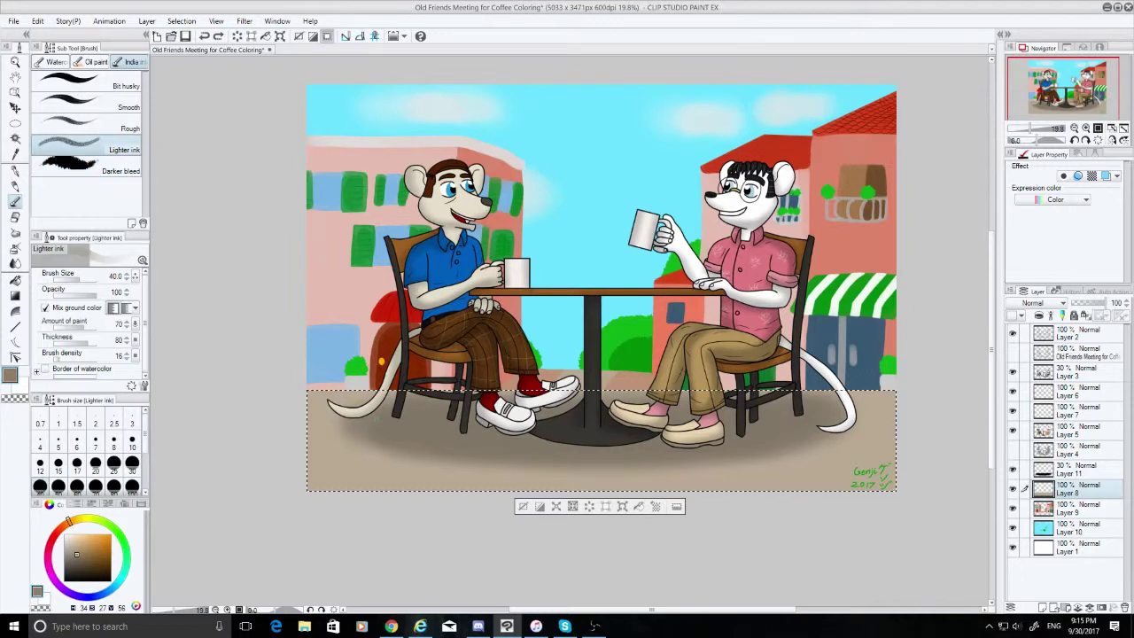
drag(344, 449, 366, 449)
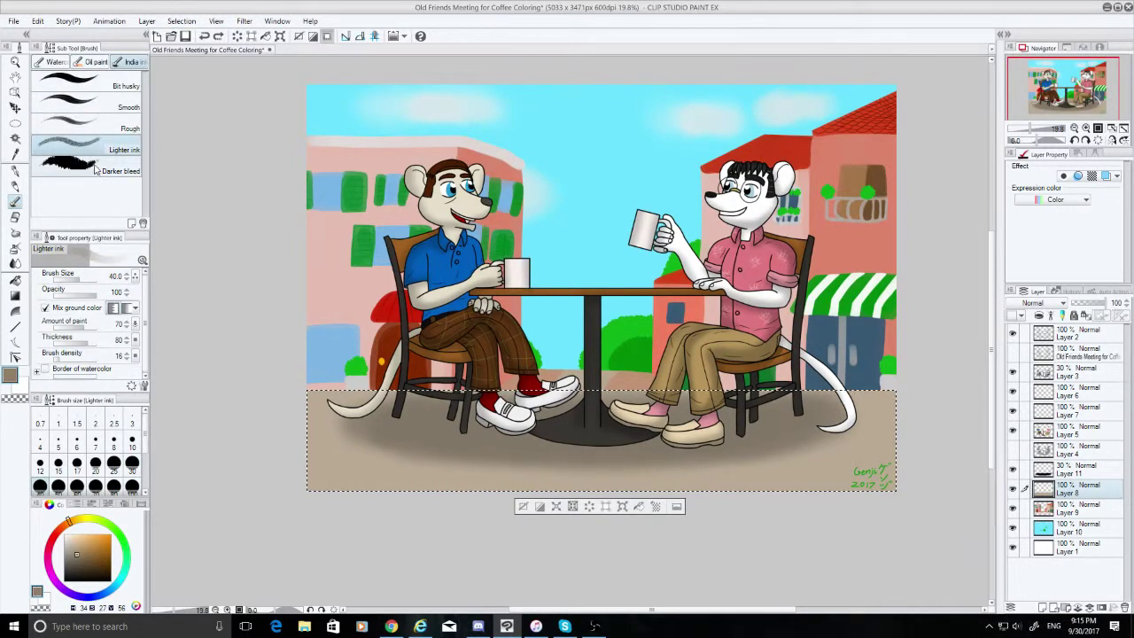
click(102, 126)
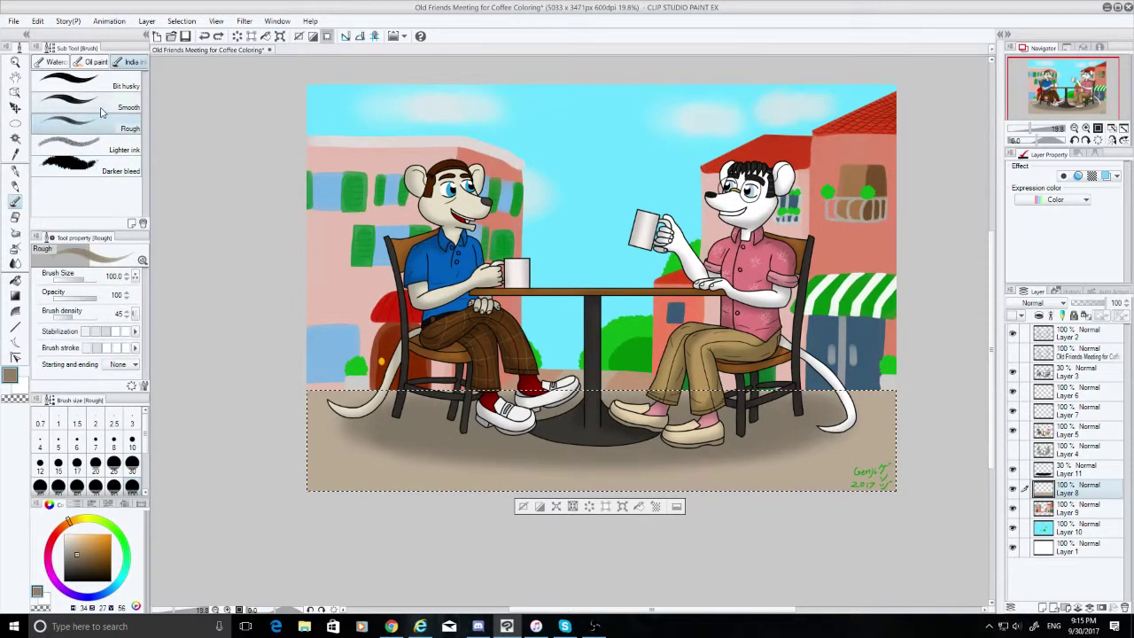
click(105, 167)
click(96, 62)
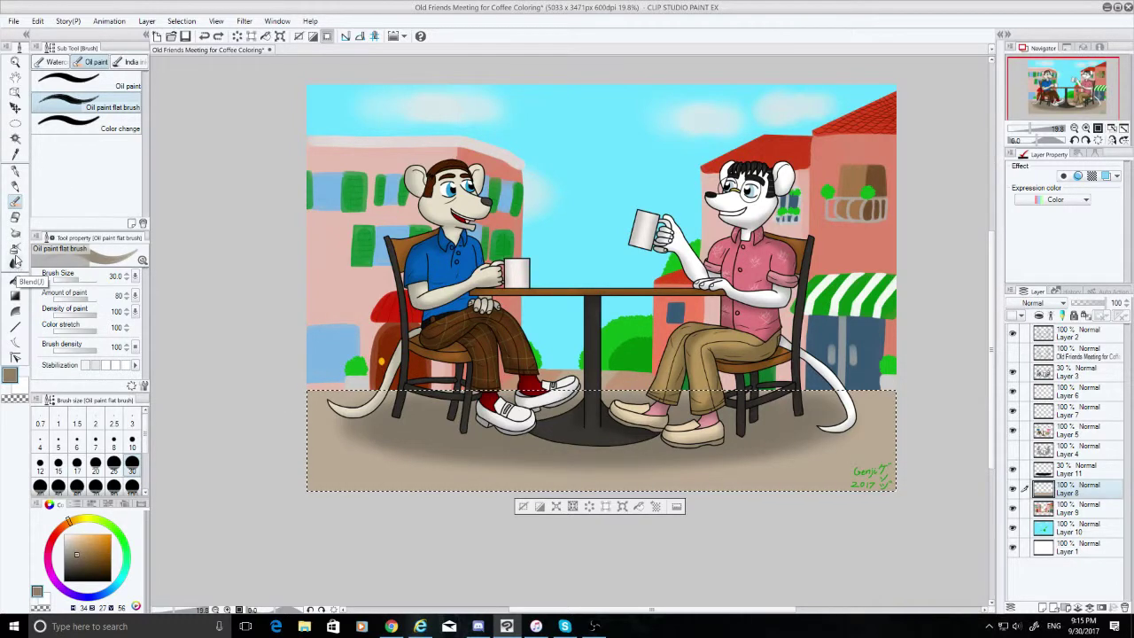
Try the Small stone decoration brush at size 100 on the ground and undo the stroke
click(15, 236)
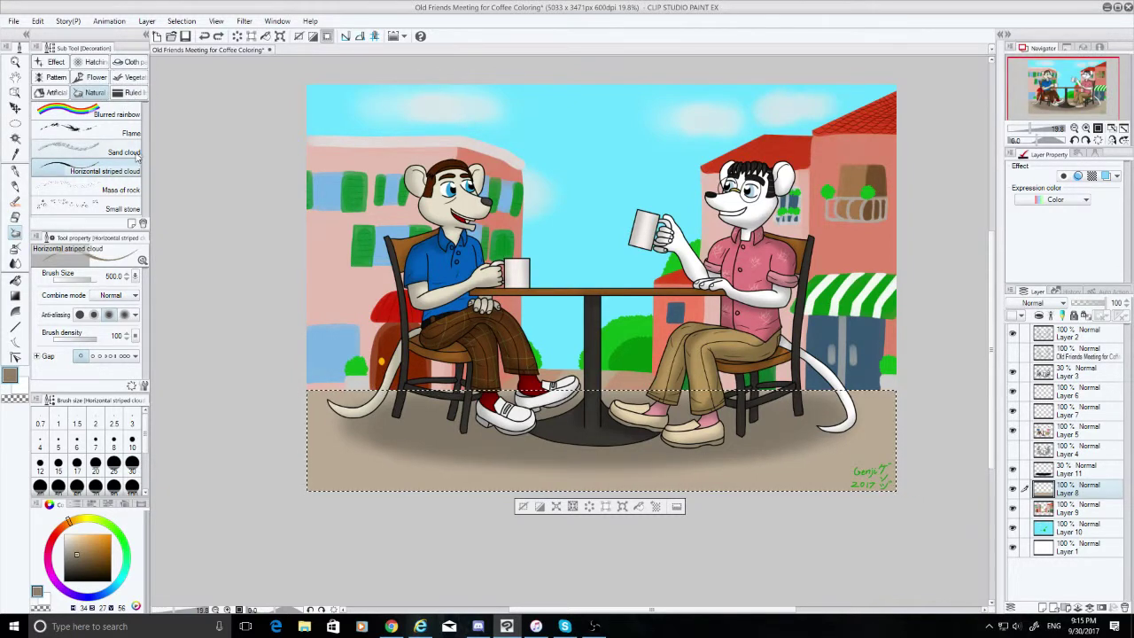
click(124, 209)
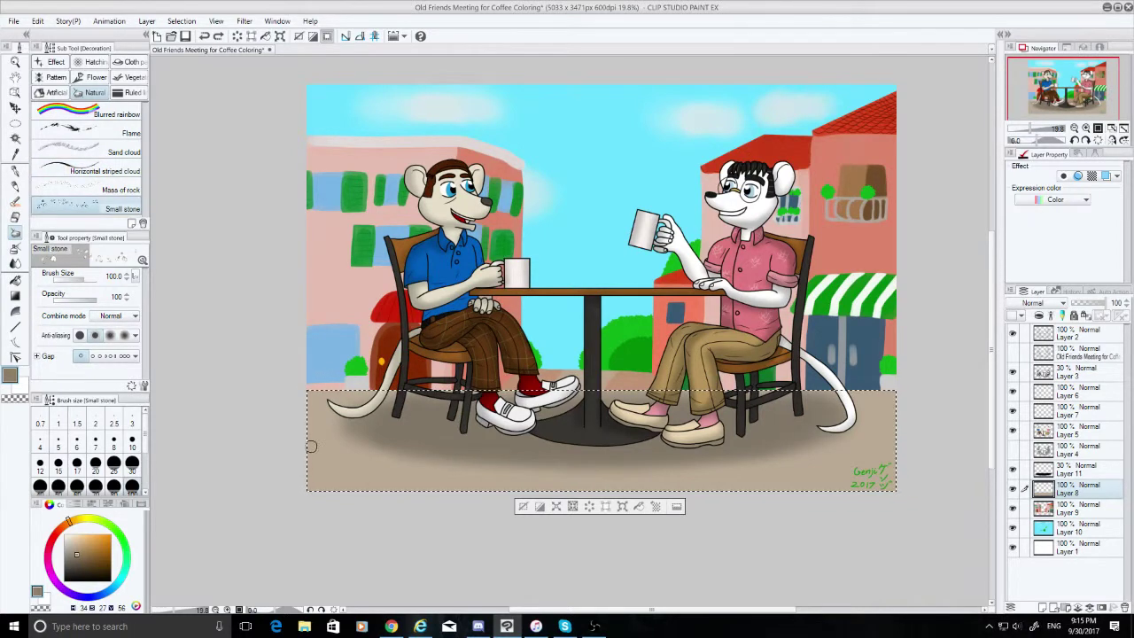
key(ctrl+z)
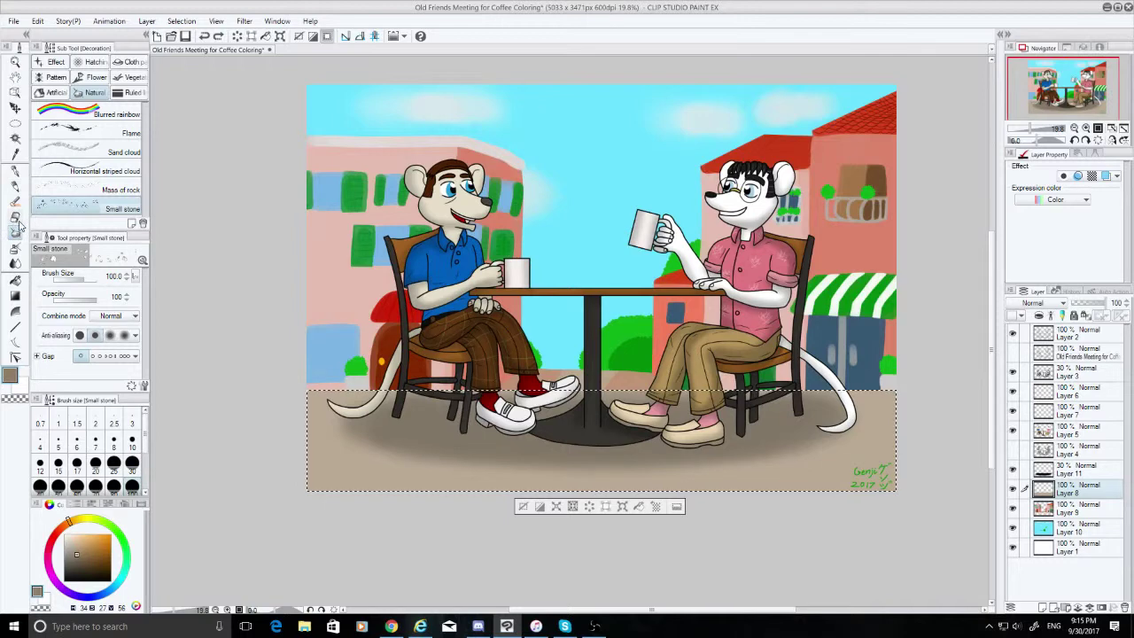
Try darker strokes on the ground with the Oil paint flat brush at size 100 and undo them
click(16, 202)
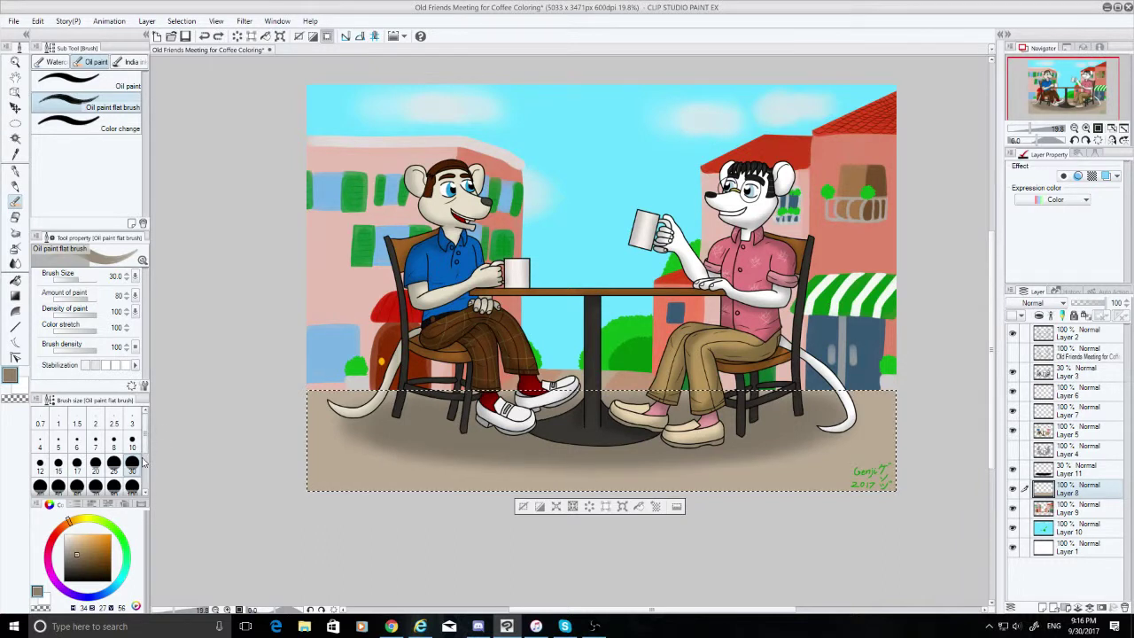
click(132, 486)
drag(324, 471, 387, 456)
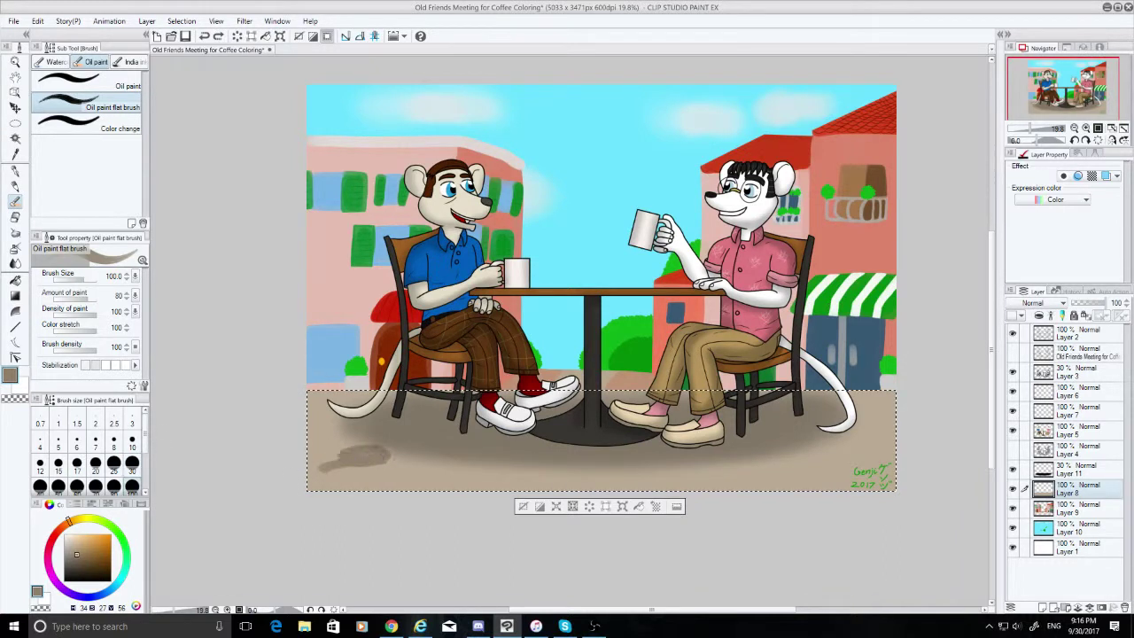
key(ctrl+z)
mouse_move(348, 420)
mouse_down()
mouse_move(457, 439)
mouse_move(448, 427)
mouse_move(420, 430)
mouse_move(449, 426)
mouse_up()
key(ctrl+z)
key(ctrl+z)
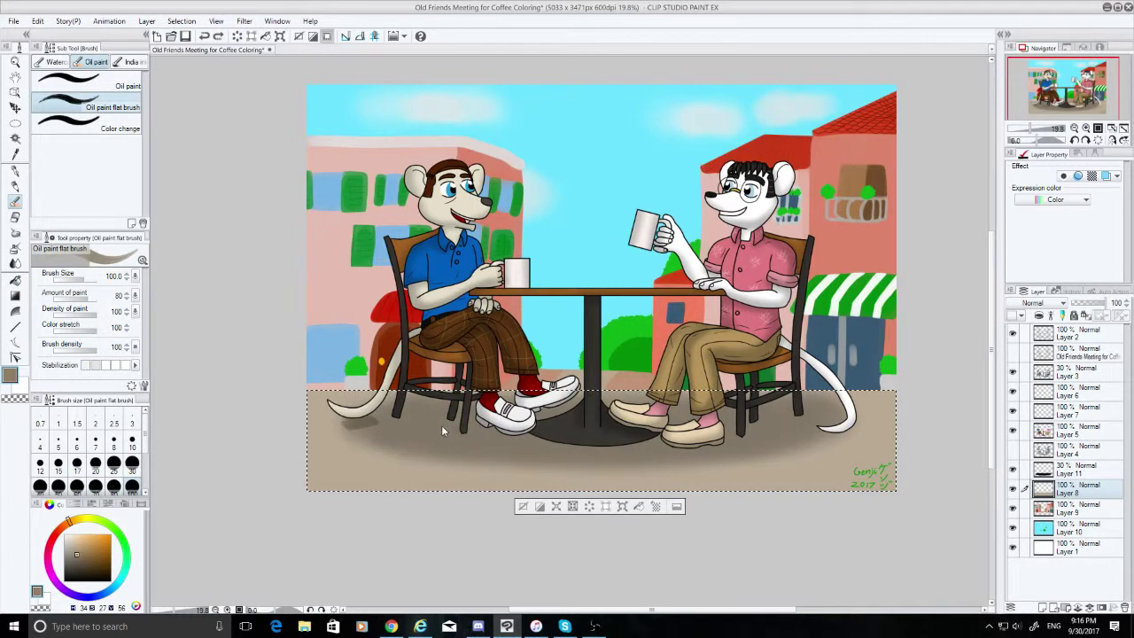
key(ctrl+z)
Paint a darker brown patch on the ground near the white mouse's chair with the Oil paint brush at size 100
click(126, 93)
click(132, 485)
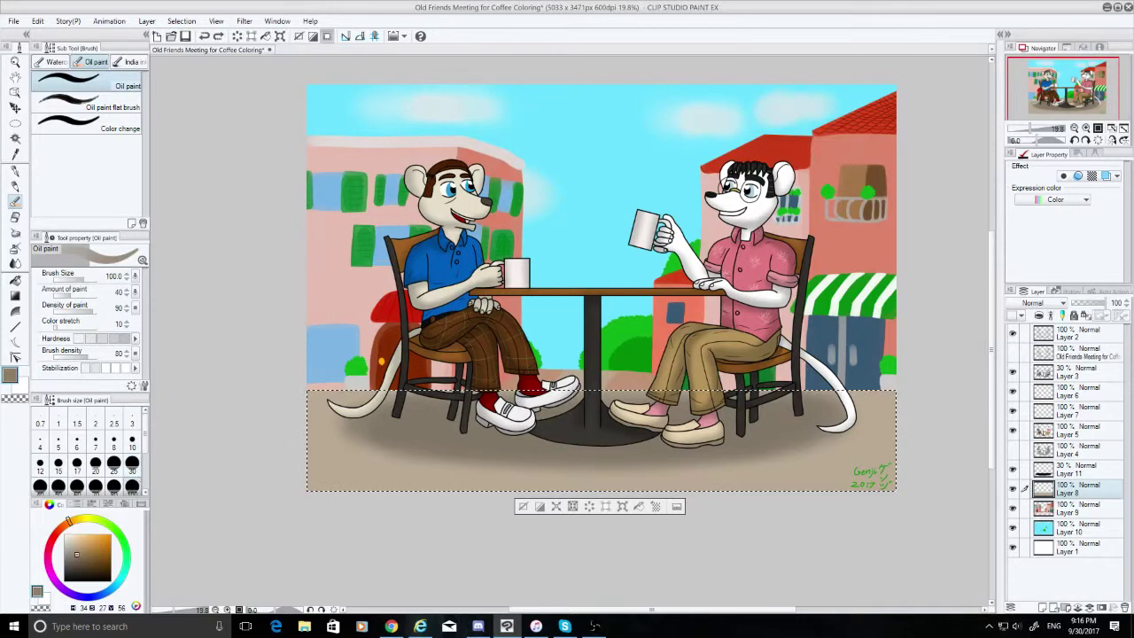
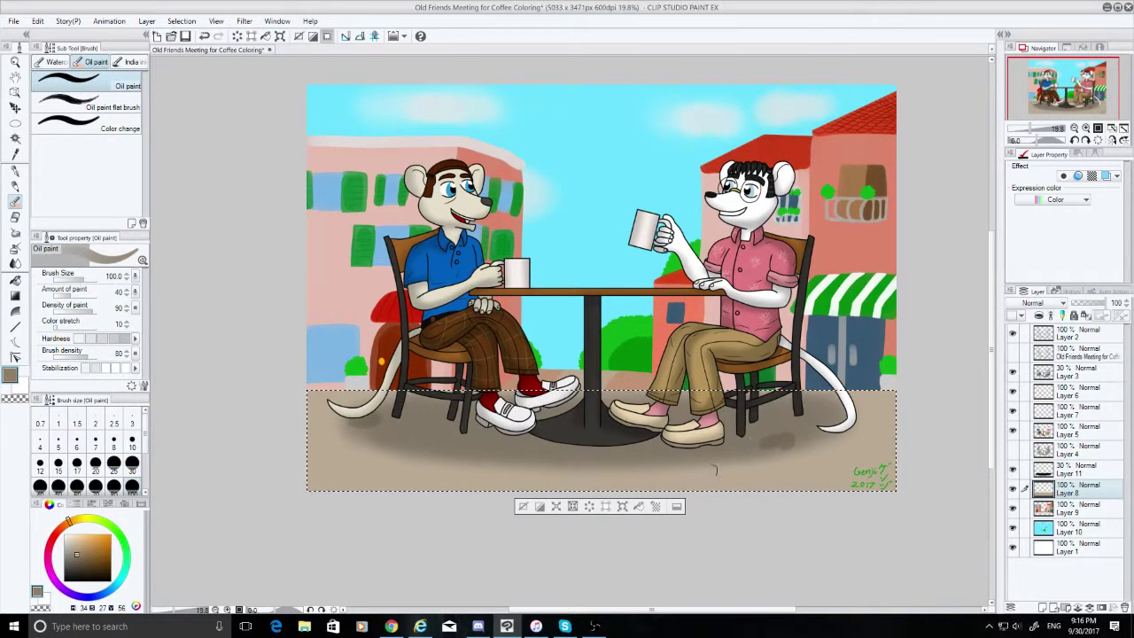
Switch to Internet Explorer and look back through the outdoor cafe background image results for ground references
click(422, 626)
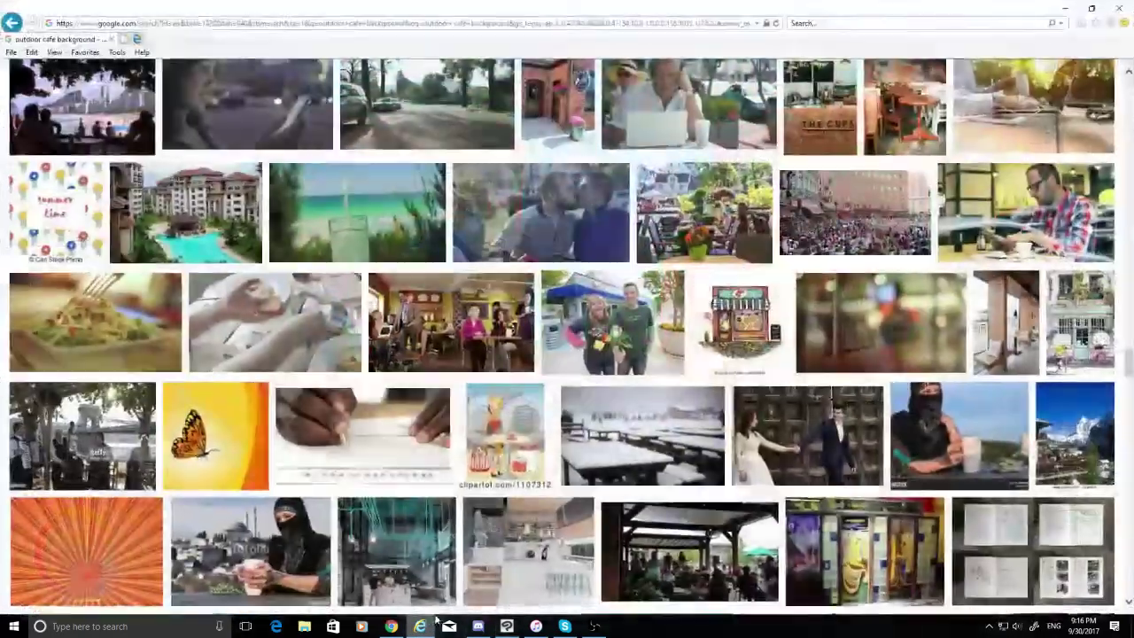
scroll(436, 618, up, 10)
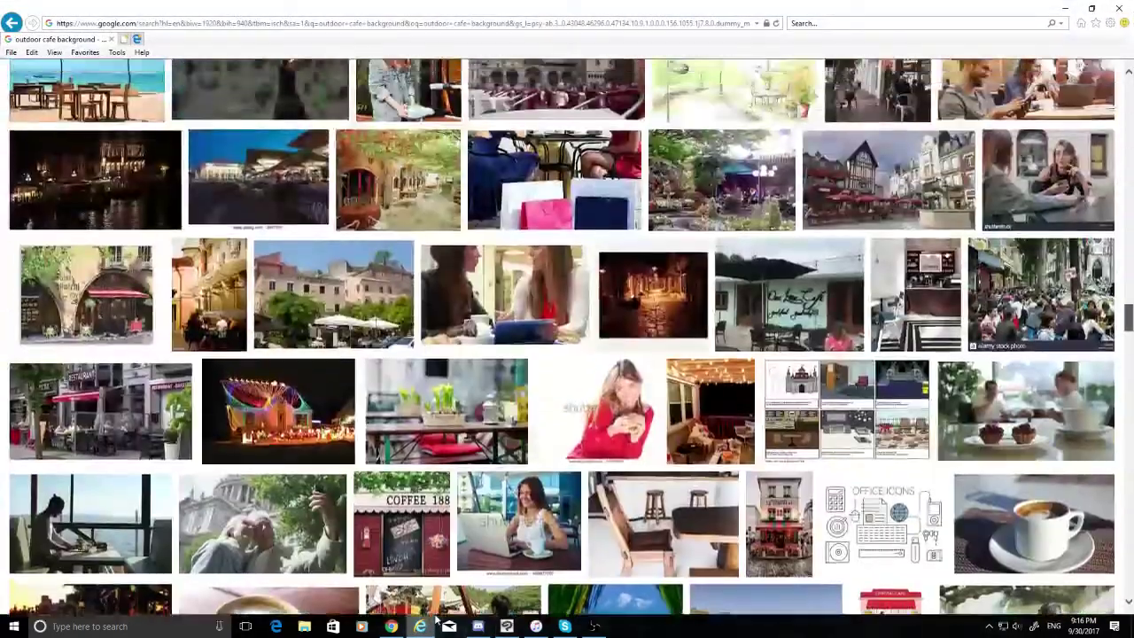
scroll(434, 620, up, 10)
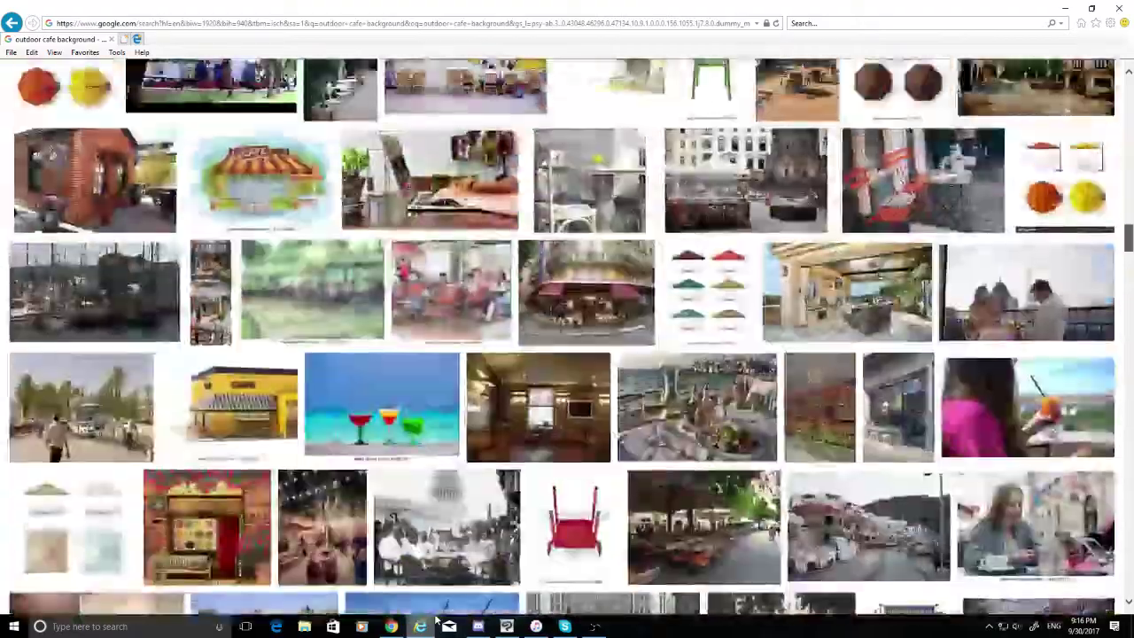
scroll(434, 620, up, 10)
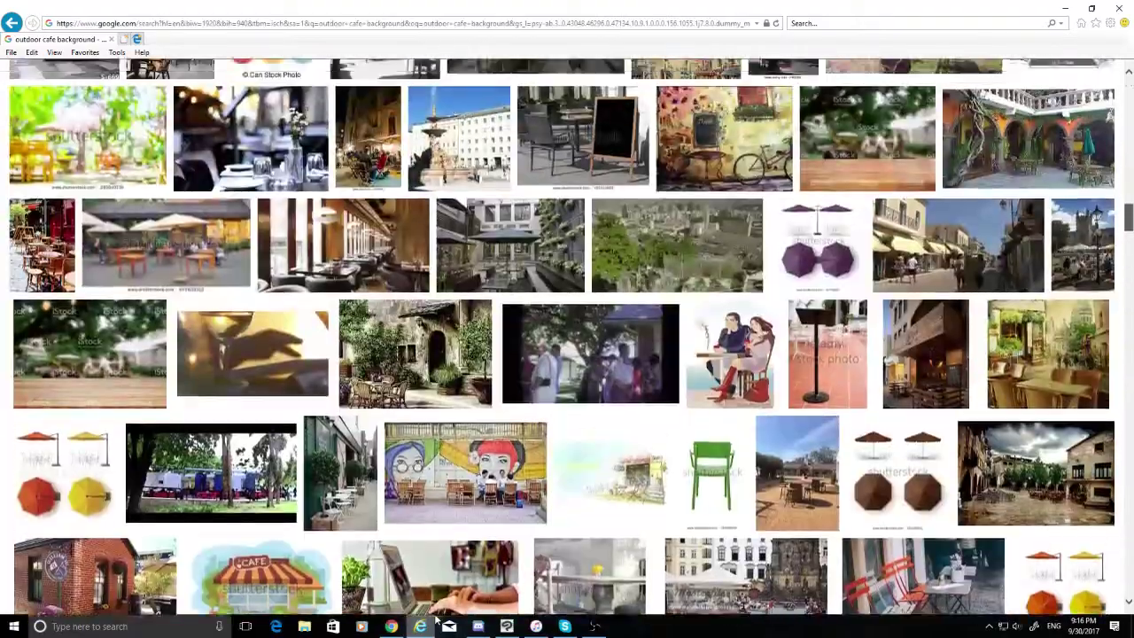
scroll(434, 621, up, 10)
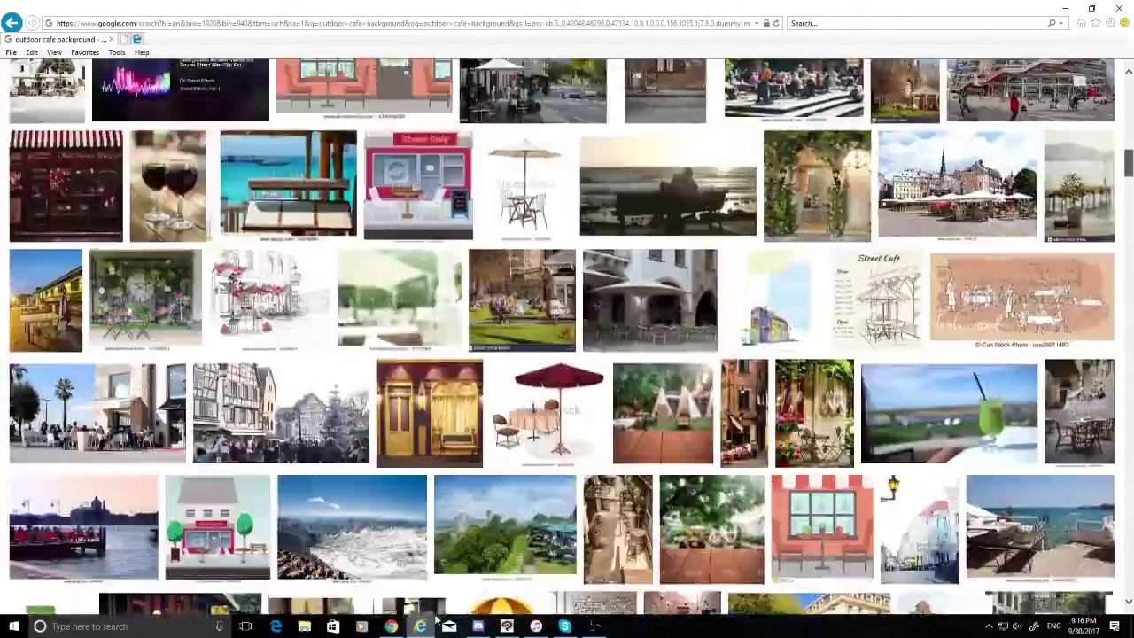
scroll(435, 620, up, 5)
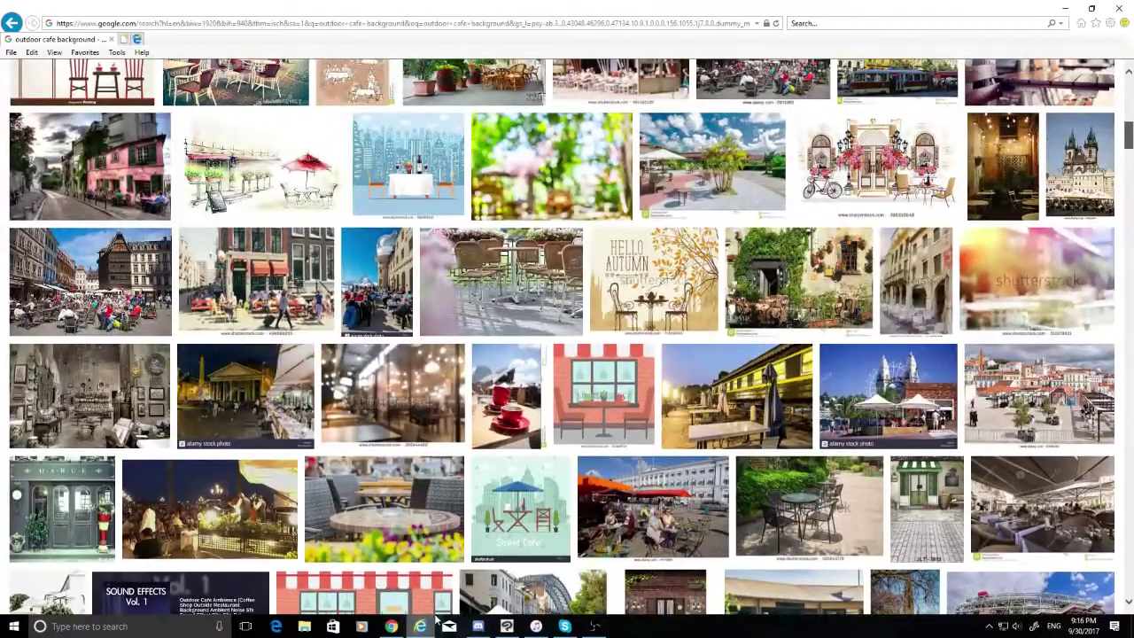
scroll(436, 620, up, 3)
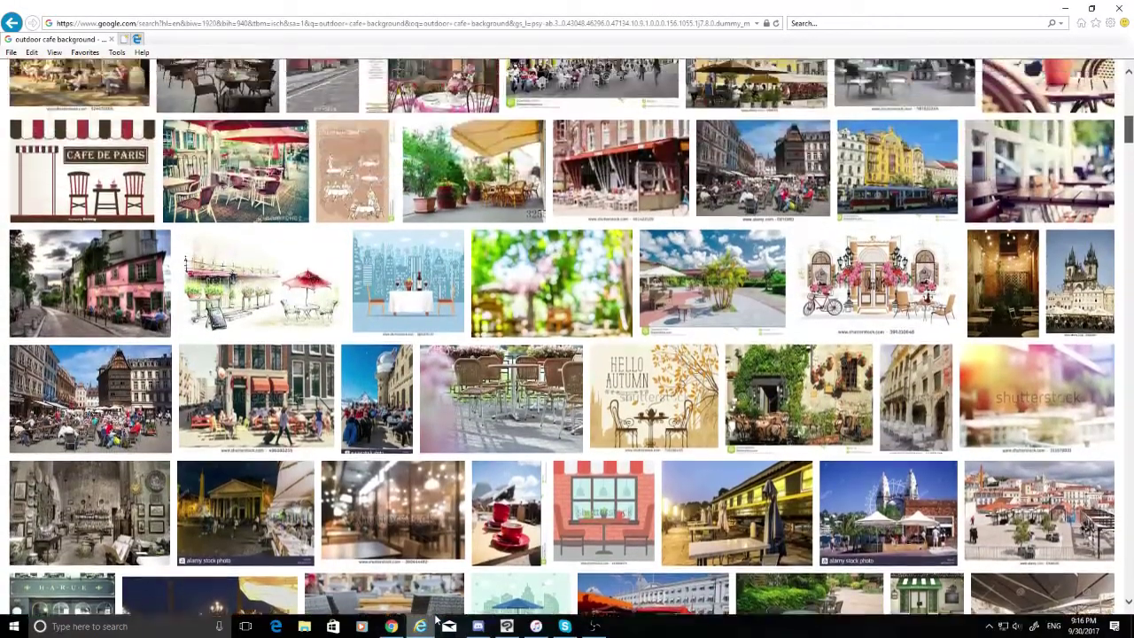
scroll(436, 620, up, 5)
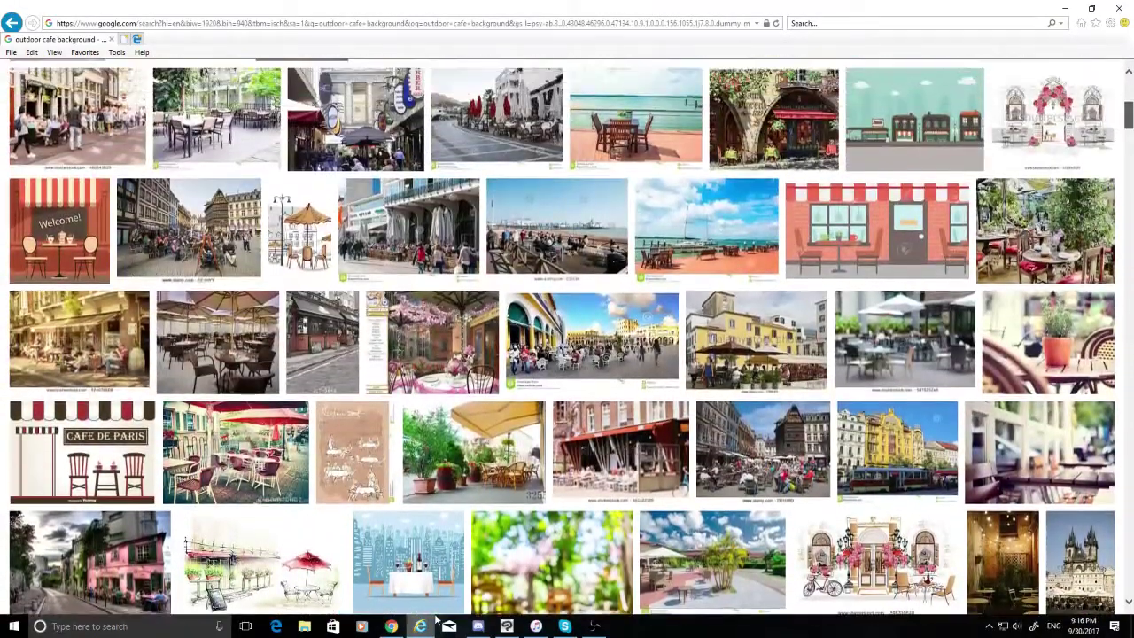
scroll(436, 620, up, 2)
scroll(436, 620, up, 2)
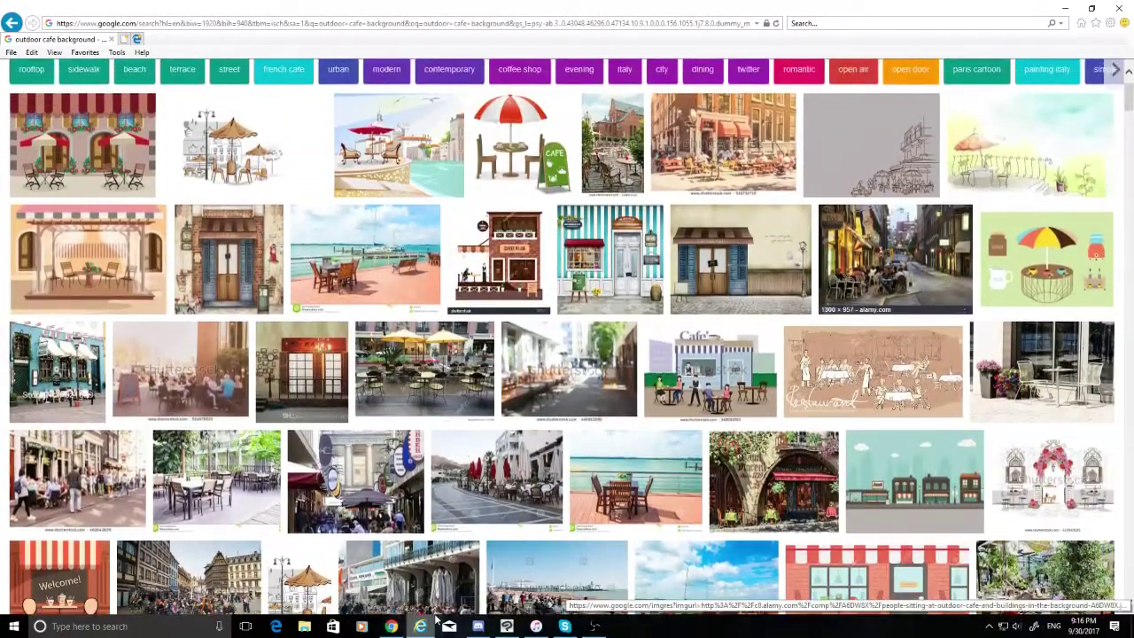
Open the photo of people sitting at an outdoor cafe to examine its street, and return to Clip Studio Paint
click(895, 271)
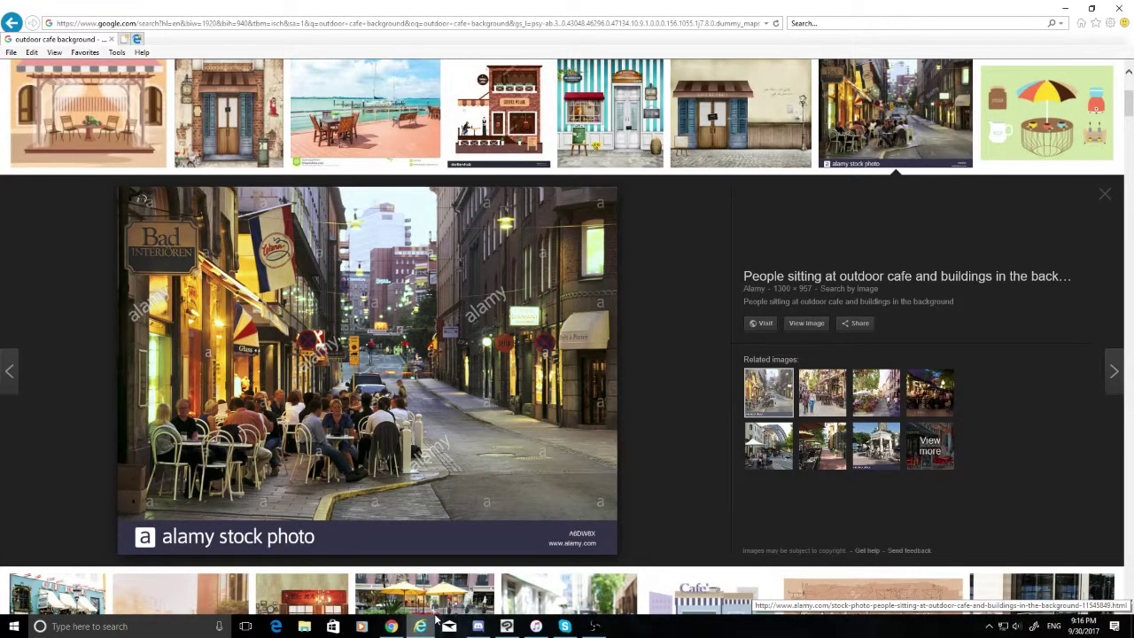
click(1088, 9)
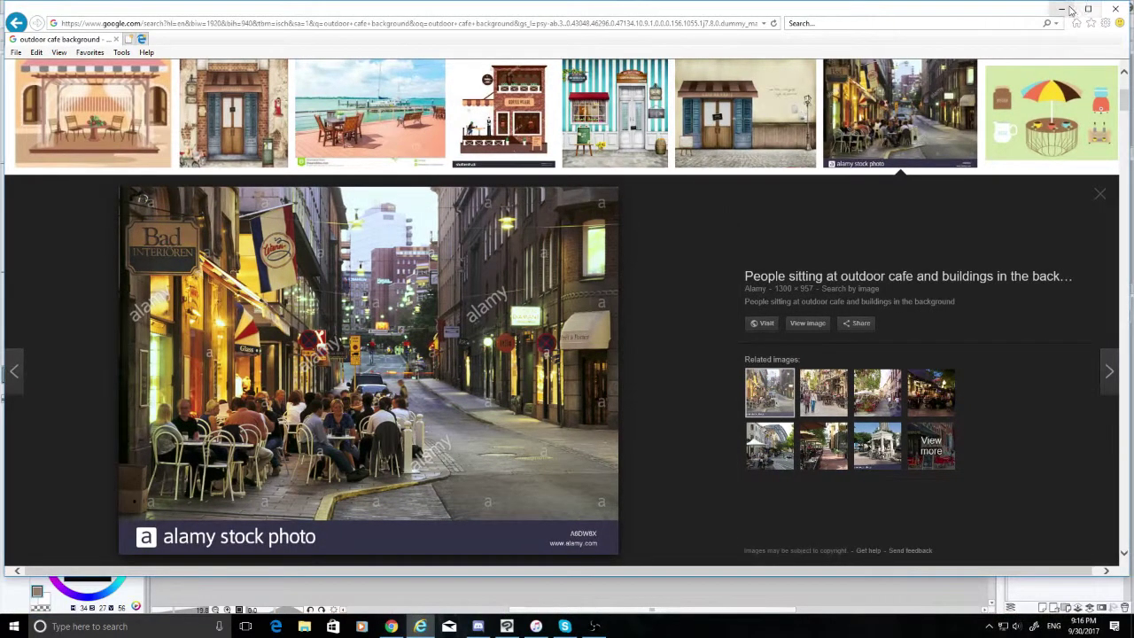
click(1068, 9)
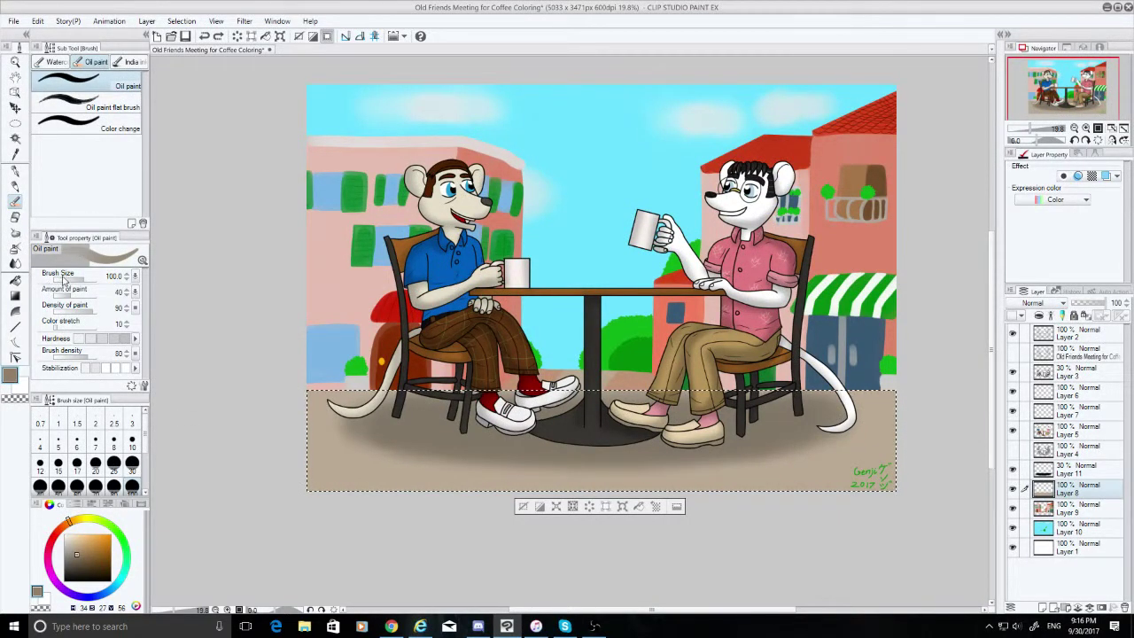
Try a line on the ground beside the brown-haired mouse's chair with the Oil paint brush at size 30 and undo it
click(128, 467)
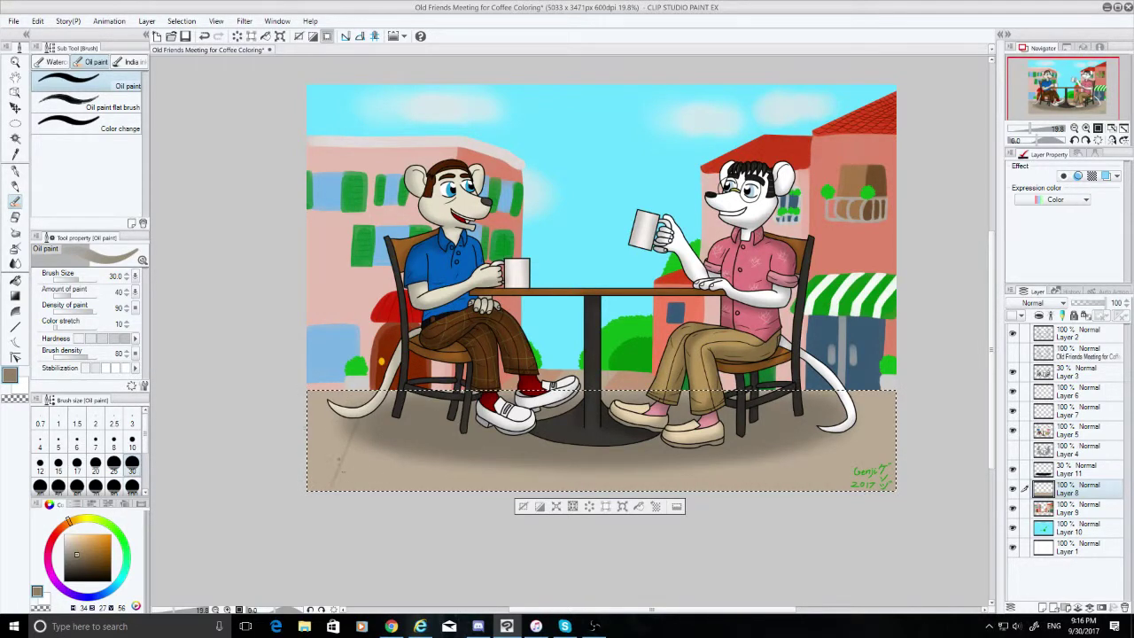
key(ctrl+z)
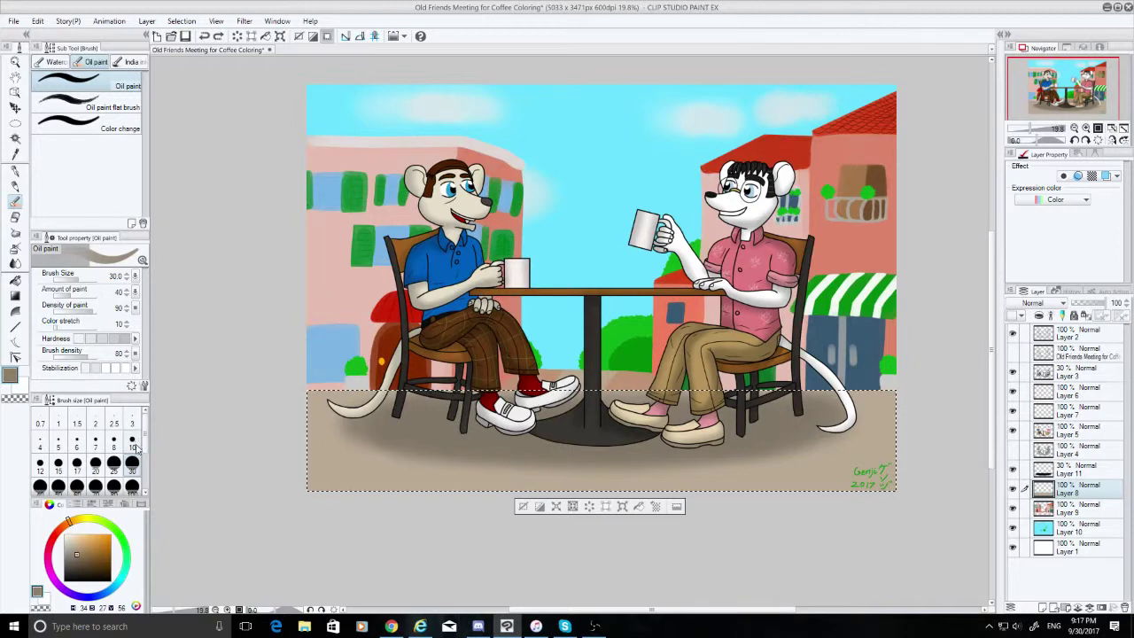
Try thin paving lines across the ground with the Oil paint brush at size 10, undoing misplaced strokes near the white mouse's chair
click(132, 441)
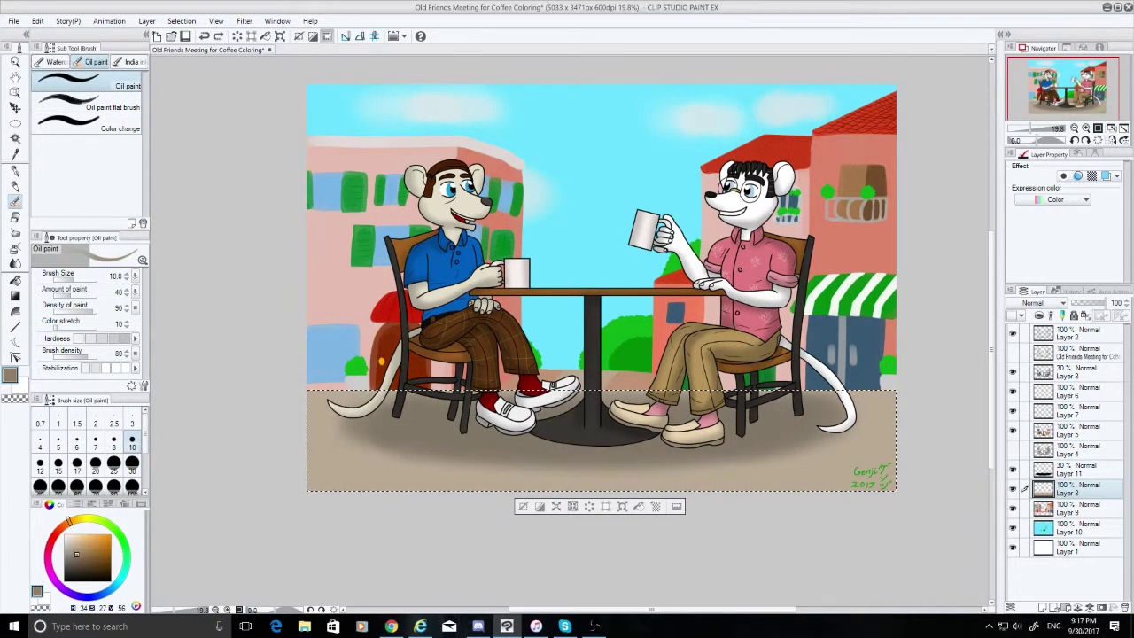
key(ctrl+z)
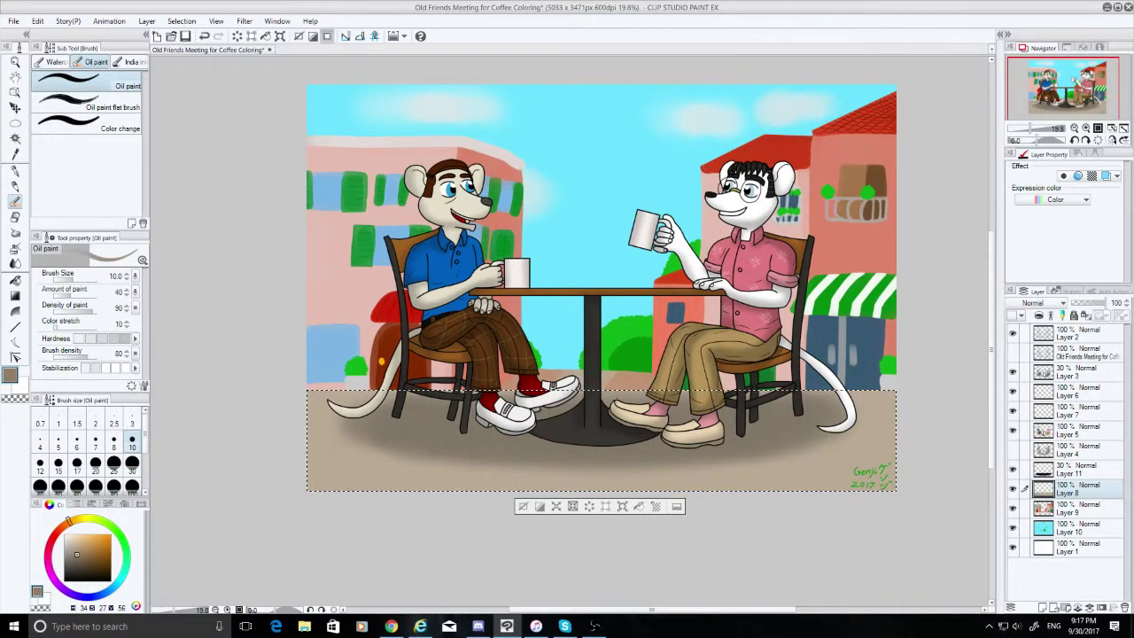
key(ctrl+z)
key(ctrl+z)
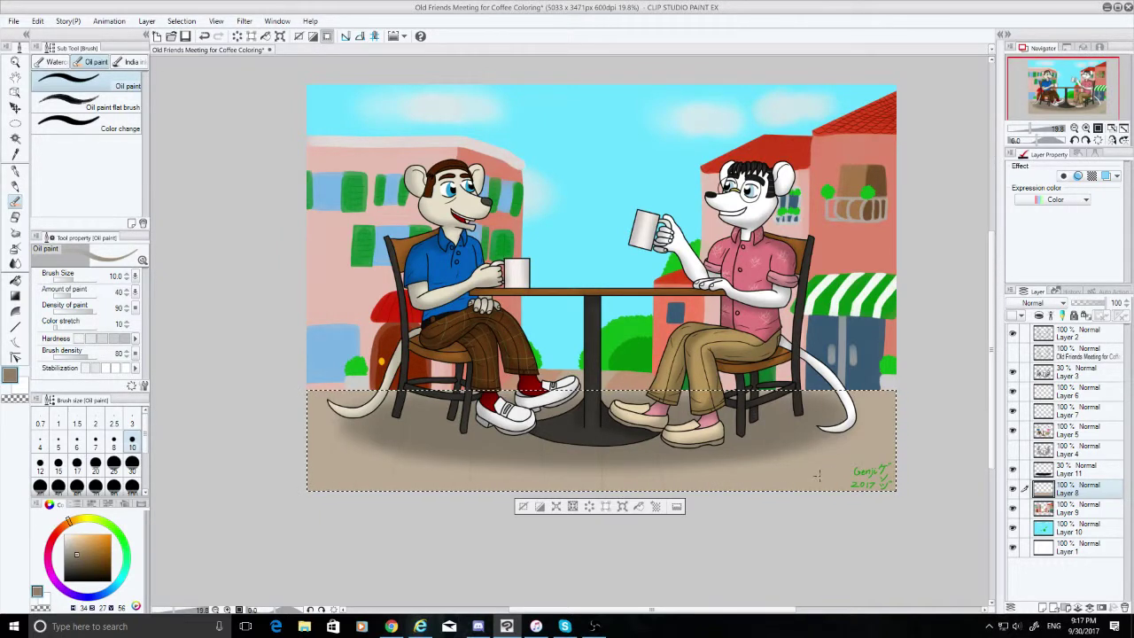
drag(805, 415, 853, 461)
key(ctrl+z)
drag(804, 415, 852, 459)
key(ctrl+z)
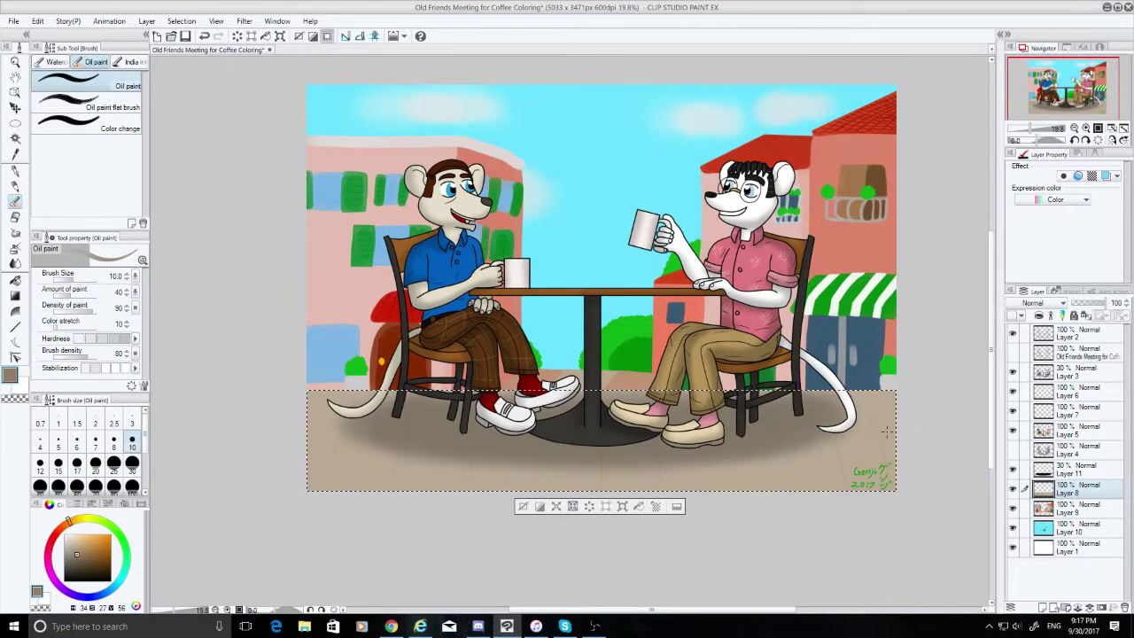
Add faint paving lines to the ground within the selection, undo the unwanted strokes, and deselect the ground
key(ctrl+z)
key(ctrl+y)
key(ctrl+z)
key(ctrl+y)
drag(903, 409, 796, 449)
key(ctrl+z)
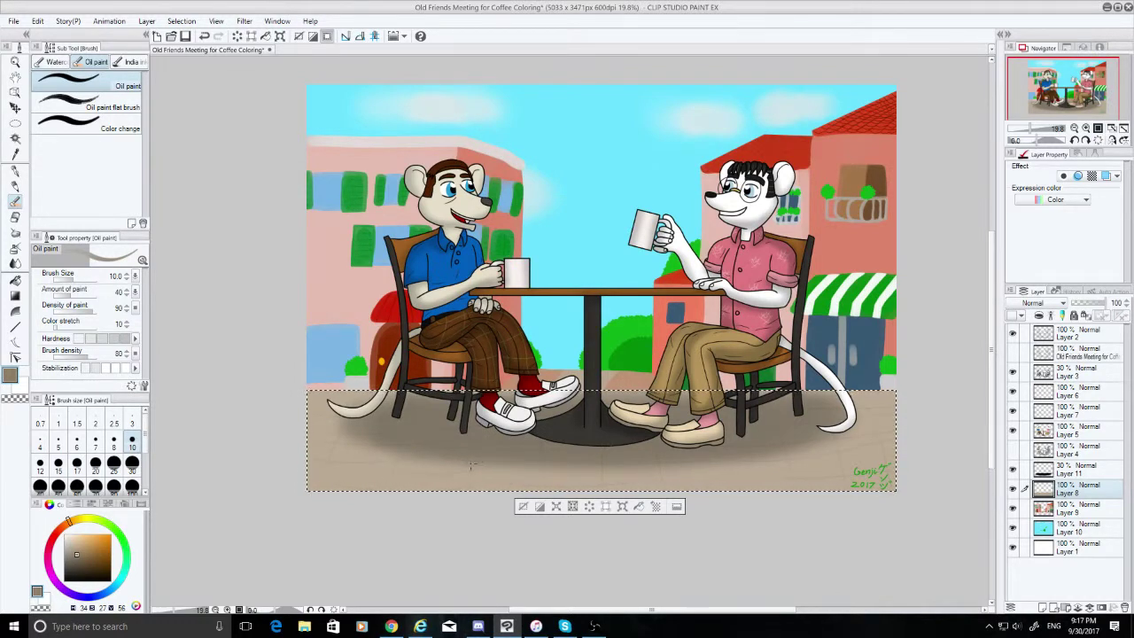
key(ctrl+z)
key(ctrl+d)
On Layer 2, draw a straight black table edge beneath the white mouse's resting hand with the G-pen at size 10
click(15, 139)
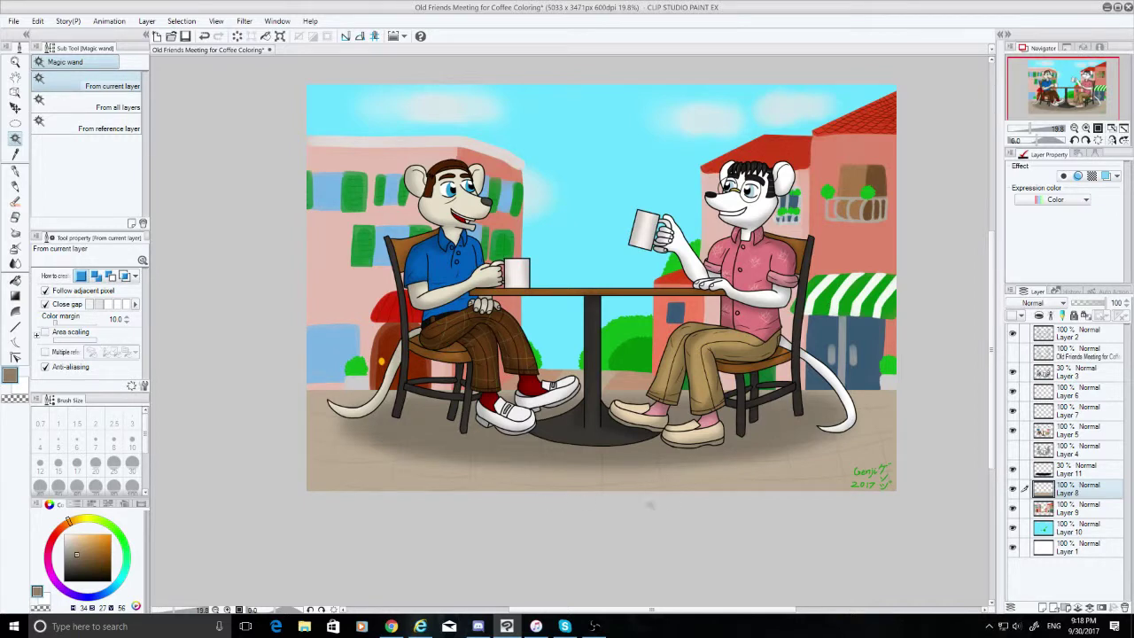
drag(991, 430, 992, 403)
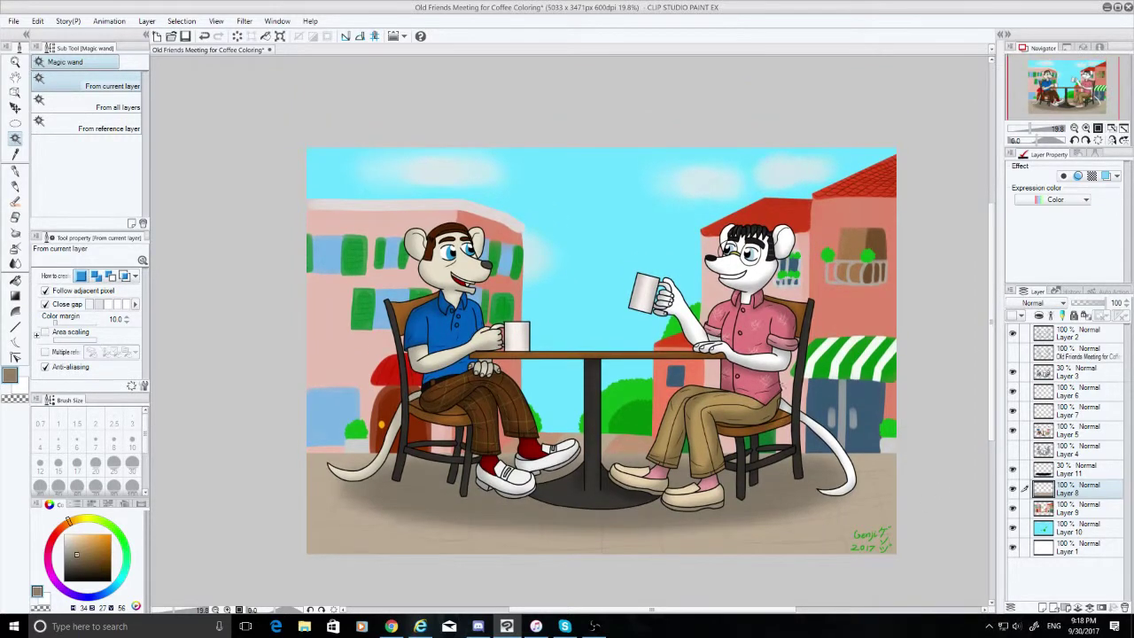
scroll(674, 363, up, 2)
scroll(736, 345, up, 5)
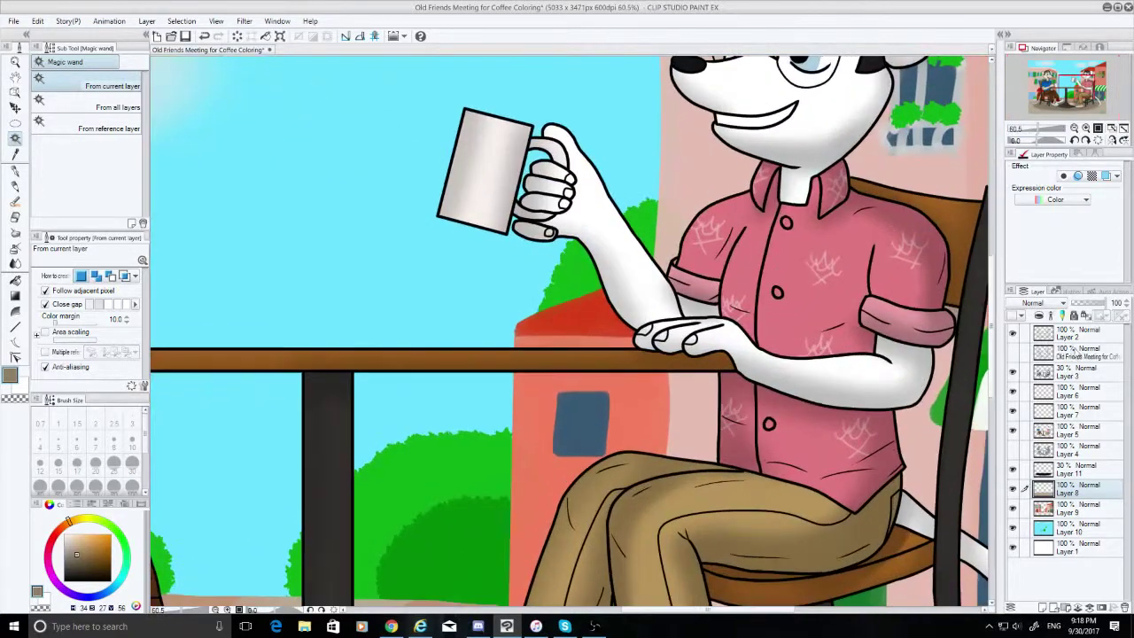
click(1075, 352)
click(1082, 336)
scroll(676, 373, up, 5)
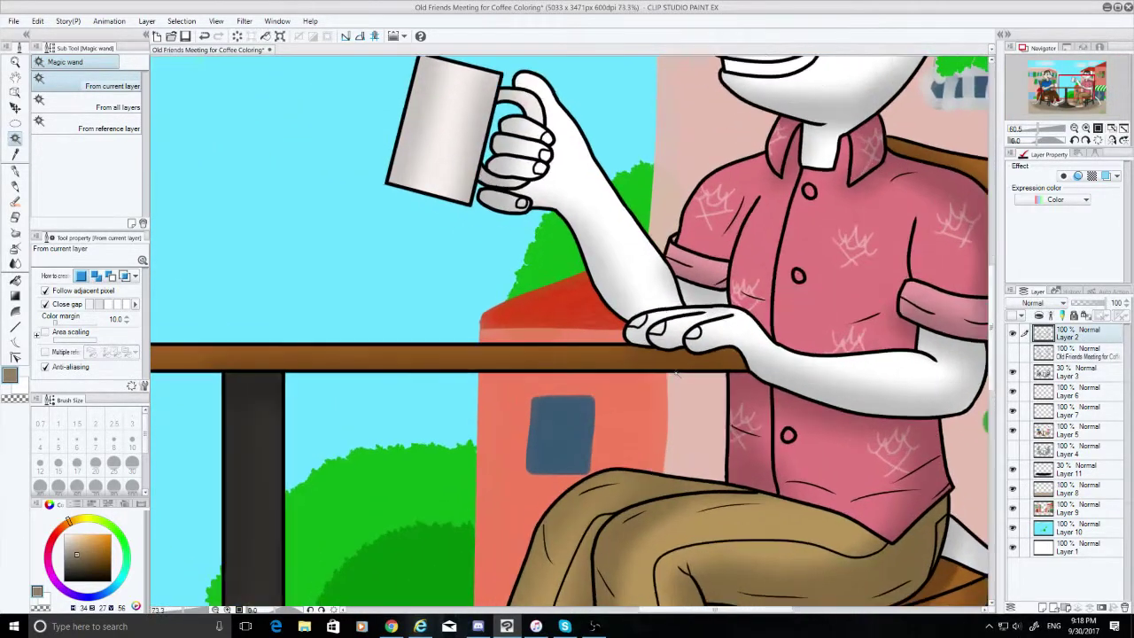
scroll(676, 373, up, 1)
click(15, 170)
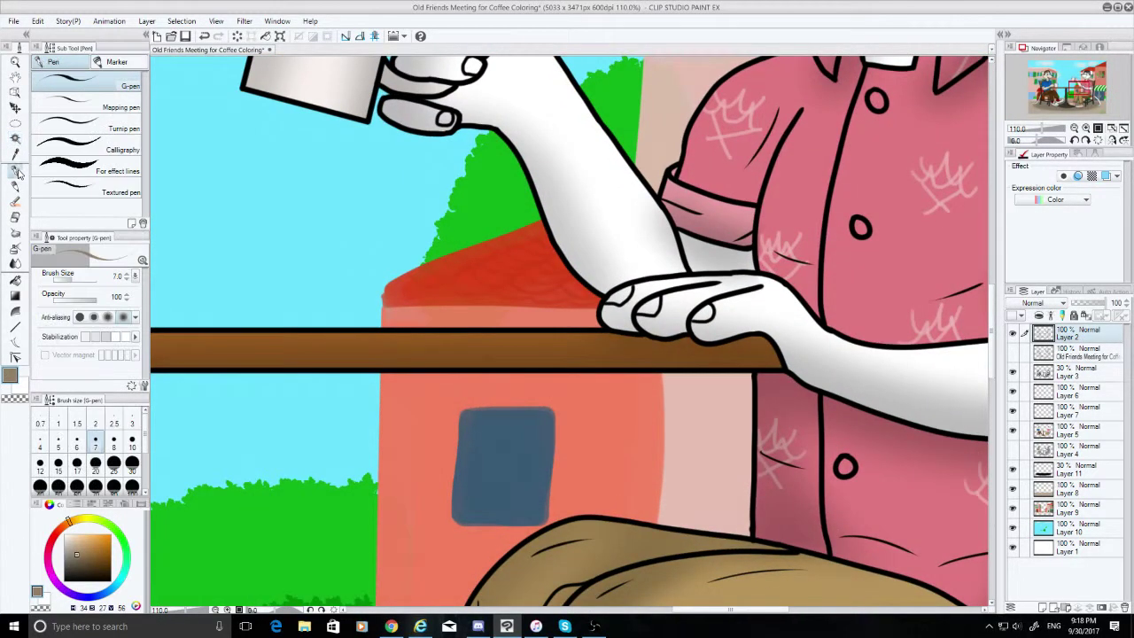
click(68, 578)
click(132, 439)
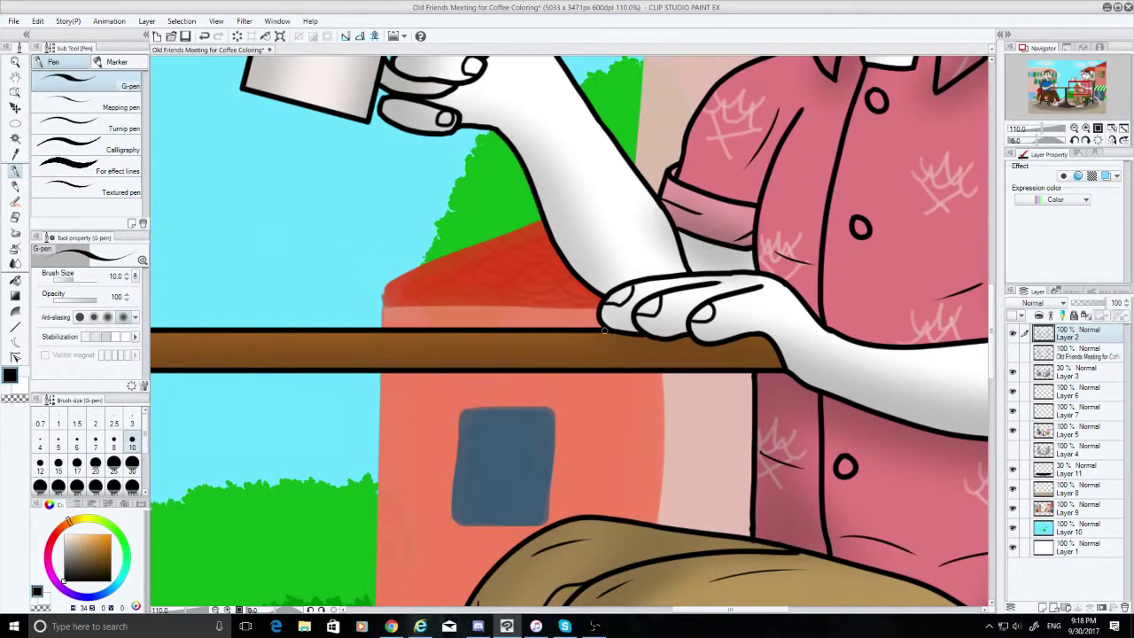
drag(605, 328, 785, 330)
shift+click(785, 331)
key(ctrl+z)
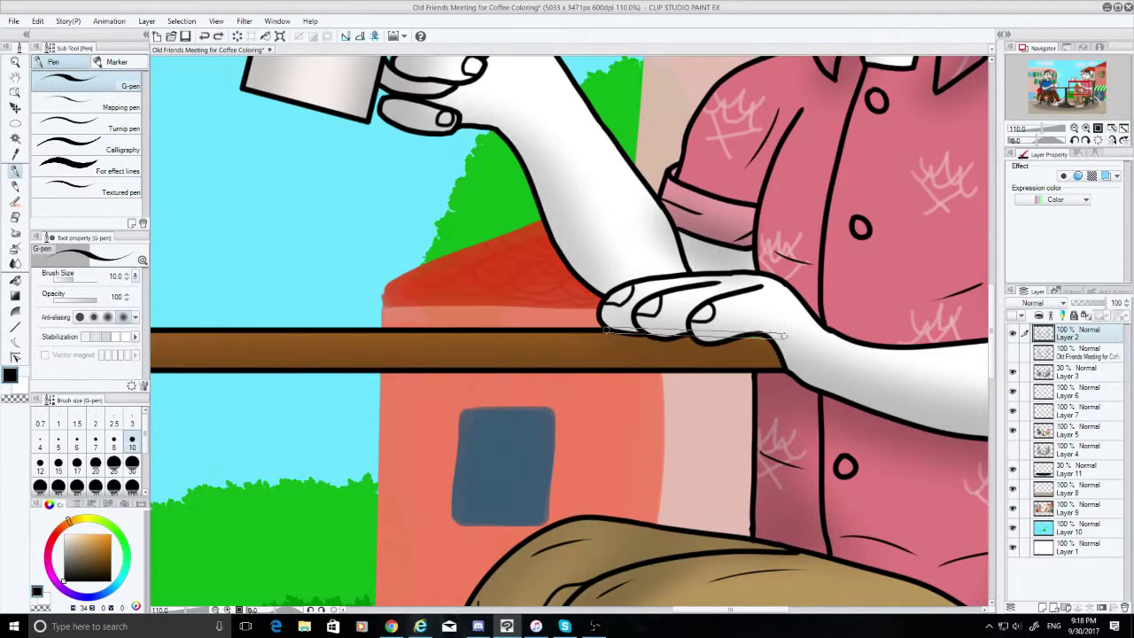
Draw a short vertical black line closing the end of the tabletop beside the white mouse's wrist
drag(784, 335, 786, 368)
key(ctrl+z)
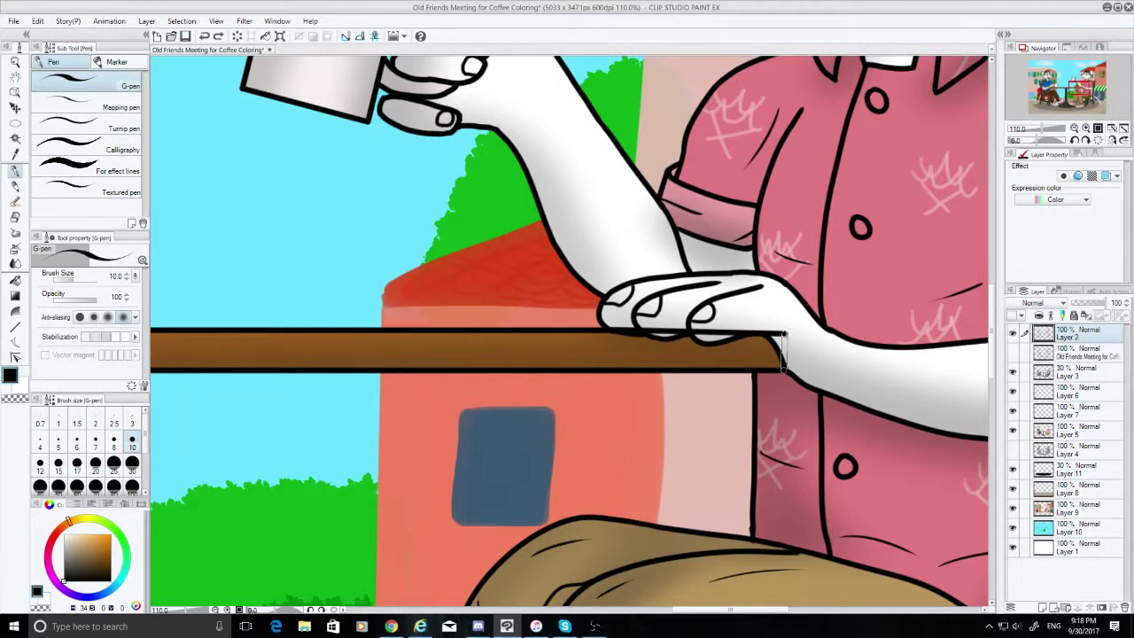
drag(783, 372, 784, 369)
Erase the old finger and hand outlines below the new table edge with the Hard eraser at size 7, undoing stray strokes
click(15, 217)
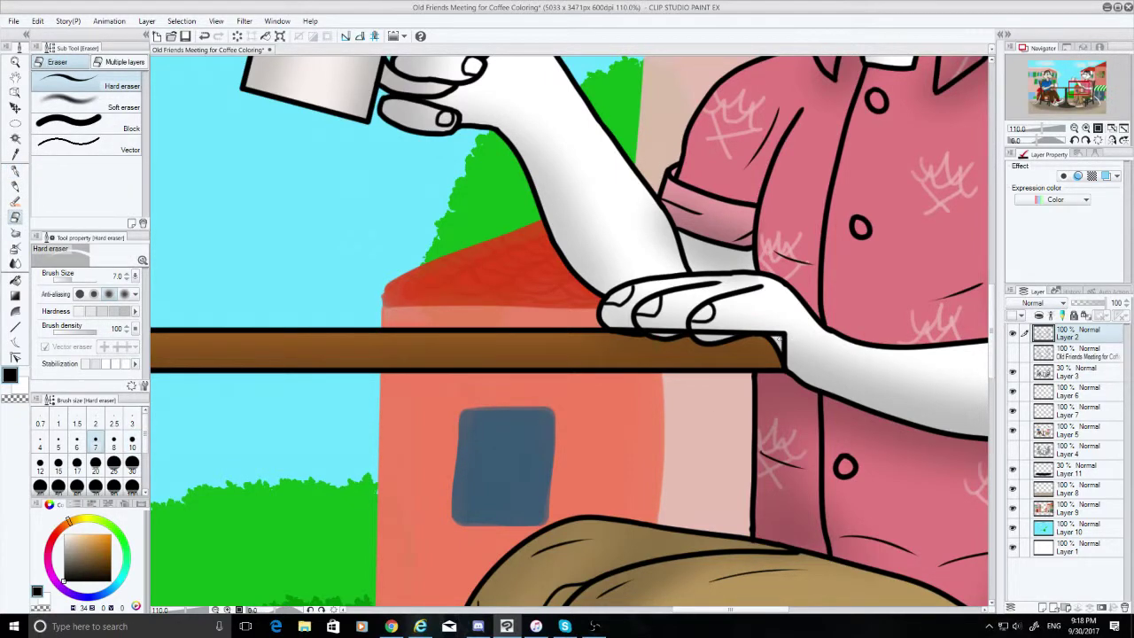
mouse_move(780, 339)
mouse_down()
mouse_move(624, 345)
mouse_move(603, 335)
mouse_move(771, 341)
mouse_up()
mouse_move(682, 346)
mouse_down()
mouse_move(727, 342)
mouse_move(714, 343)
mouse_up()
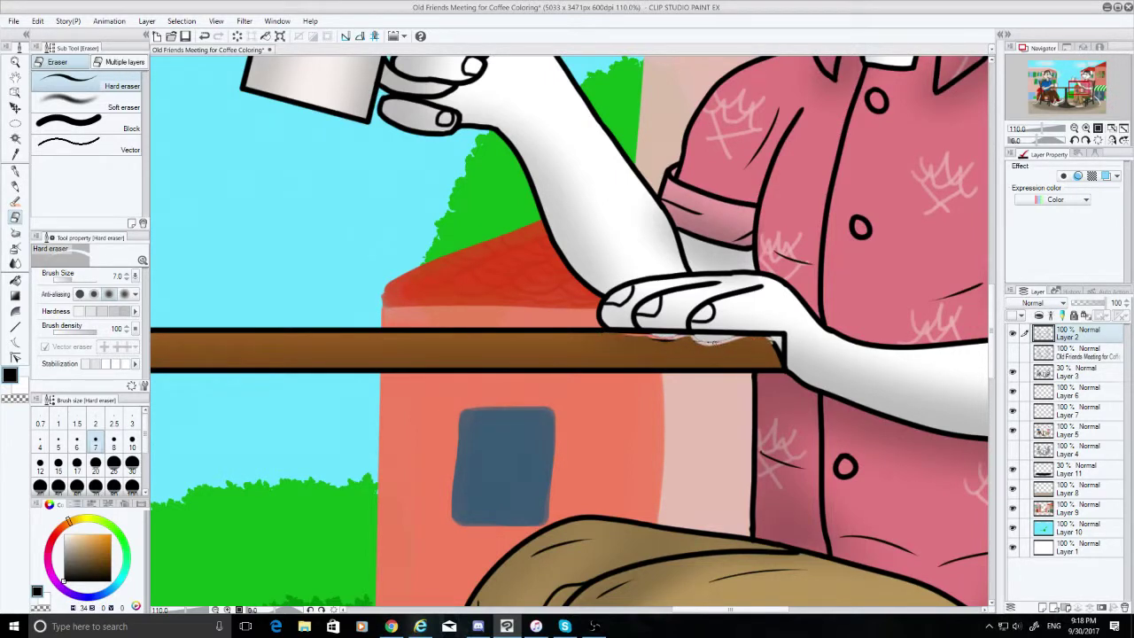
drag(645, 342, 709, 339)
key(ctrl+z)
drag(778, 341, 780, 365)
key(ctrl+z)
Try selecting the tabletop interior with the Magic wand and expanding the selection by 1 px, and clear the selection
click(15, 138)
click(758, 341)
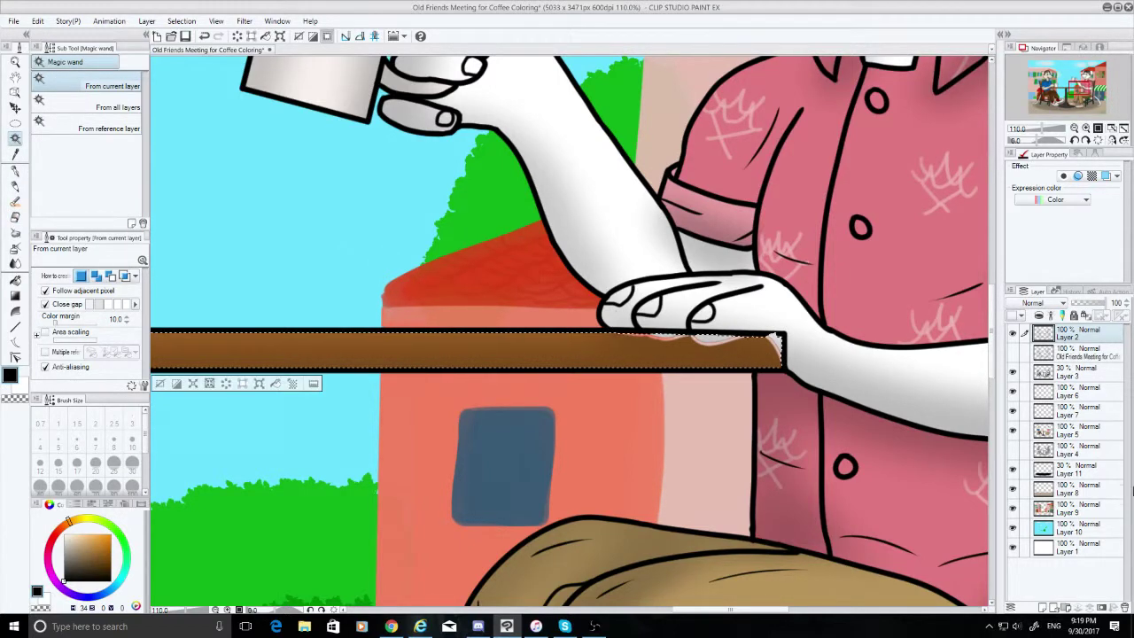
click(181, 21)
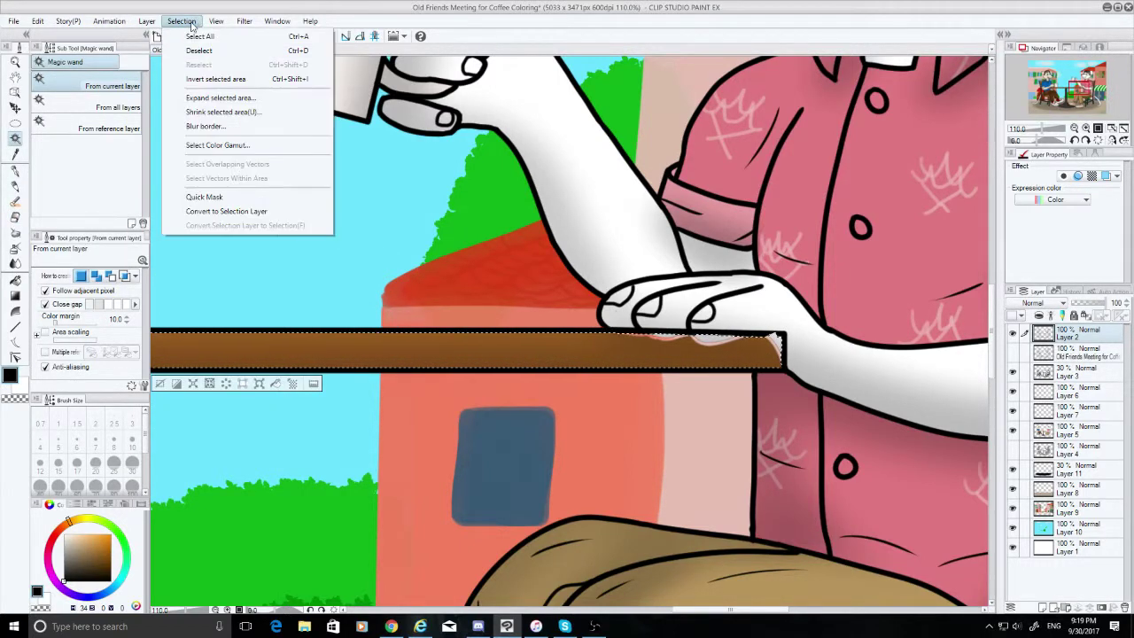
click(241, 109)
click(639, 301)
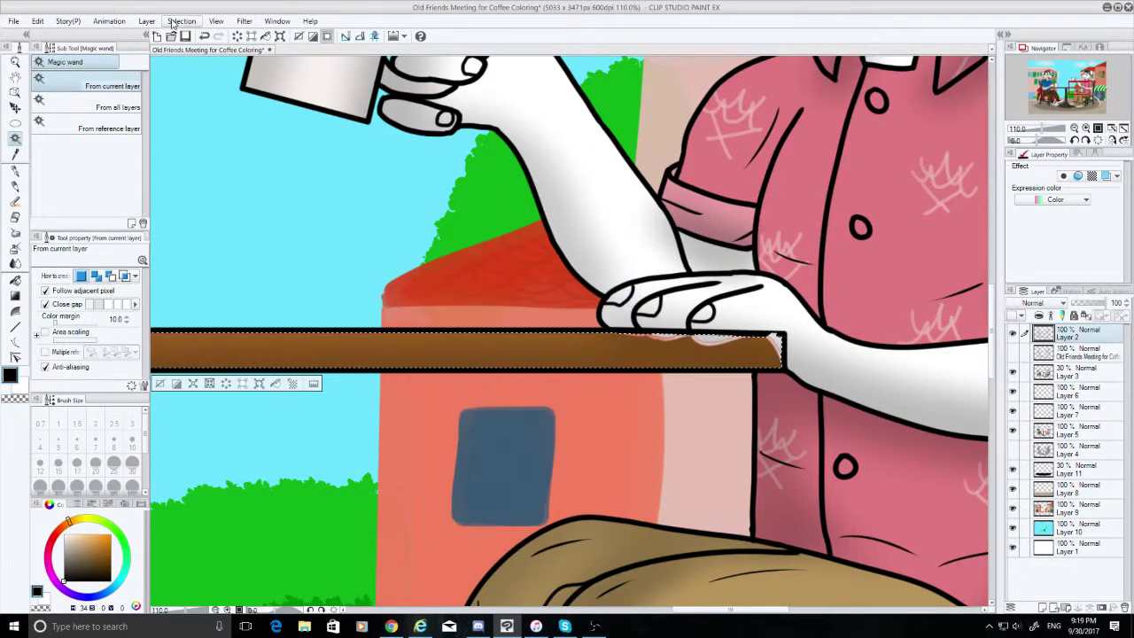
click(181, 21)
click(236, 97)
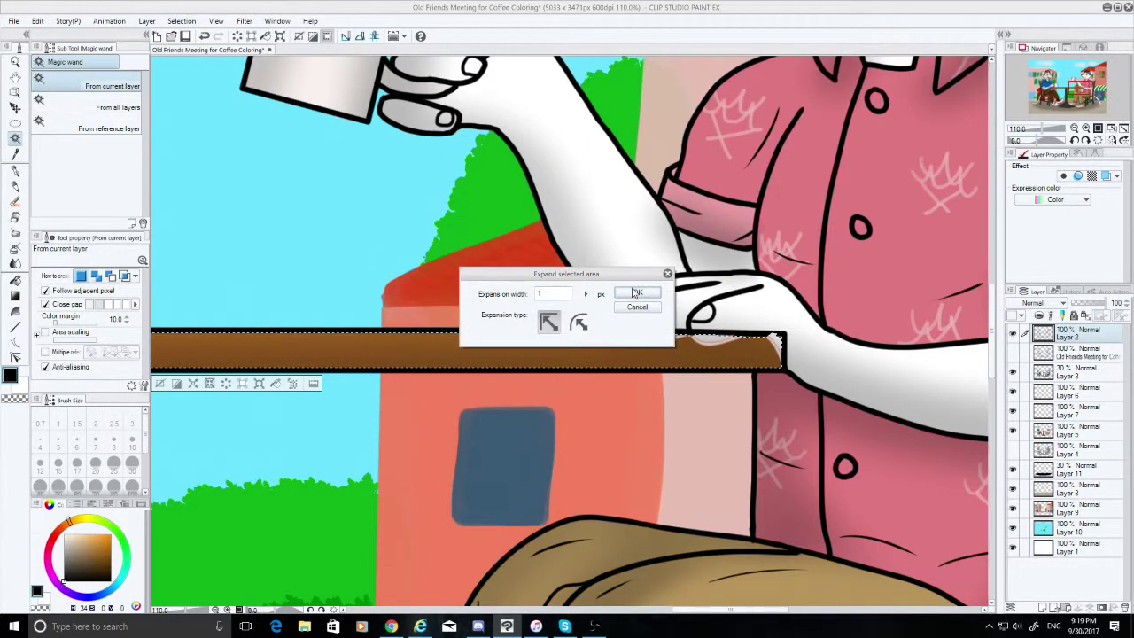
click(640, 292)
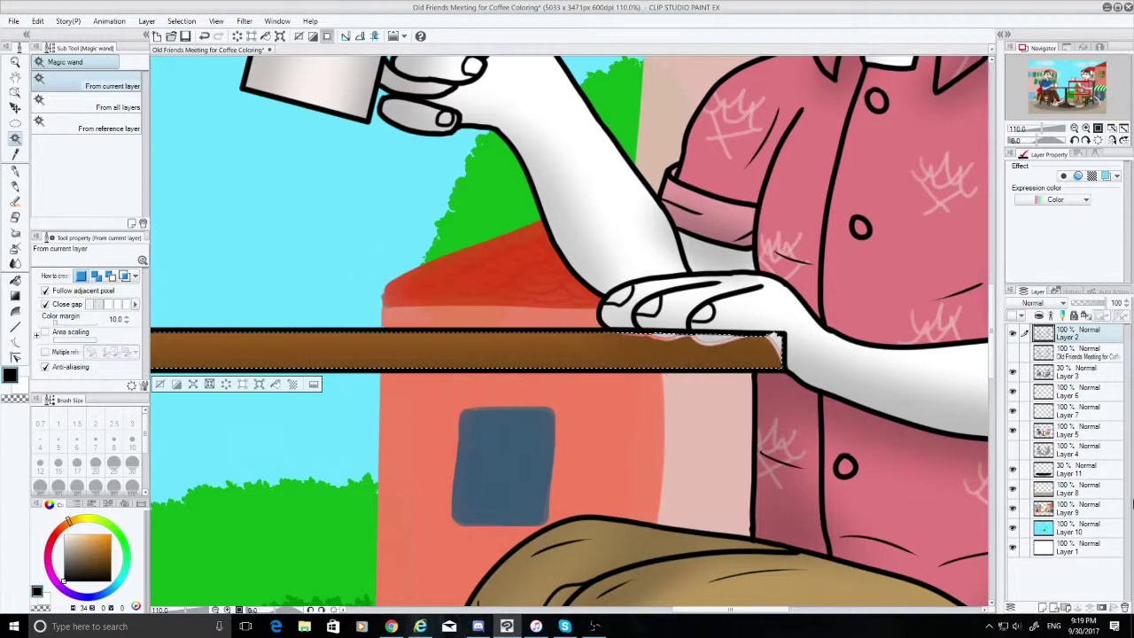
key(ctrl+d)
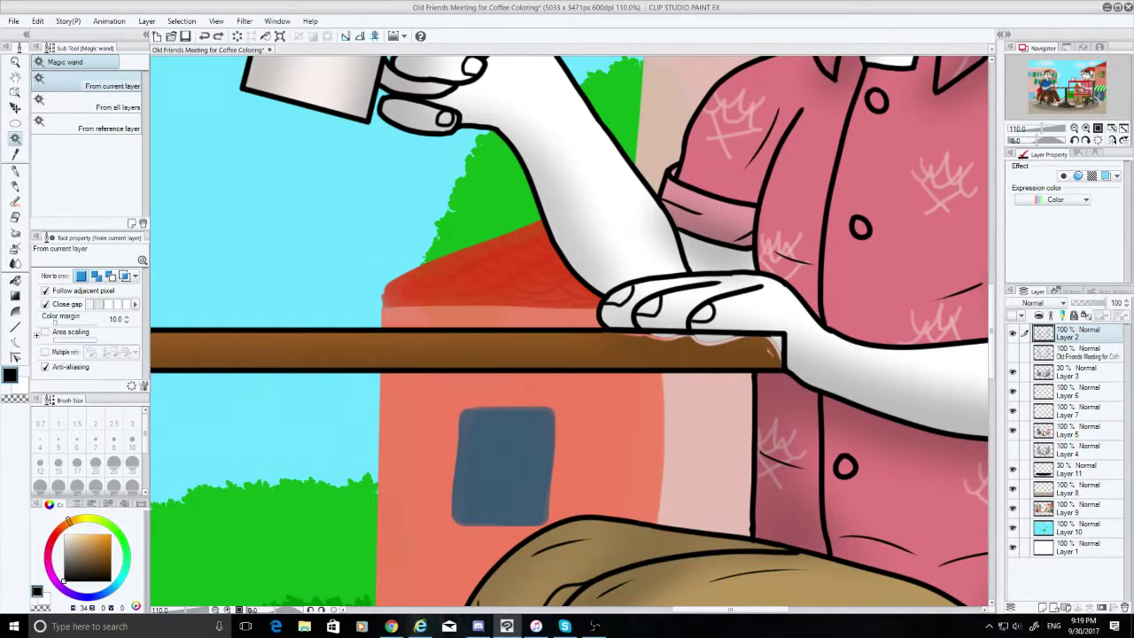
Erase the stray mark inside the tabletop's end on Layer 2, and select the tabletop interior with the Magic wand, expanded by 1 px
click(17, 215)
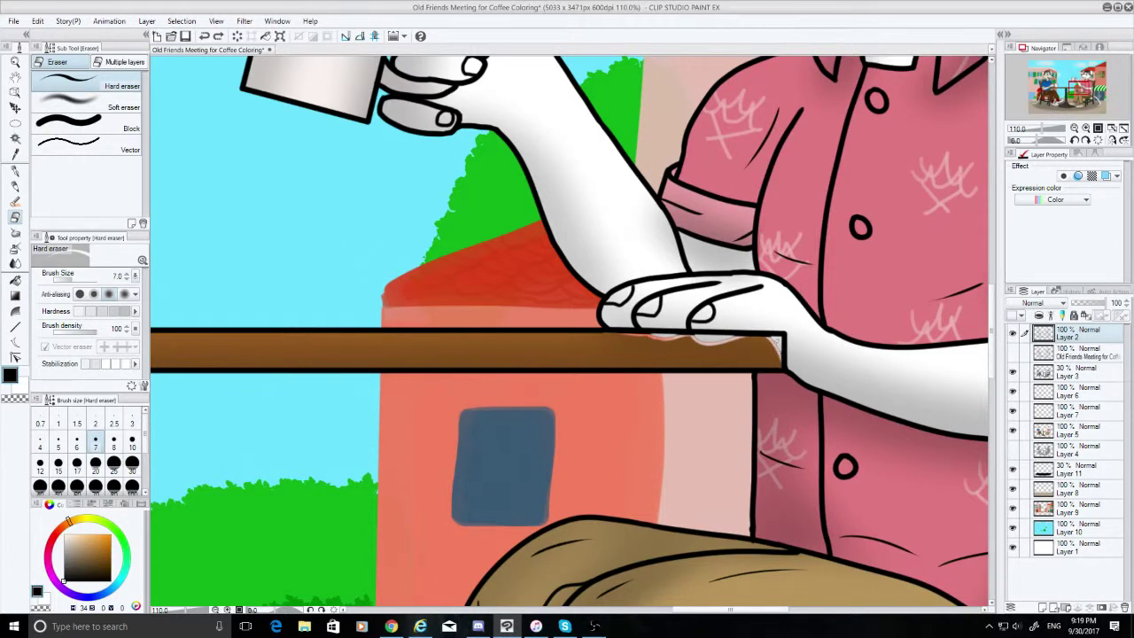
drag(776, 339, 777, 356)
click(15, 138)
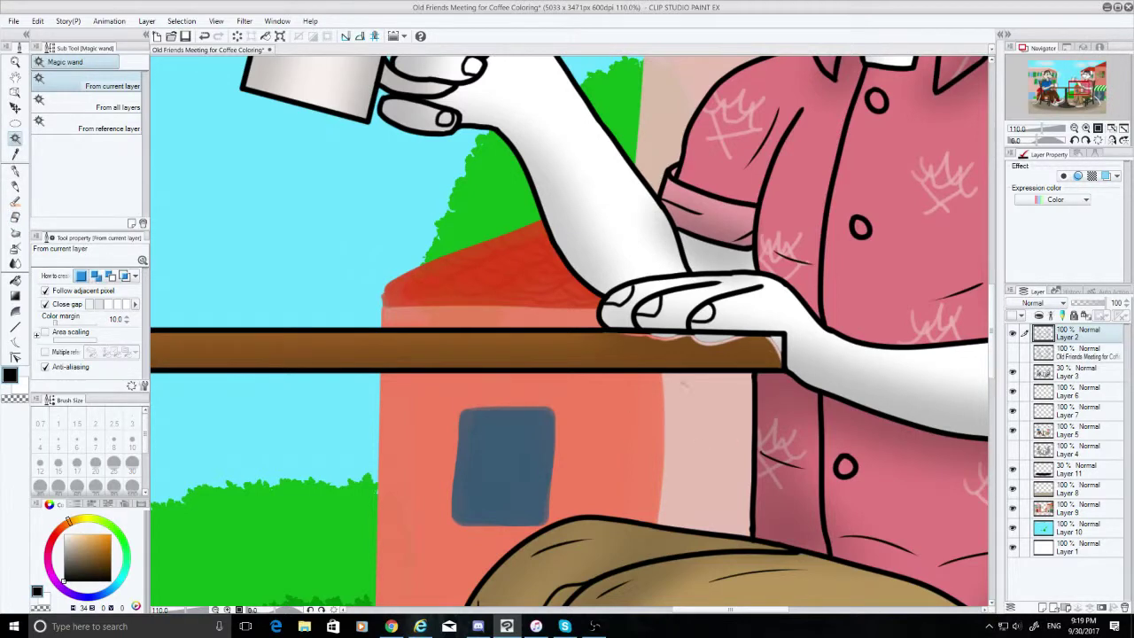
click(683, 345)
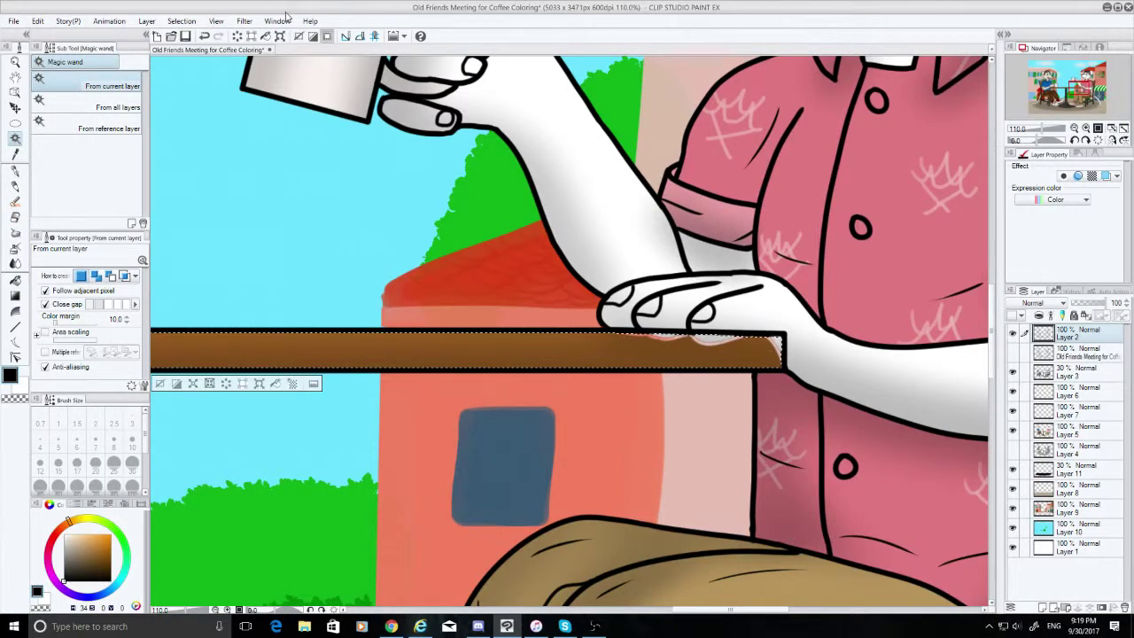
click(181, 20)
click(212, 100)
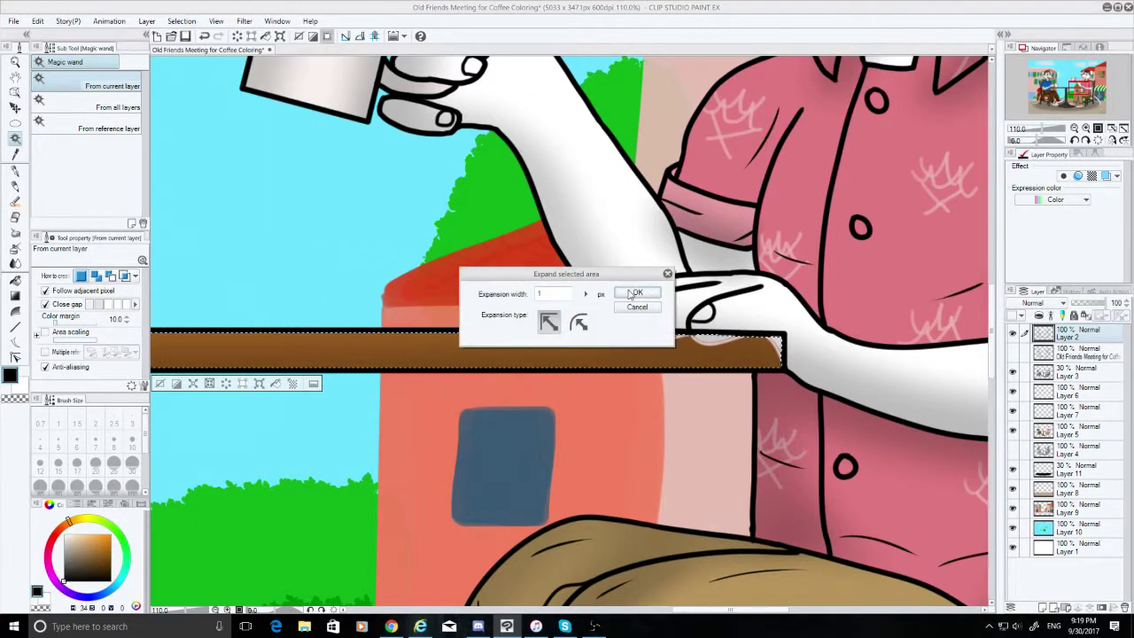
click(634, 293)
On Layer 5, paint the uncolored gaps beneath the white mouse's hand in the tabletop's sampled brown with the G-pen at size 100
click(1086, 434)
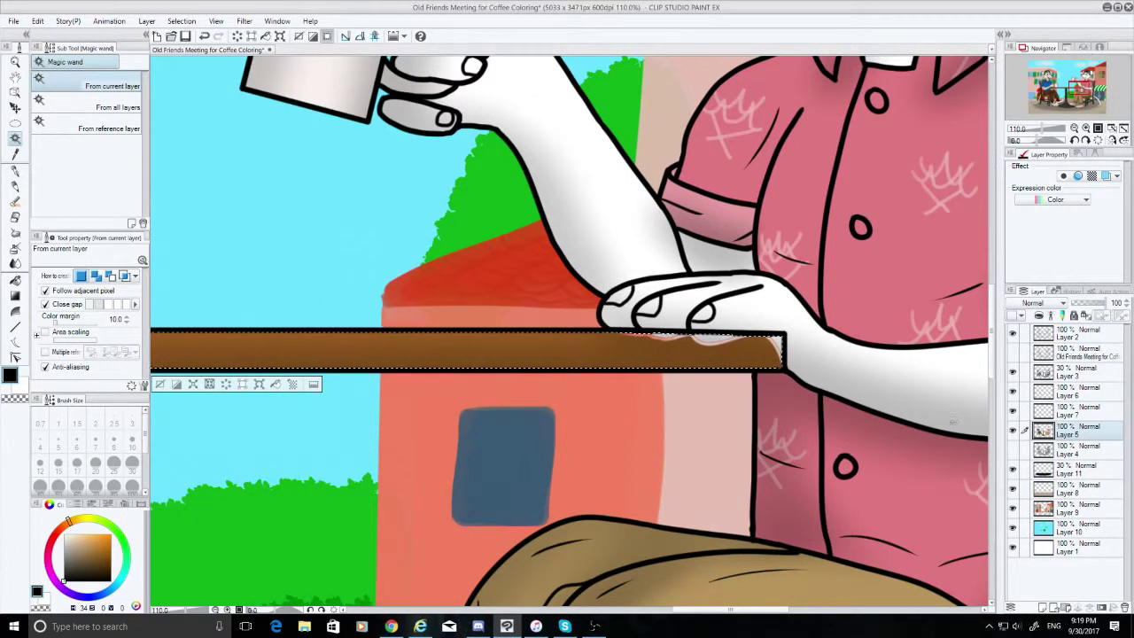
click(15, 153)
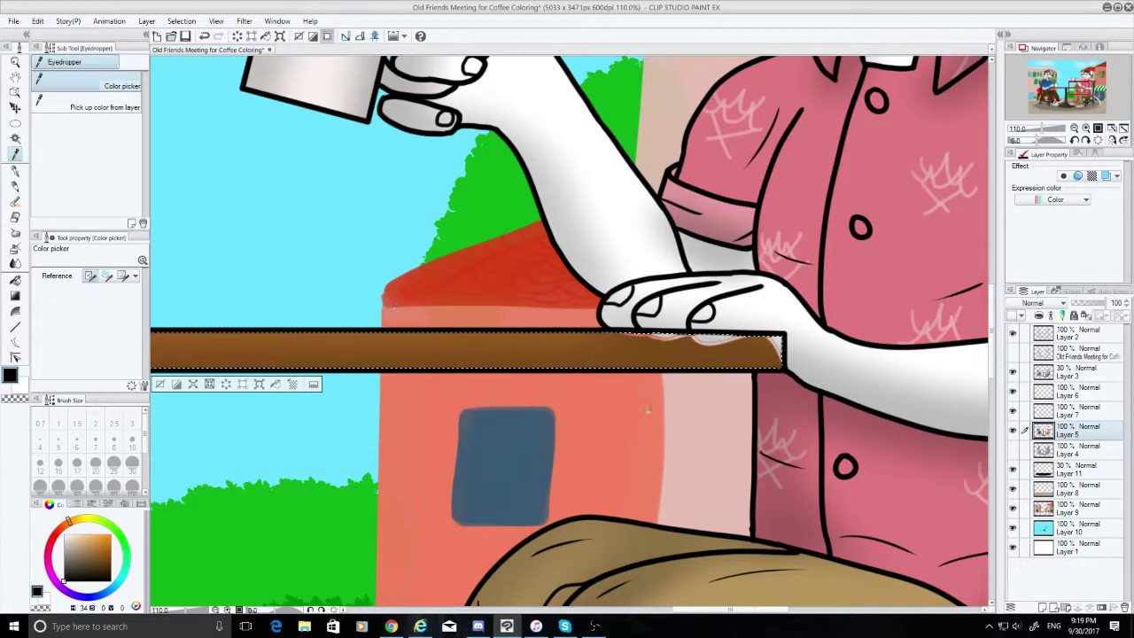
click(650, 359)
click(17, 172)
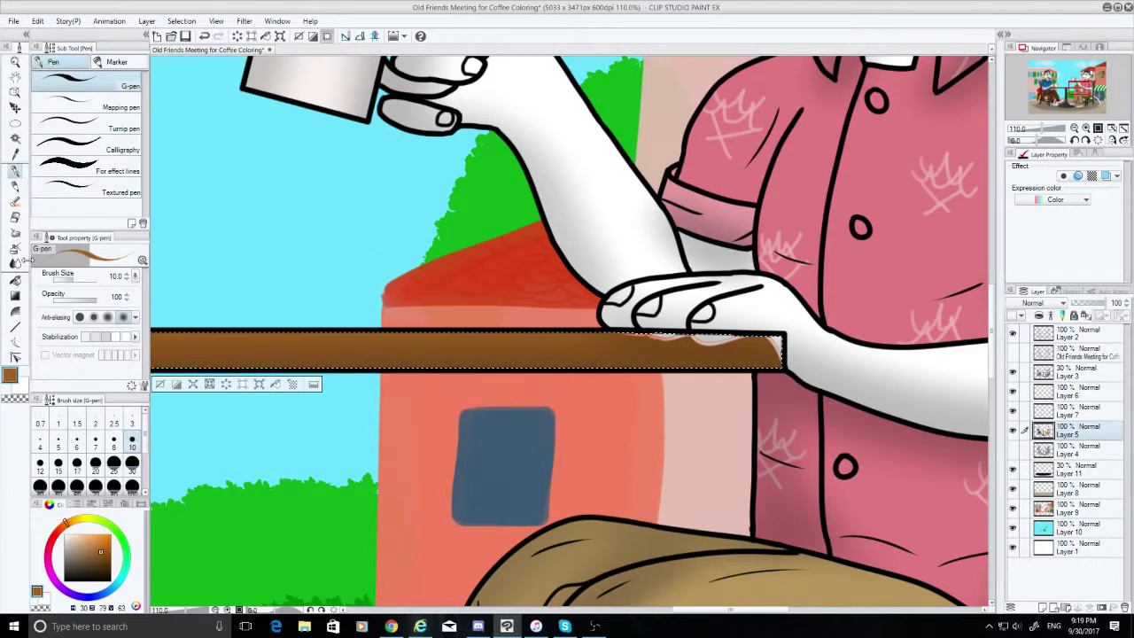
click(132, 486)
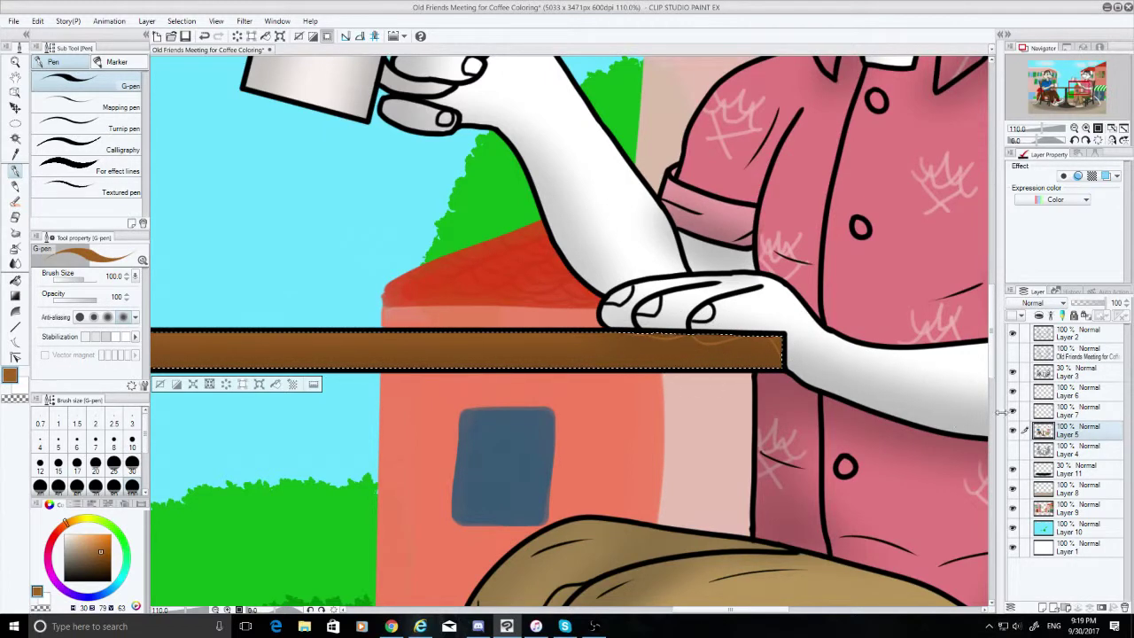
Try to erase the old finger-shaped shading marks from the tabletop on Layer 3 with the Hard eraser at size 30
click(1089, 452)
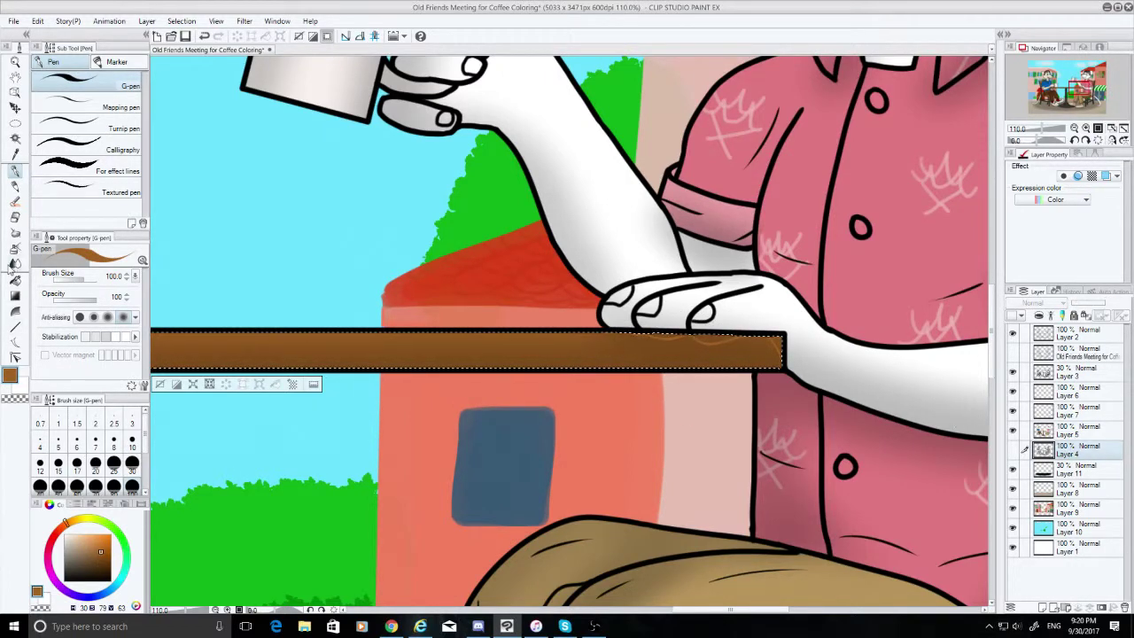
click(15, 201)
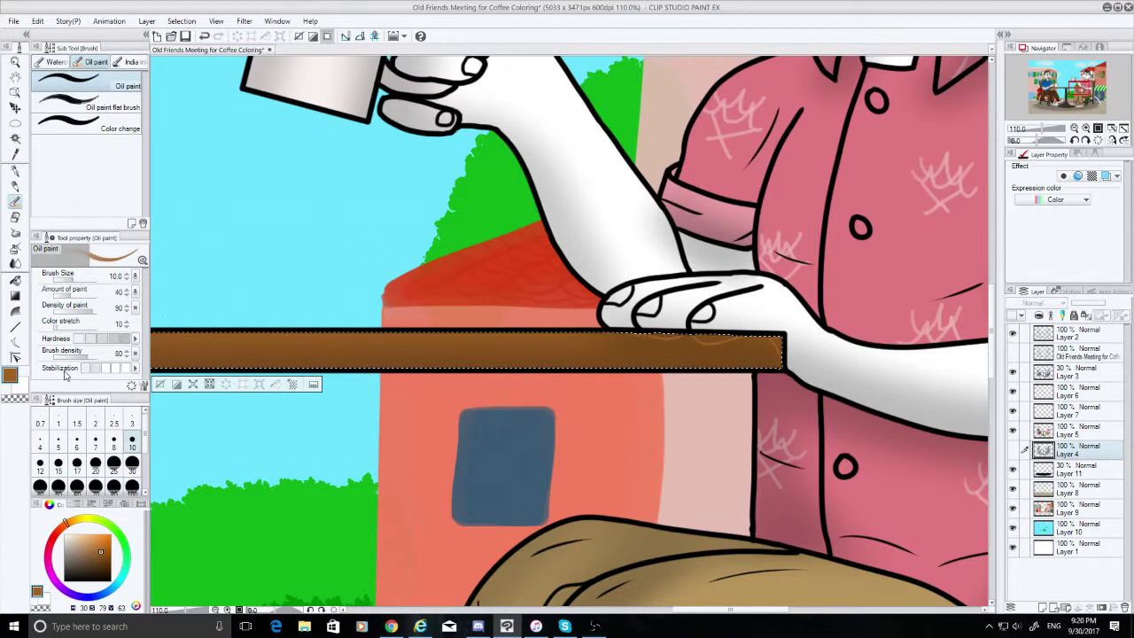
click(53, 63)
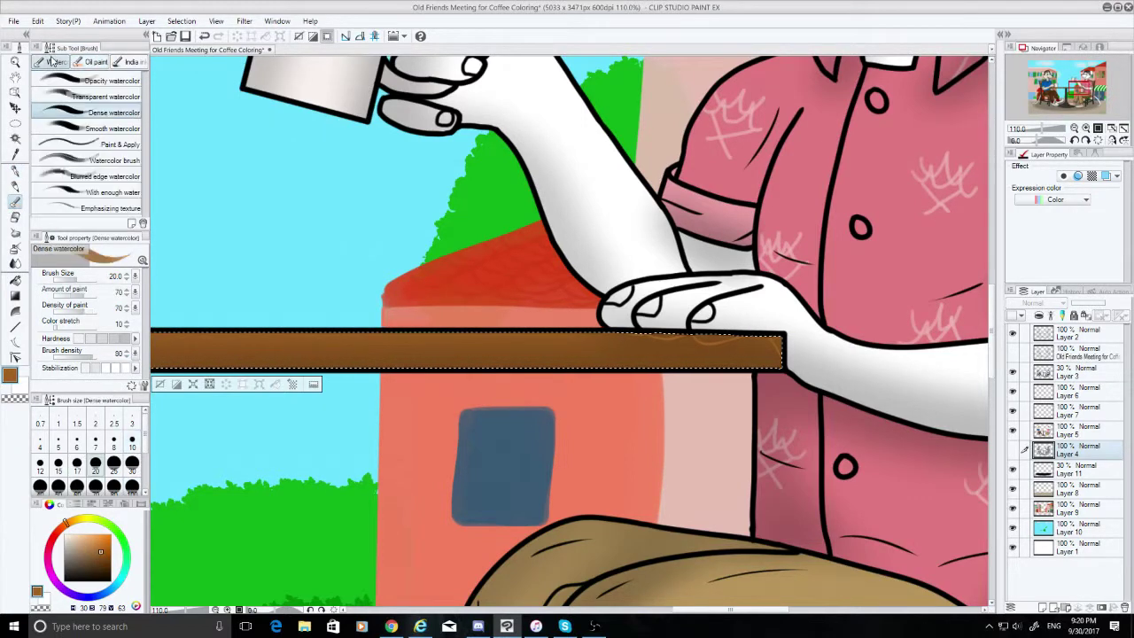
click(15, 218)
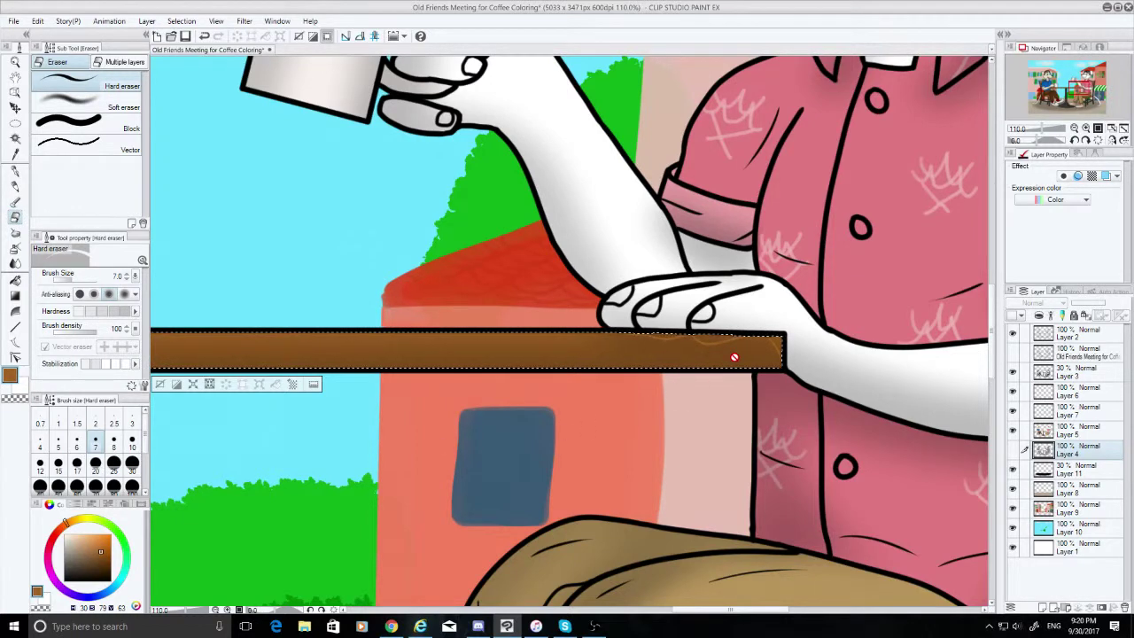
click(132, 464)
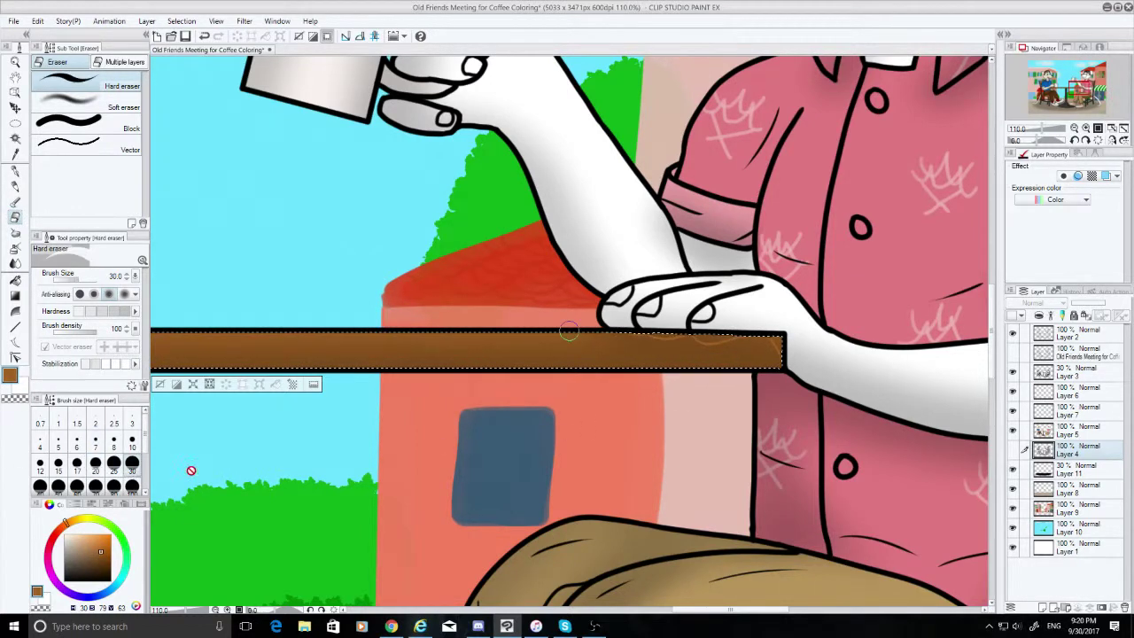
click(1079, 372)
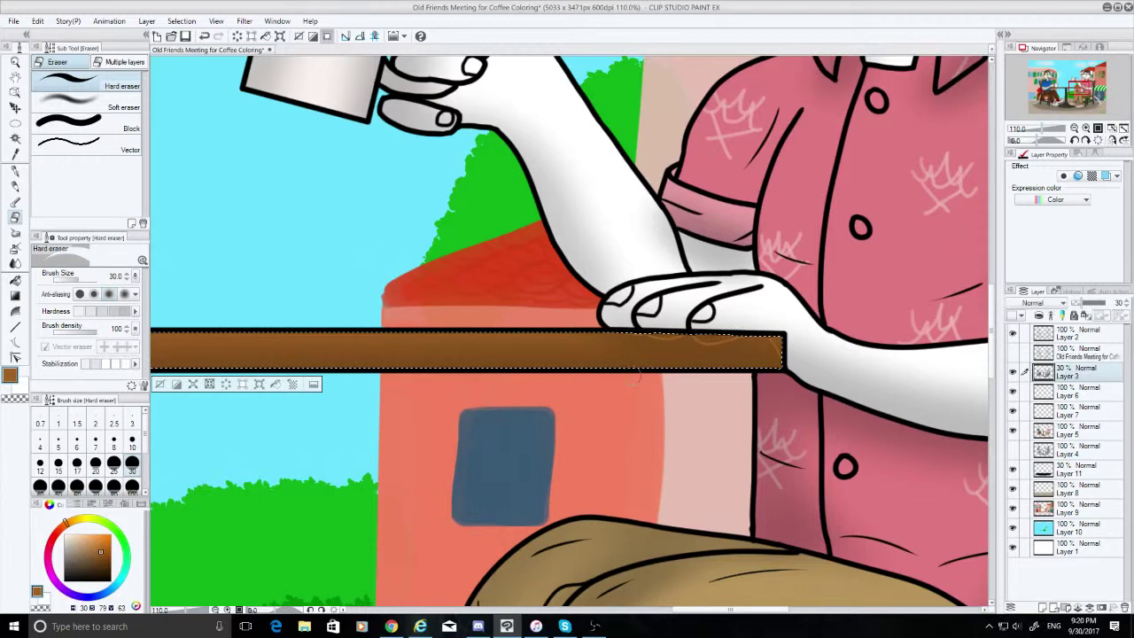
key(ctrl+z)
On Layer 3, cover the old shading marks on the tabletop with the black Shadow airbrush at size 30 and smooth them with Blend
click(15, 250)
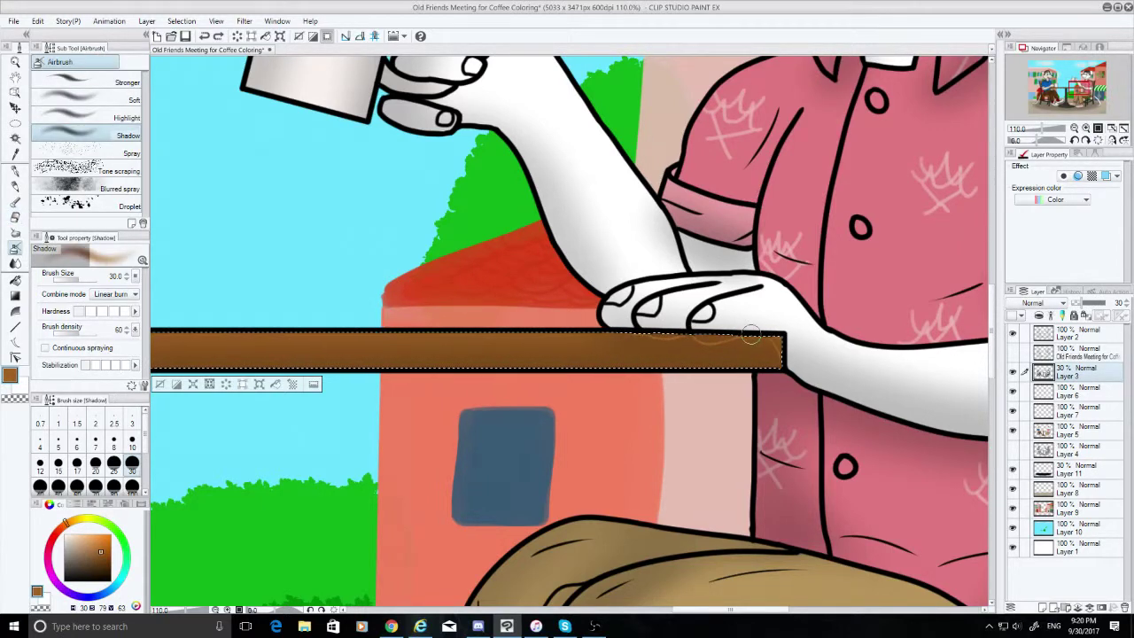
drag(751, 334, 704, 340)
drag(91, 540, 62, 583)
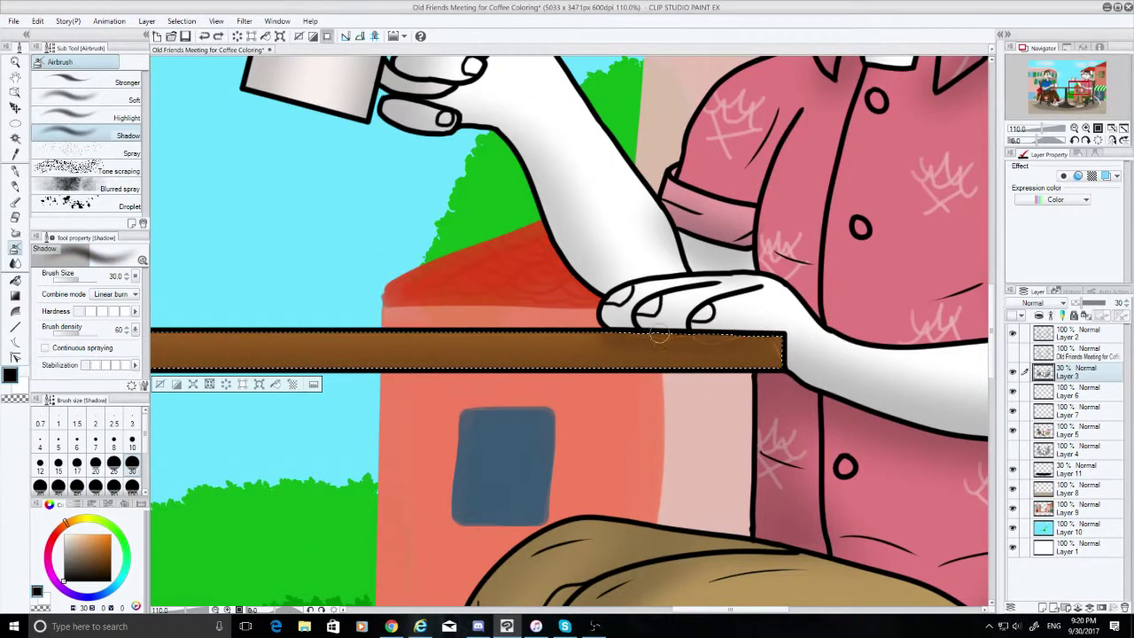
drag(572, 334, 627, 338)
key(ctrl+z)
click(16, 263)
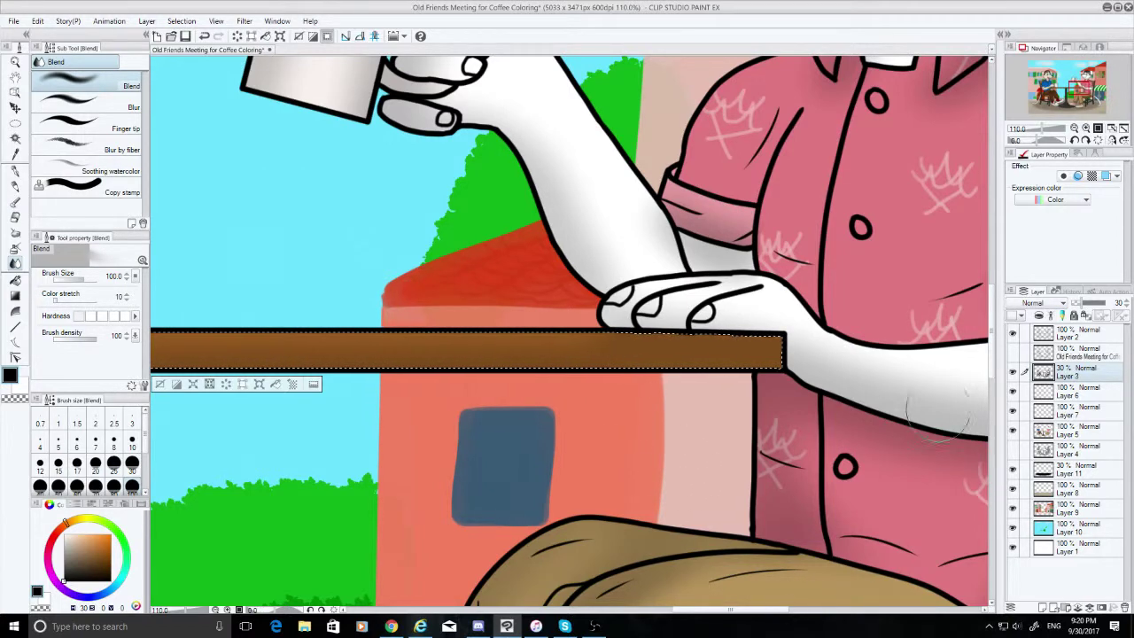
Check the repaired tabletop against the whole illustration and clear its selection
scroll(952, 358, down, 8)
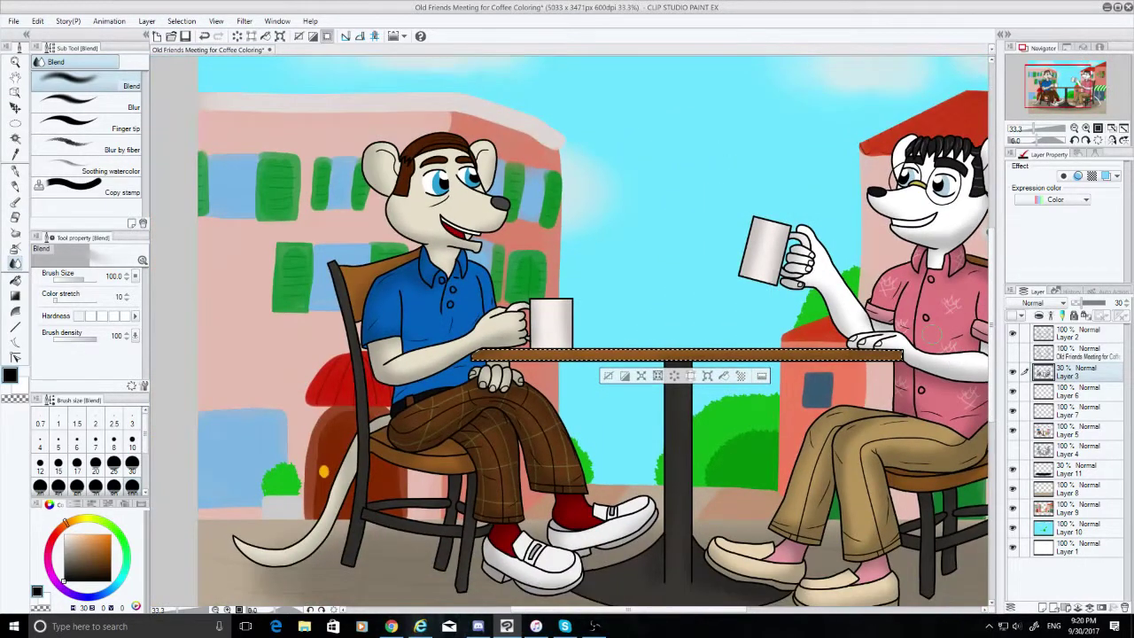
scroll(952, 359, up, 2)
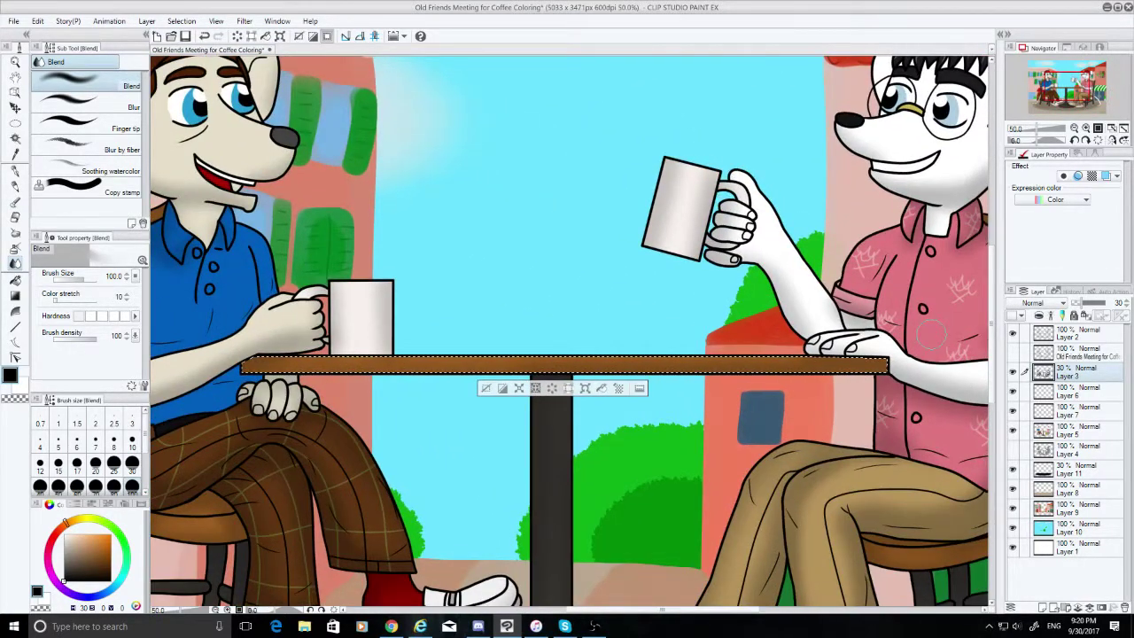
scroll(931, 333, up, 4)
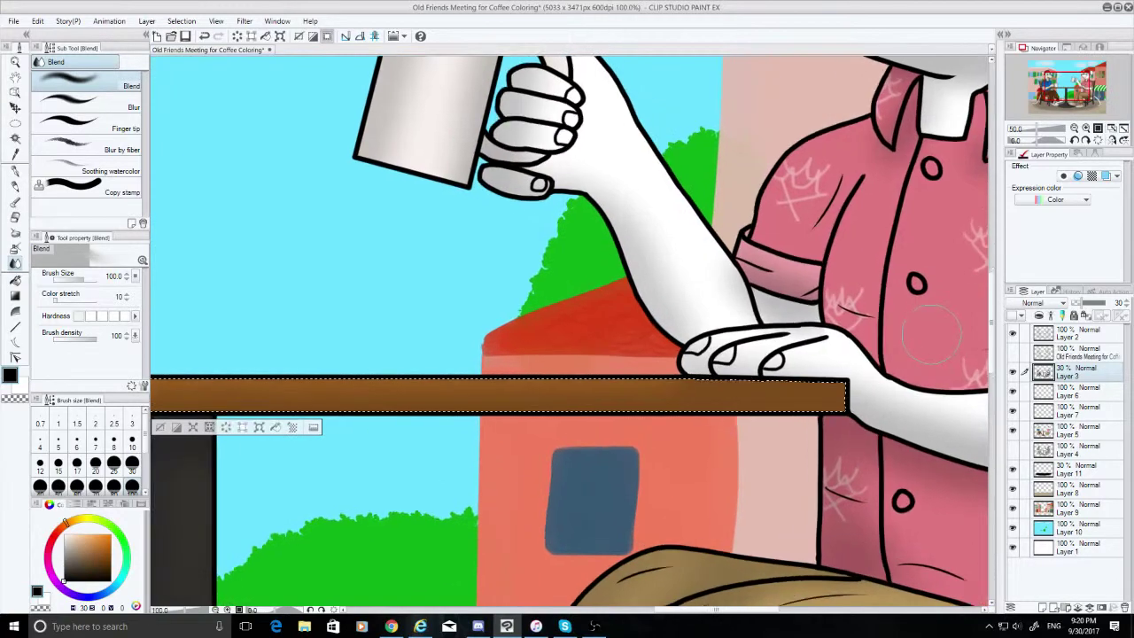
scroll(931, 333, up, 2)
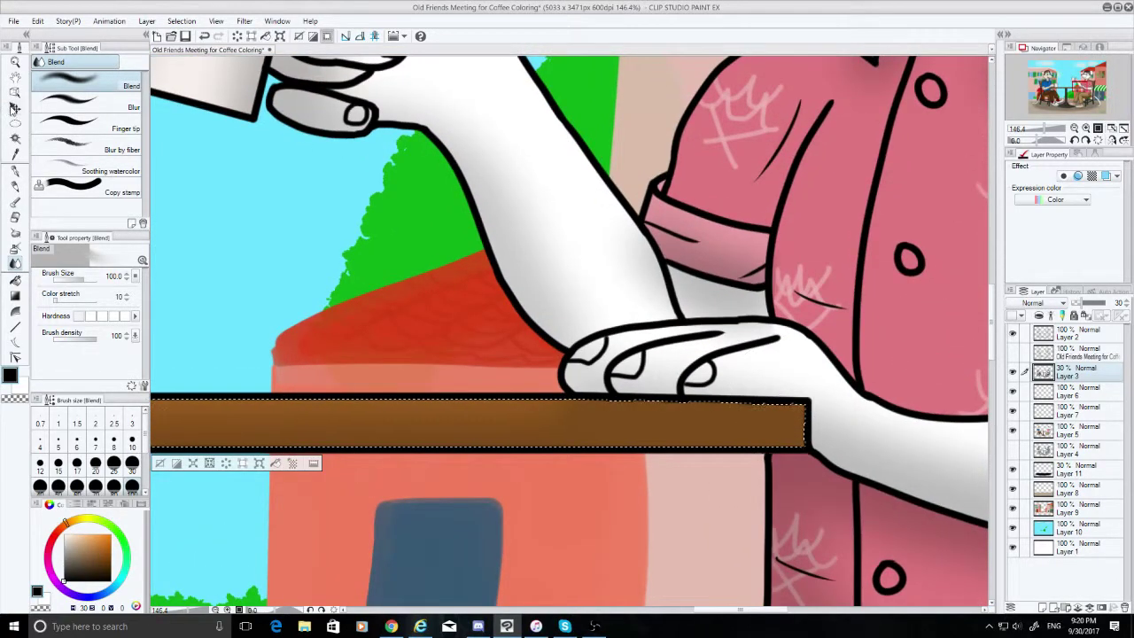
key(w)
scroll(755, 299, down, 1)
scroll(755, 299, down, 5)
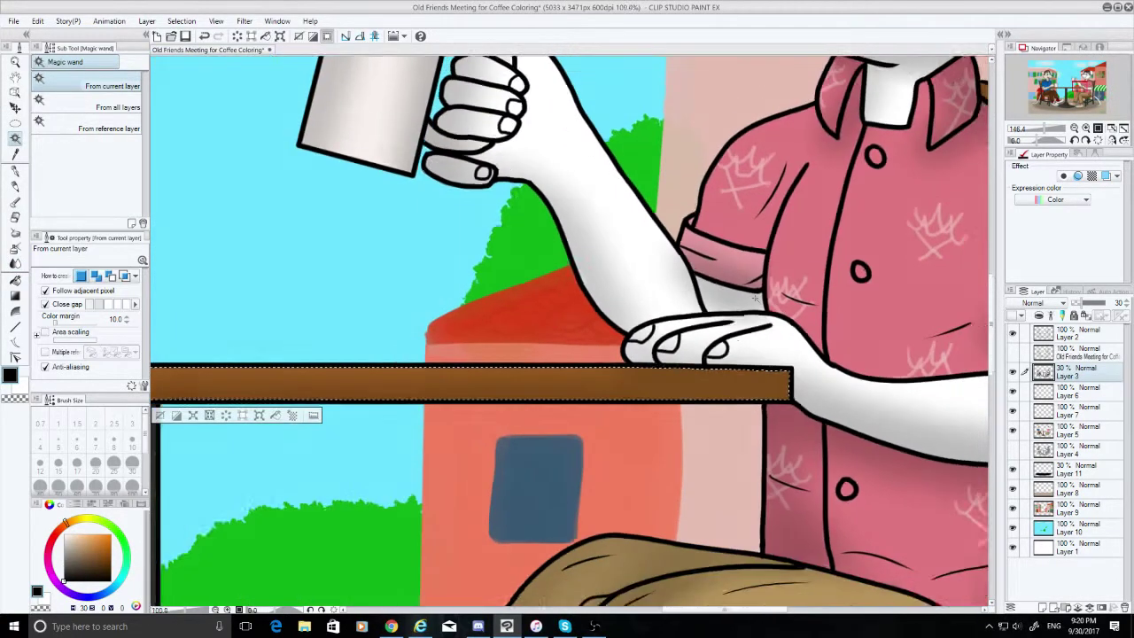
scroll(755, 298, down, 4)
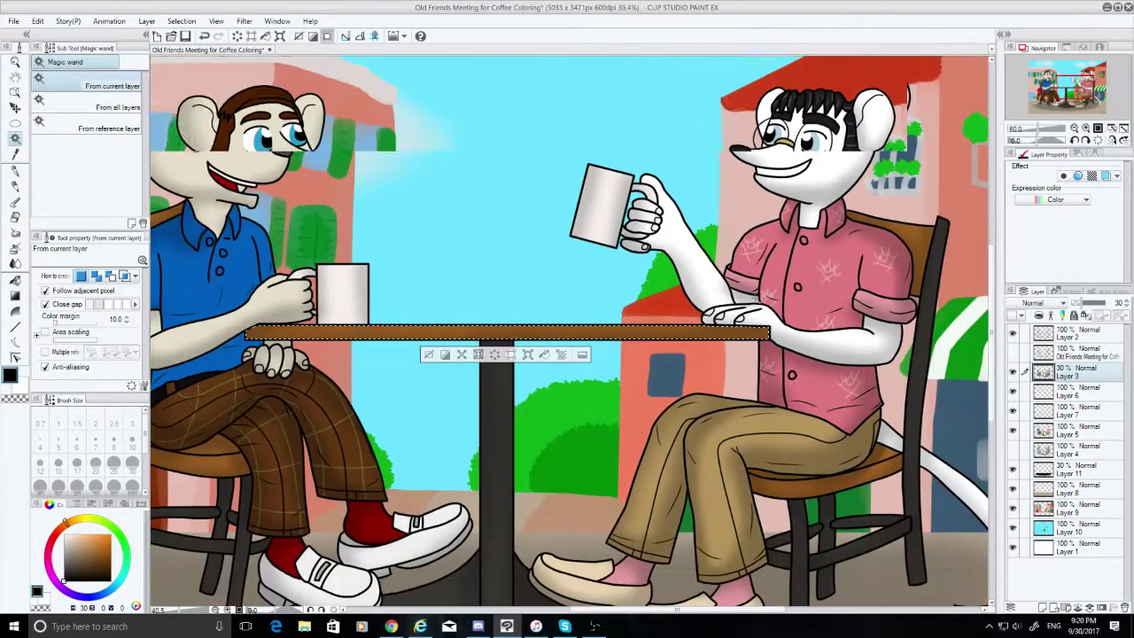
key(ctrl+d)
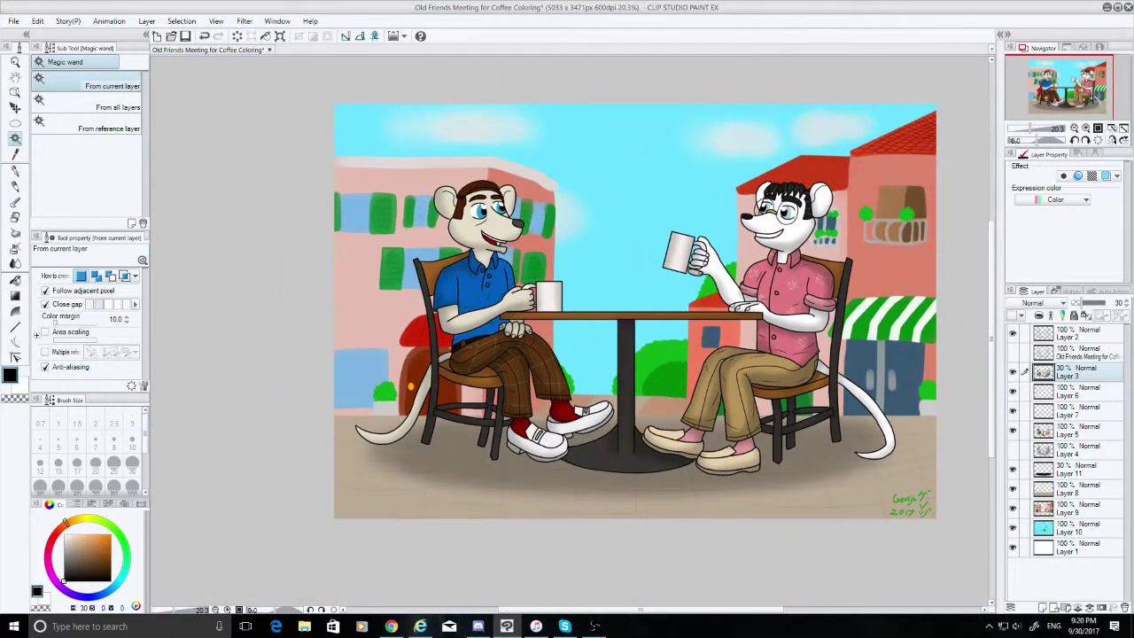
On Layer 2, erase the upper outline of the white mouse's resting hand with the Hard eraser at size 20
scroll(769, 306, up, 2)
scroll(769, 306, up, 1)
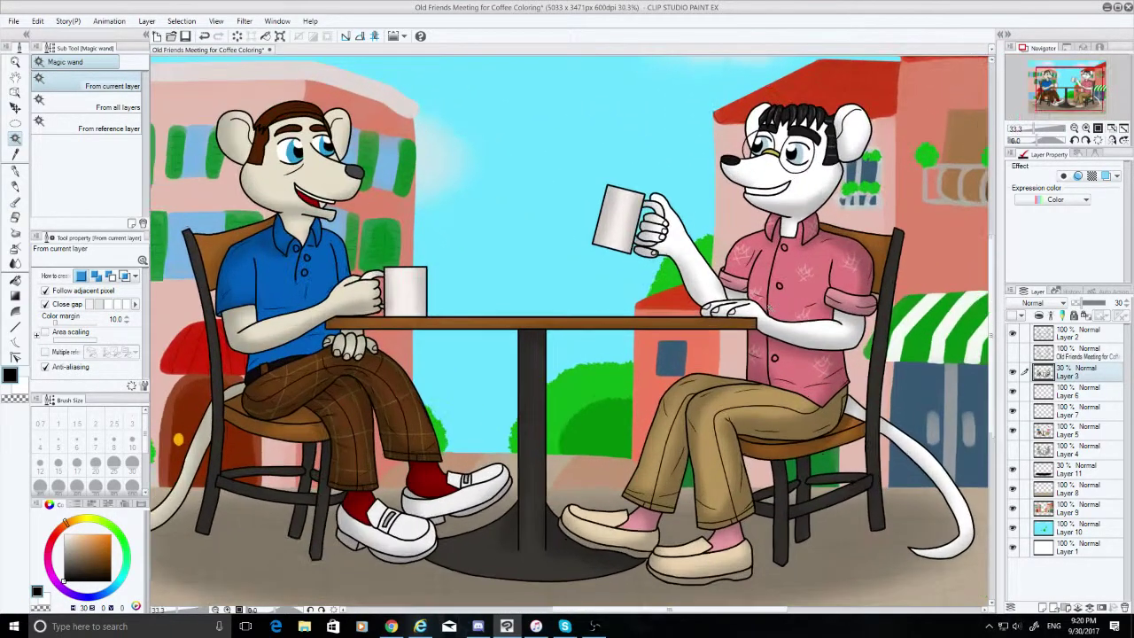
scroll(769, 306, up, 7)
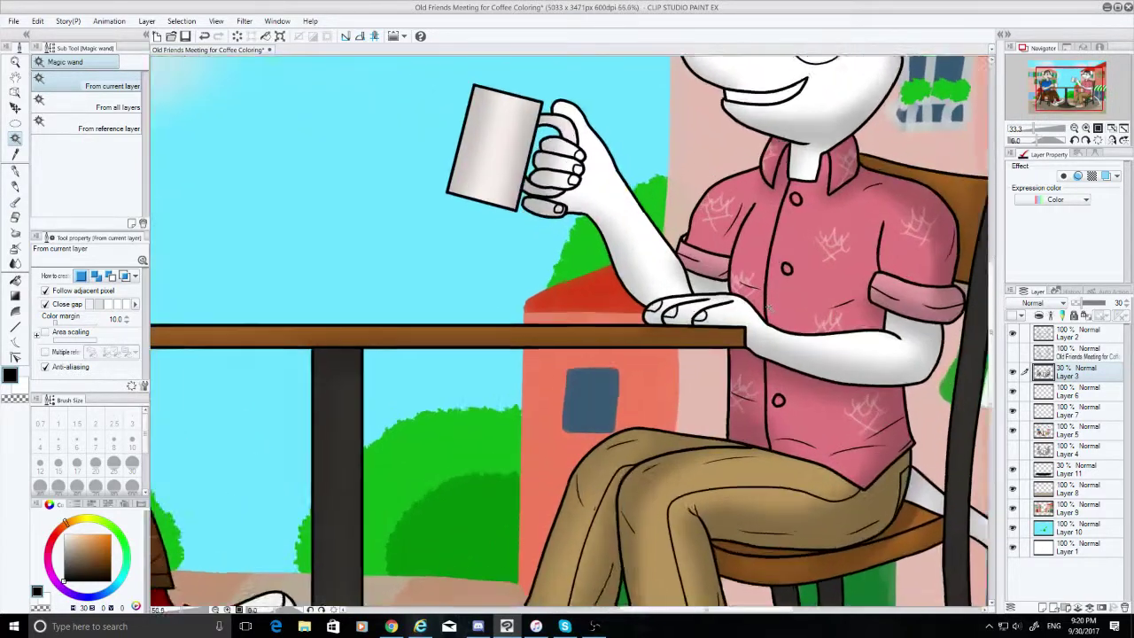
scroll(769, 306, up, 5)
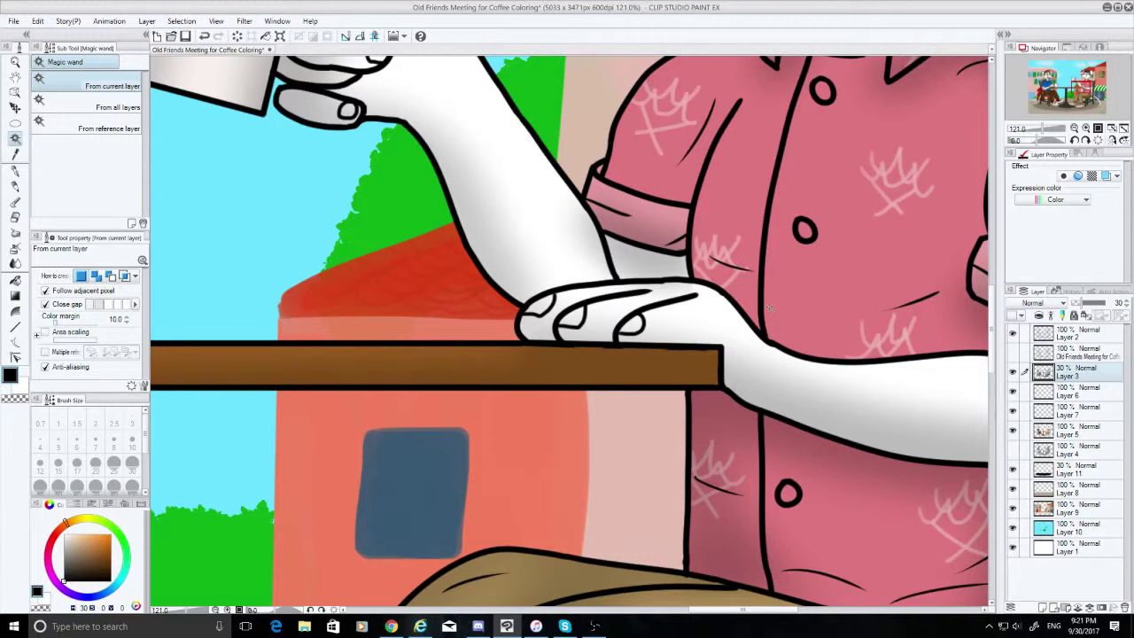
scroll(590, 274, up, 5)
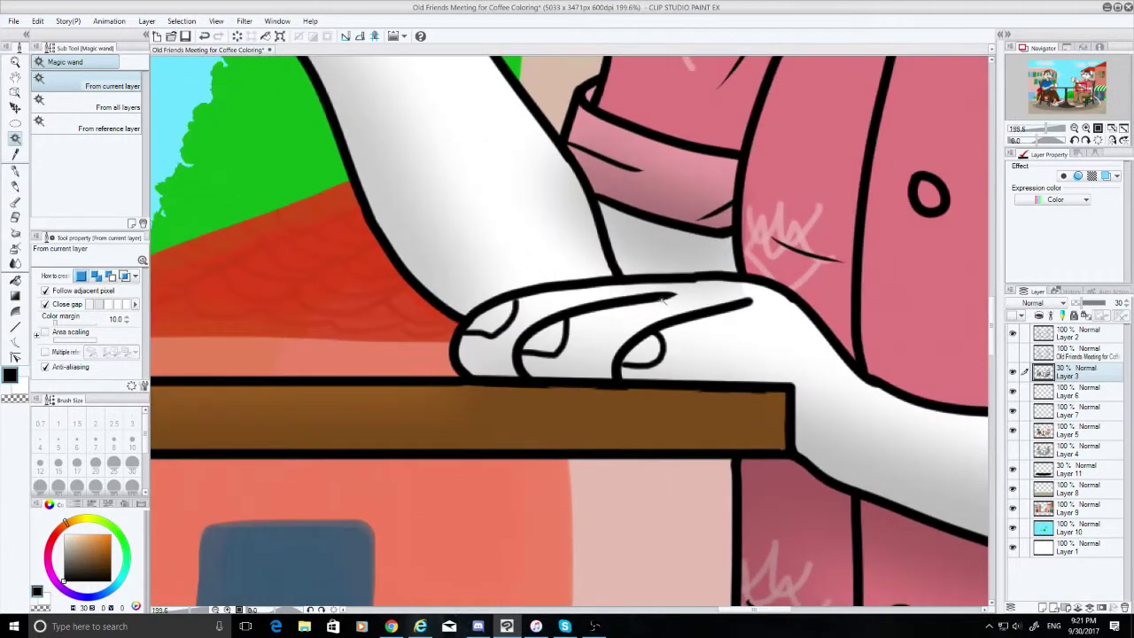
click(15, 217)
click(1063, 335)
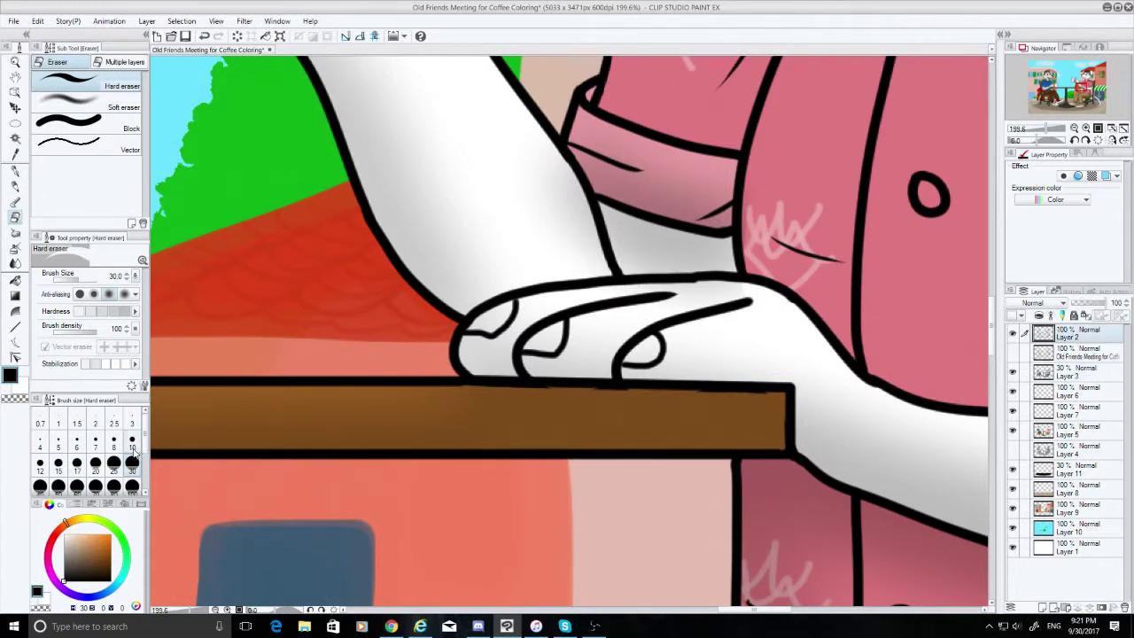
click(132, 442)
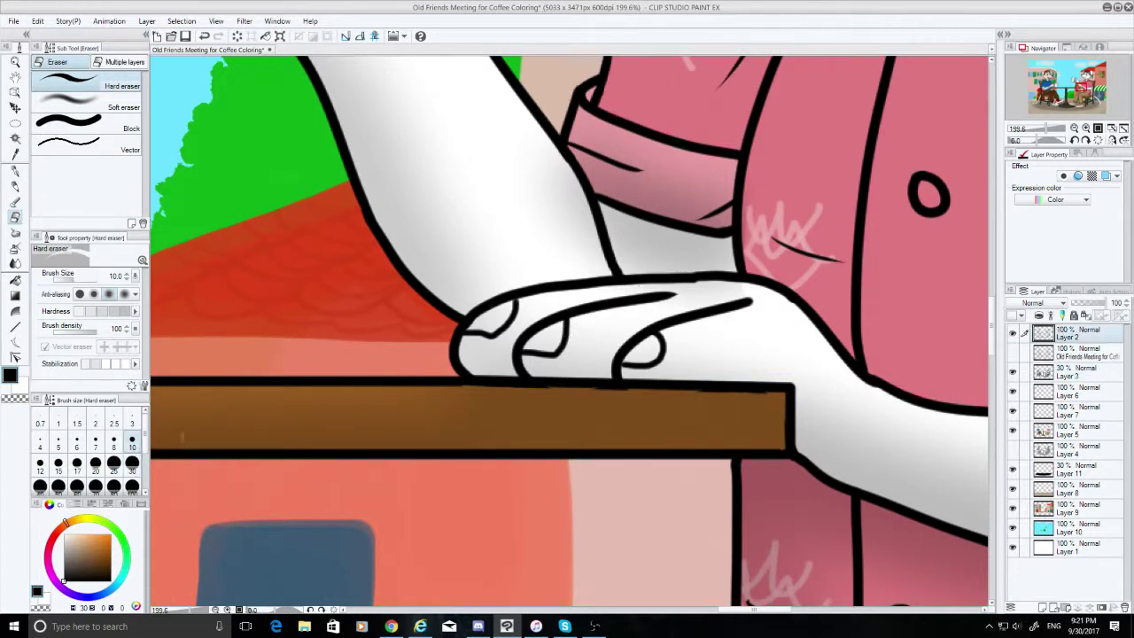
click(132, 462)
click(96, 462)
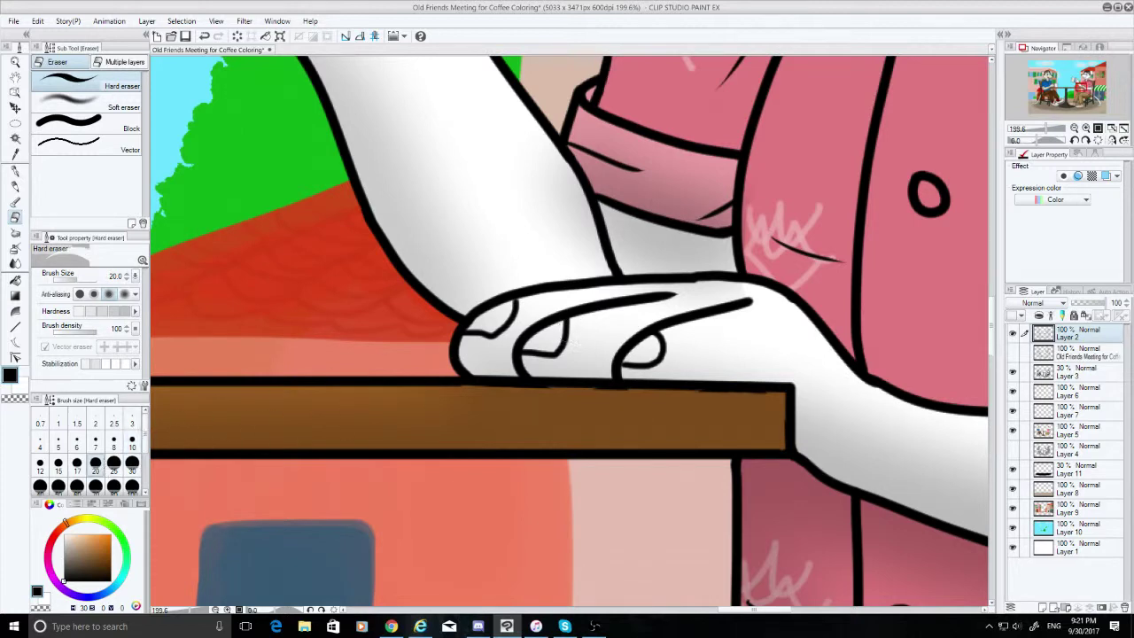
mouse_move(700, 277)
mouse_down()
mouse_move(550, 286)
mouse_move(479, 308)
mouse_up()
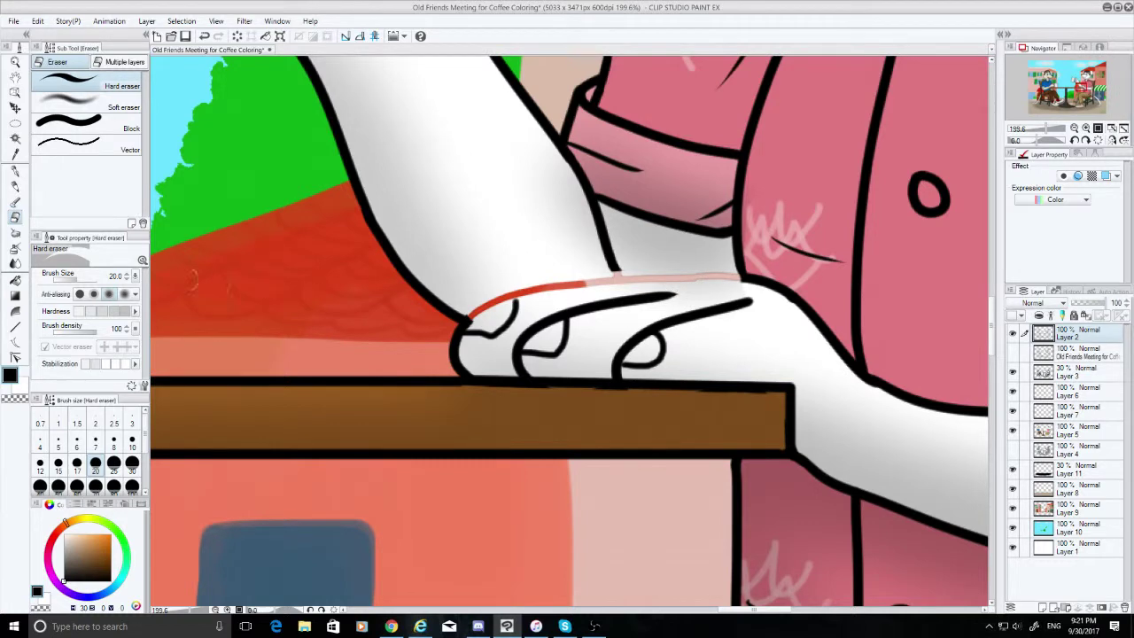
Redraw the upper outline of the white mouse's resting hand on Layer 2 with the black G-pen at size 10
click(15, 170)
click(131, 442)
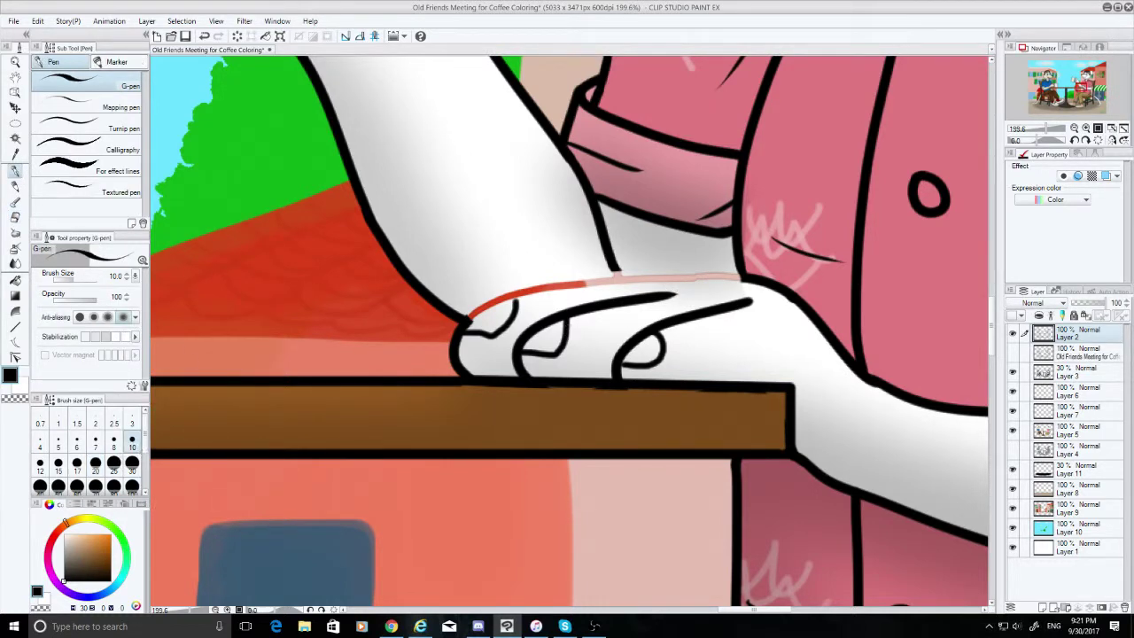
drag(471, 317, 731, 271)
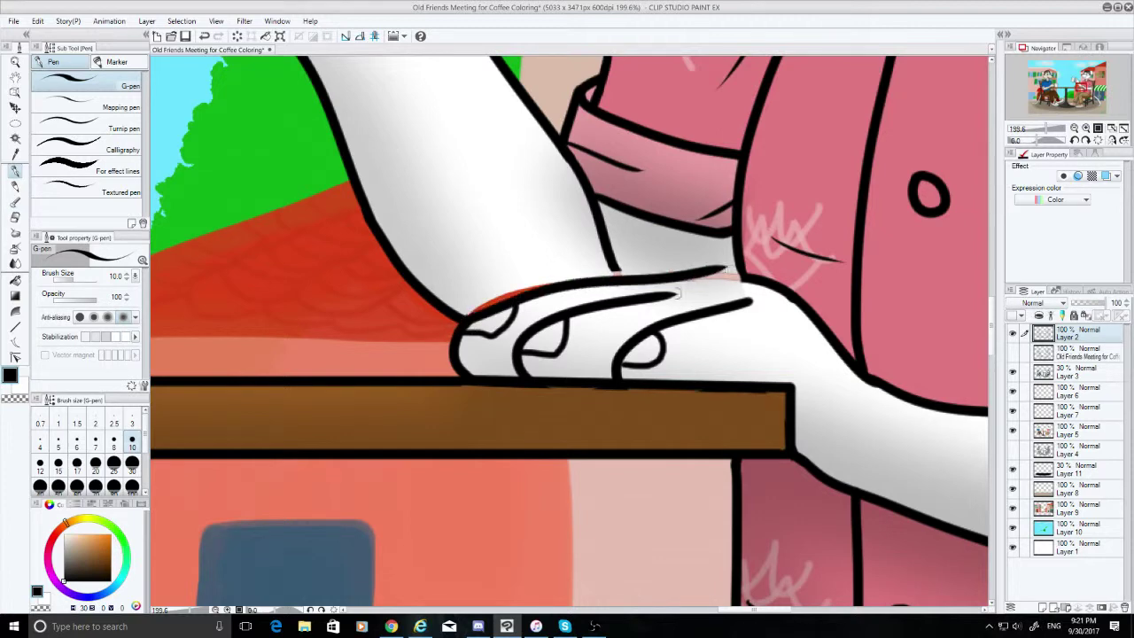
key(ctrl+z)
mouse_move(470, 319)
mouse_down()
mouse_move(559, 292)
mouse_move(714, 269)
mouse_up()
key(ctrl+z)
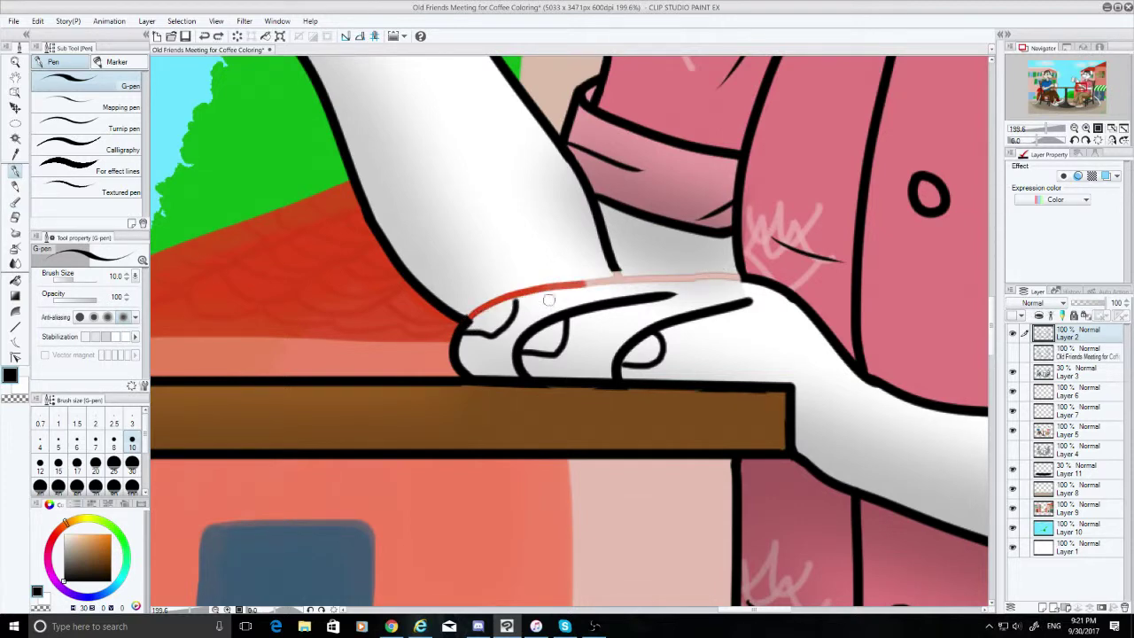
mouse_move(464, 318)
mouse_down()
mouse_move(576, 288)
mouse_move(727, 273)
mouse_move(758, 285)
mouse_up()
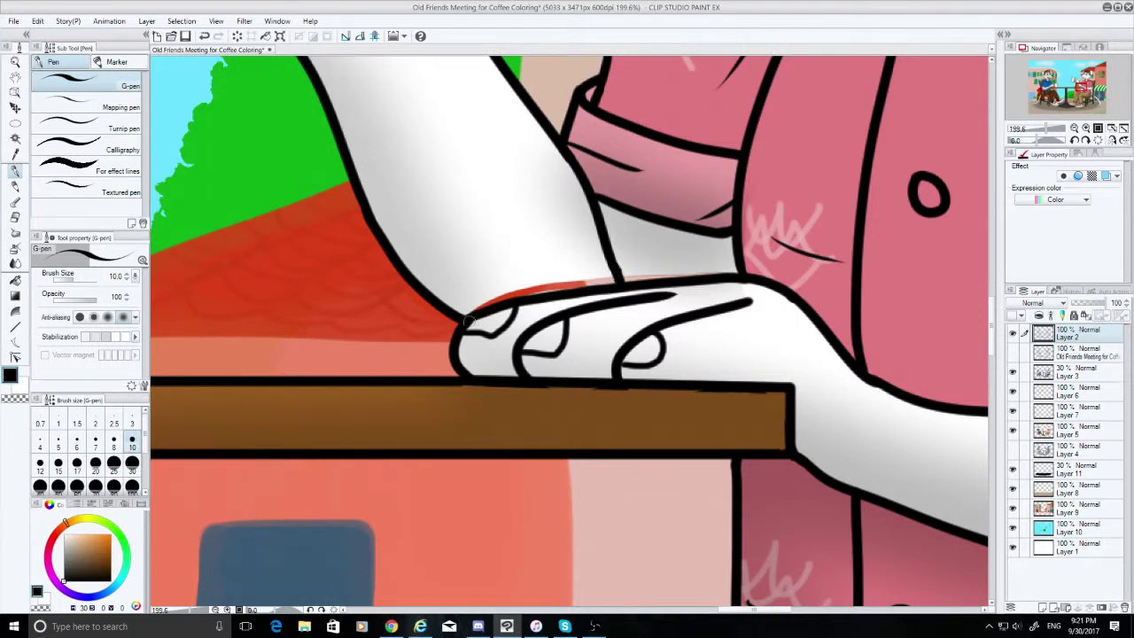
On Layer 5, cover the red and pink gaps along the hand's new outline with white sampled from the arm, using the G-pen
click(17, 155)
click(1072, 426)
click(563, 254)
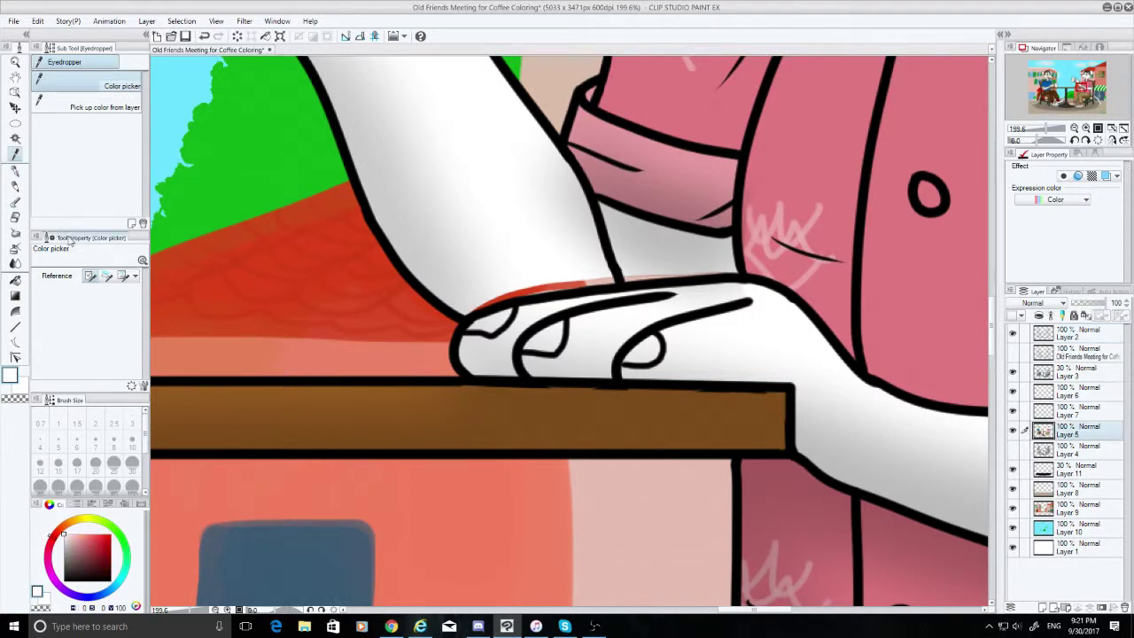
key(p)
drag(593, 279, 712, 272)
mouse_move(551, 281)
mouse_down()
mouse_move(463, 310)
mouse_move(582, 285)
mouse_up()
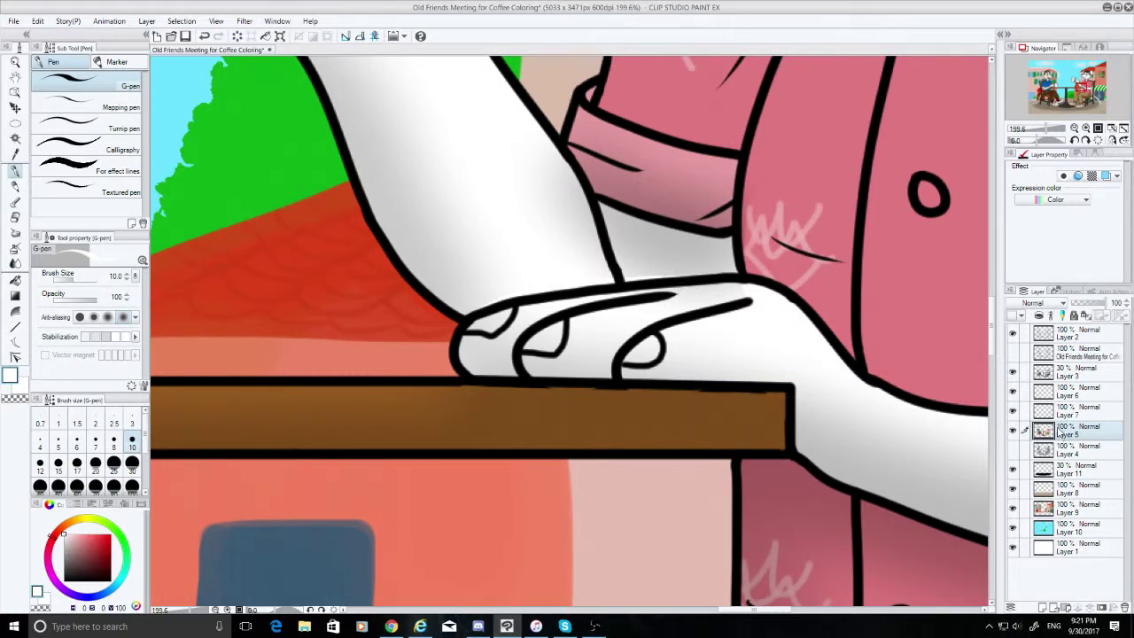
Try to trim the table's upper edge line below the resting hand on Layer 2 with the Hard eraser at size 7
click(1072, 373)
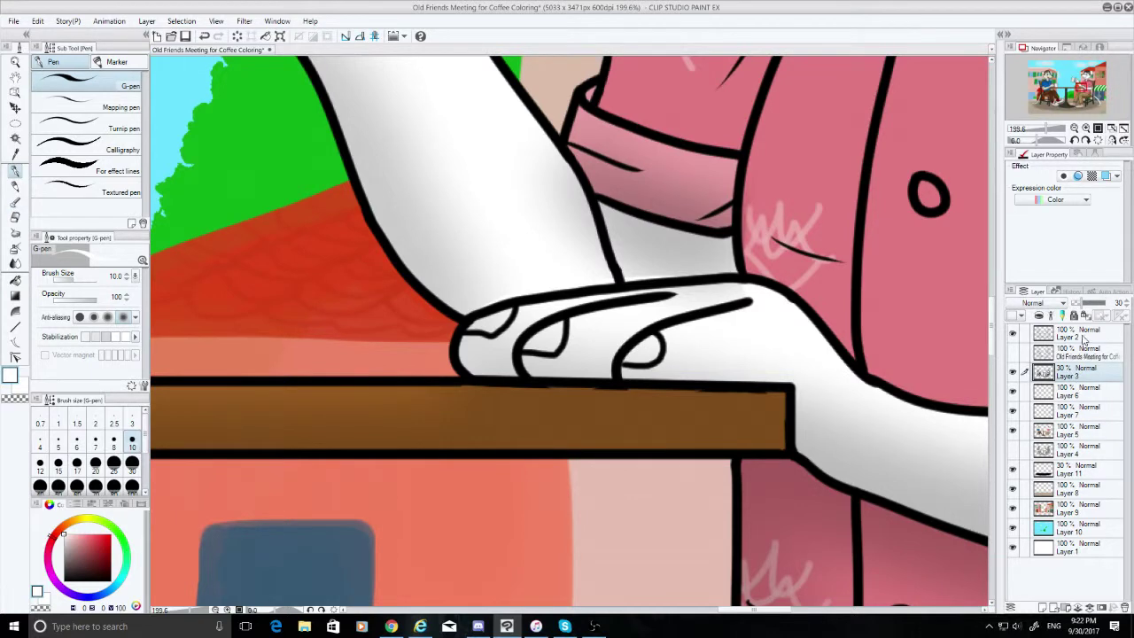
click(1083, 339)
click(15, 217)
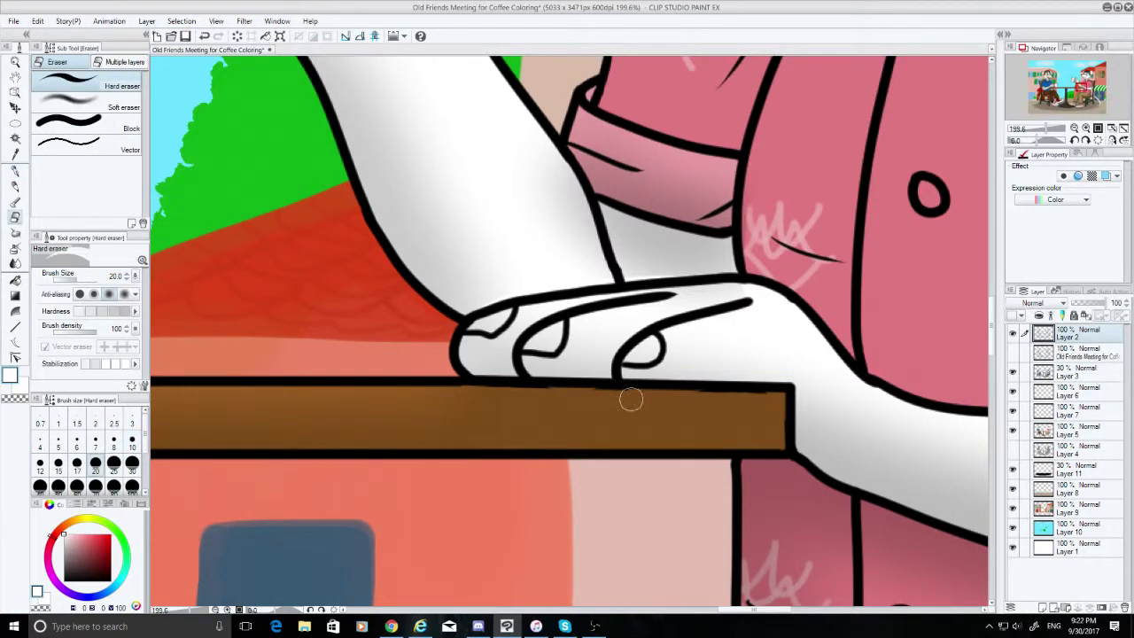
key(ctrl+z)
click(95, 445)
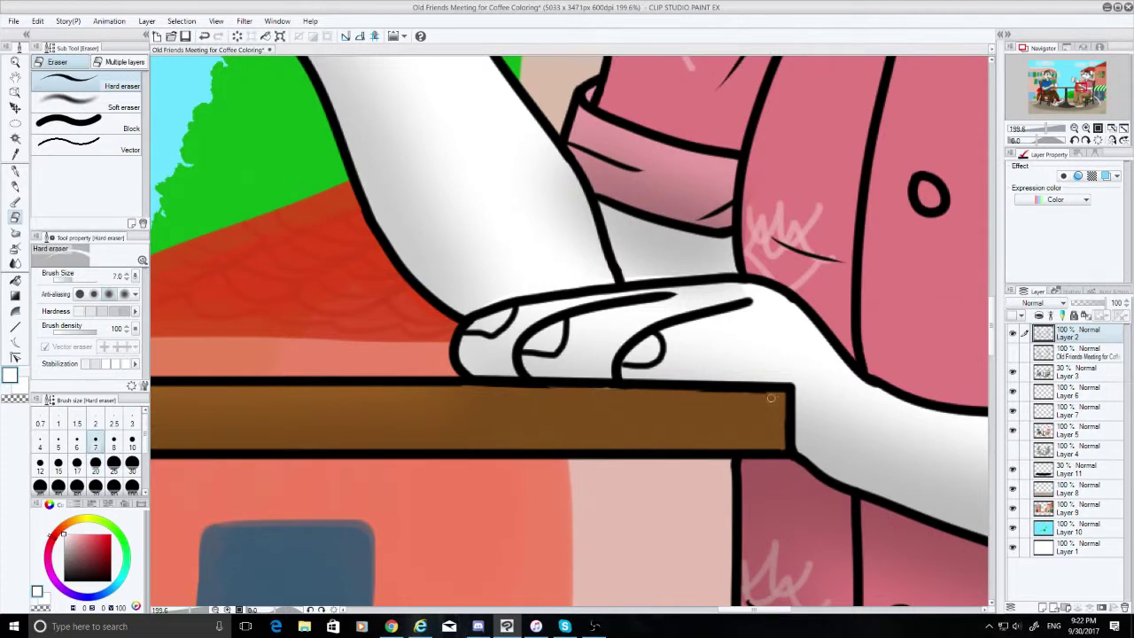
drag(699, 394, 764, 397)
key(ctrl+z)
On Layer 2, retrace the table's upper edge line beneath the resting hand with the black G-pen at size 7
click(15, 171)
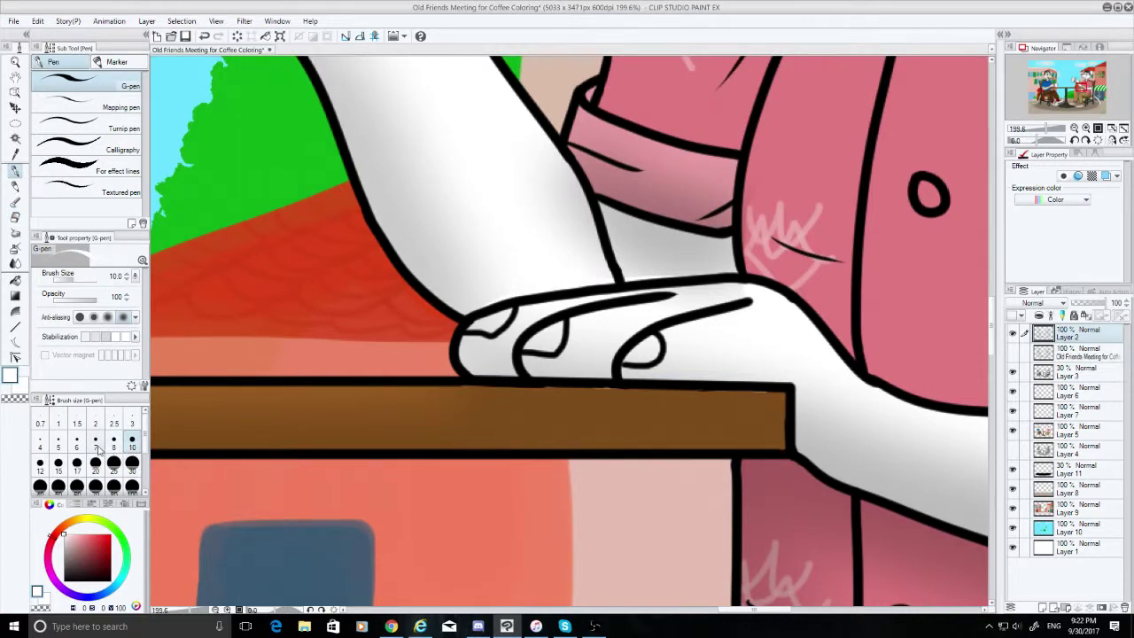
click(95, 442)
drag(459, 383, 723, 387)
key(ctrl+z)
click(71, 574)
click(63, 581)
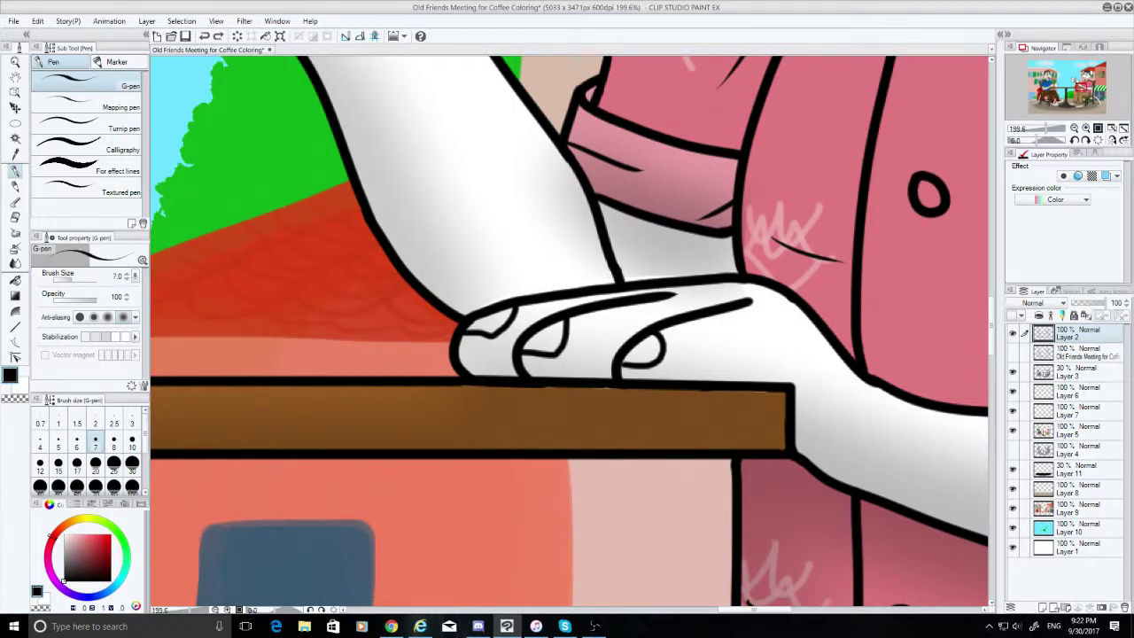
drag(462, 383, 788, 389)
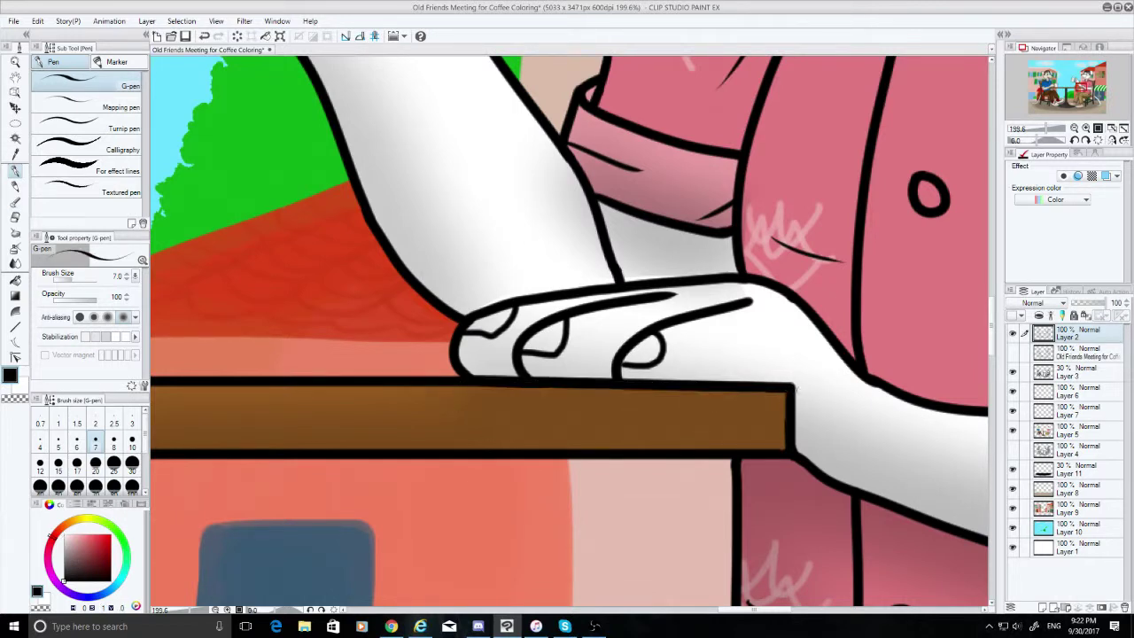
On Layer 2, extend the resting hand's upper finger line toward the wrist with the G-pen at size 7
click(1085, 400)
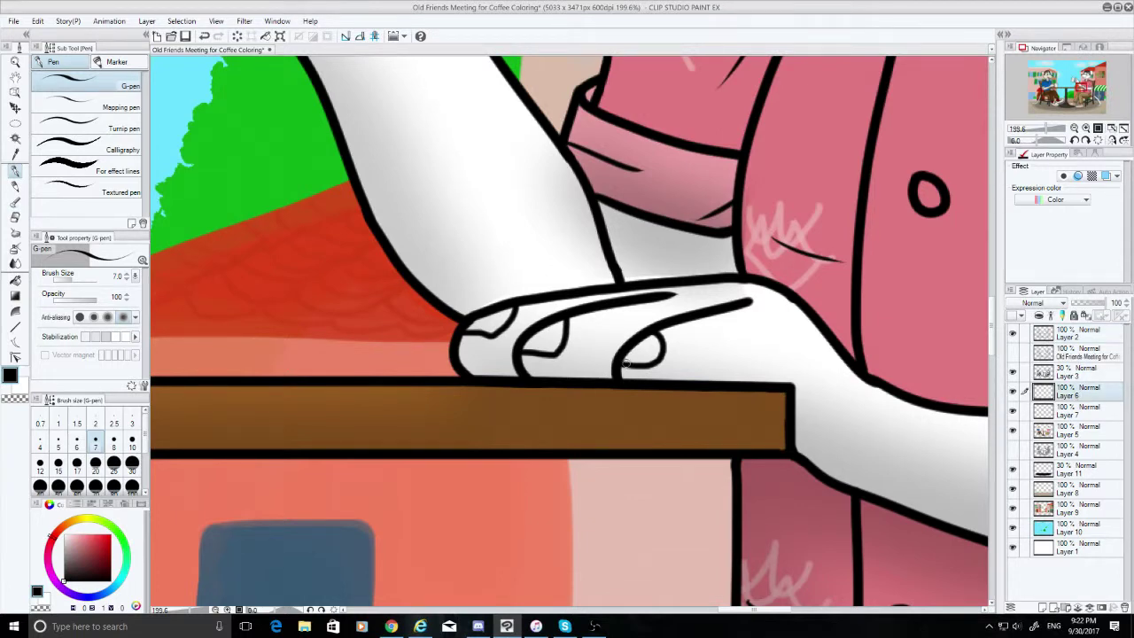
click(1072, 341)
mouse_move(666, 295)
mouse_down()
mouse_move(724, 285)
mouse_move(724, 296)
mouse_up()
key(ctrl+z)
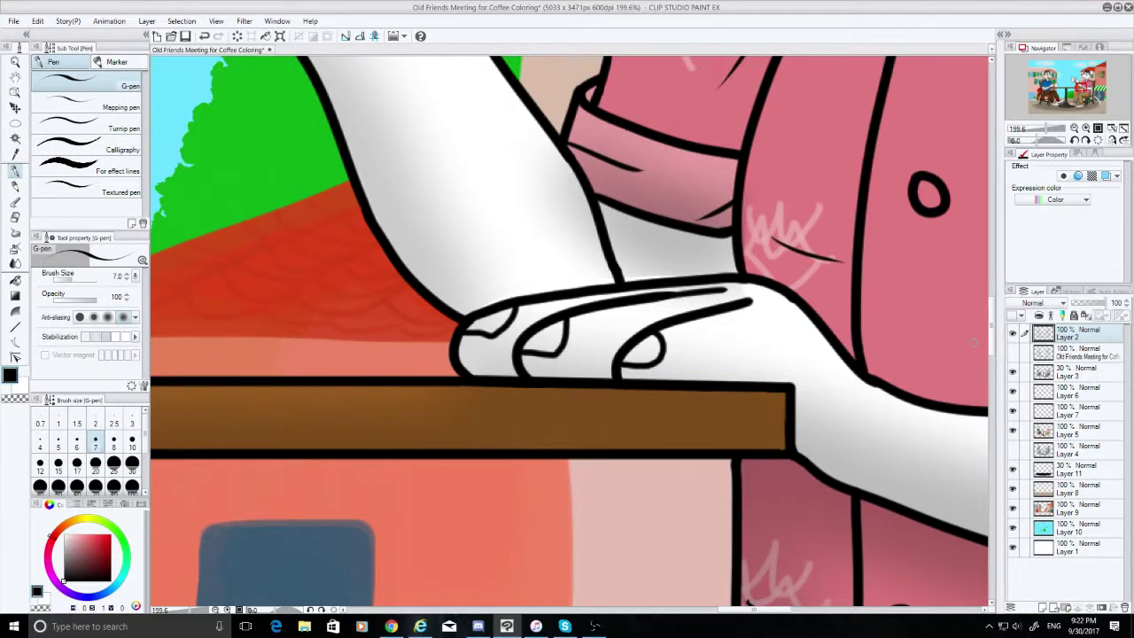
On Layer 2, clean up the pink shirt's outline where it meets the trousers with the Hard eraser at size 7
drag(994, 331, 993, 380)
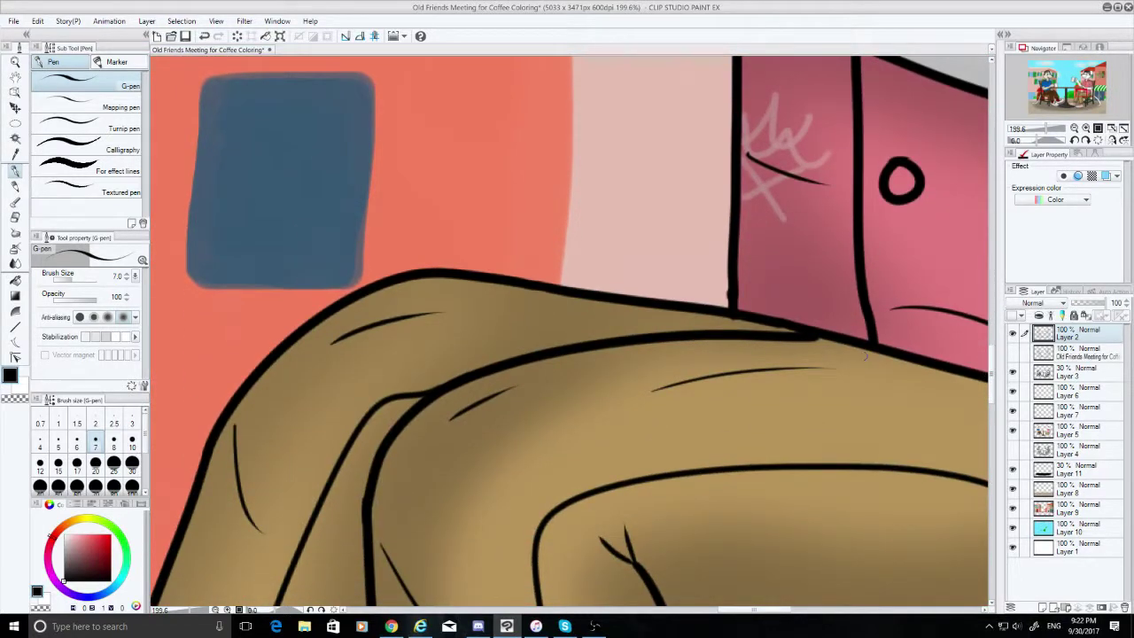
click(15, 216)
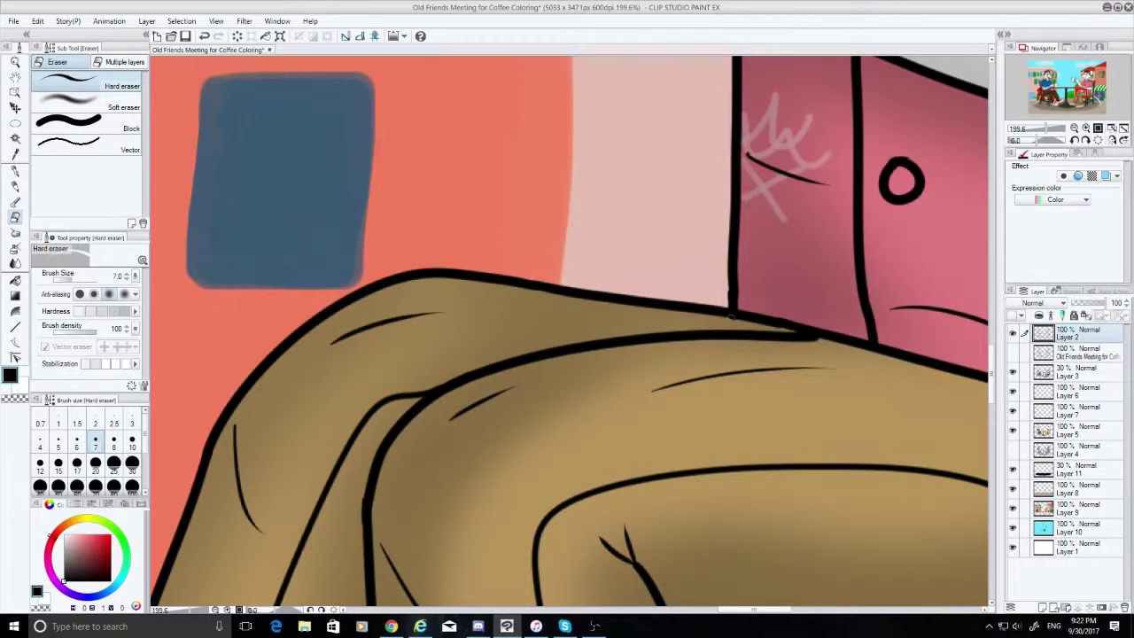
key(ctrl+z)
drag(724, 294, 725, 302)
scroll(992, 289, up, 10)
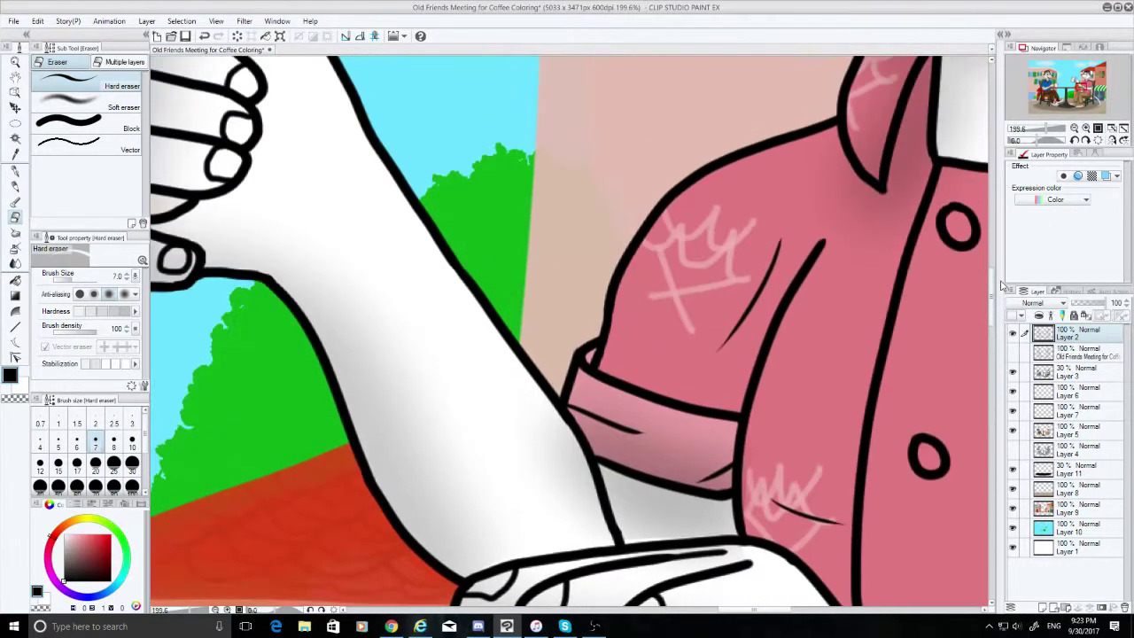
drag(1002, 289, 994, 312)
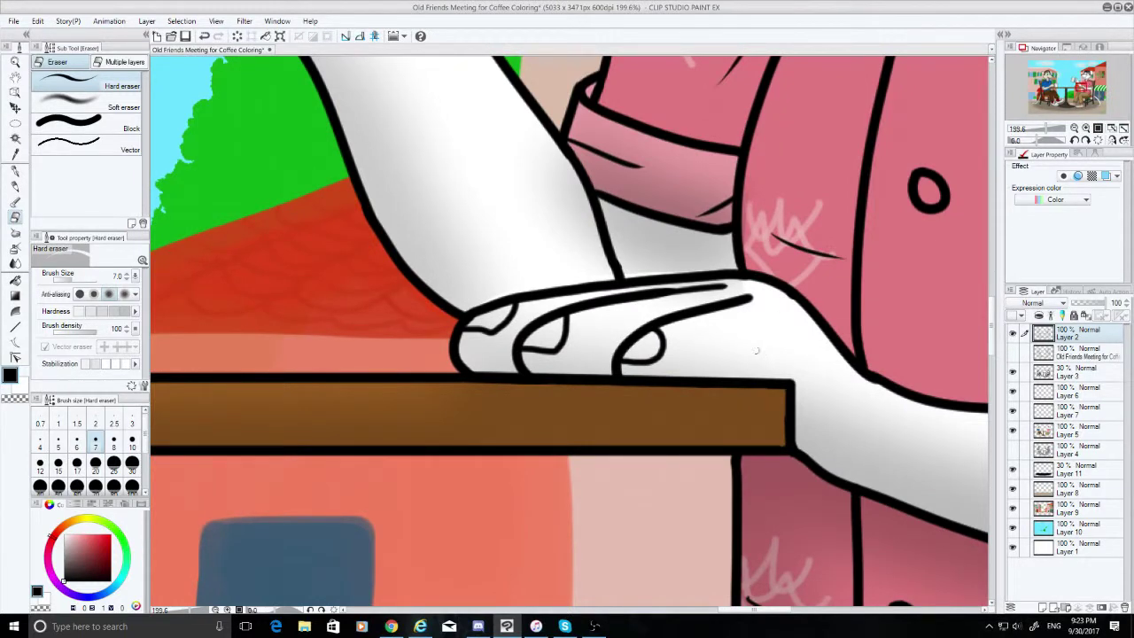
Try to shade the forearm just above the resting hand on Layer 5 with the black Shadow airbrush at size 30
click(15, 171)
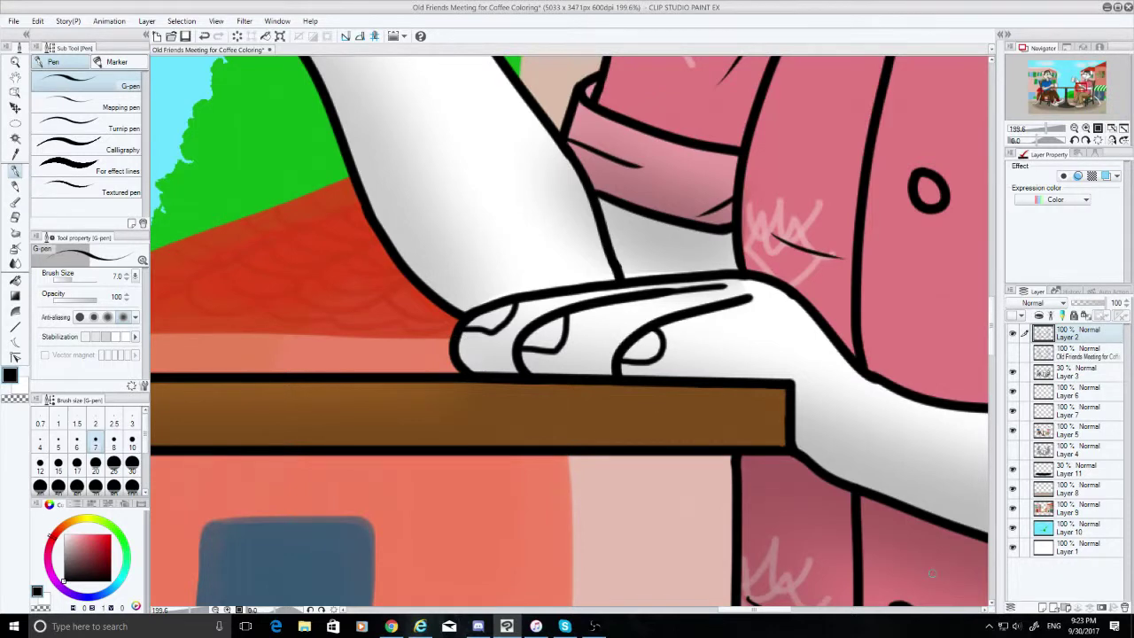
click(1062, 433)
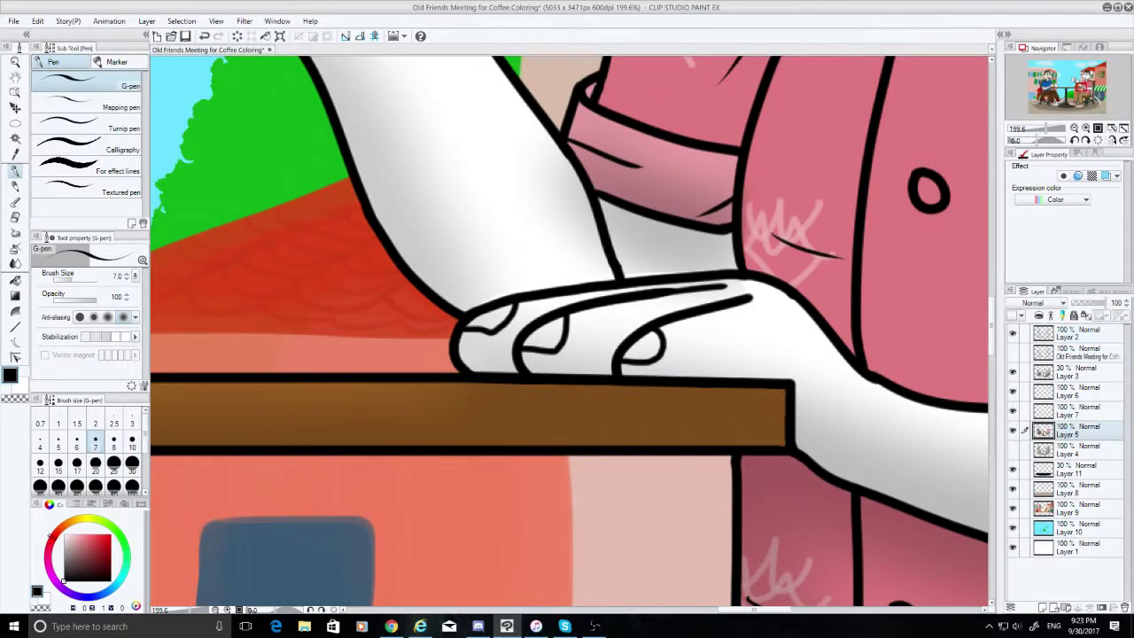
click(15, 247)
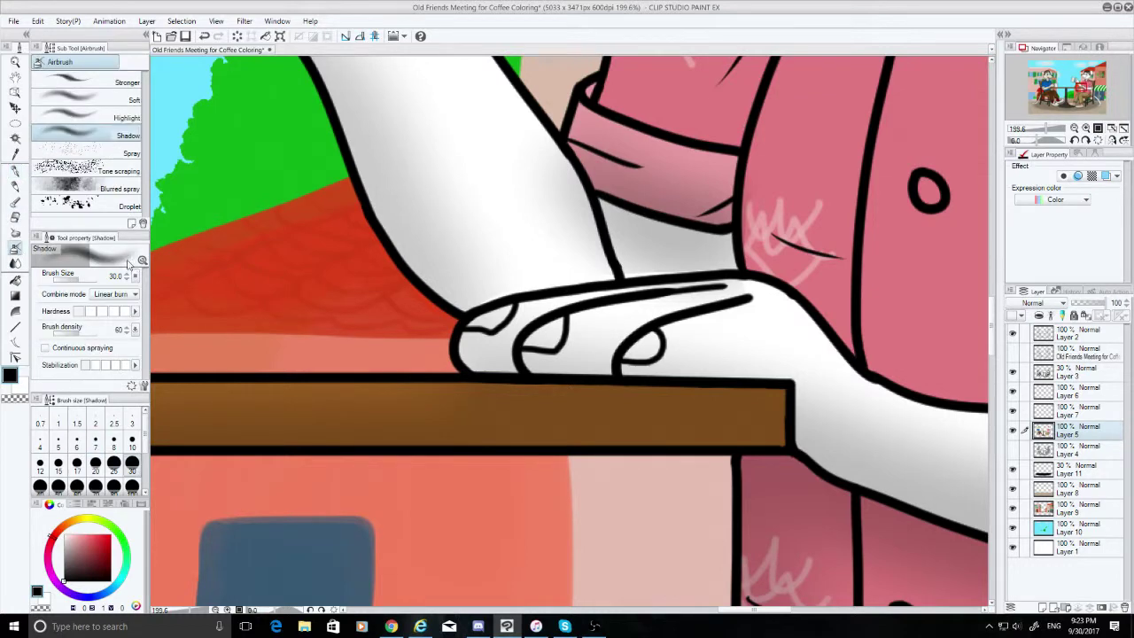
drag(499, 290, 470, 299)
key(ctrl+z)
Try to smooth the shading around the resting hand's upper outline on Layer 3 with Blend at size 30
click(1089, 376)
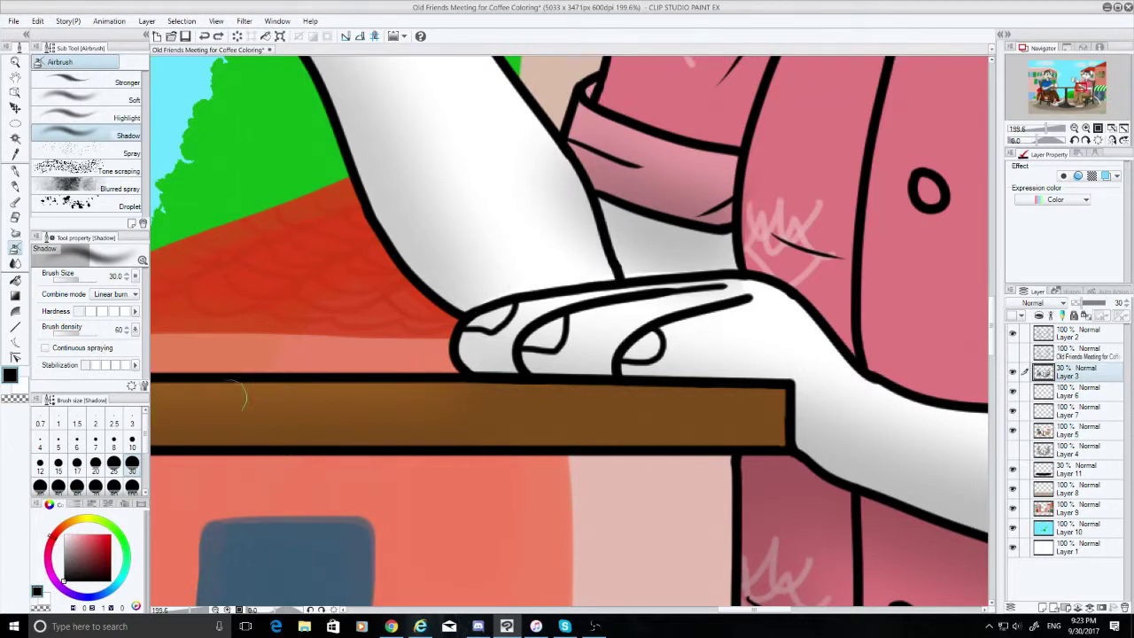
click(132, 440)
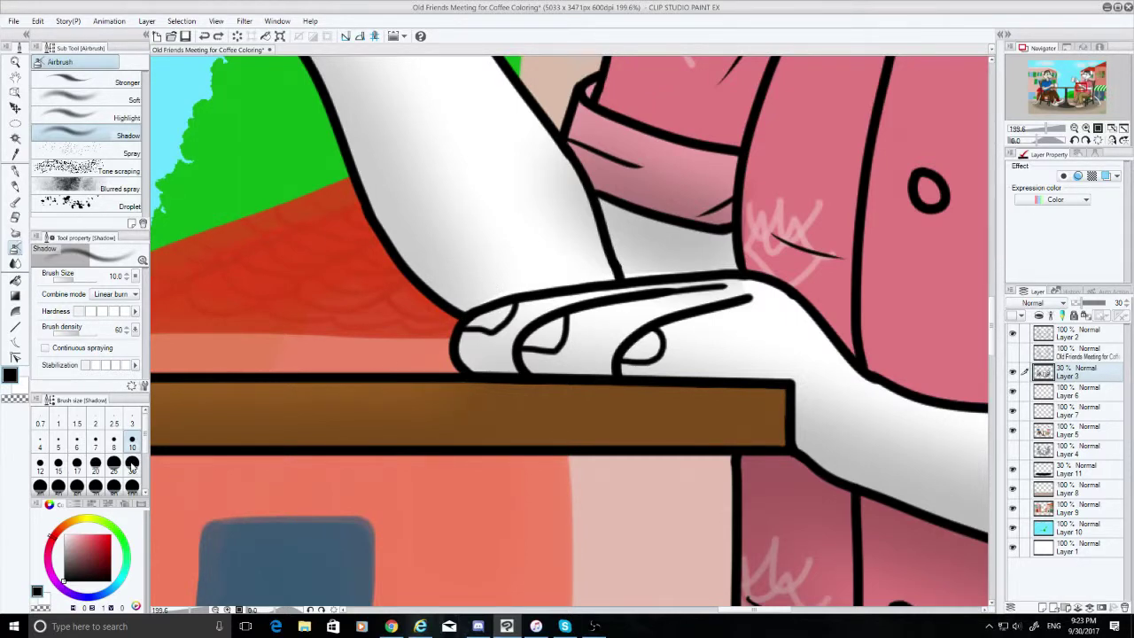
click(132, 486)
click(15, 263)
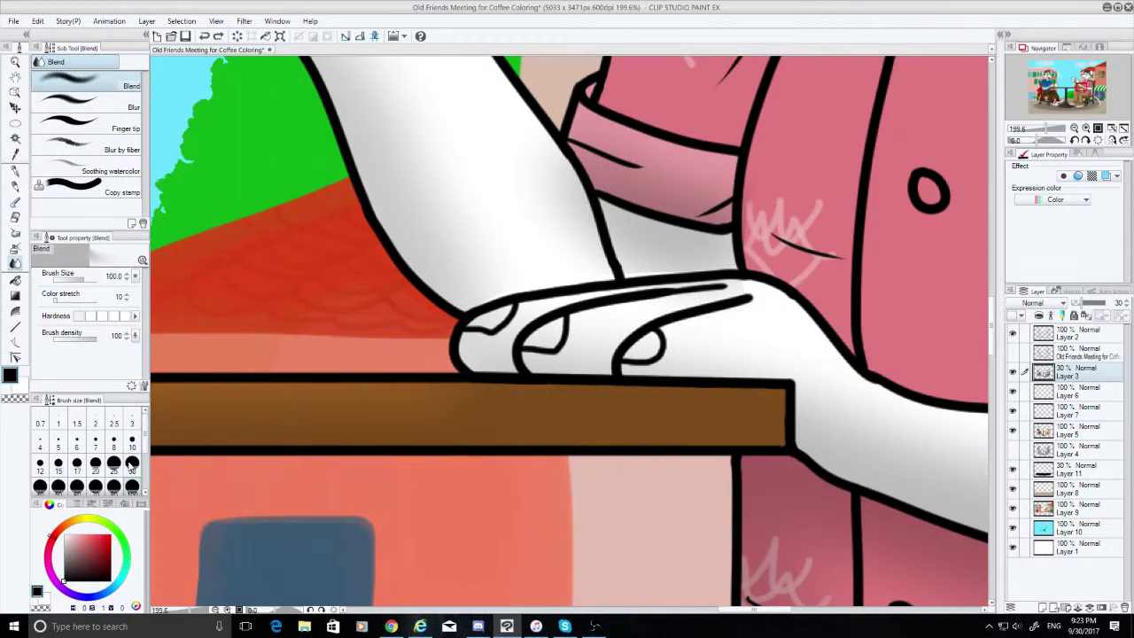
click(132, 485)
mouse_move(499, 292)
mouse_down()
mouse_move(471, 284)
mouse_move(490, 301)
mouse_move(468, 299)
mouse_move(543, 276)
mouse_move(528, 308)
mouse_up()
key(ctrl+z)
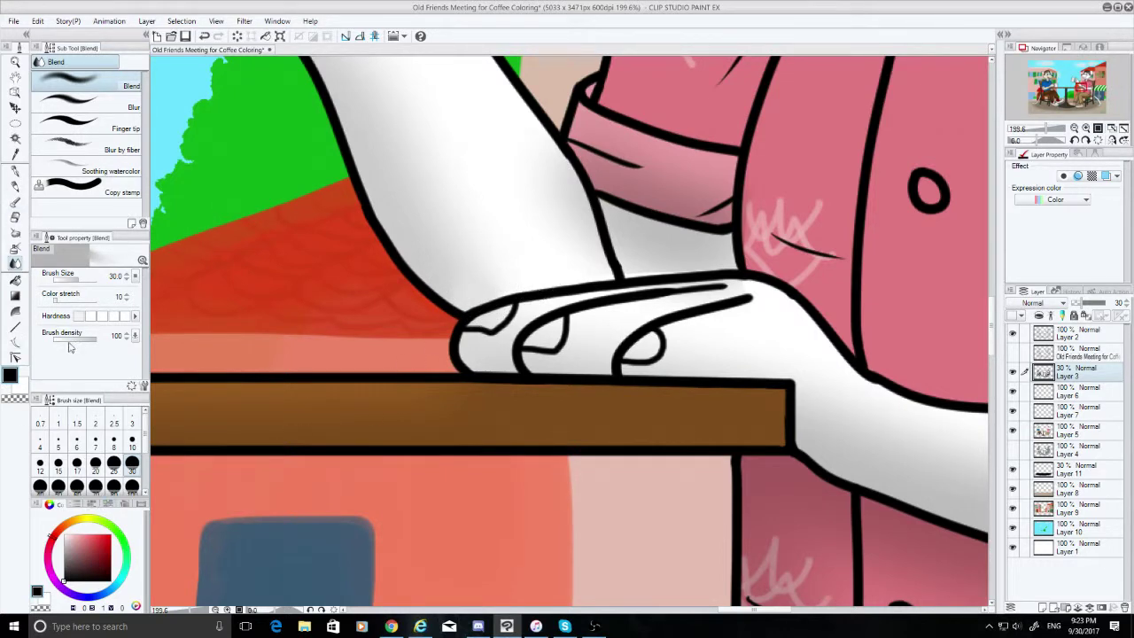
click(132, 486)
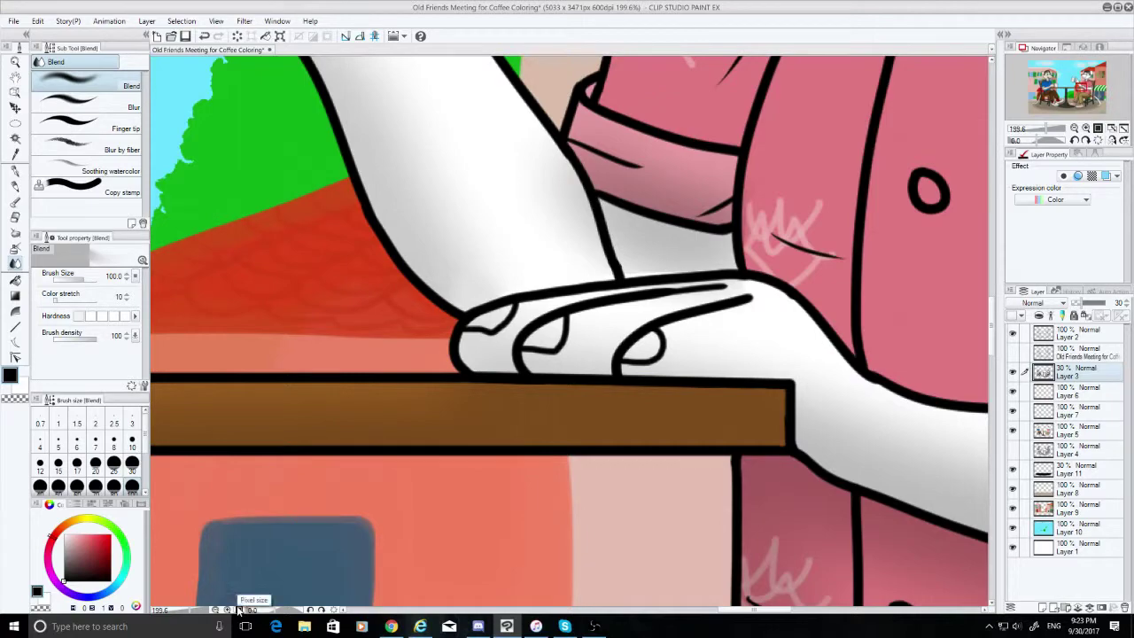
Examine the corrected hand and table edge, the trousers and shoes, and the illustration as a whole
scroll(253, 544, down, 5)
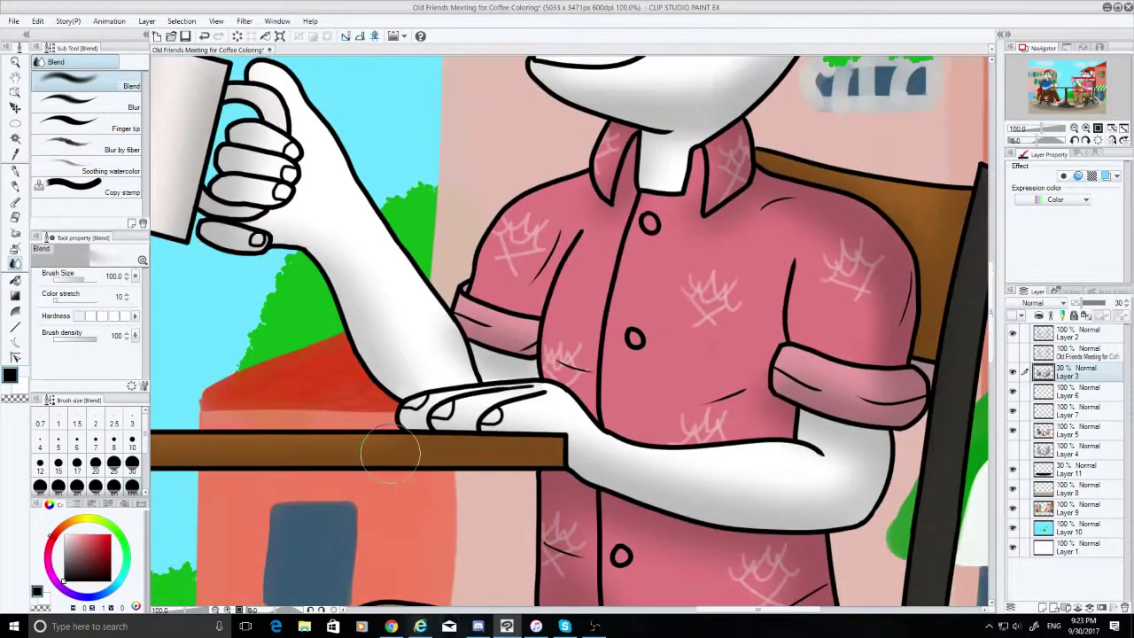
scroll(390, 453, down, 7)
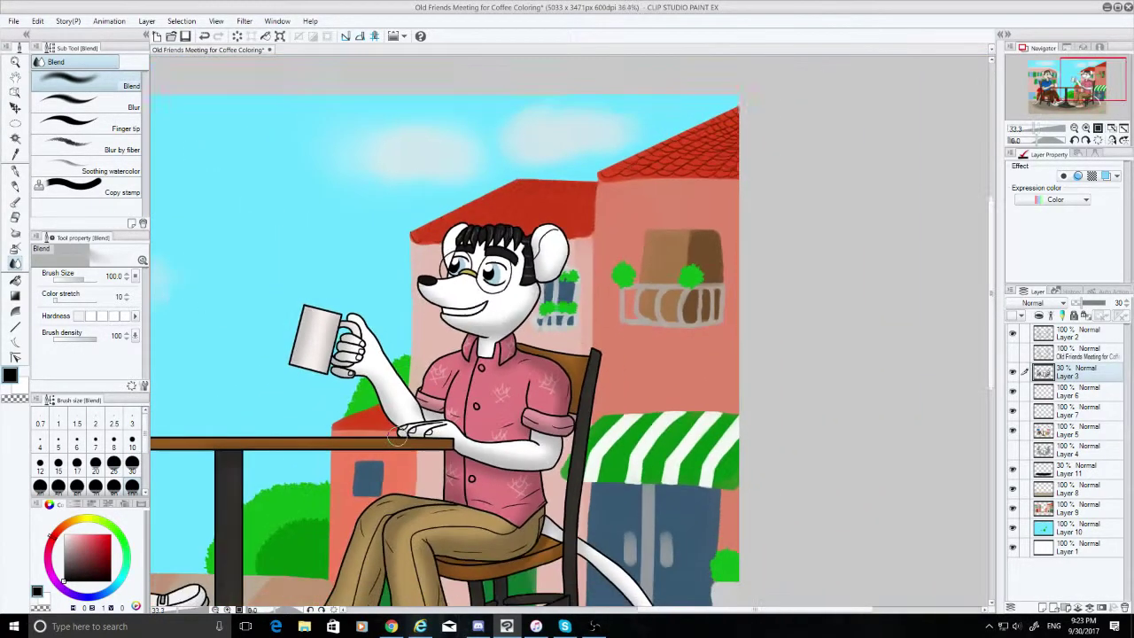
scroll(434, 429, down, 1)
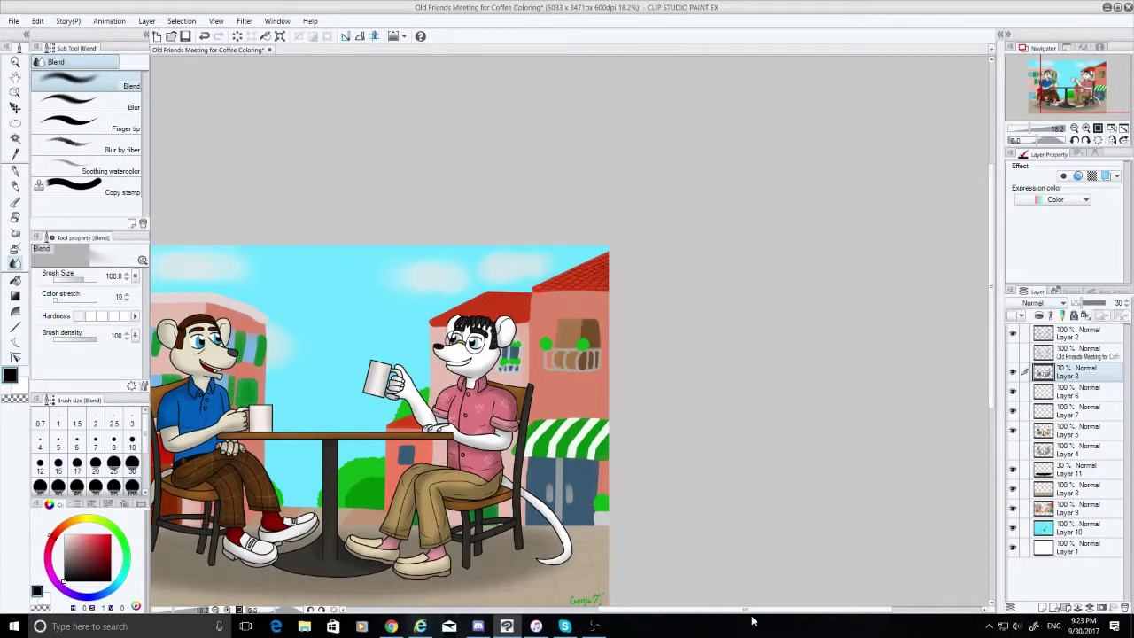
mouse_move(729, 609)
mouse_down()
mouse_move(623, 605)
mouse_move(729, 606)
mouse_up()
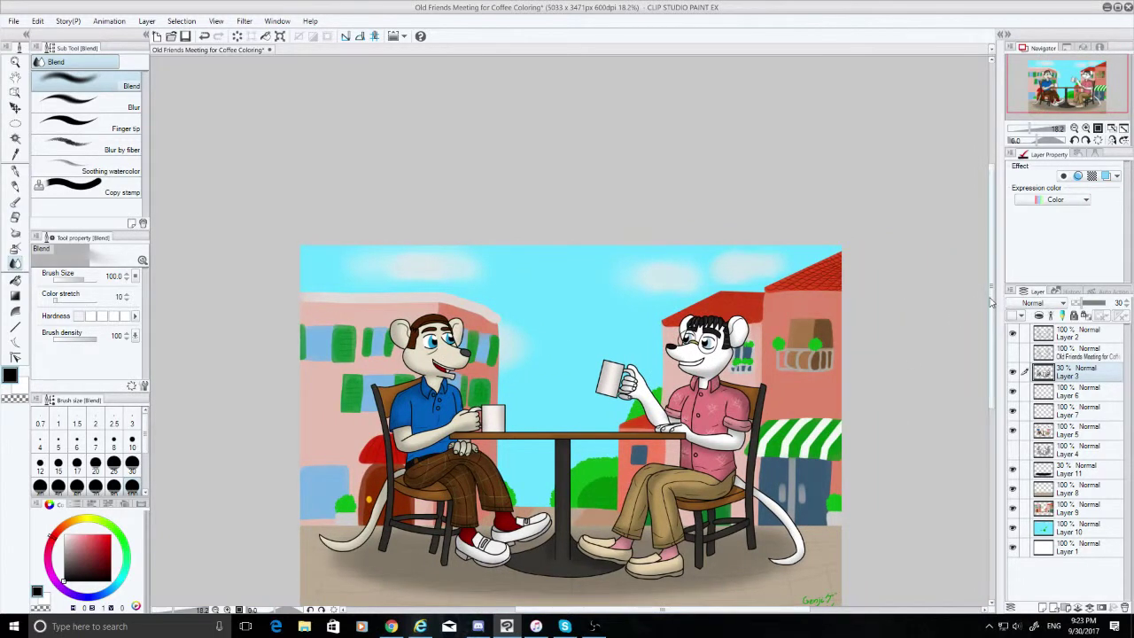
drag(991, 302, 990, 331)
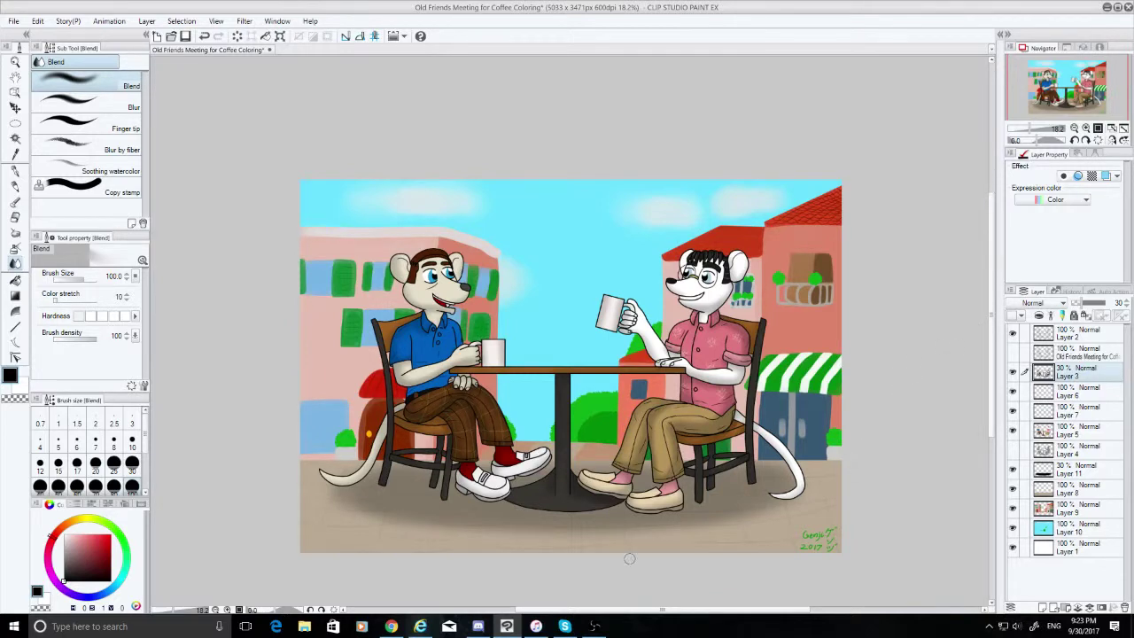
scroll(663, 503, up, 1)
scroll(663, 503, up, 5)
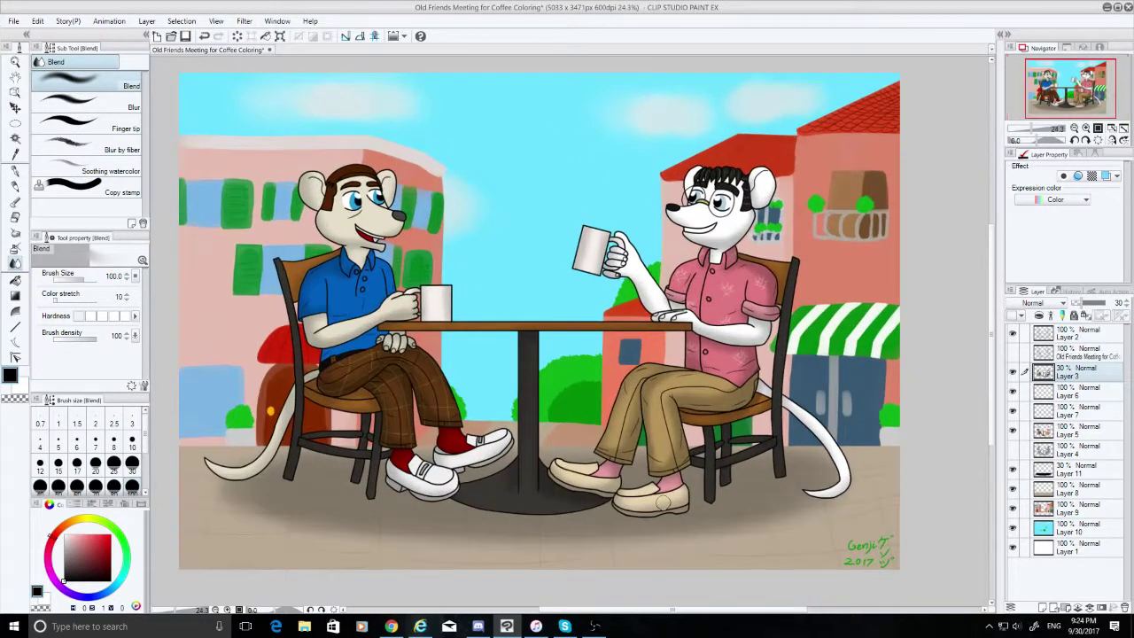
scroll(664, 504, up, 3)
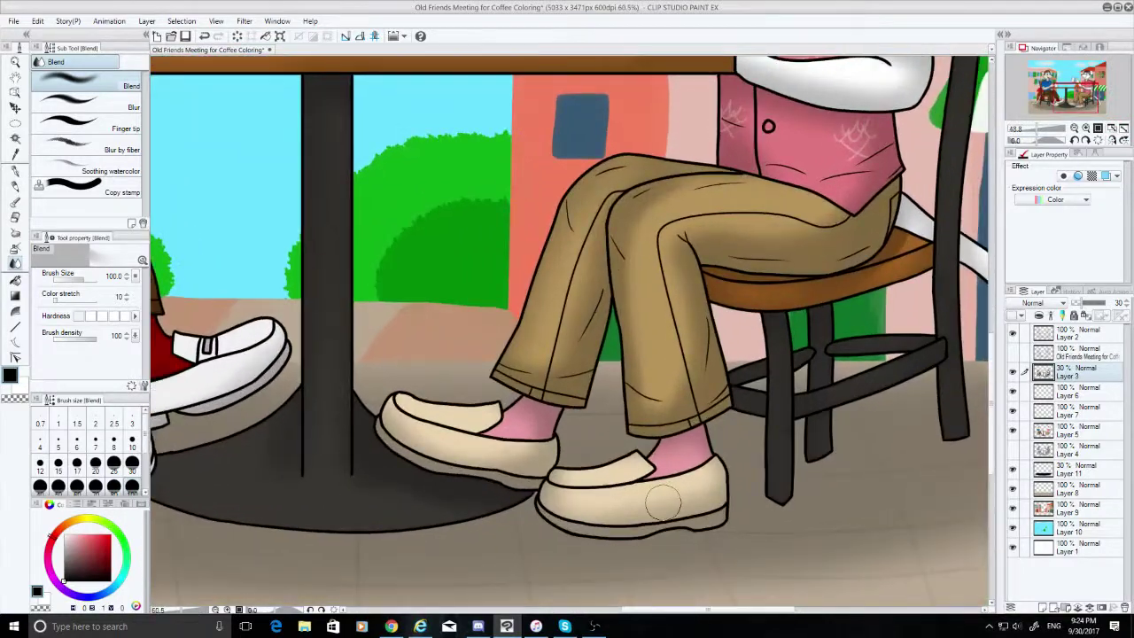
scroll(664, 503, down, 9)
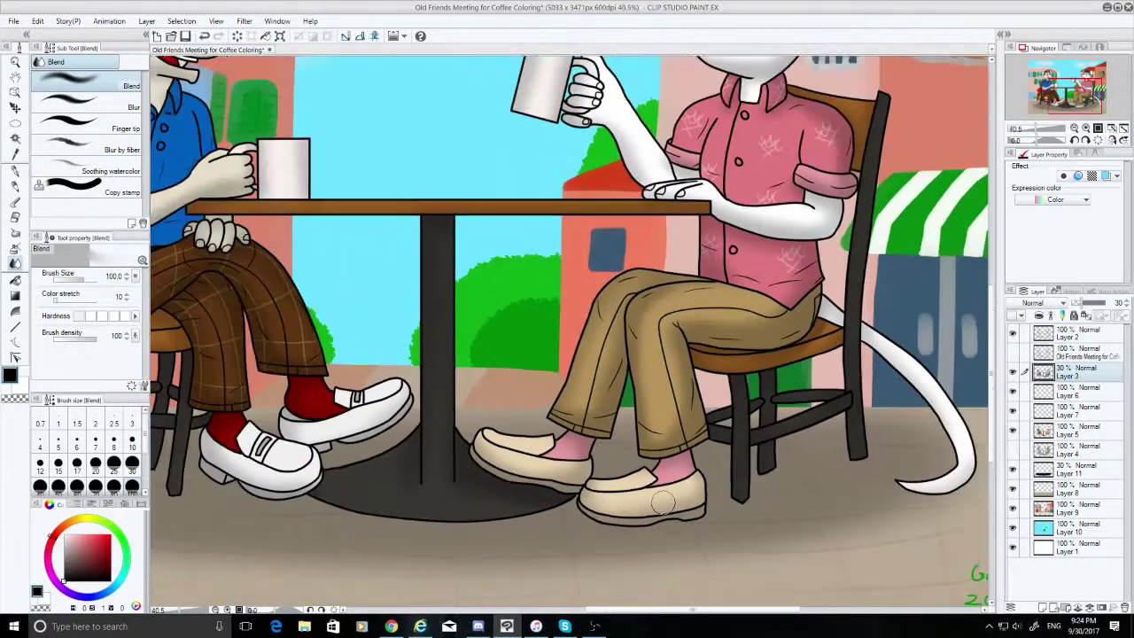
scroll(664, 503, down, 2)
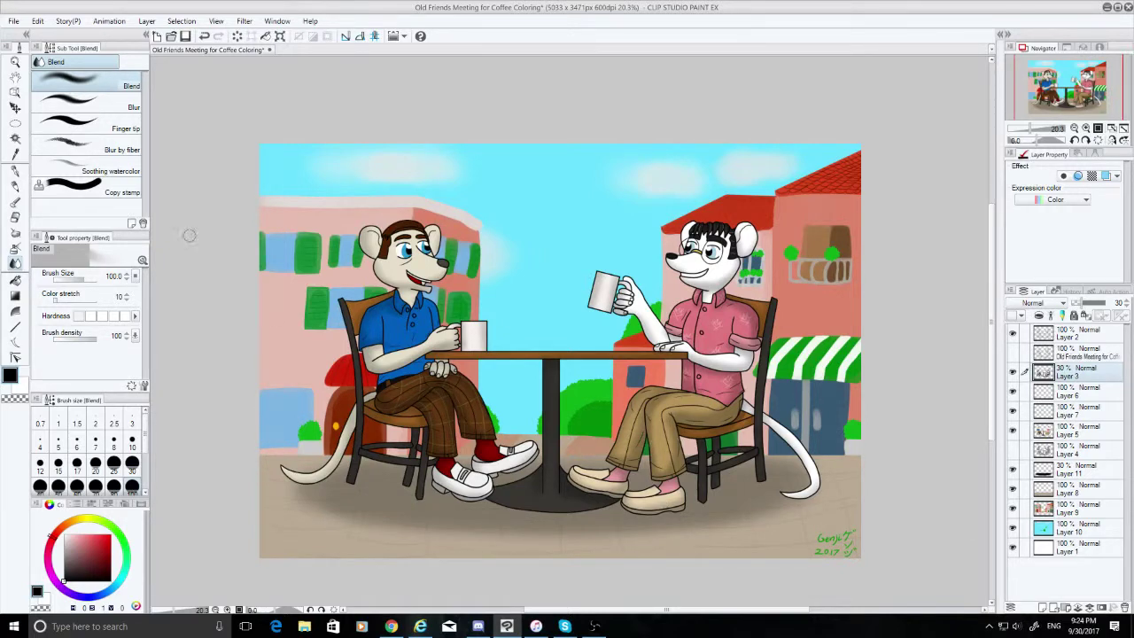
Save the illustration and switch to Open Broadcaster Software
click(185, 35)
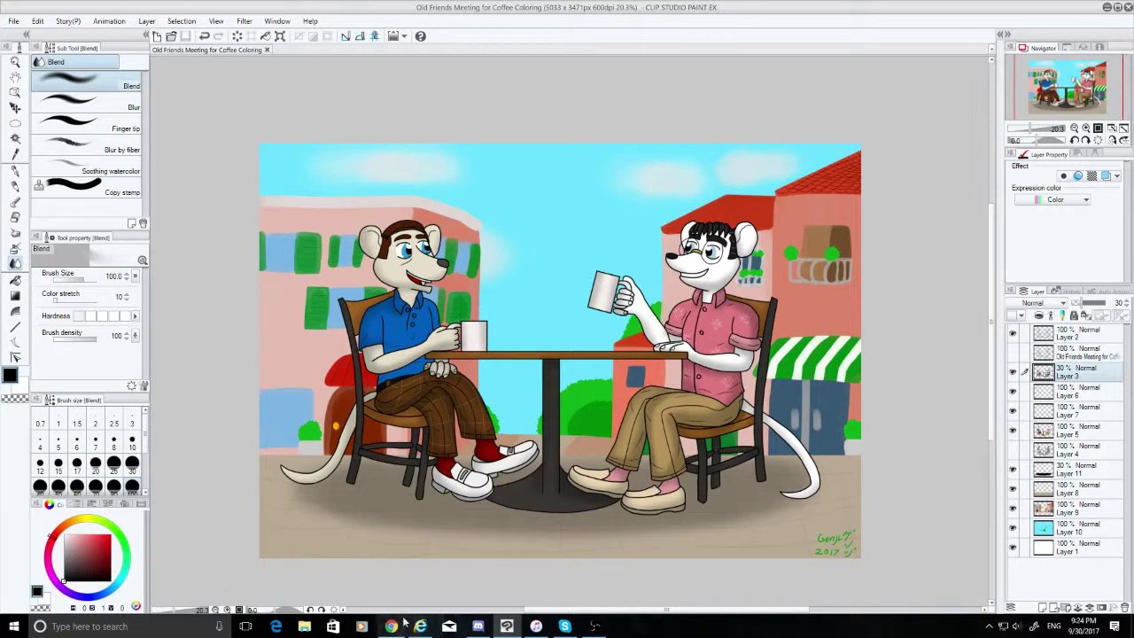
click(600, 627)
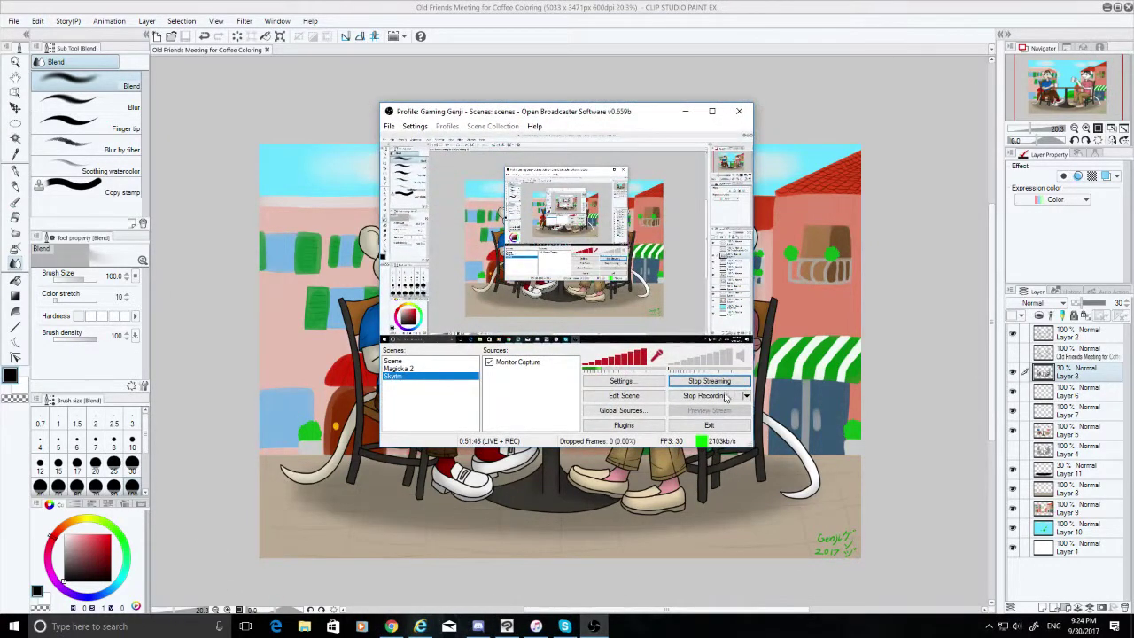